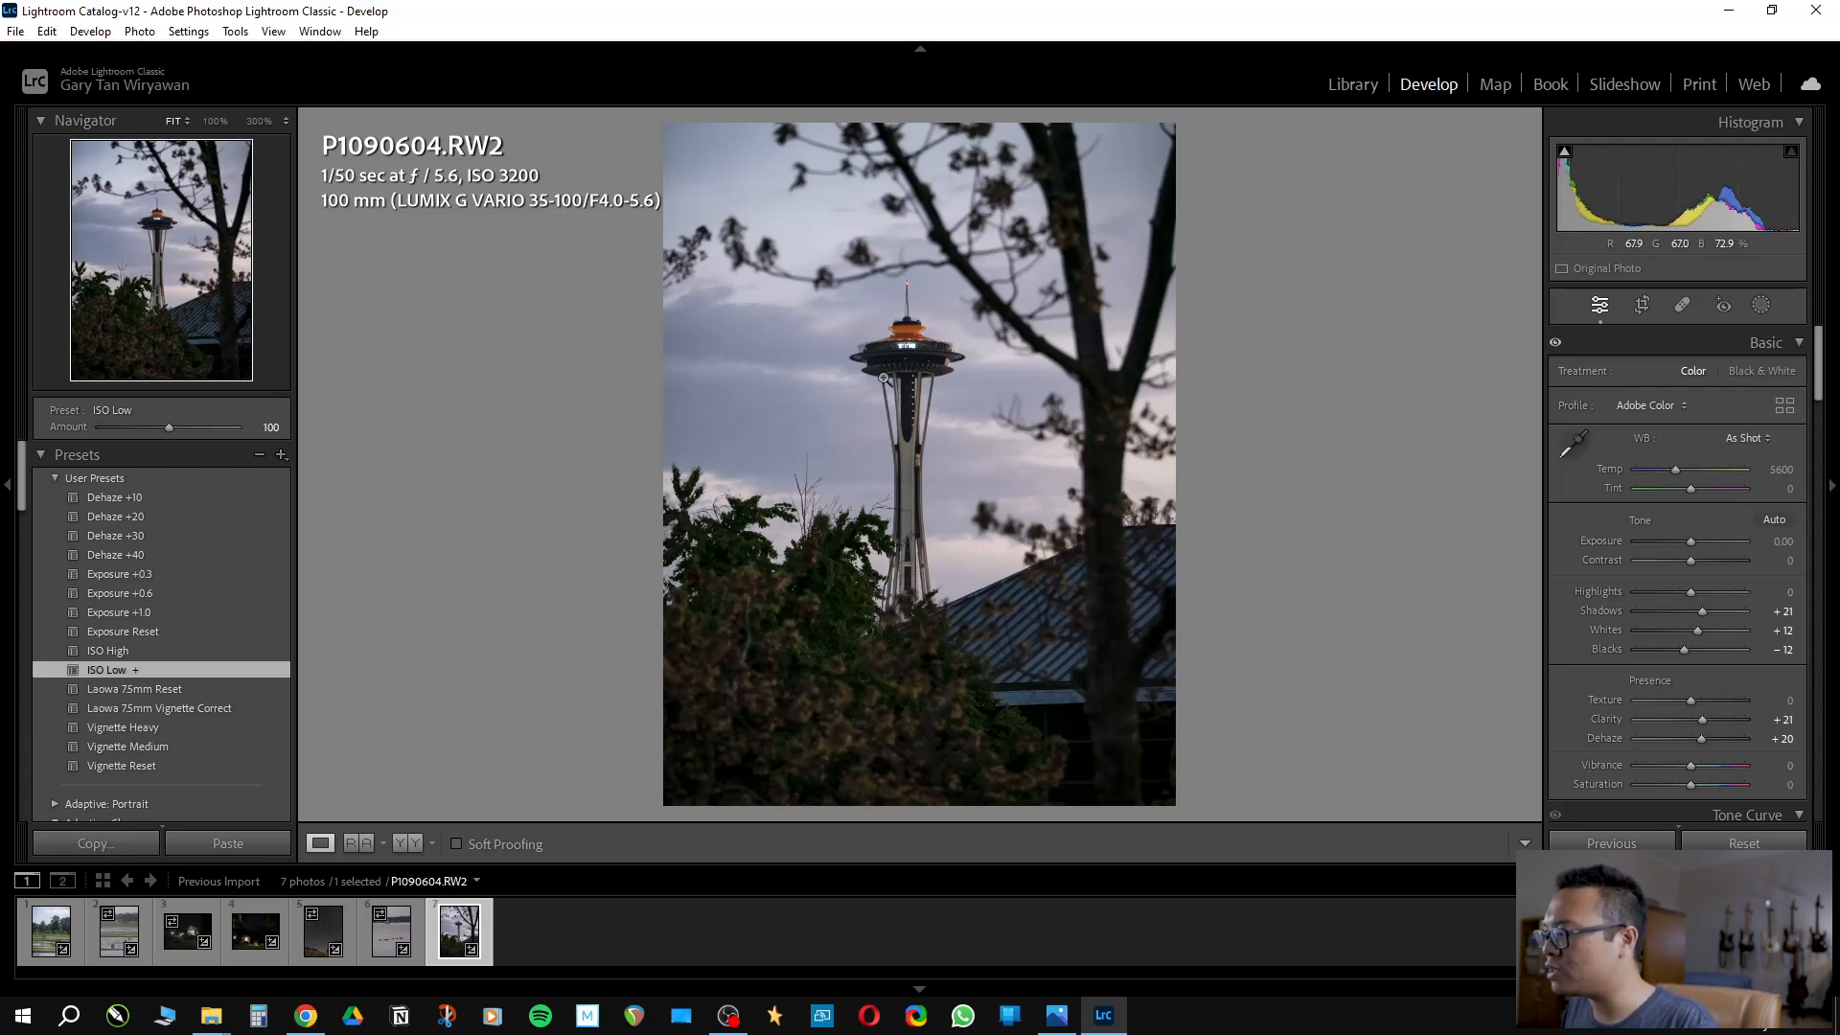
Examine the noise in the sky and around the top of the tower at 100% magnification
click(907, 355)
drag(927, 328, 992, 515)
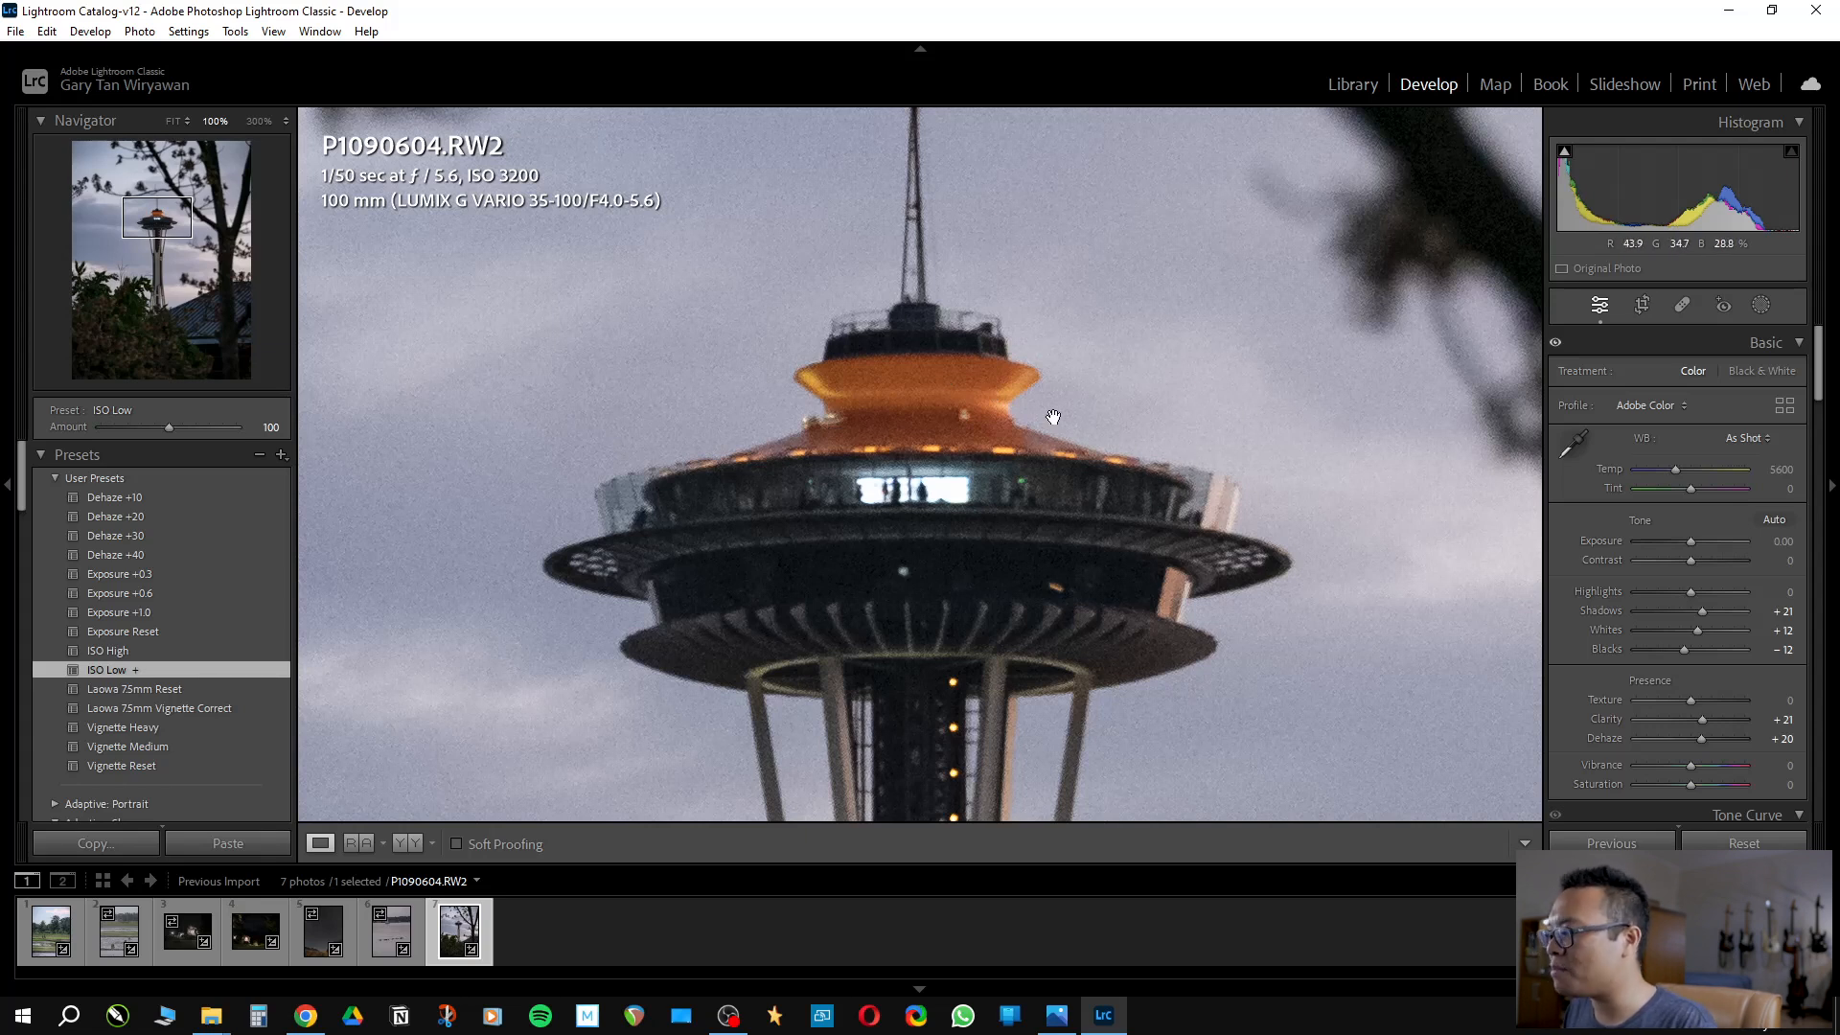
drag(1051, 520, 1032, 467)
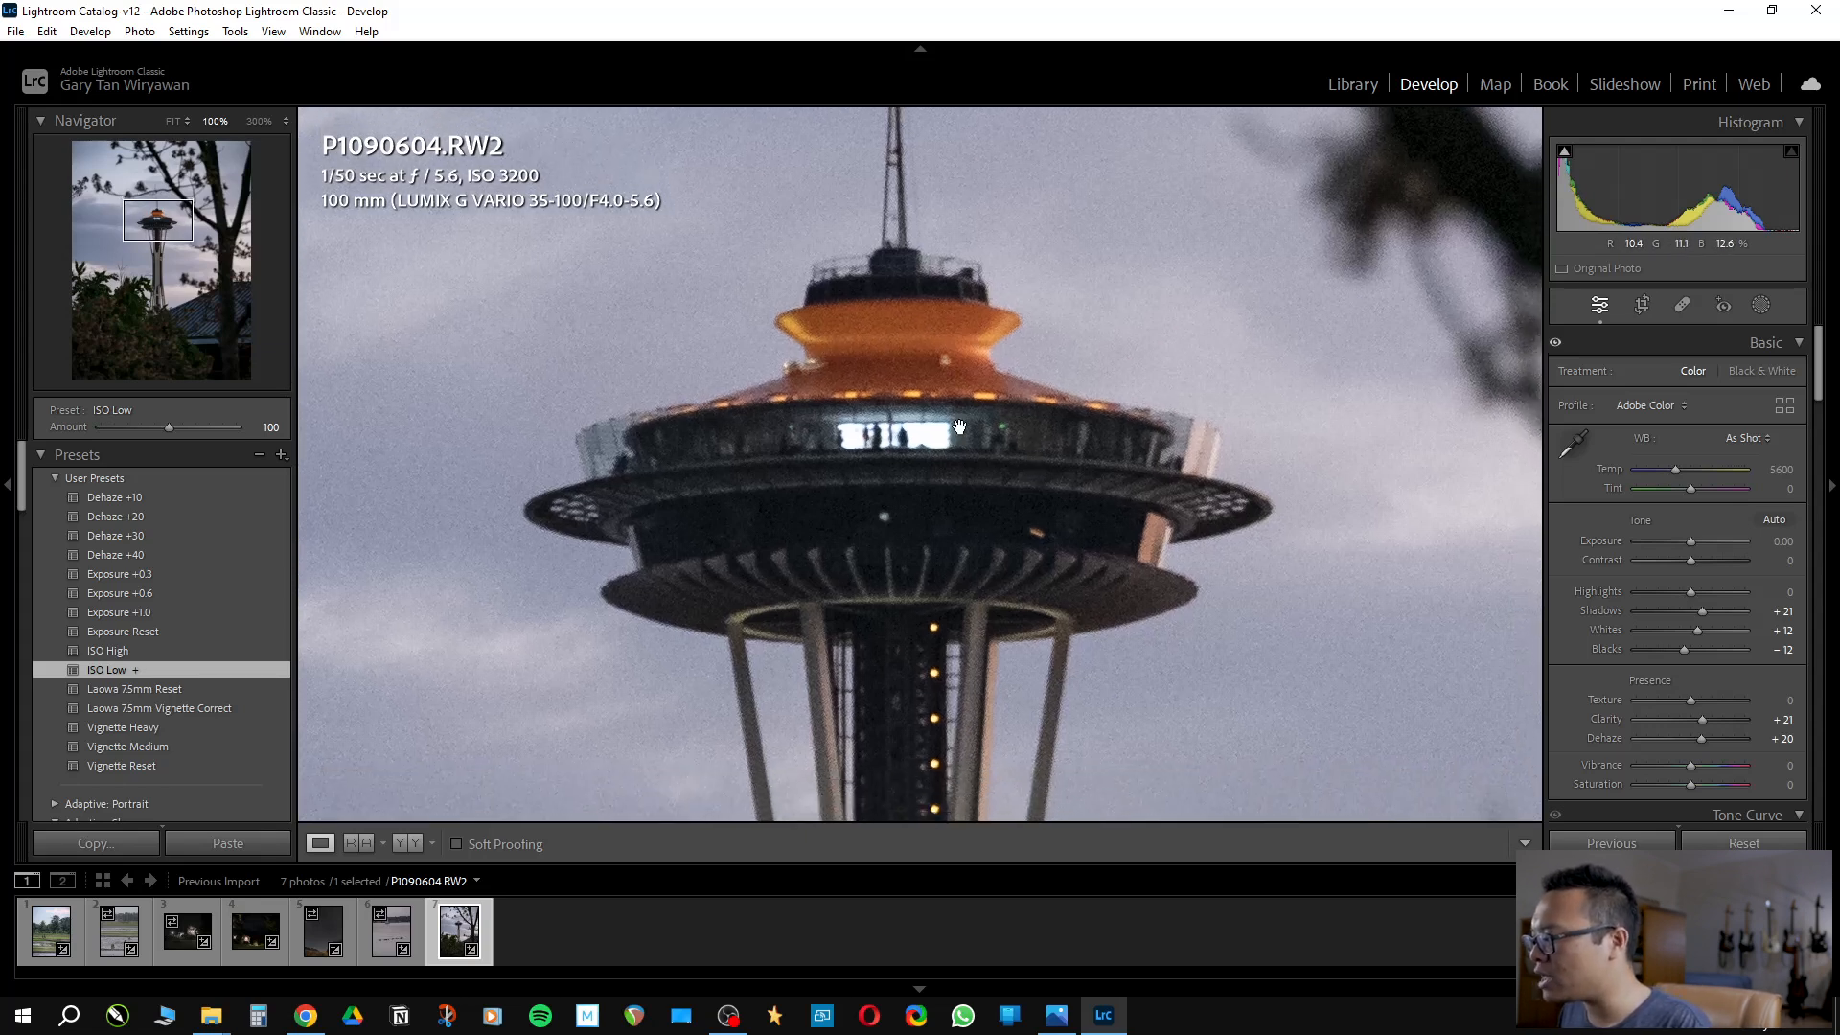
drag(1078, 555, 1022, 500)
drag(749, 474, 1121, 598)
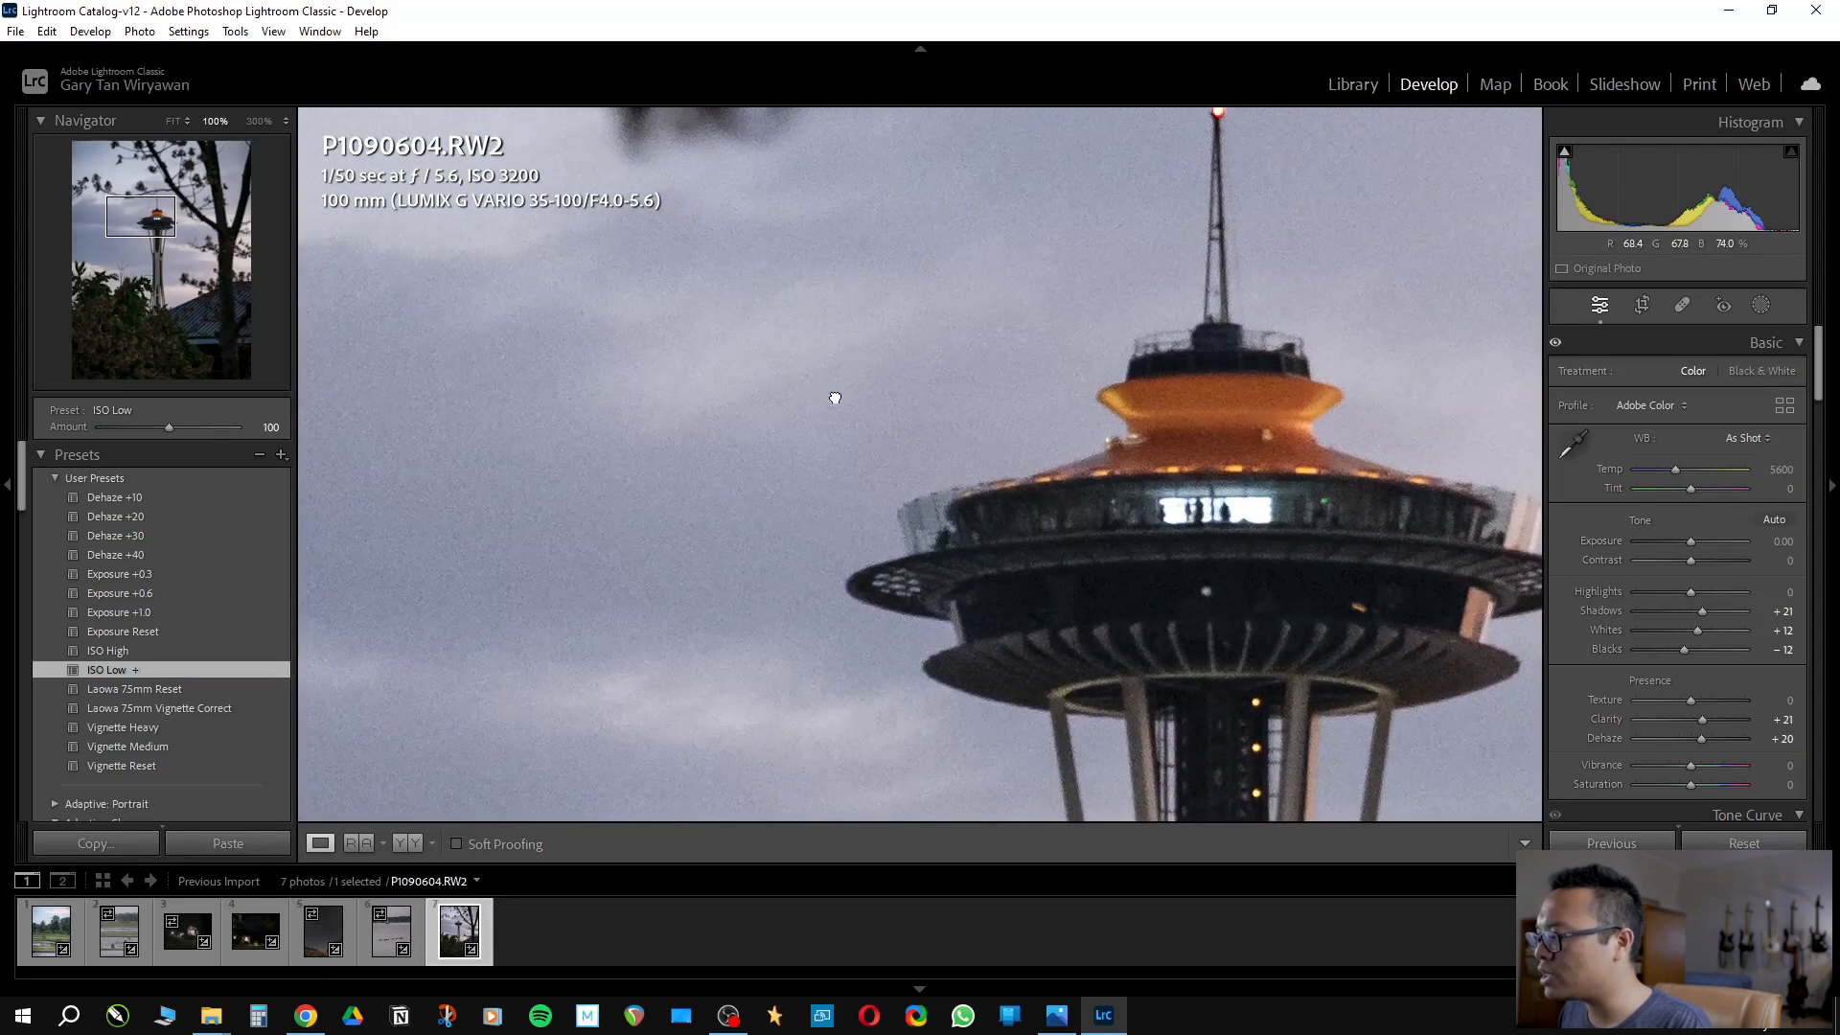
drag(835, 397, 711, 501)
drag(1070, 479, 961, 311)
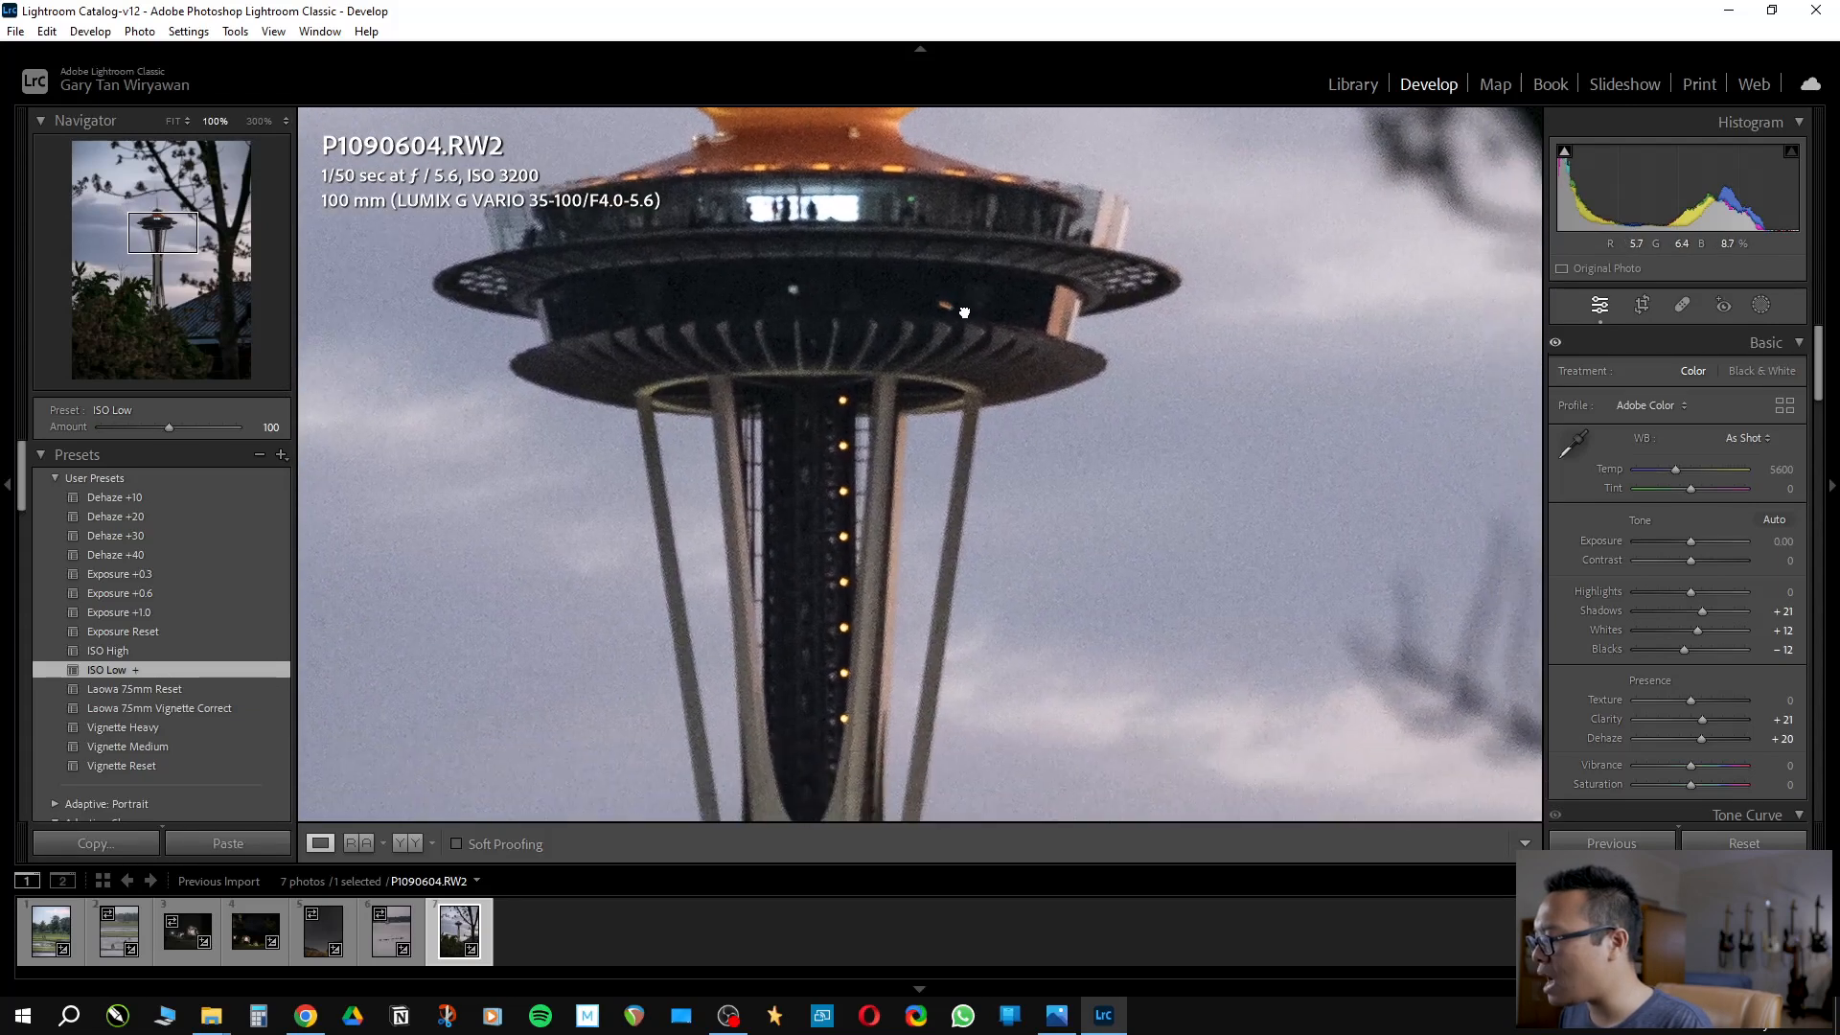
click(1008, 464)
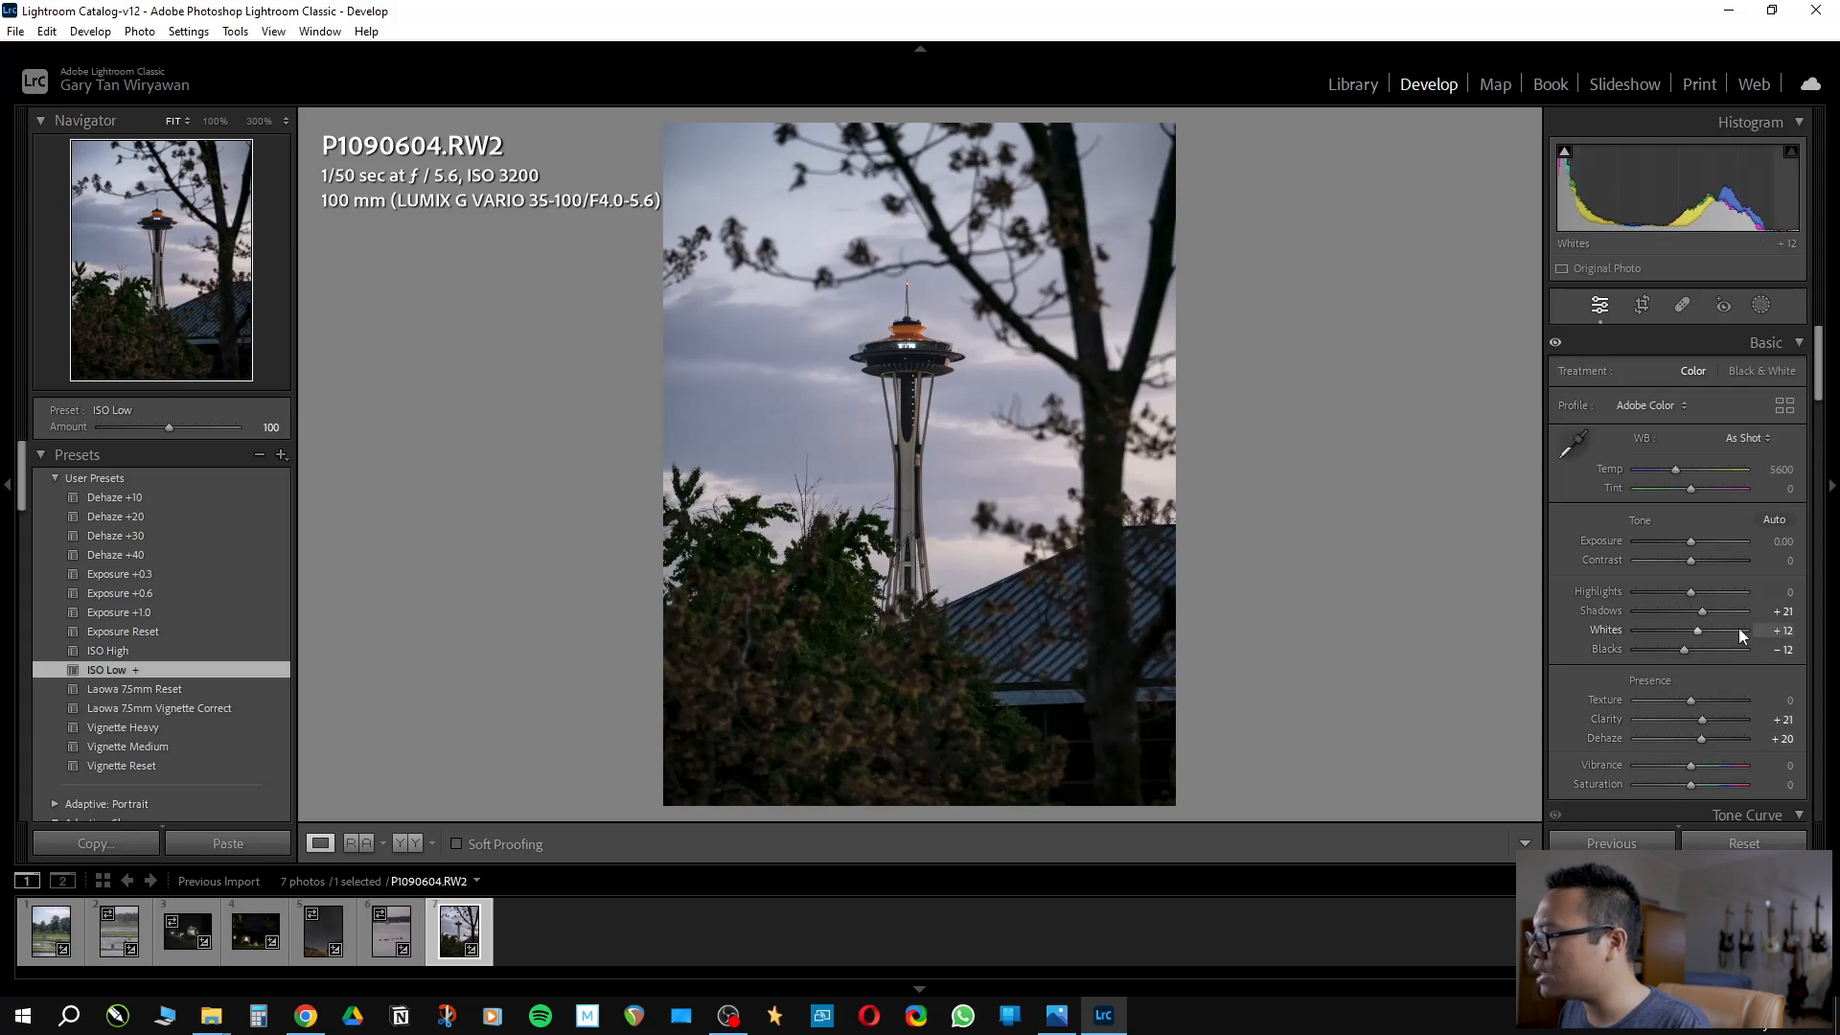
Set the manual luminance noise reduction to 57 and check its effect on the tower and sky at 100%
drag(1819, 381, 1835, 650)
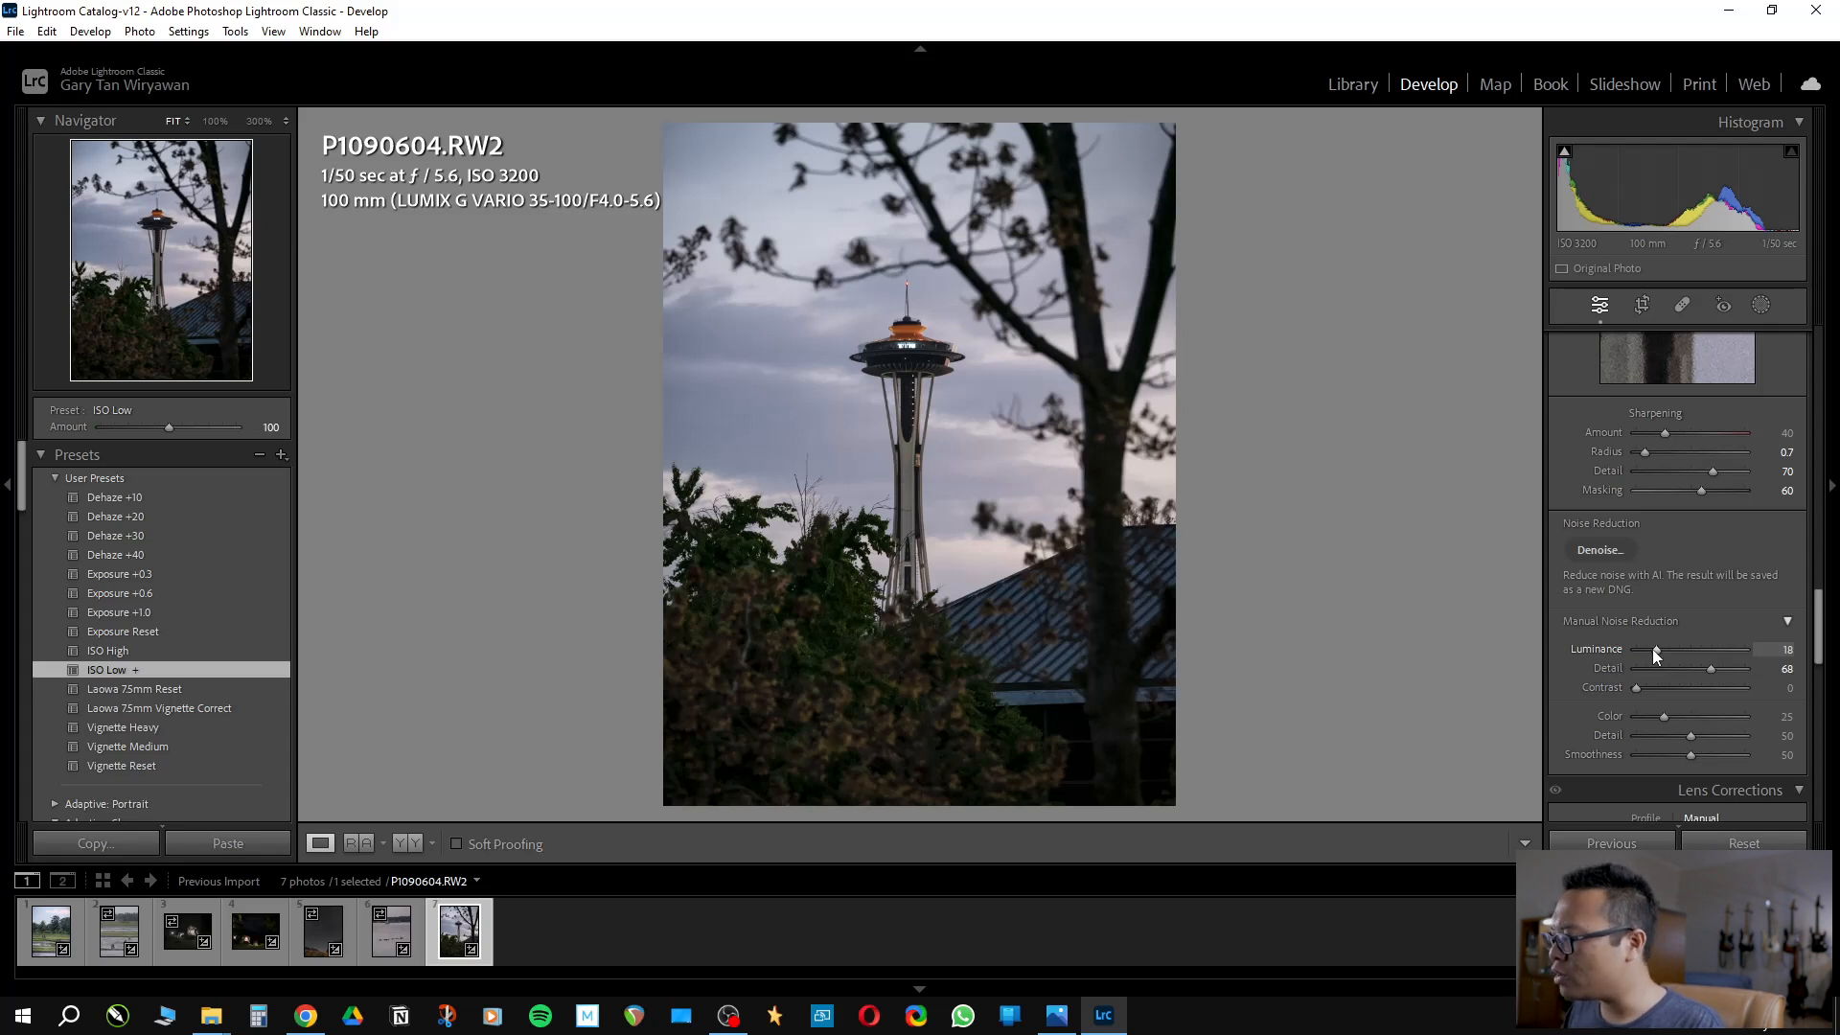
click(908, 362)
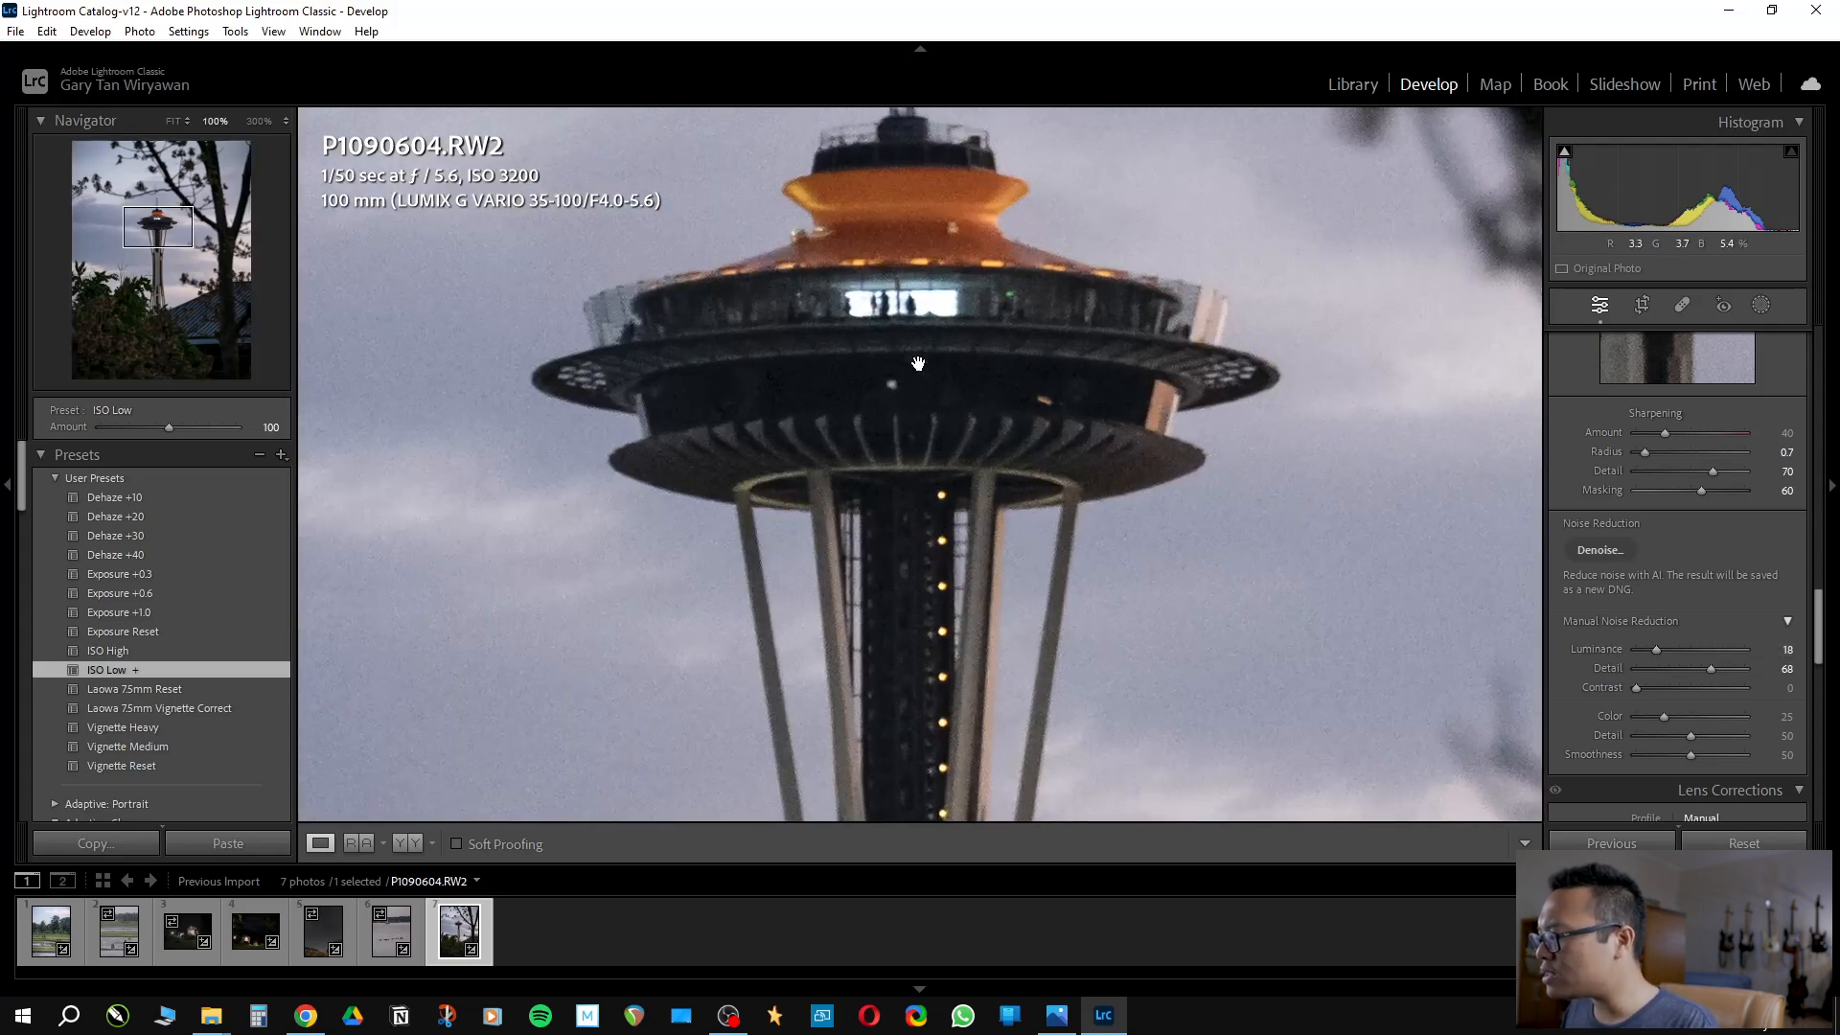
drag(1653, 649, 1696, 657)
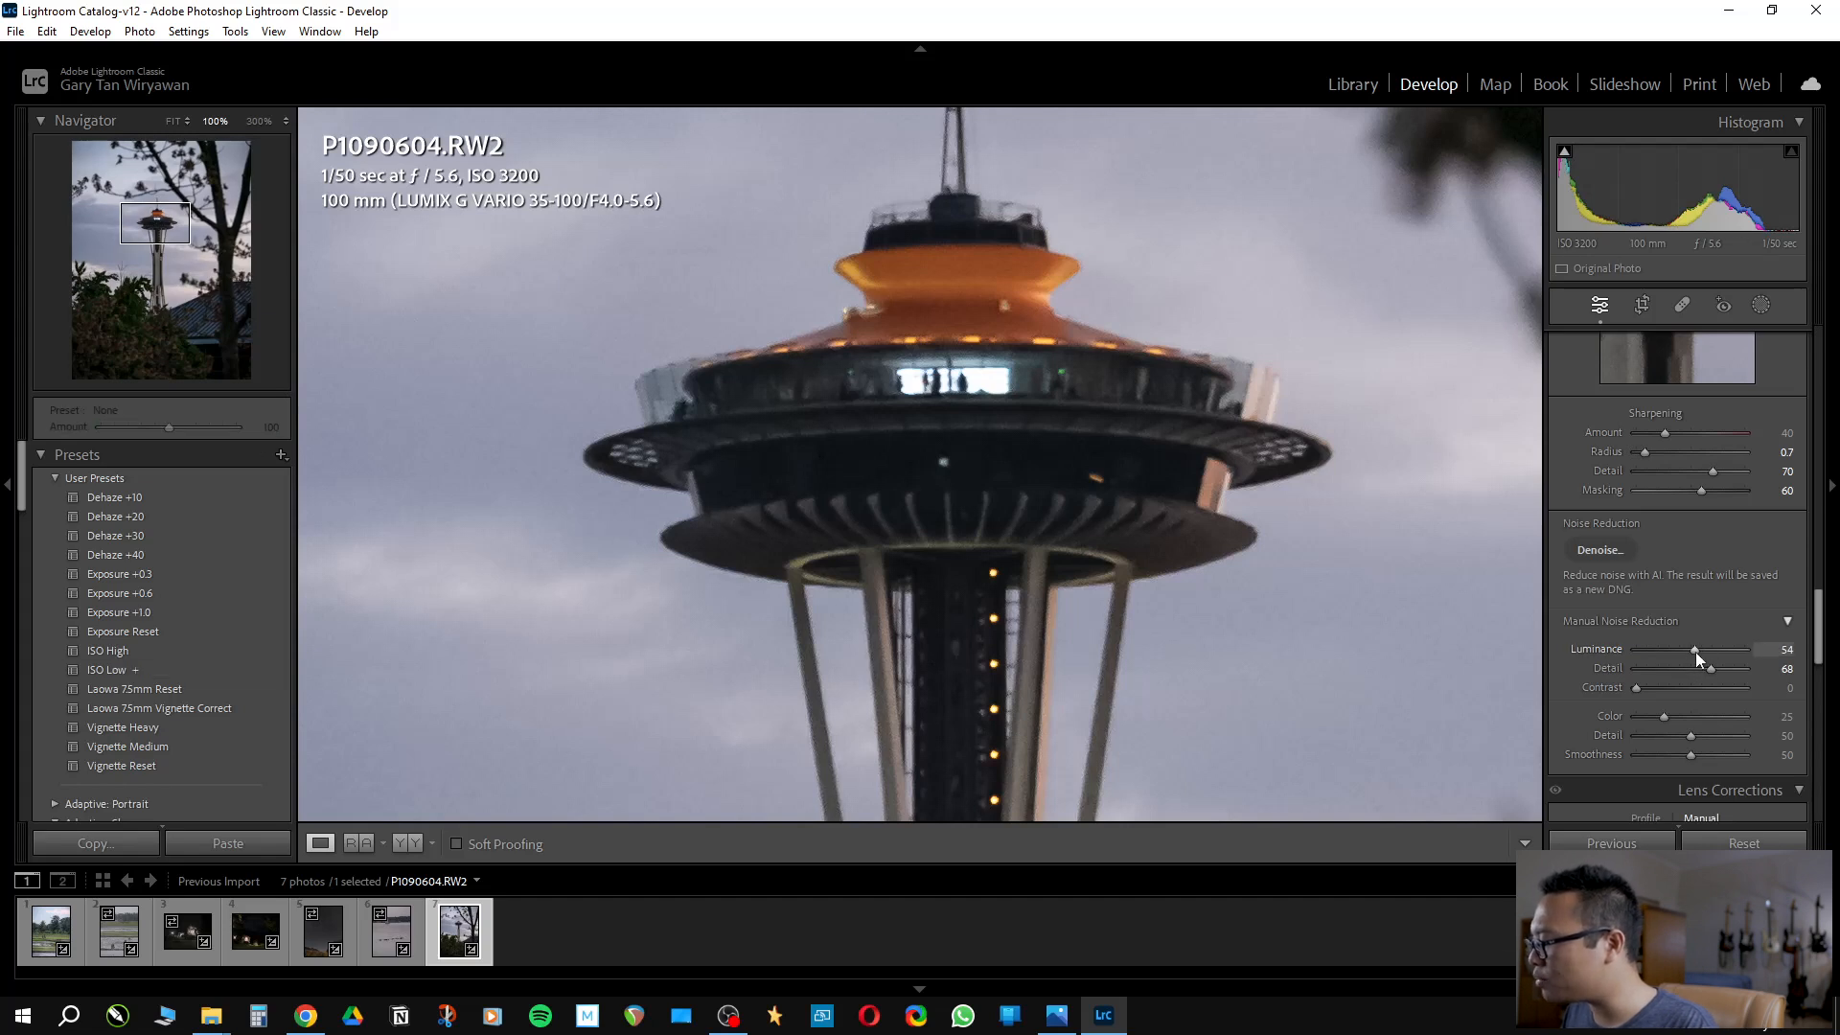
drag(1694, 652, 1696, 651)
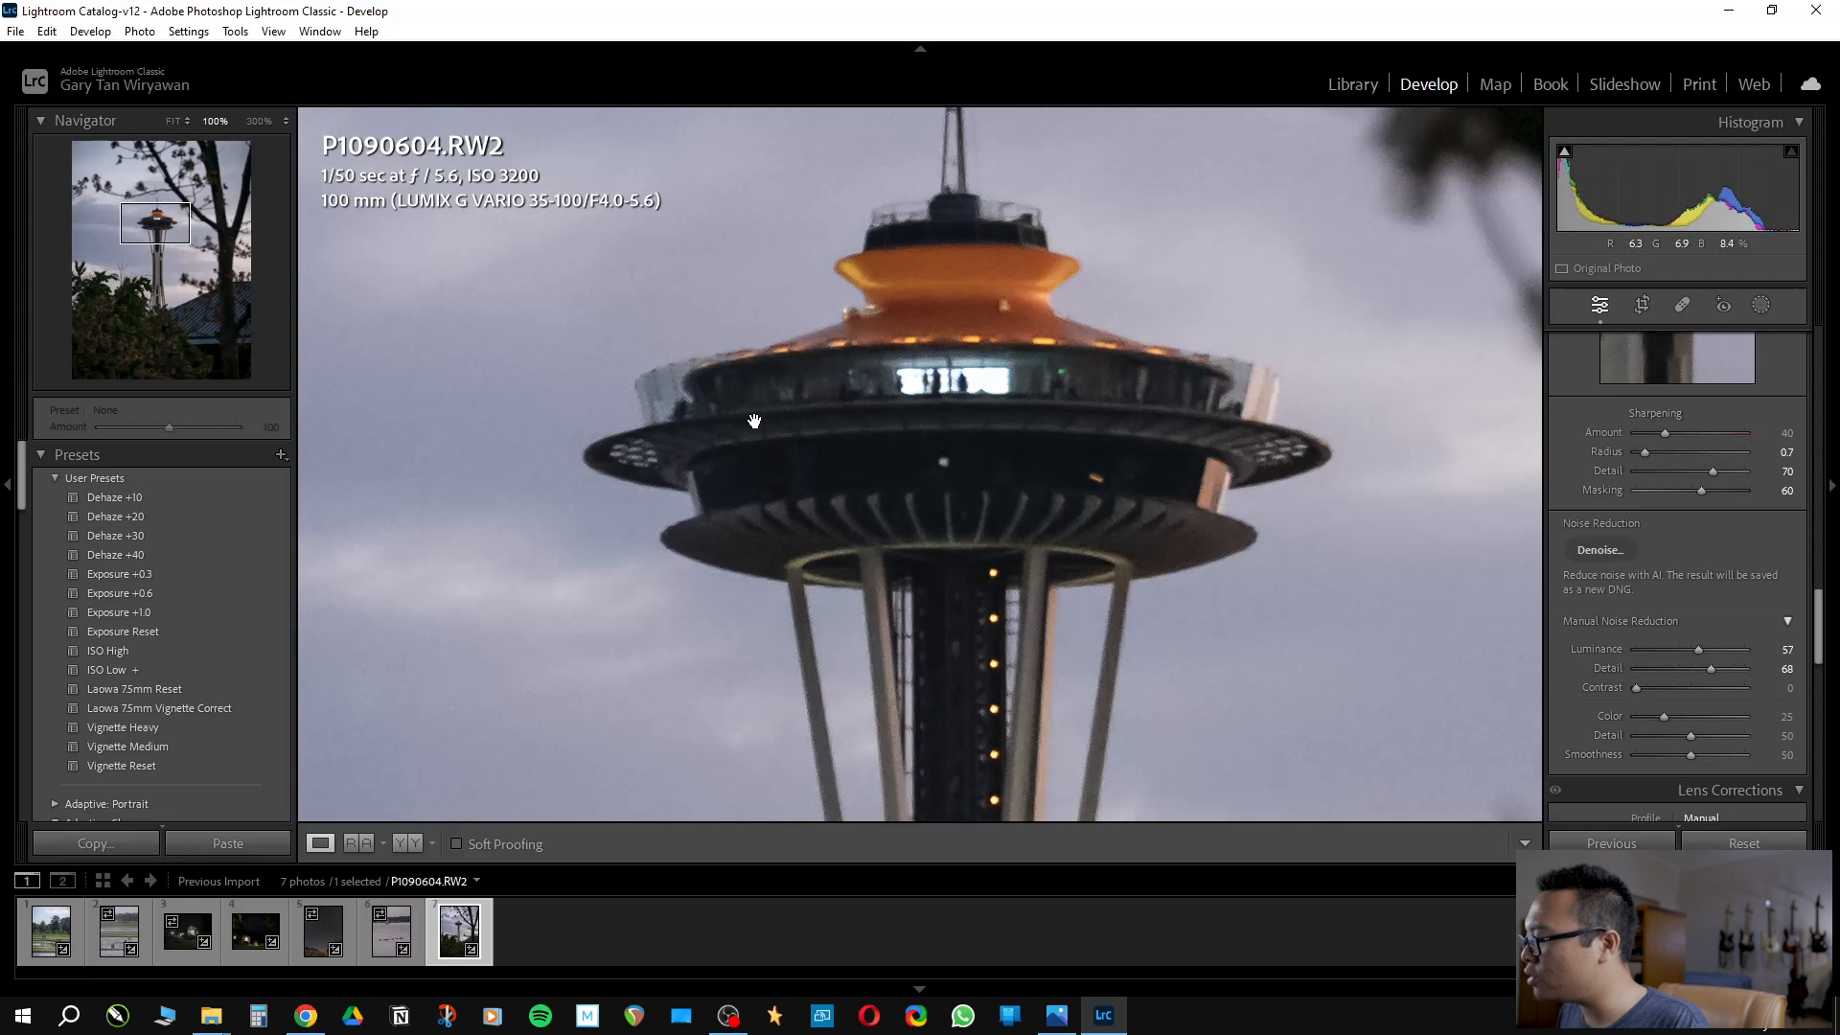
drag(819, 347, 889, 423)
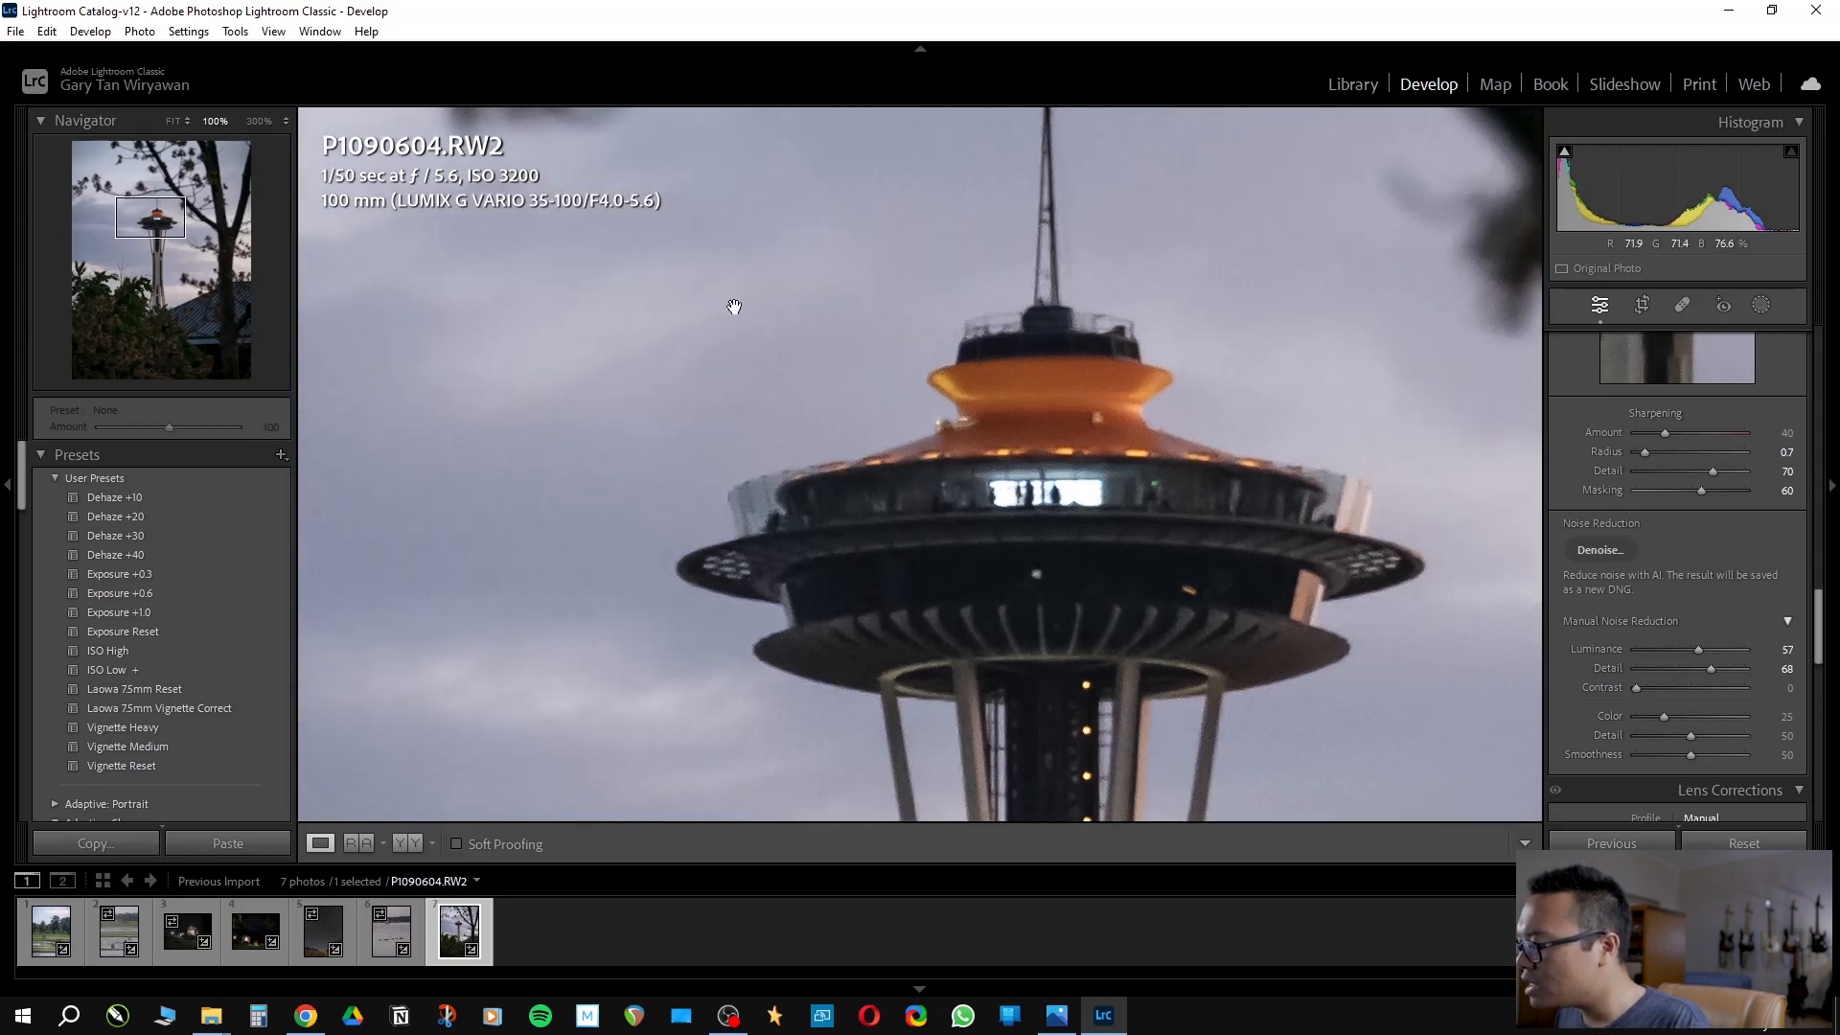
drag(1000, 474, 881, 347)
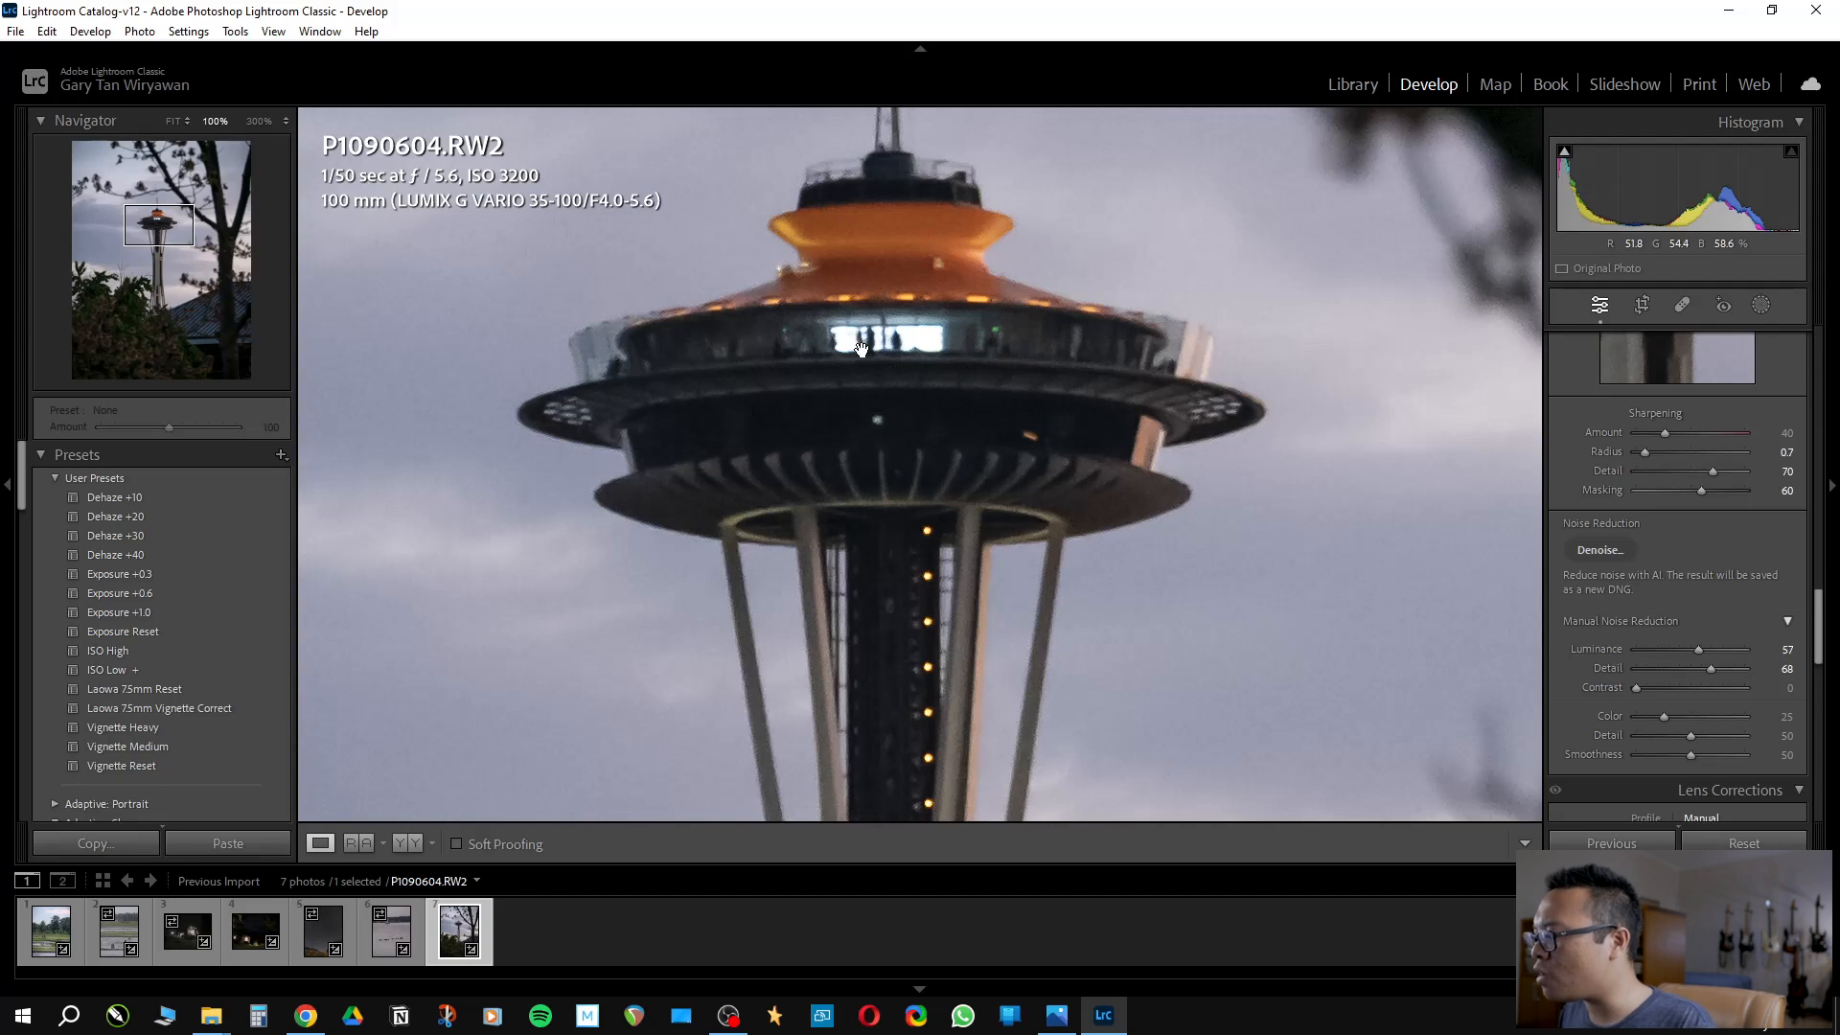
click(1016, 396)
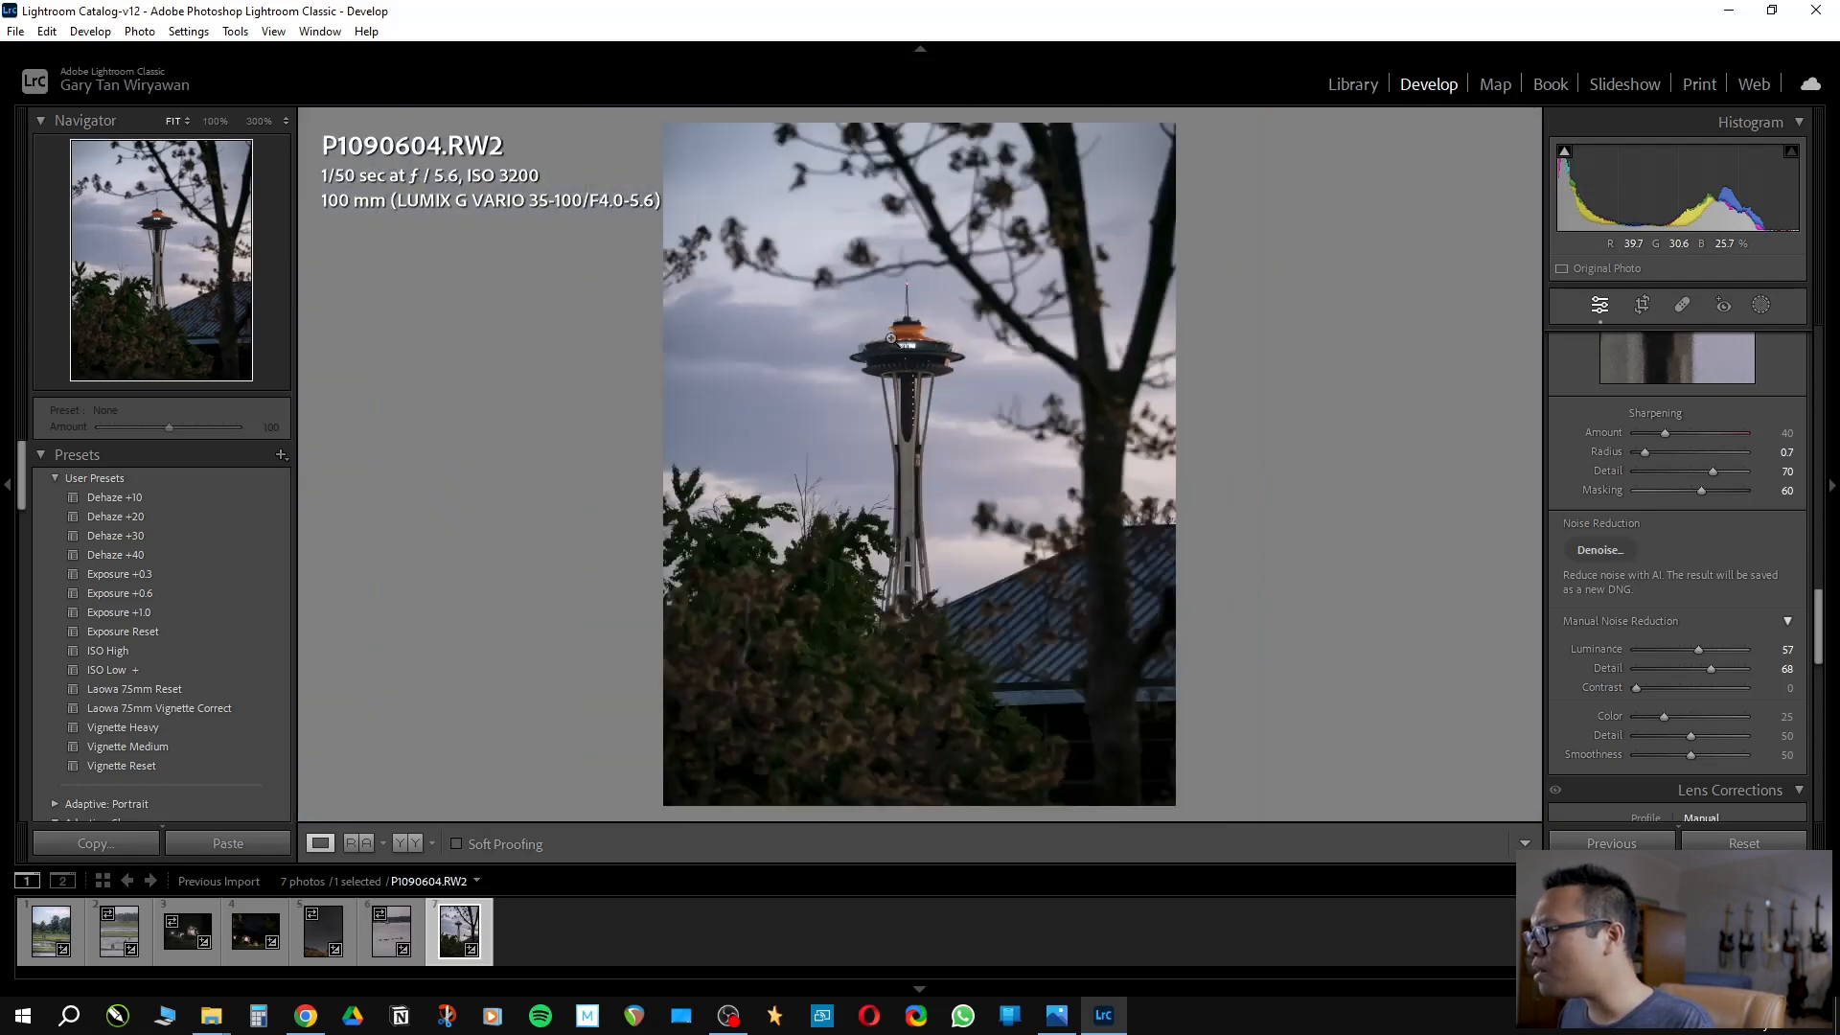
Open the AI Denoise preview for the photo and bring the tower's lit observation deck into the preview
click(1598, 550)
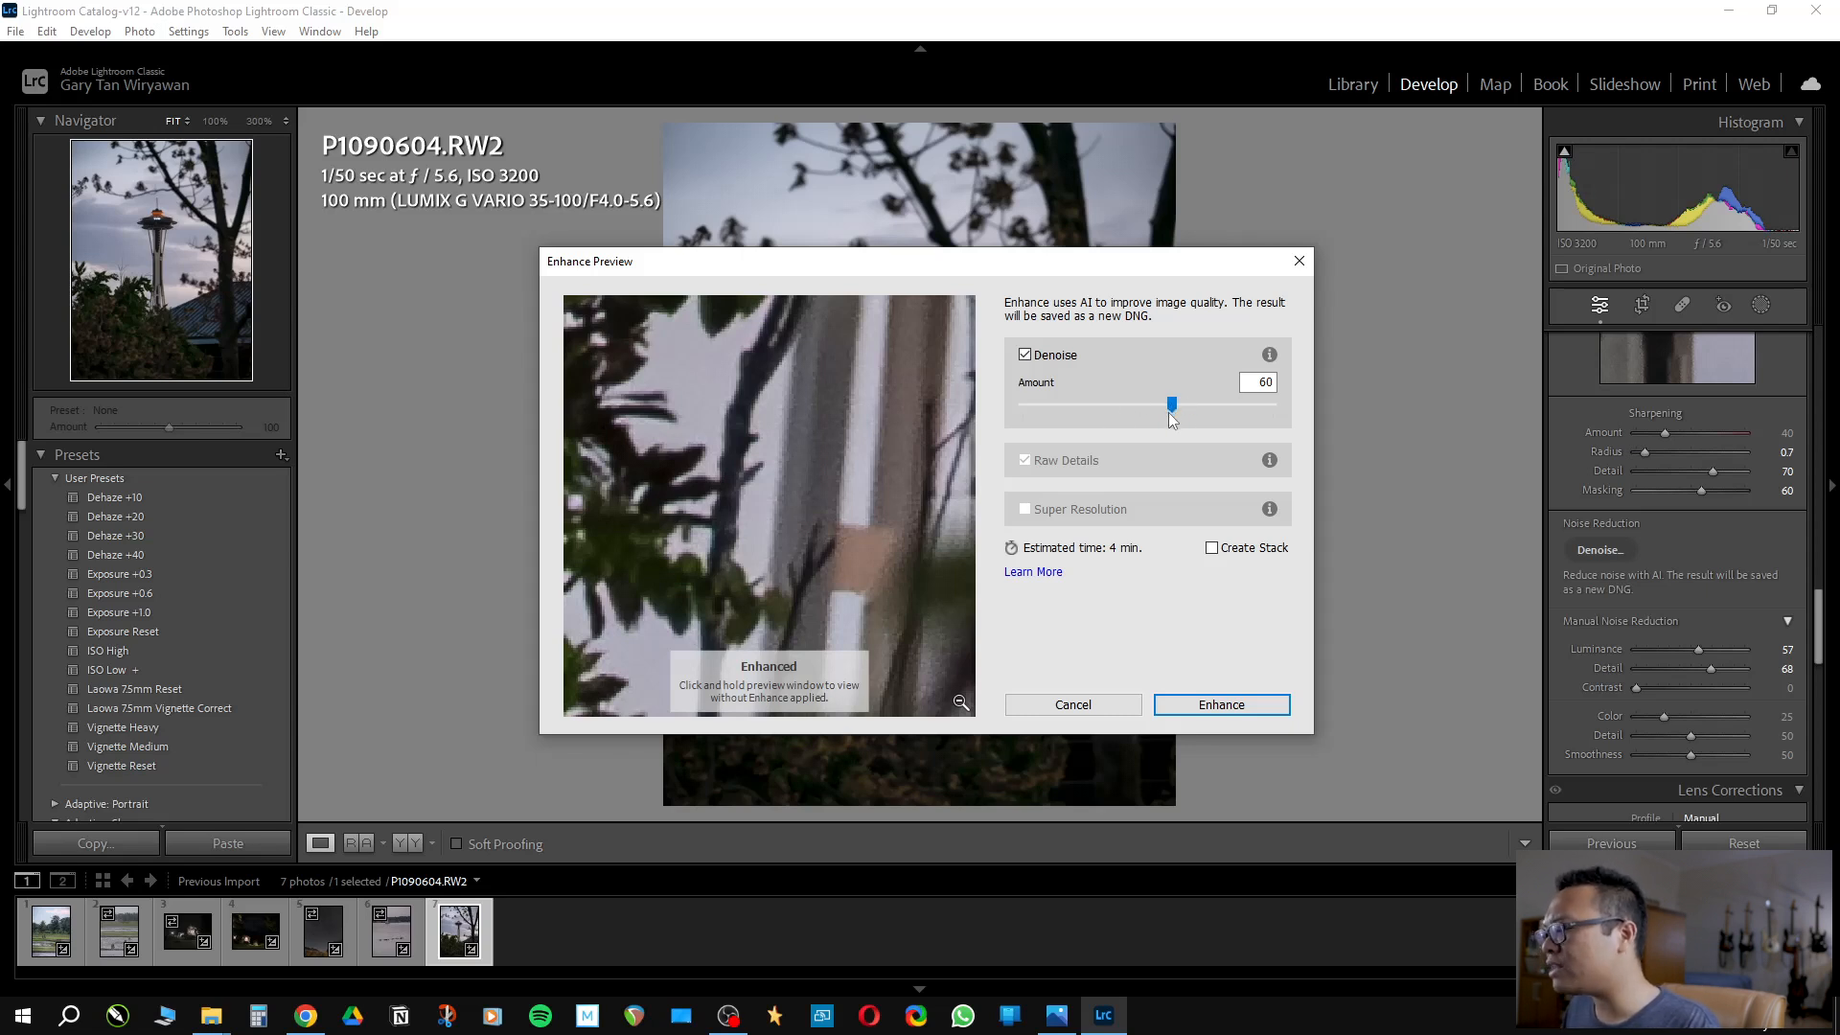
drag(739, 410, 778, 517)
drag(809, 428, 797, 537)
drag(809, 460, 789, 573)
drag(818, 428, 768, 513)
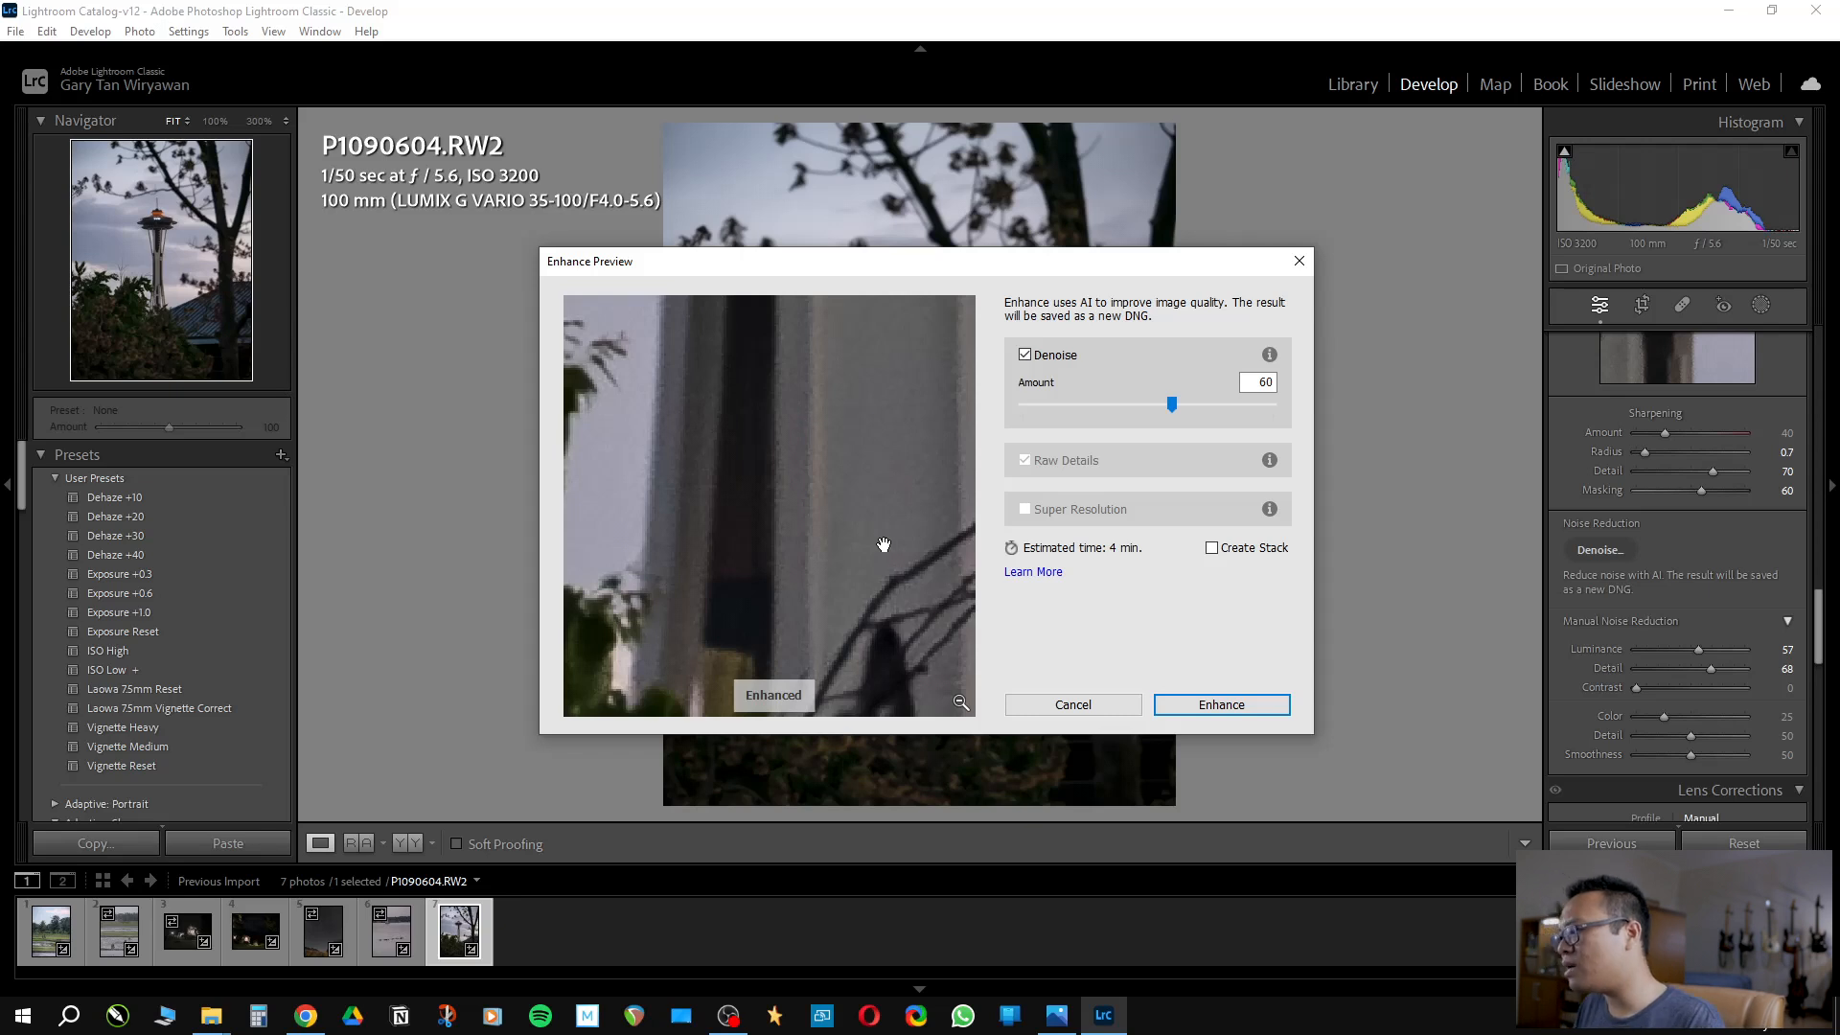
drag(862, 407, 845, 698)
drag(842, 521, 862, 730)
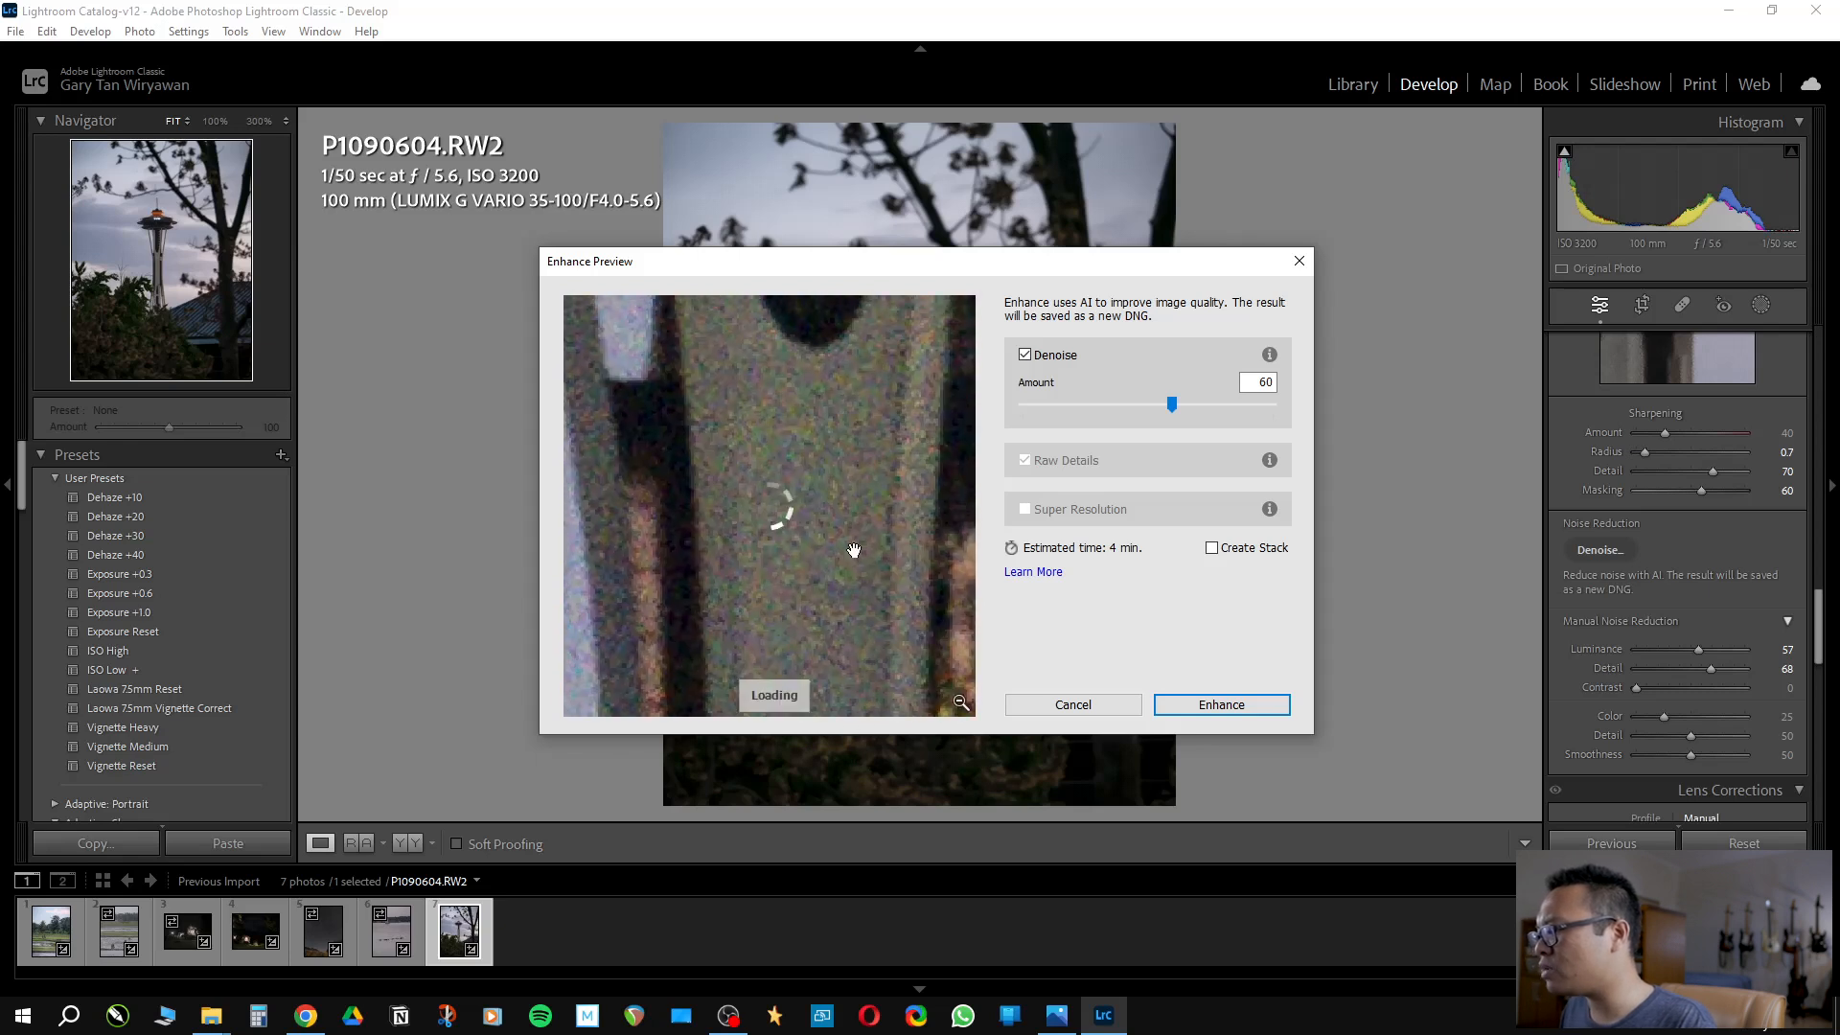
drag(862, 431, 861, 771)
drag(875, 374, 899, 667)
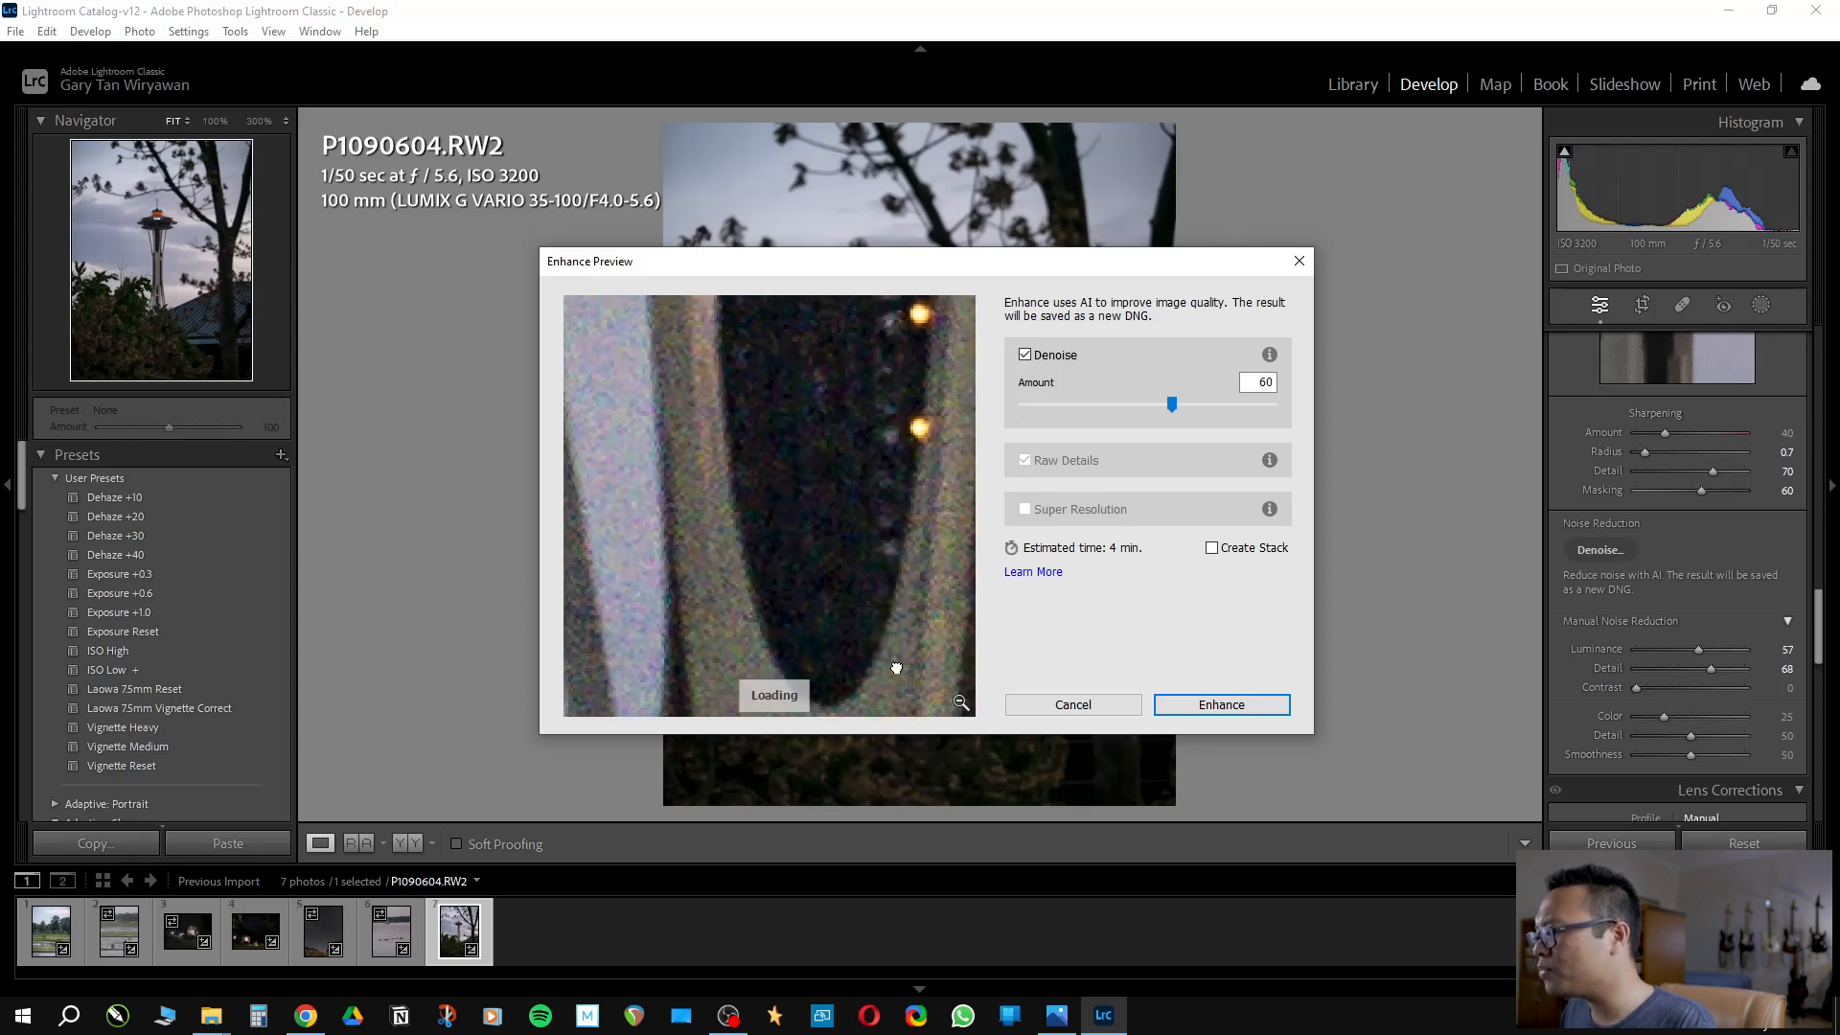
click(960, 702)
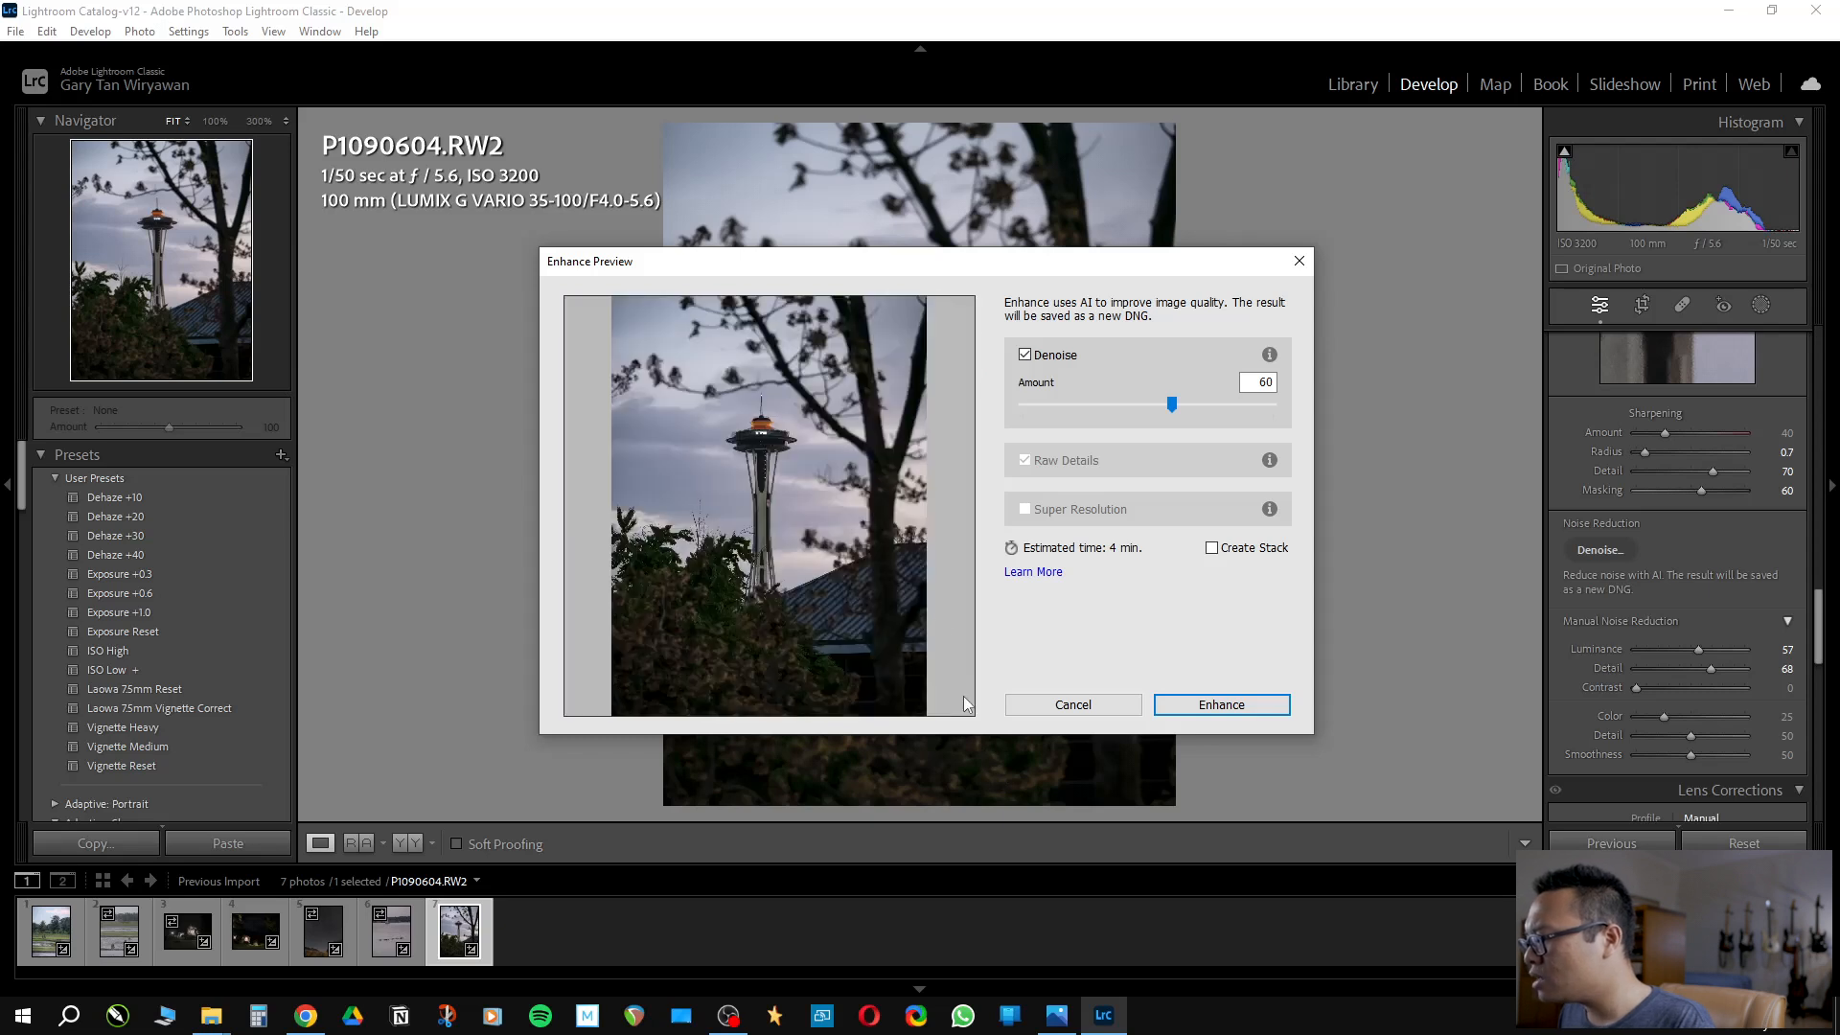
click(765, 434)
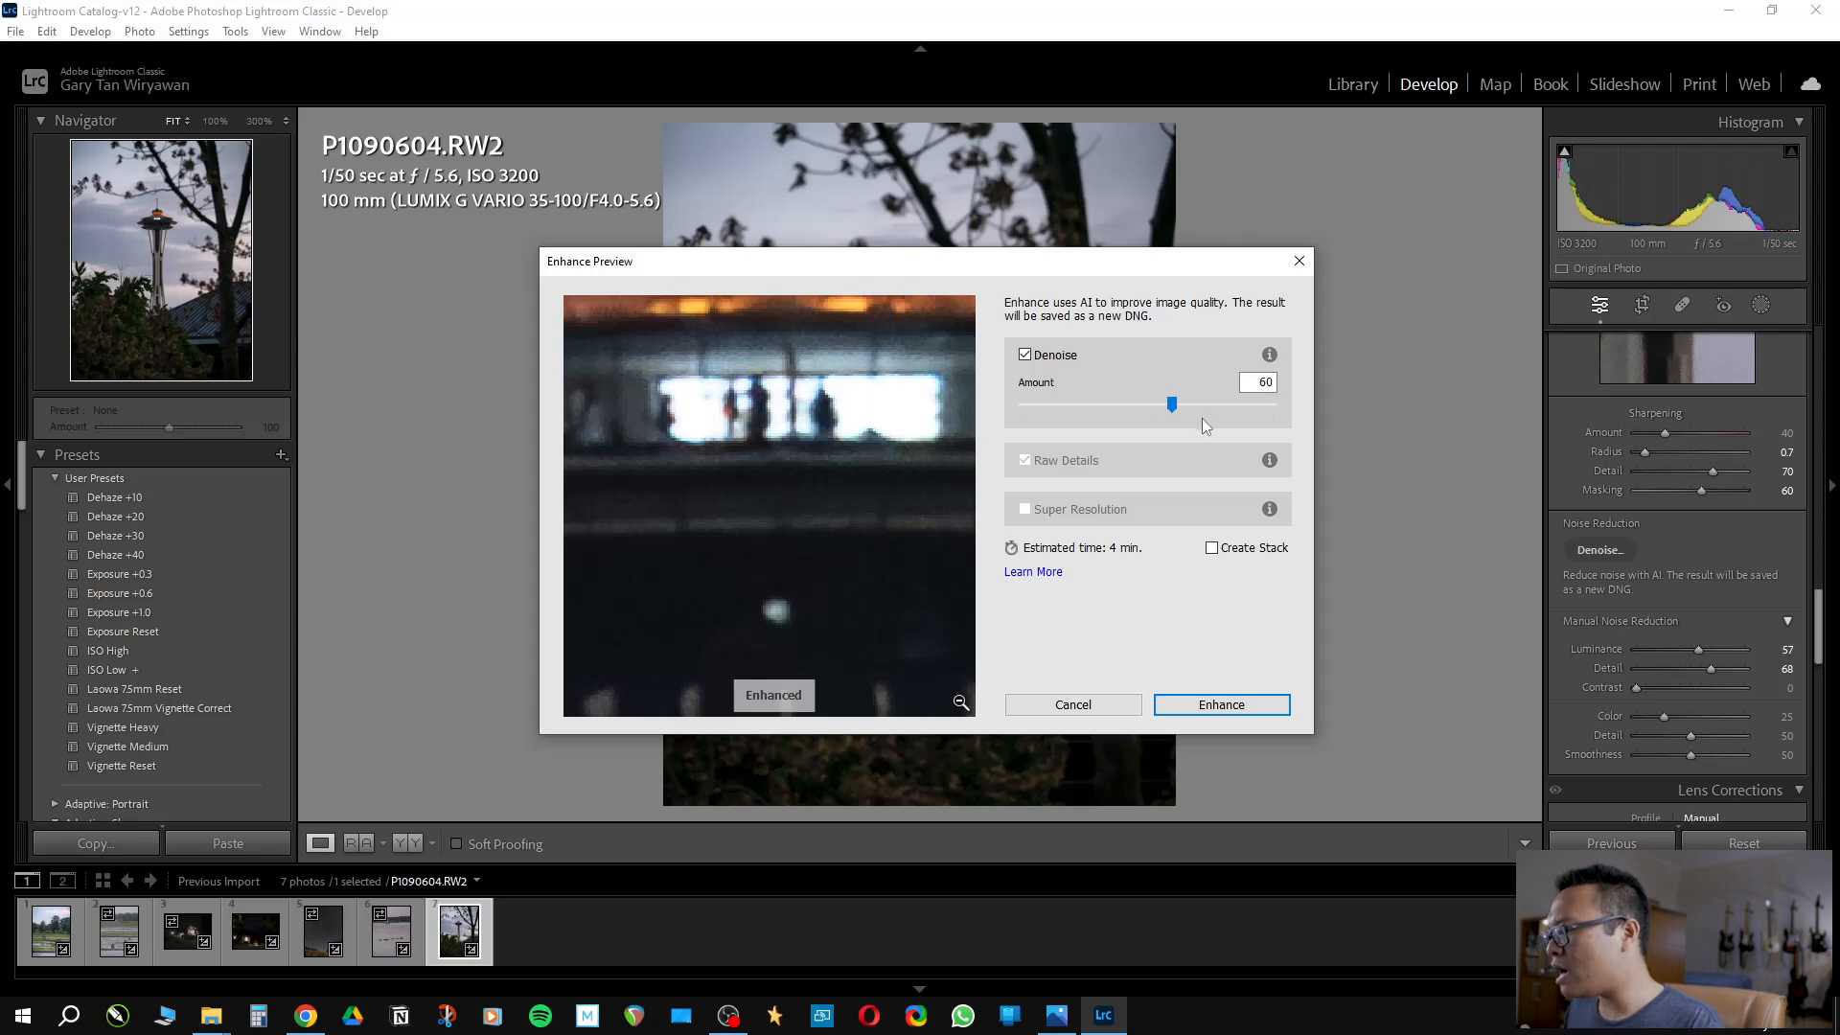
Compare different Denoise strengths, set the amount to 60 and generate the enhanced DNG
click(1229, 405)
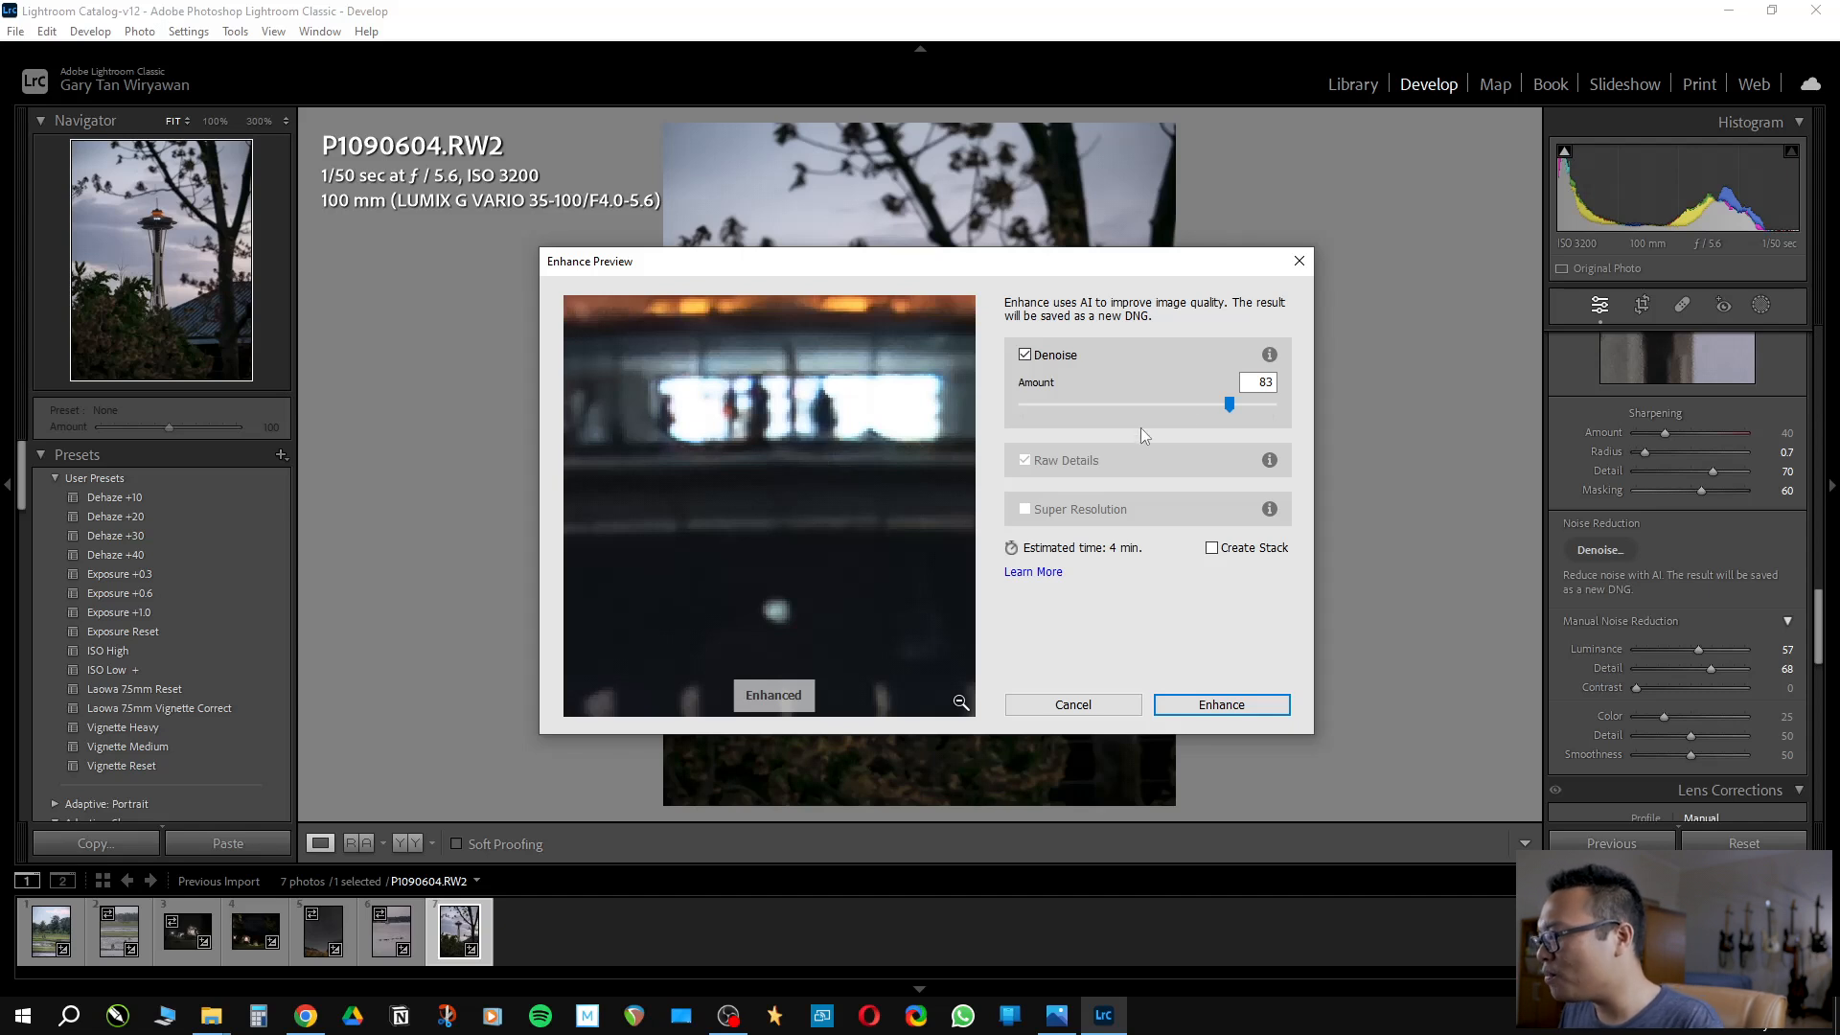
drag(1179, 407, 1170, 407)
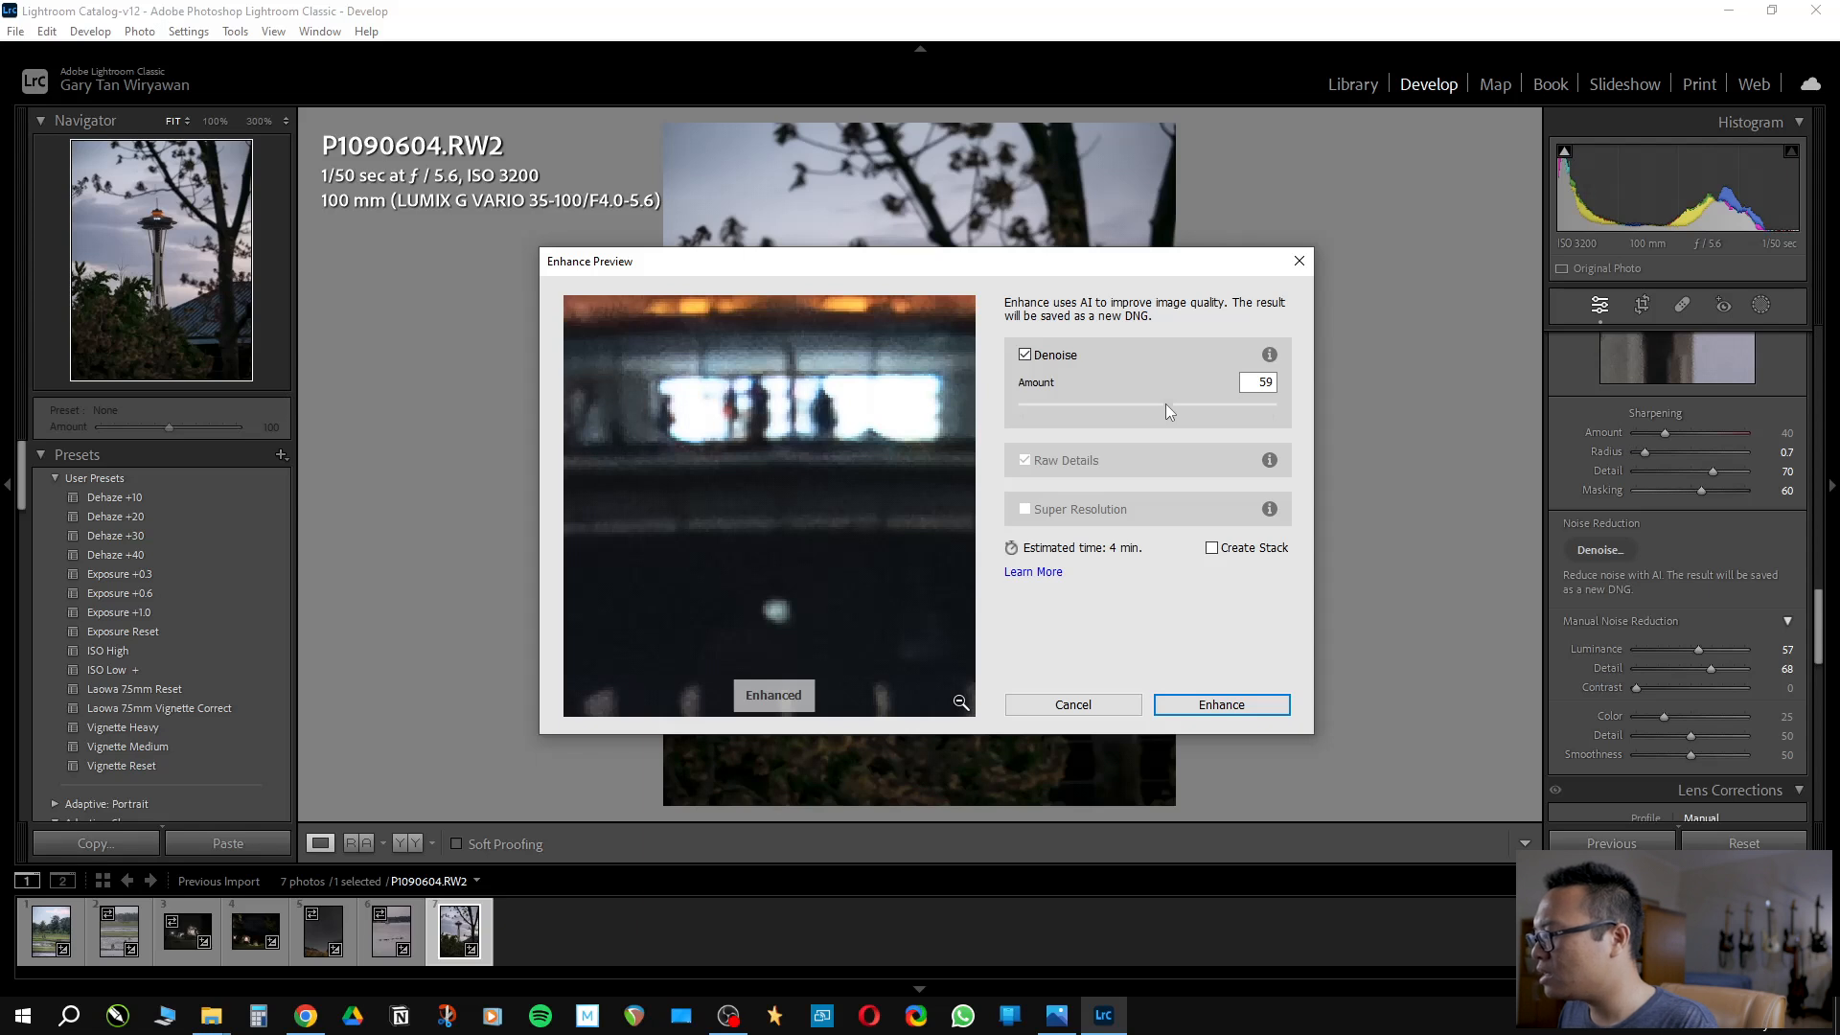
double_click(1275, 381)
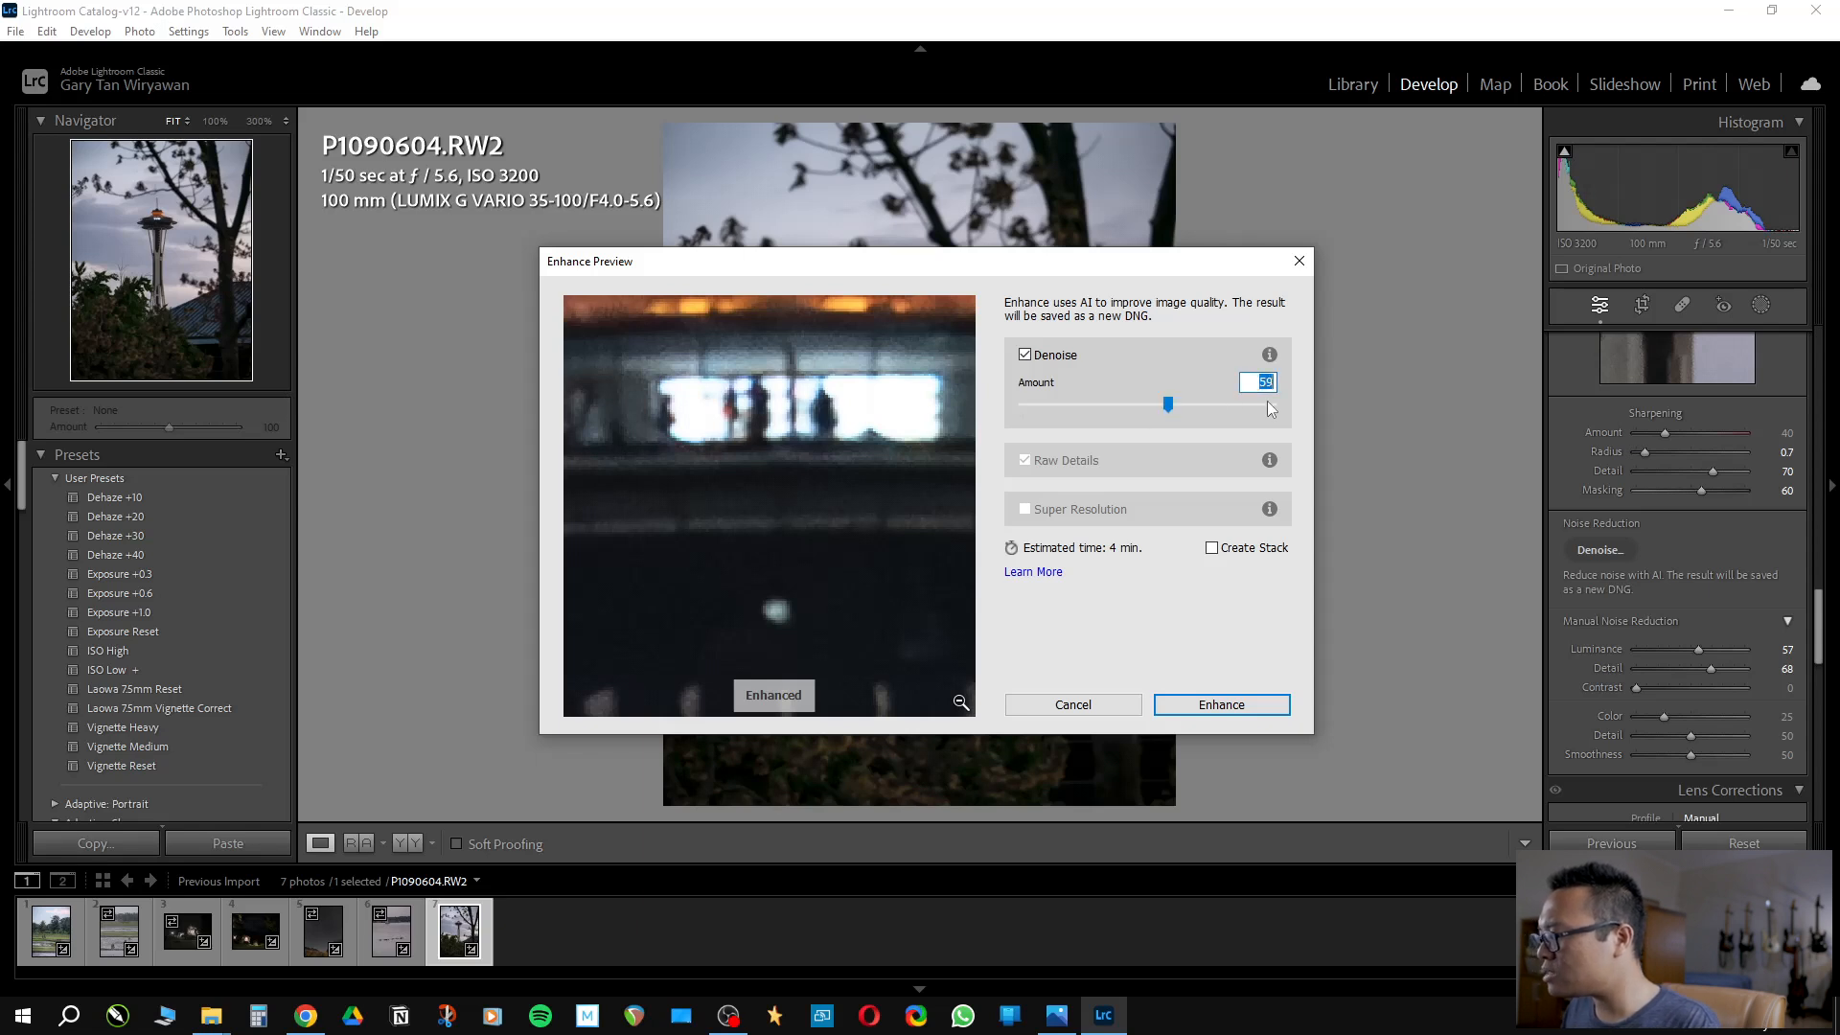
text(60)
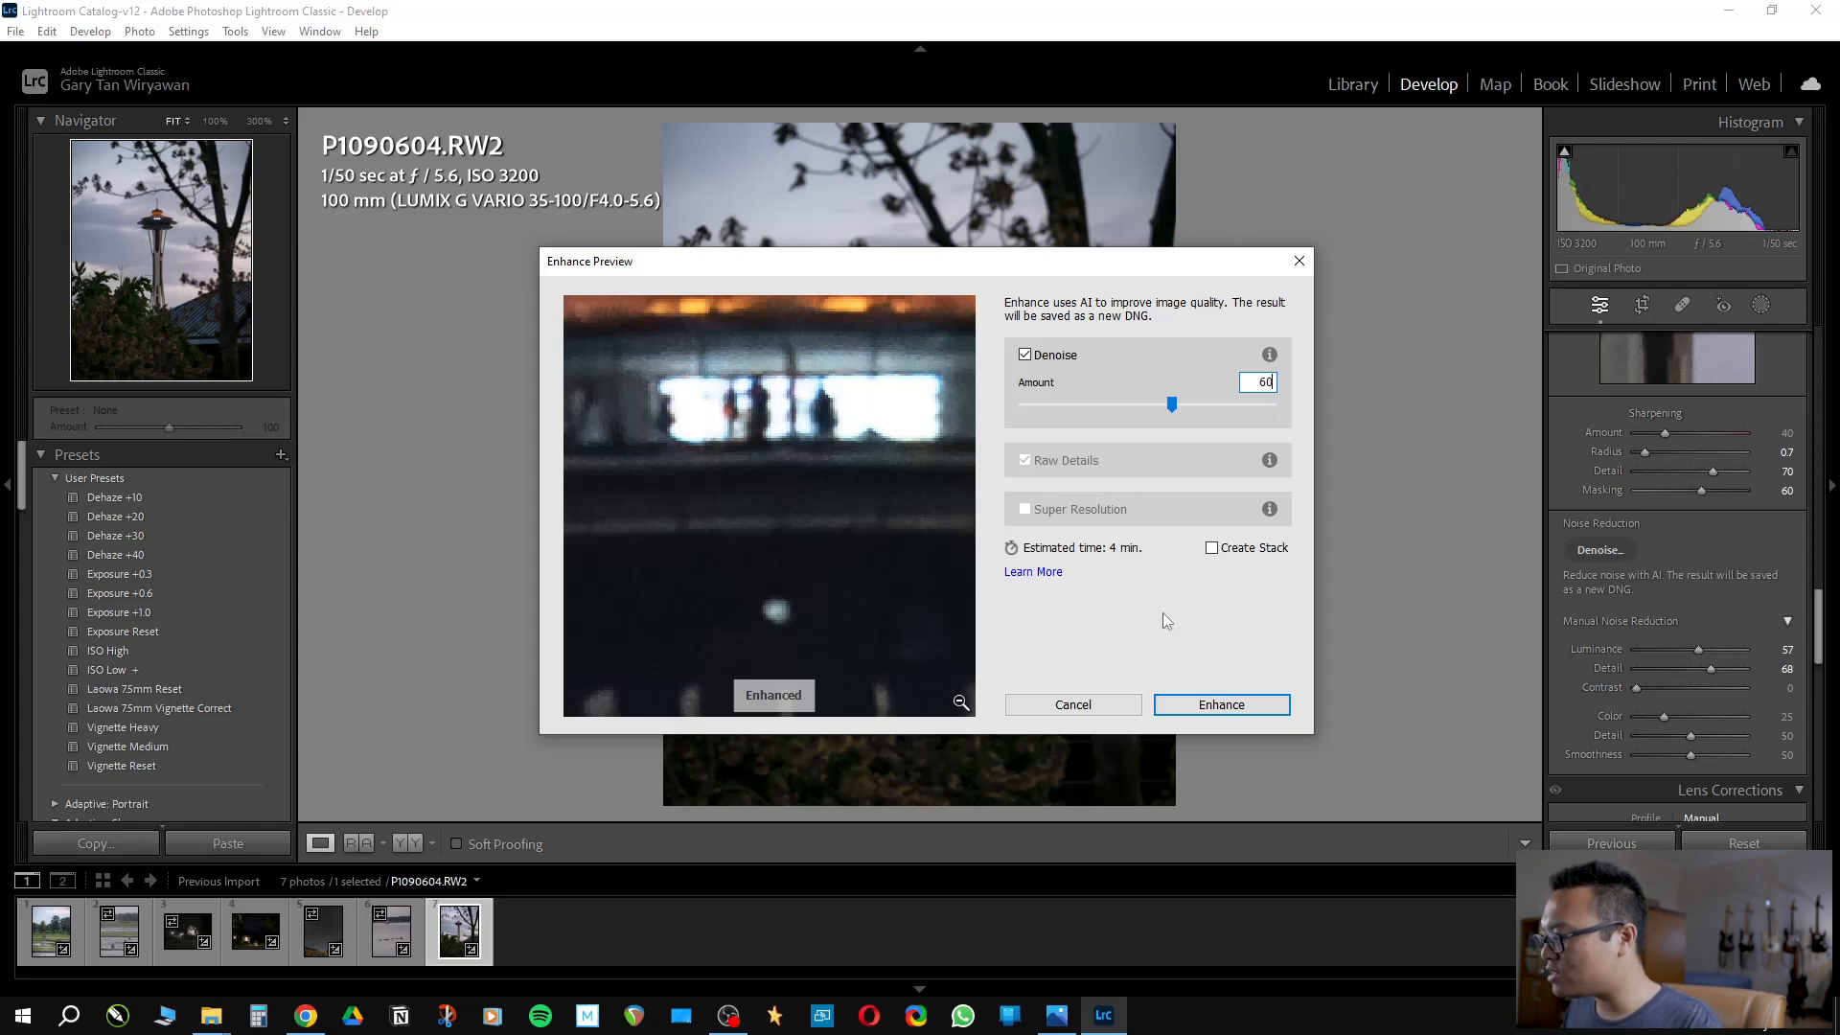
click(1213, 708)
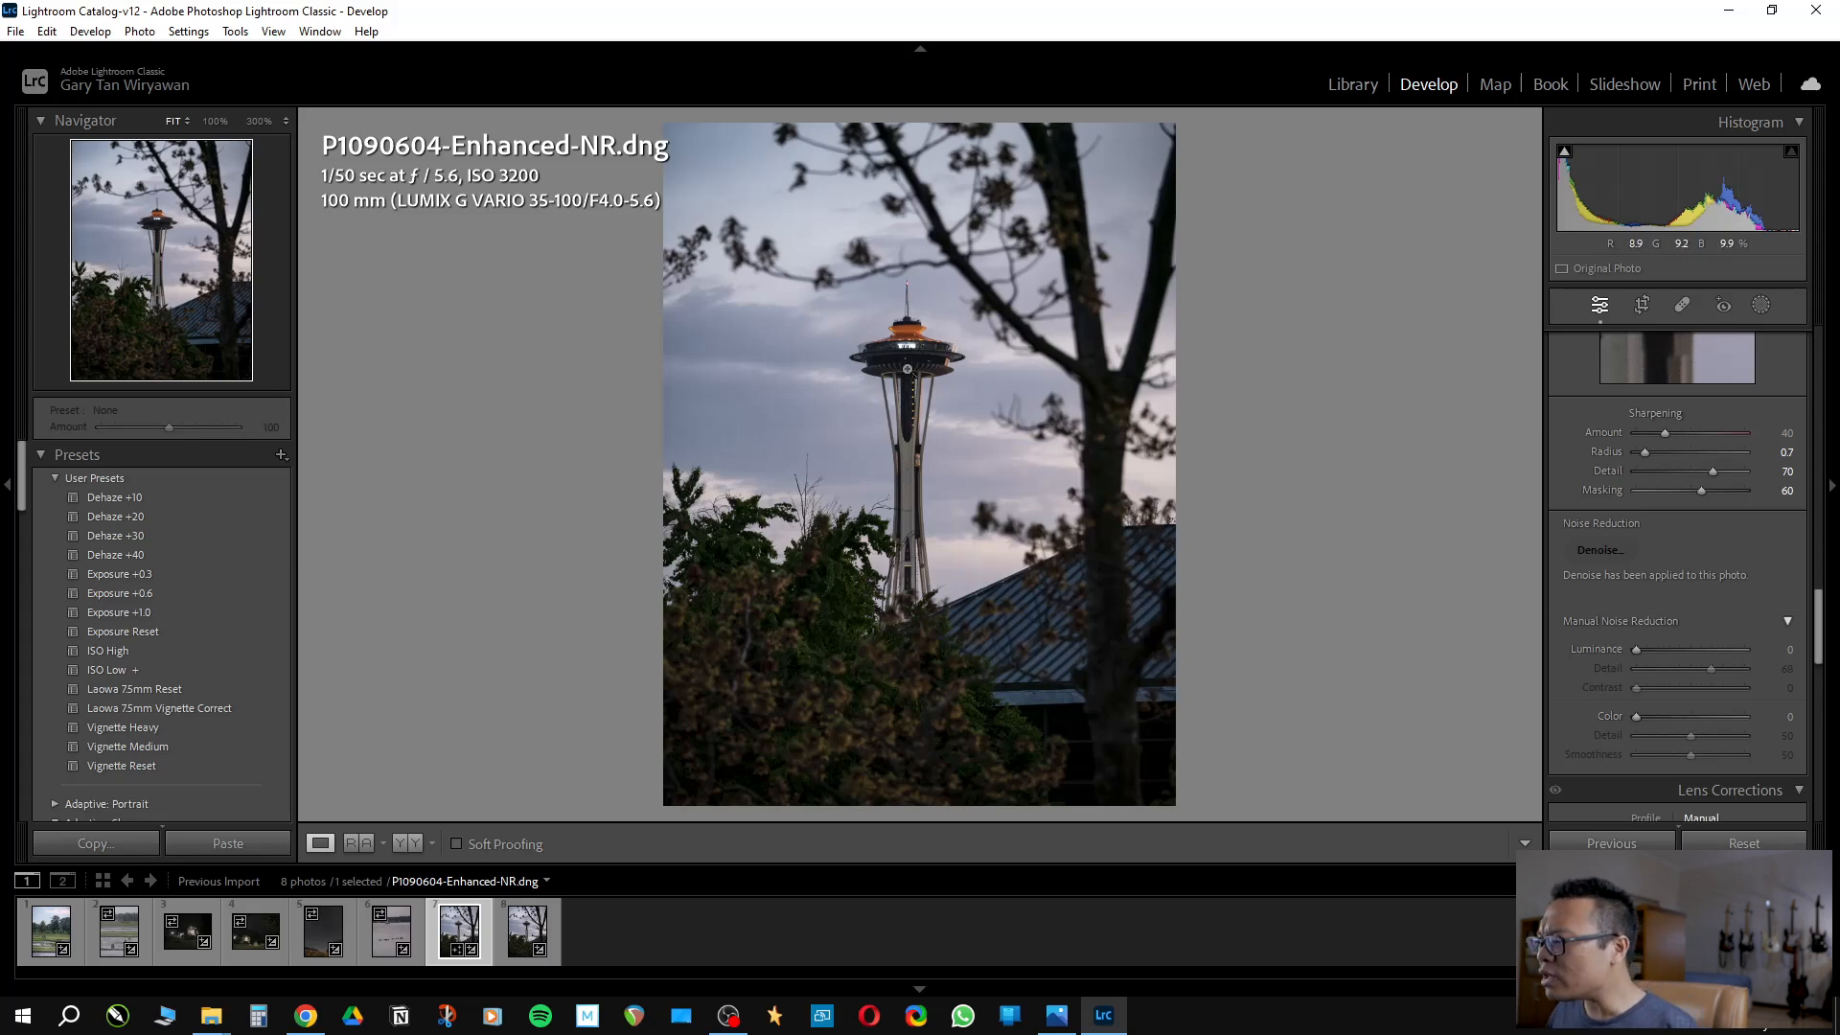
Examine the tower's observation deck and spire in the enhanced photo at 100% for remaining noise and detail
click(905, 332)
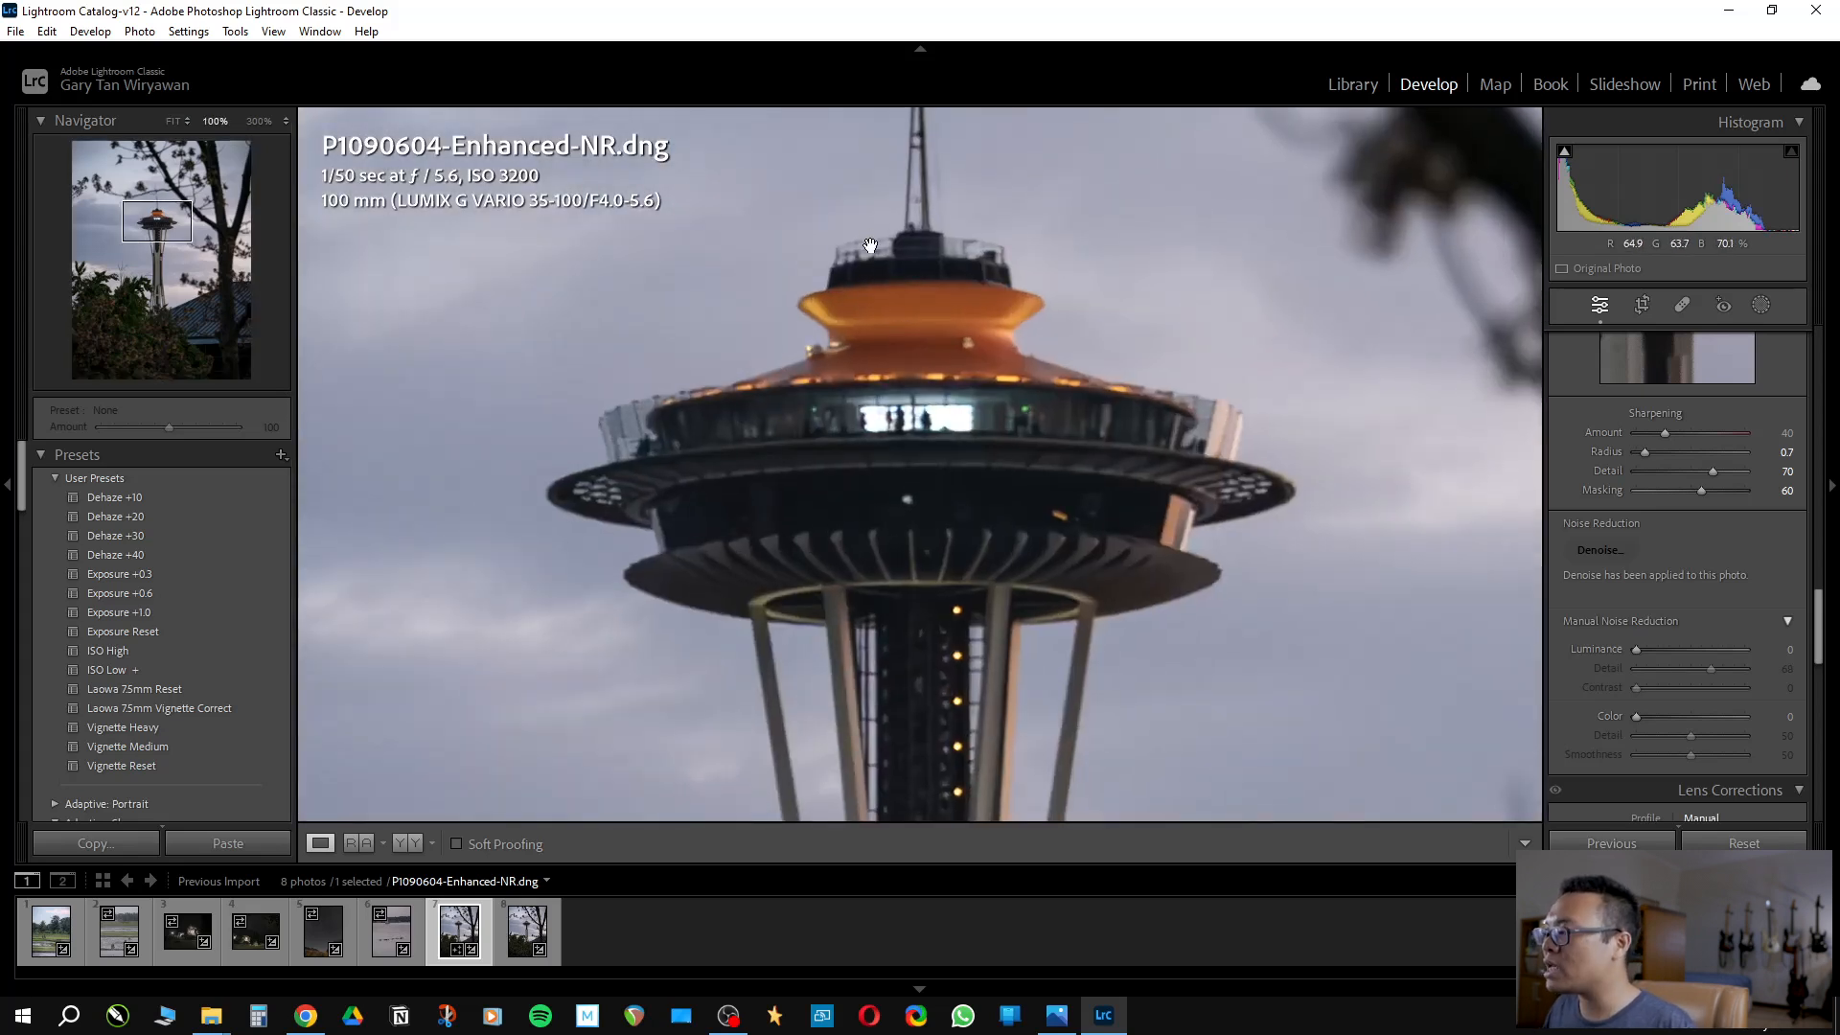
drag(871, 239, 887, 390)
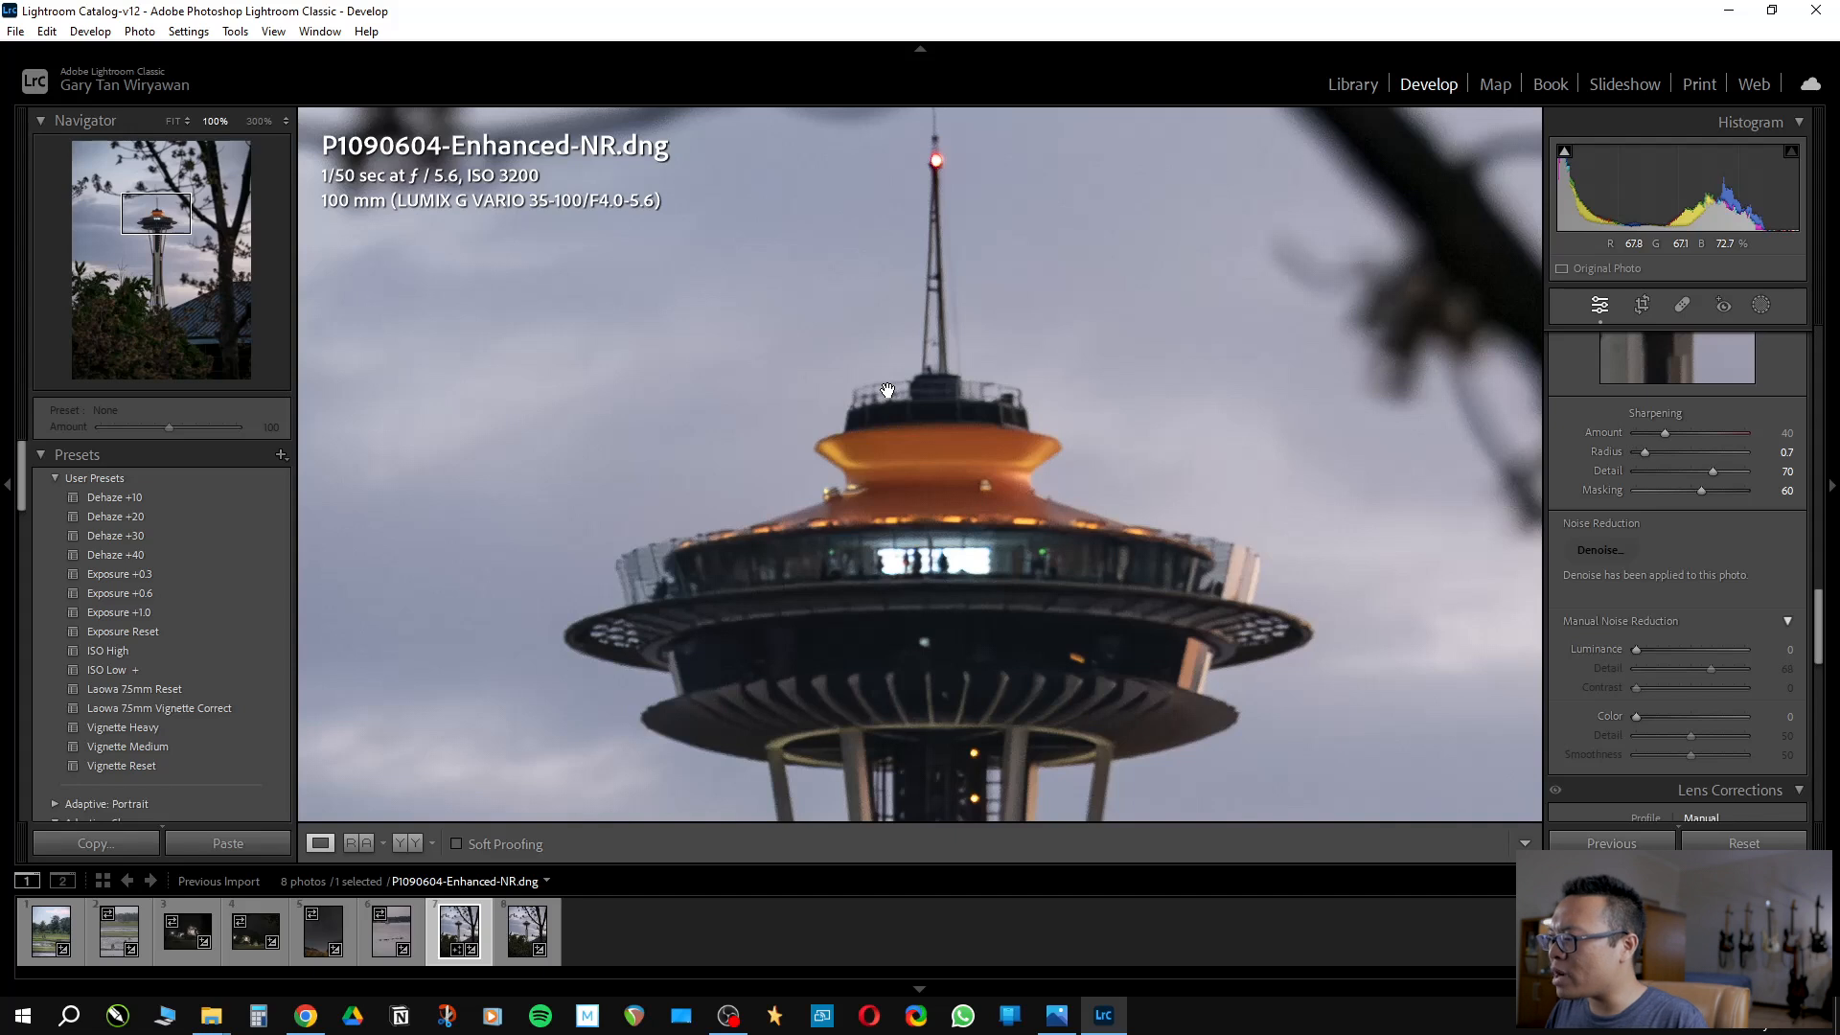
drag(957, 497, 932, 382)
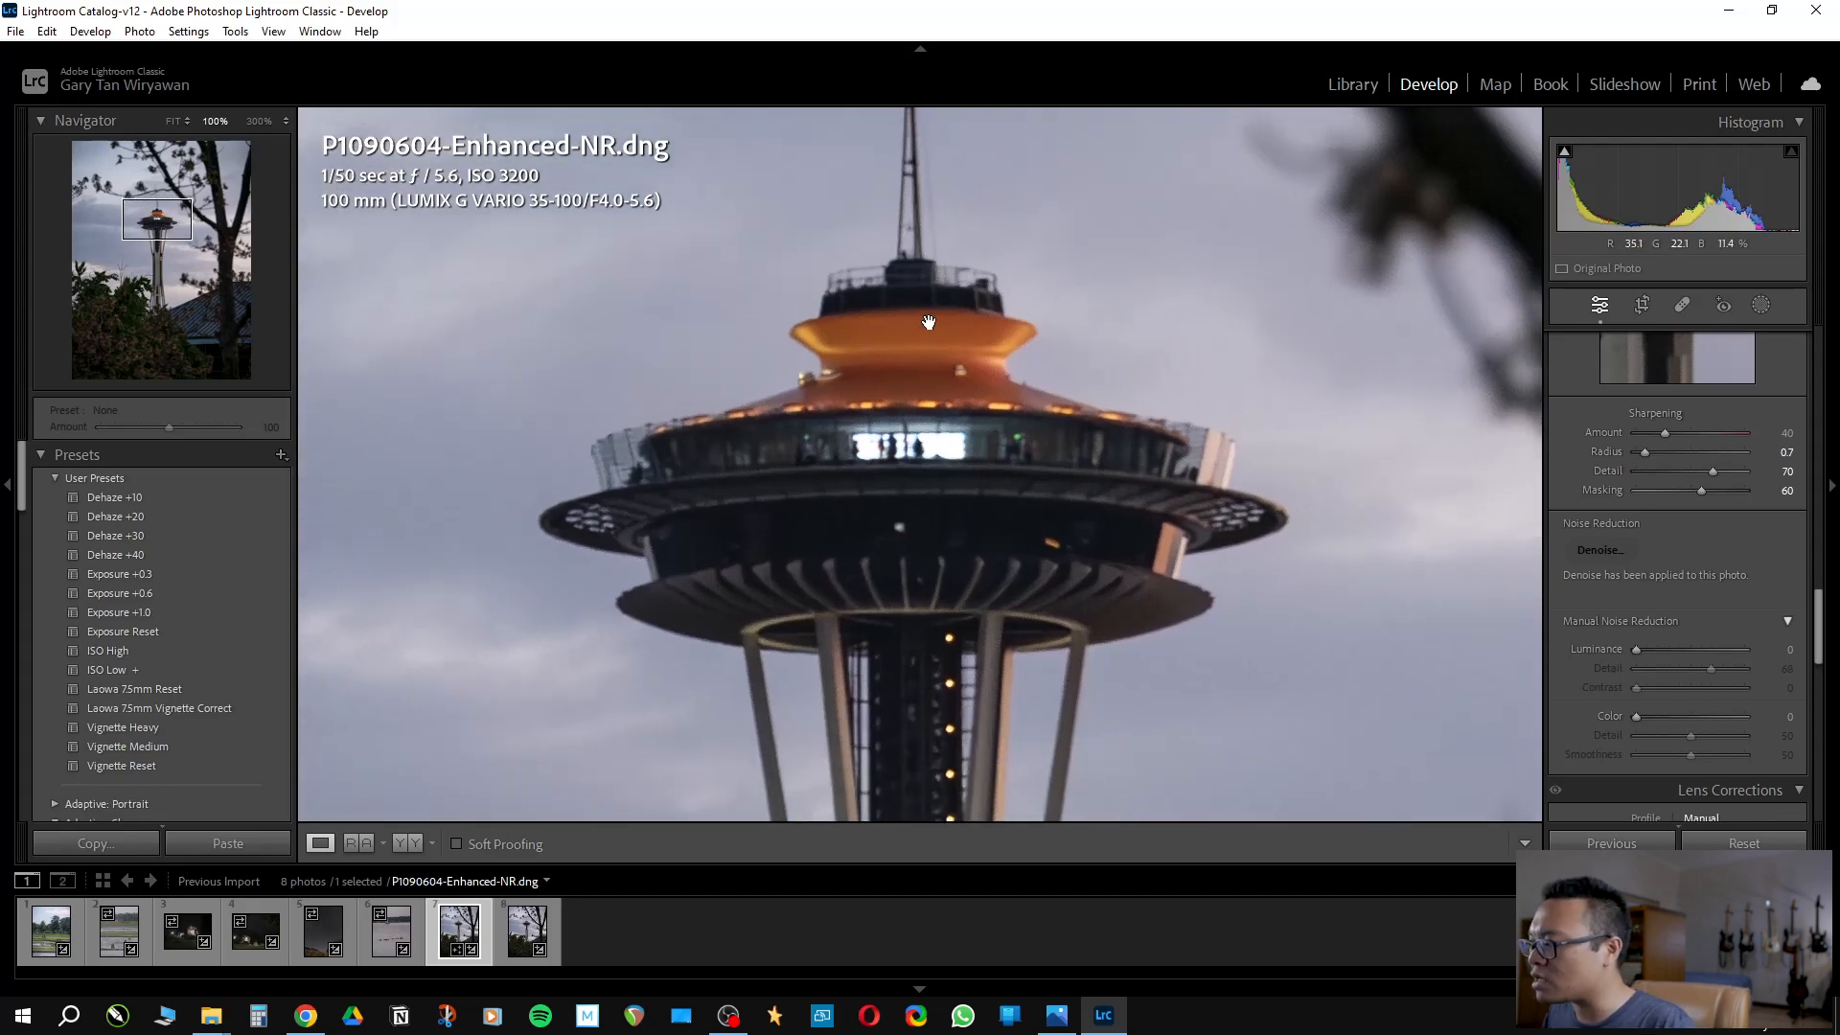
drag(909, 270, 940, 369)
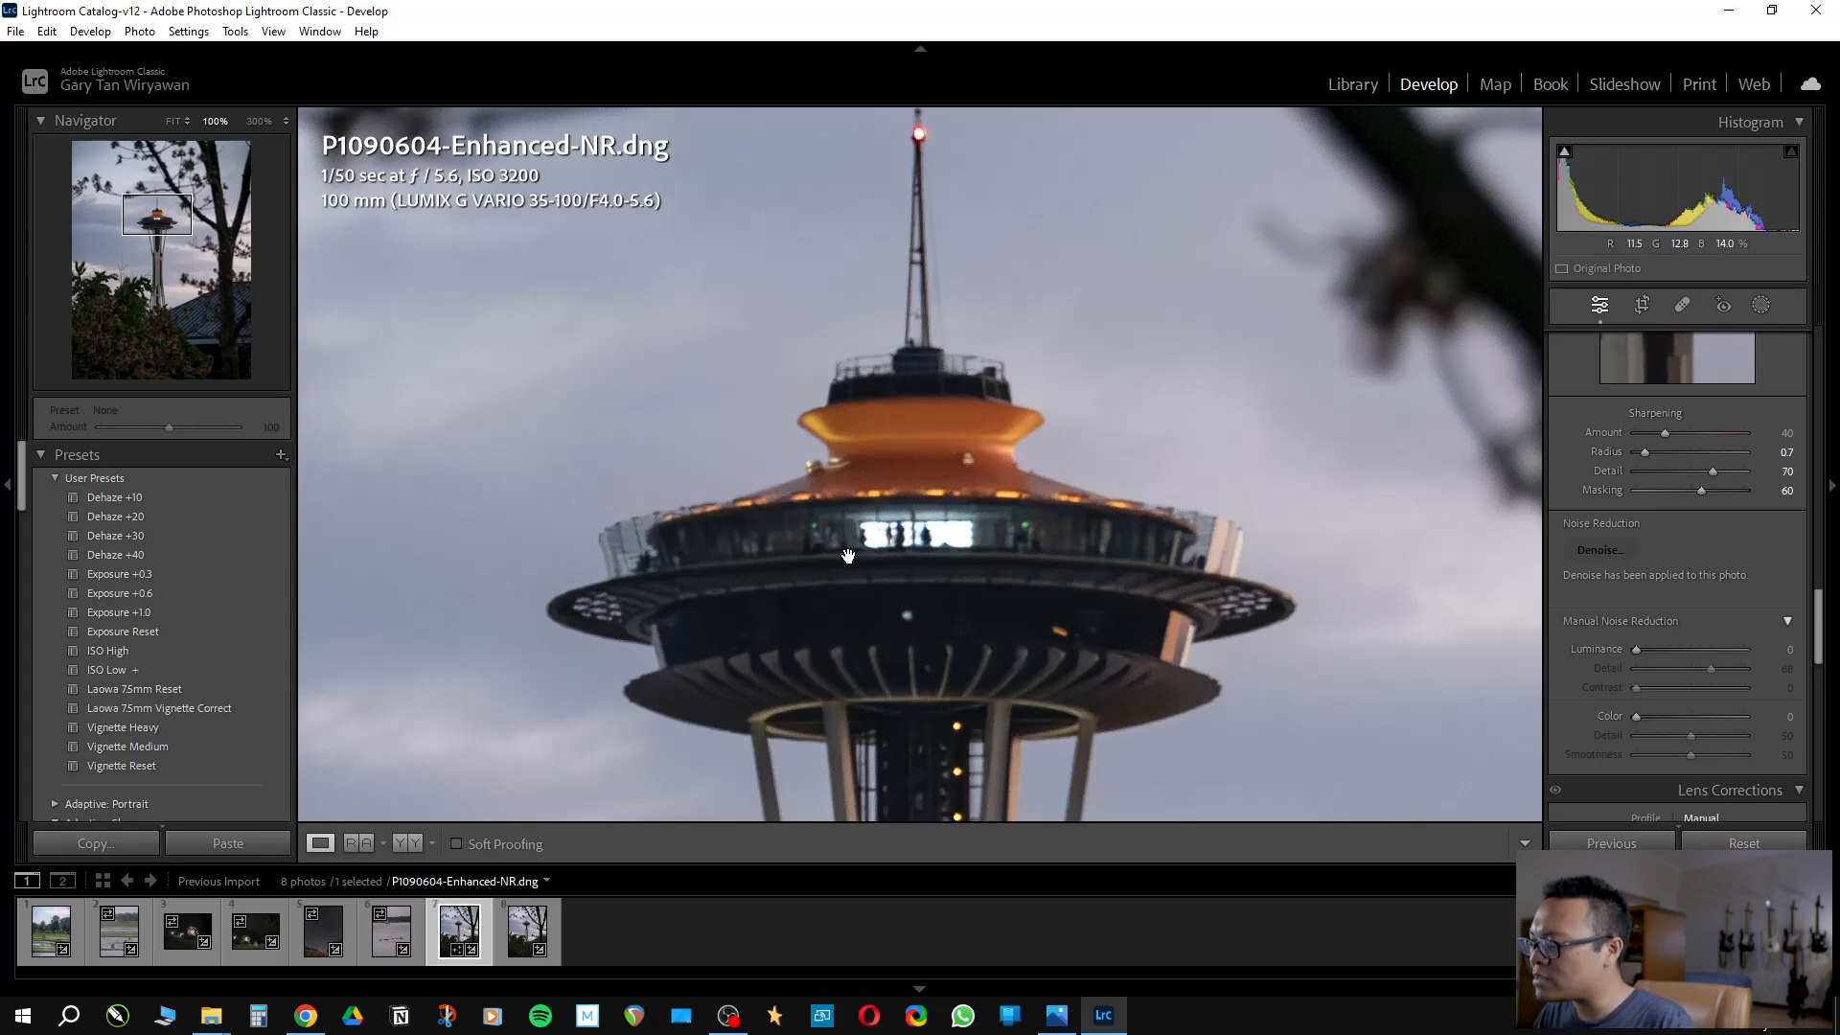
scroll(862, 523, up, 3)
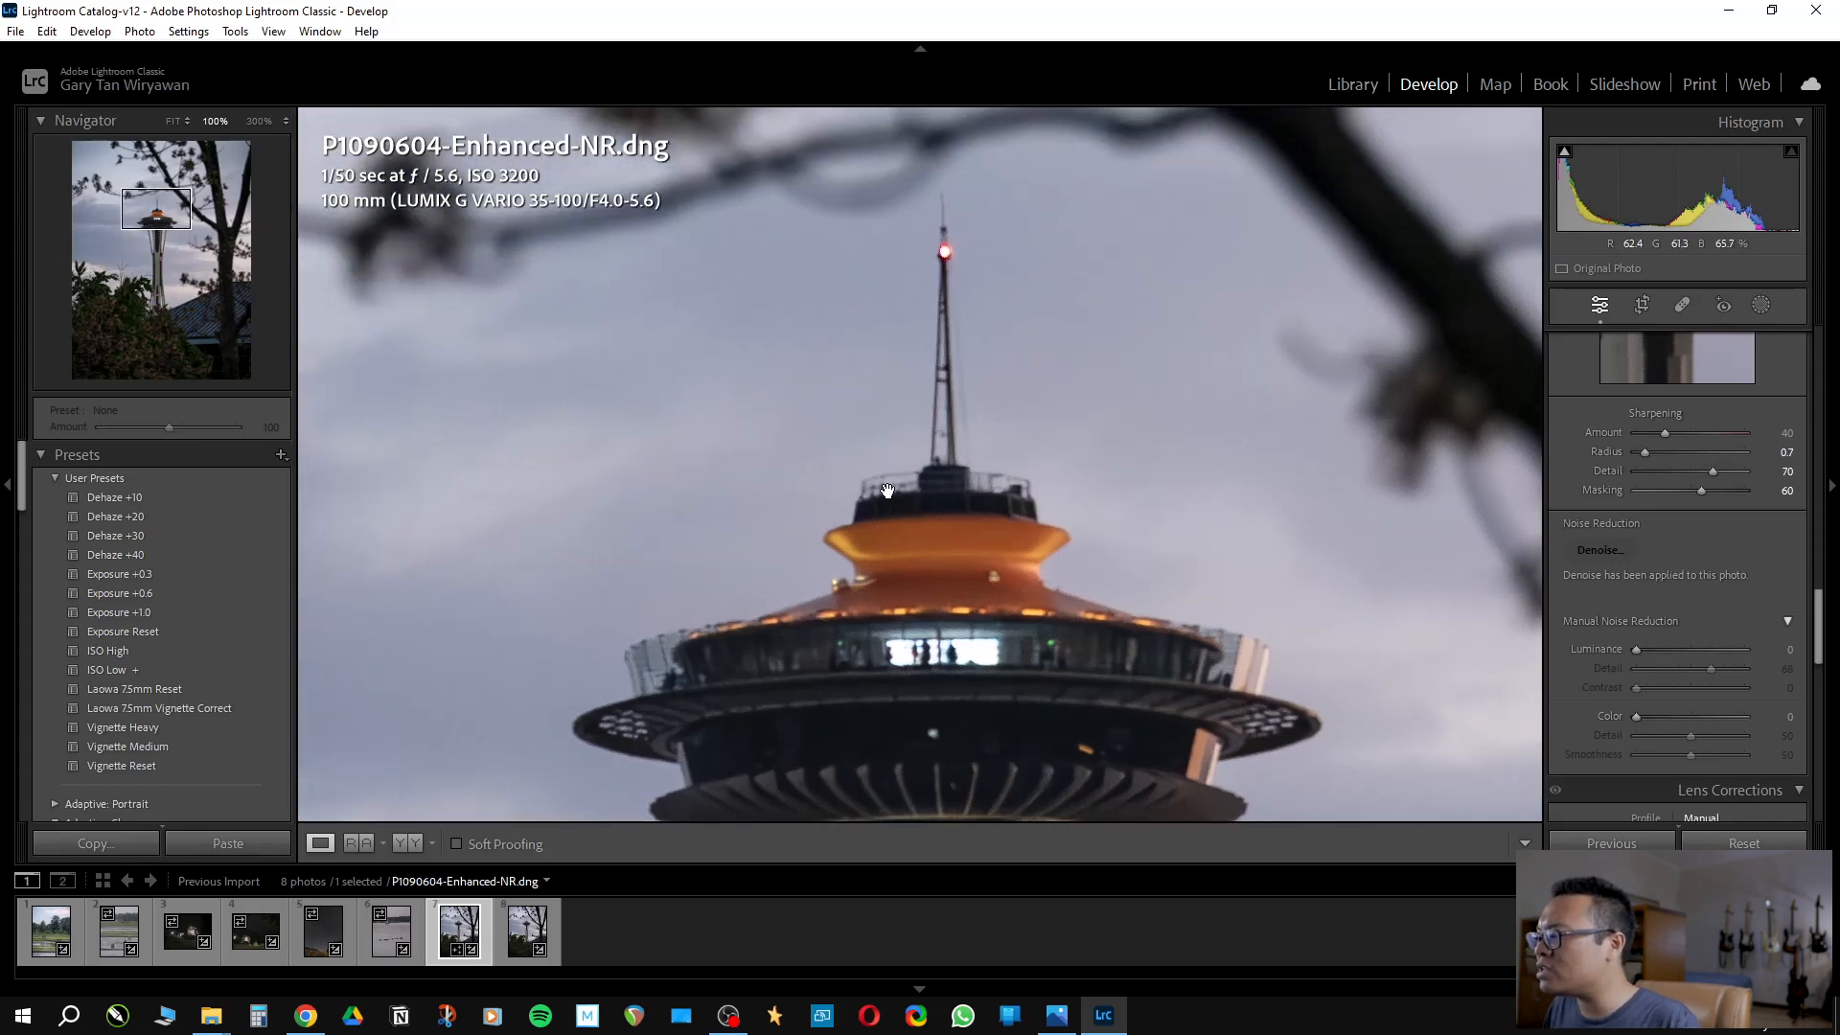
scroll(963, 403, up, 1)
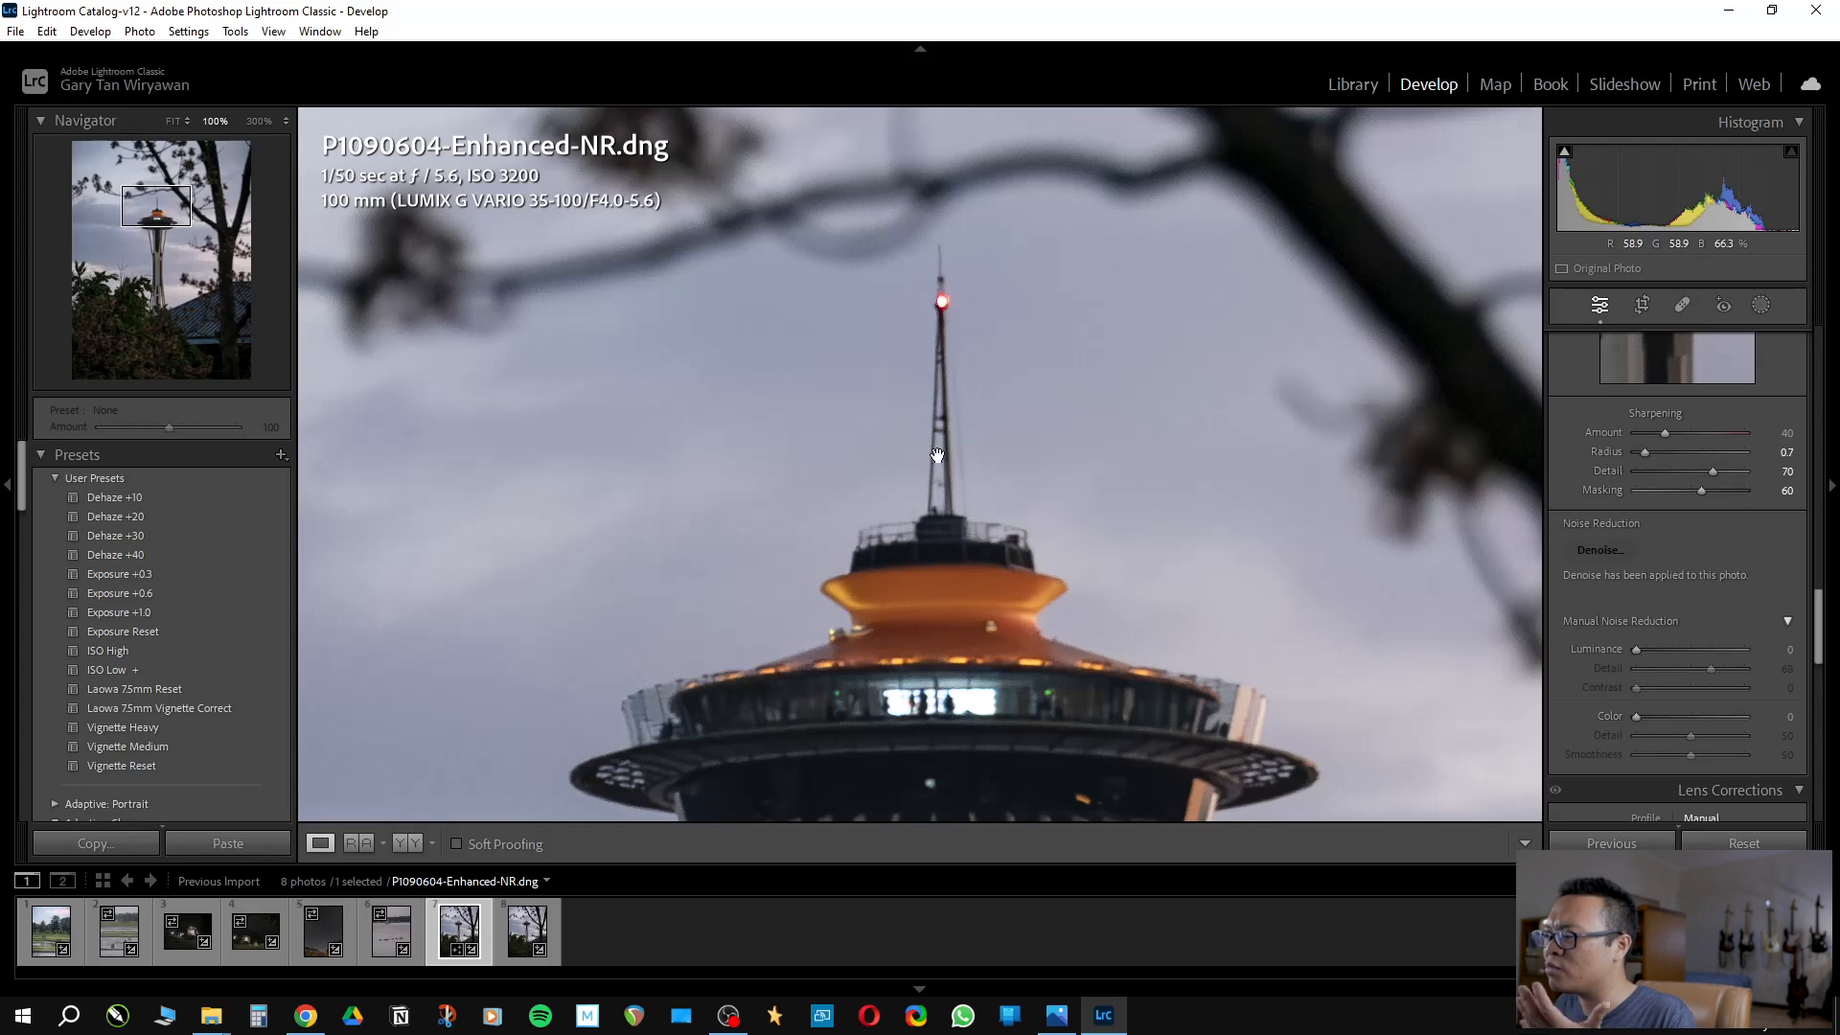
scroll(961, 565, down, 5)
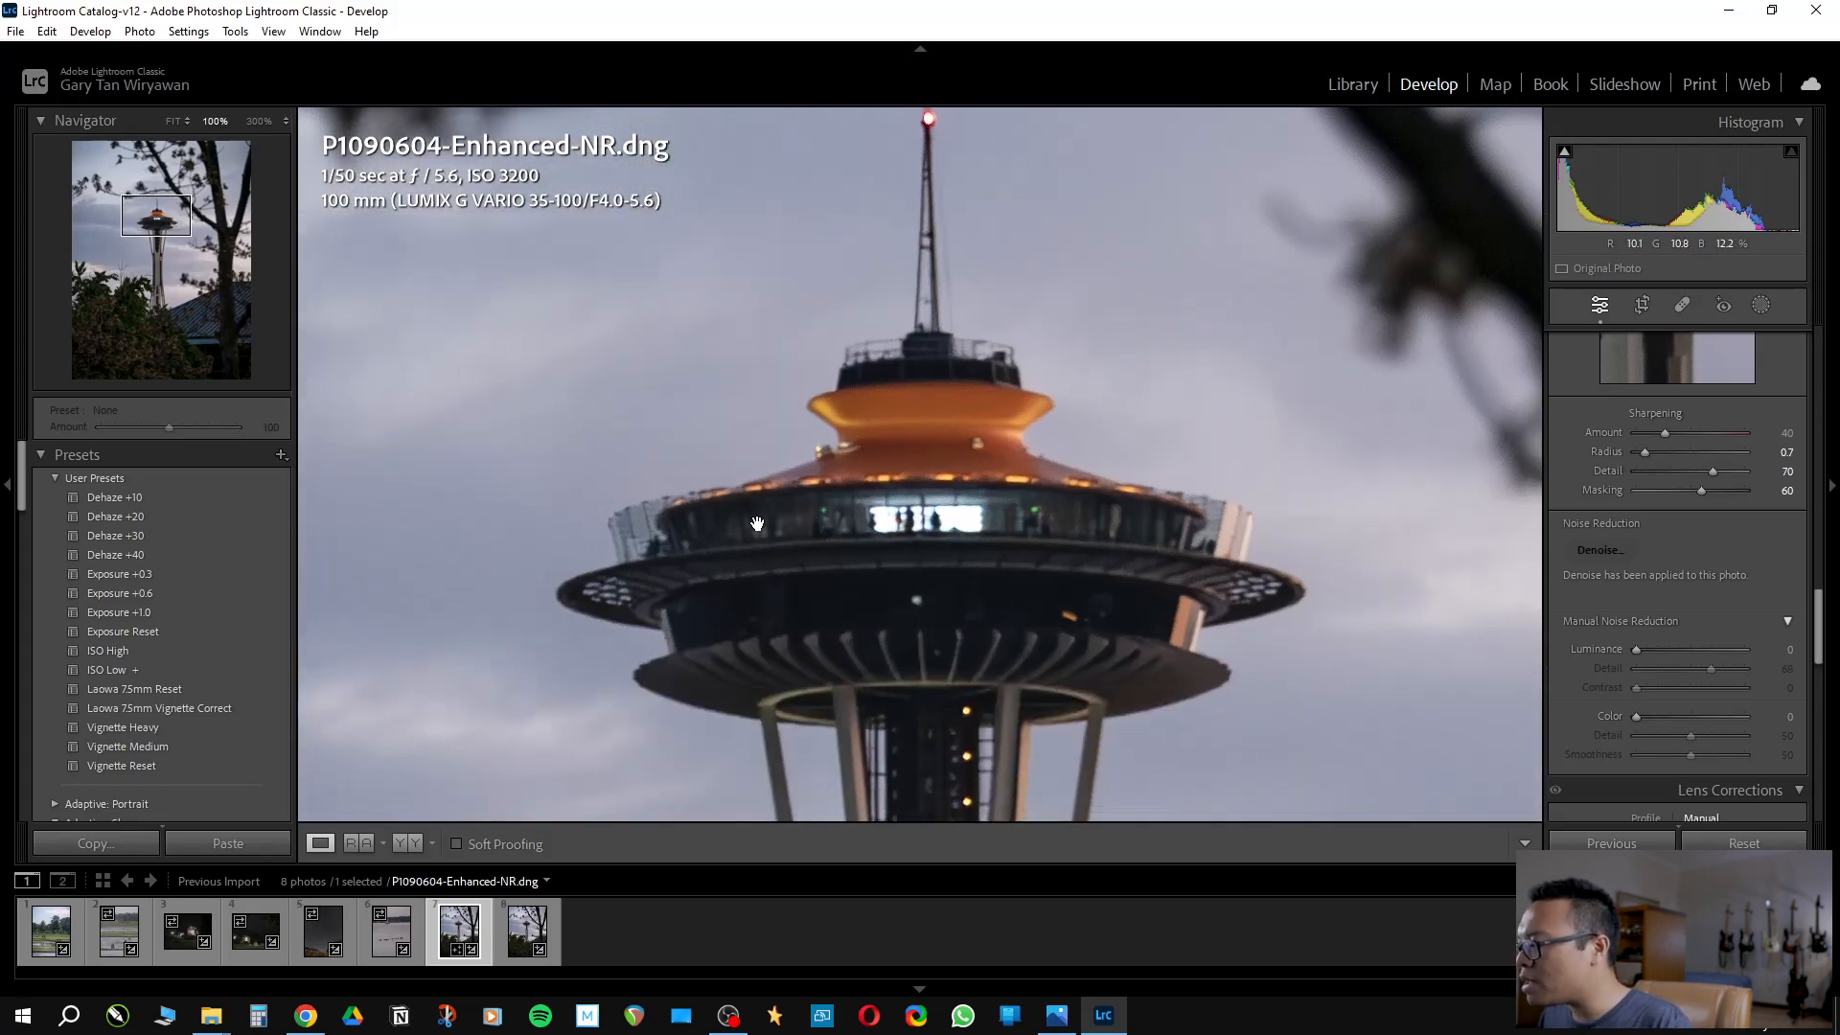
scroll(986, 543, down, 2)
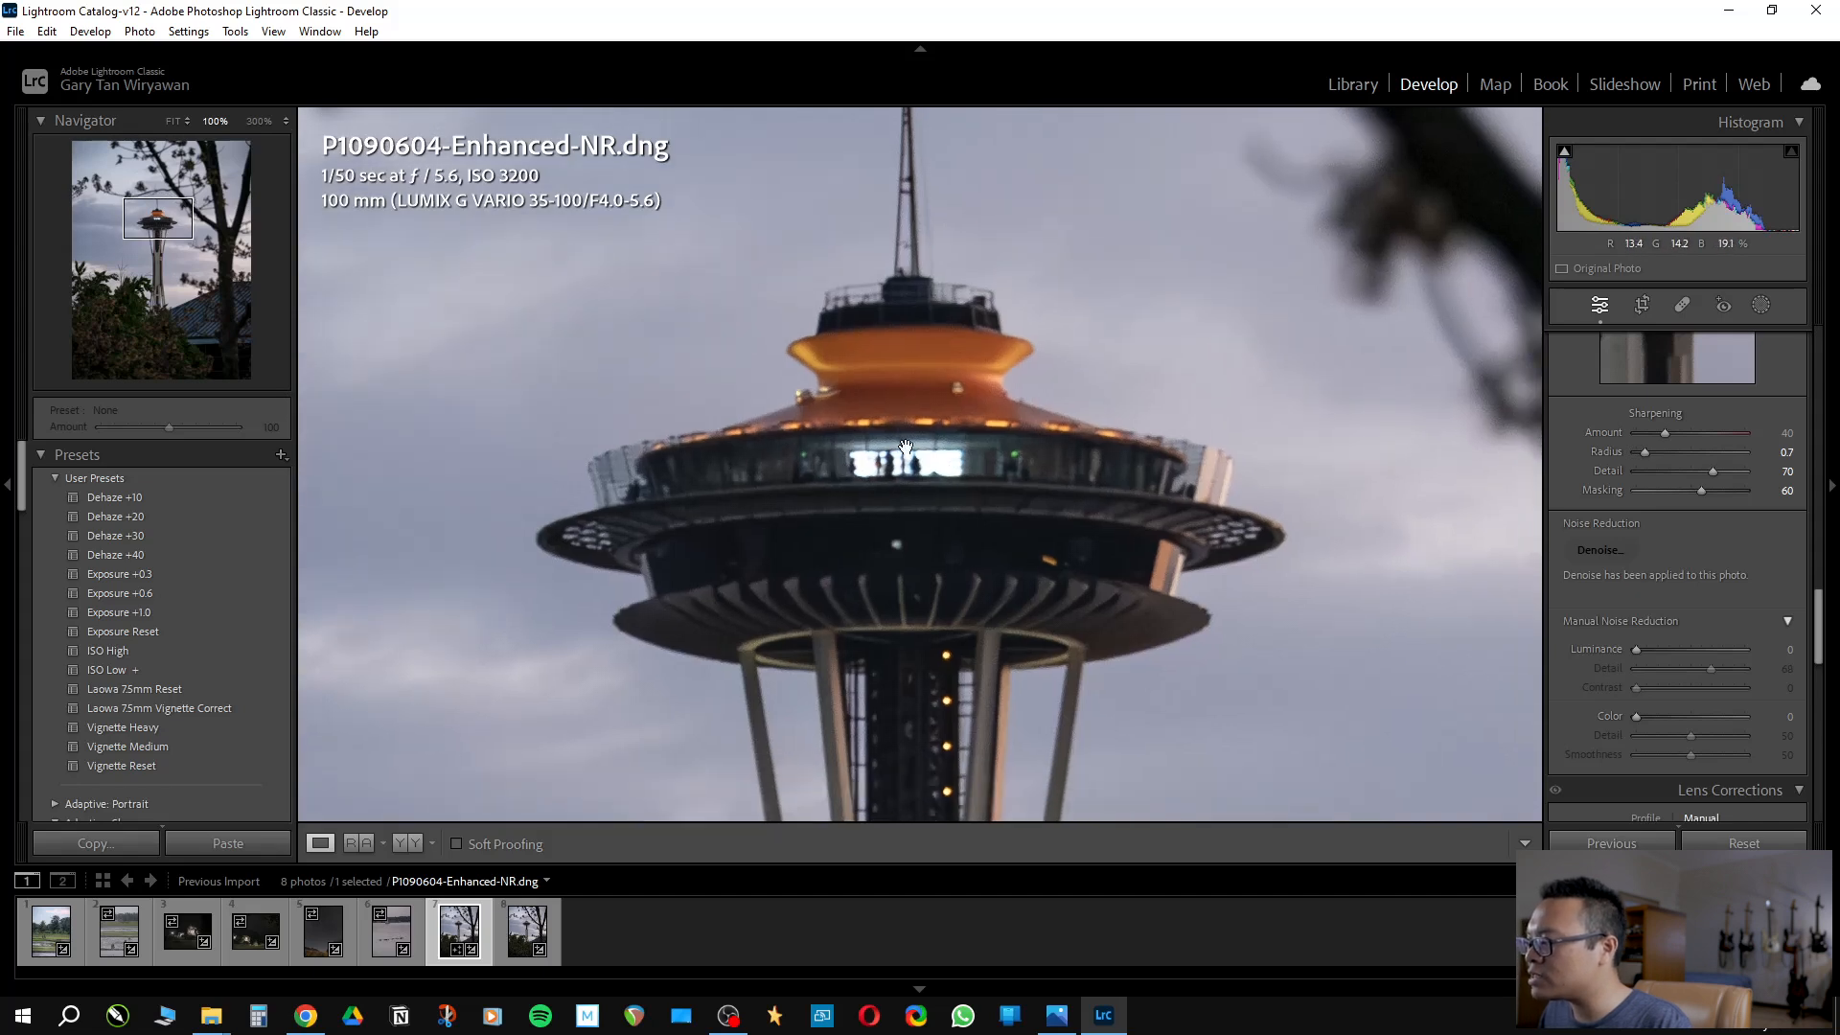
Examine the sky, branches, tree trunk and dark foliage of the enhanced photo at 100% magnification
click(972, 424)
click(737, 376)
drag(723, 283, 805, 485)
drag(1130, 431, 929, 790)
drag(932, 607, 911, 624)
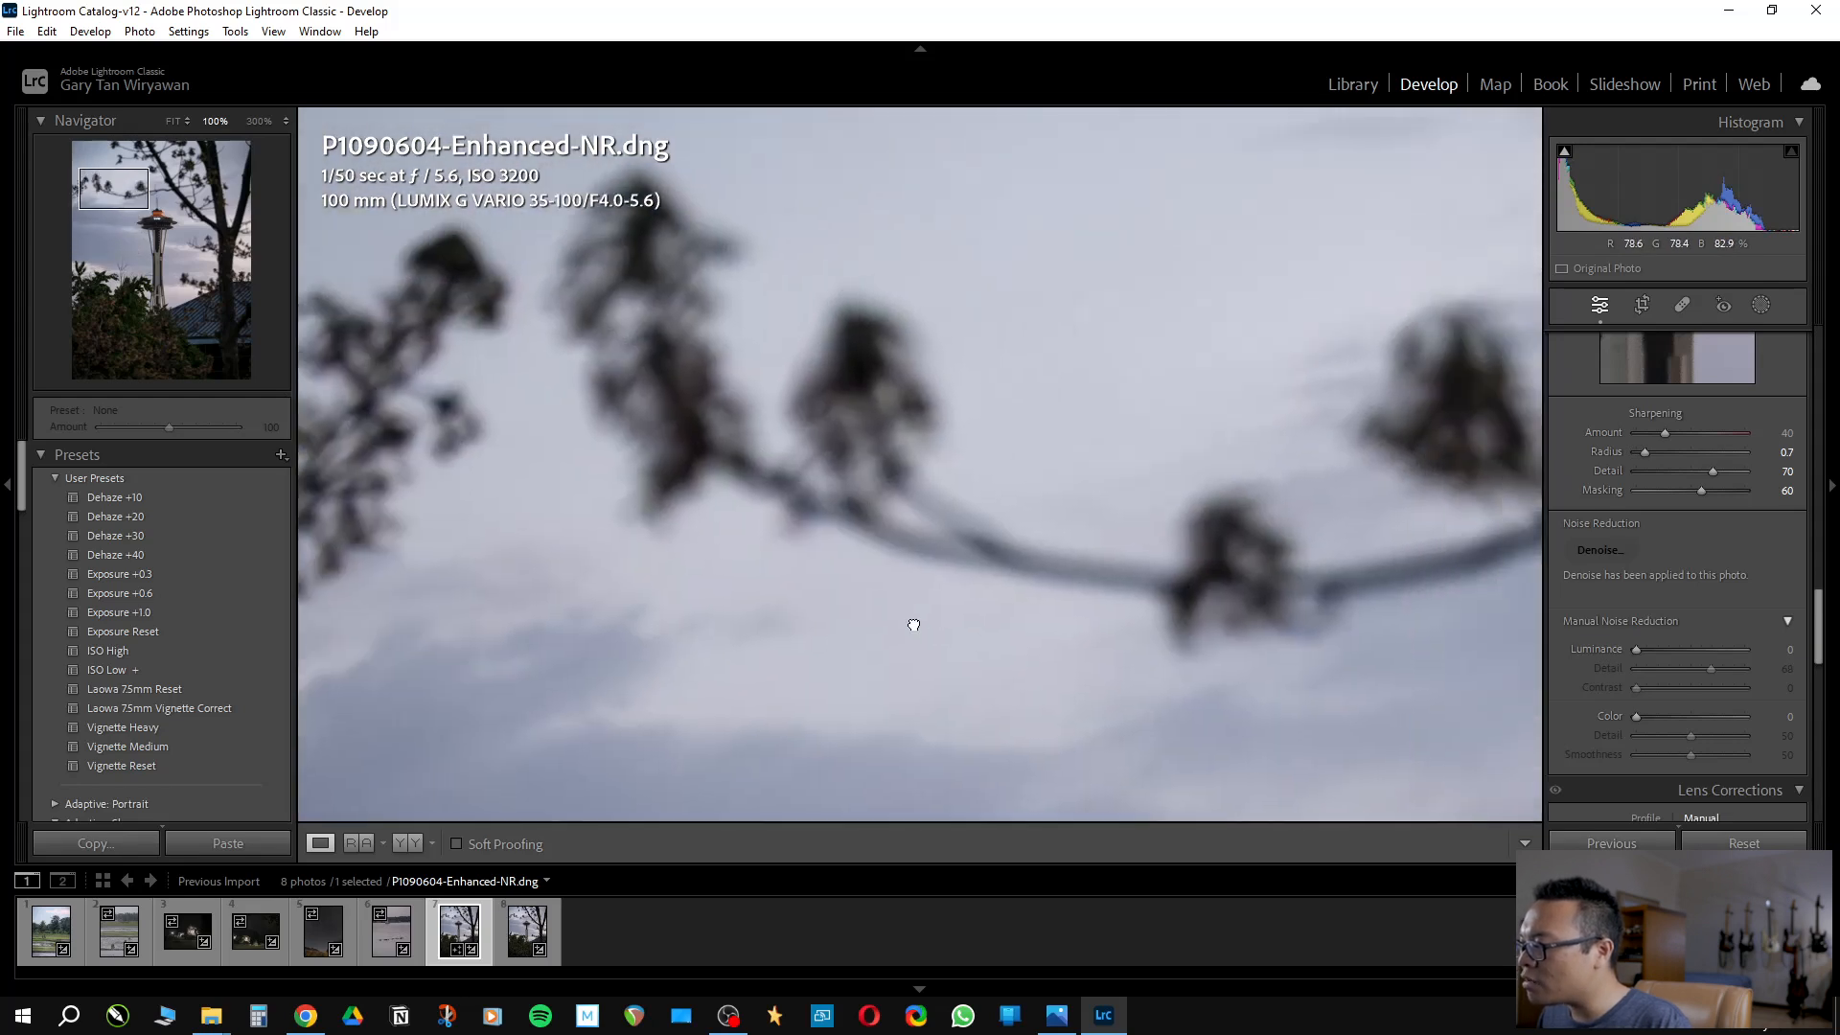
drag(1253, 529, 878, 390)
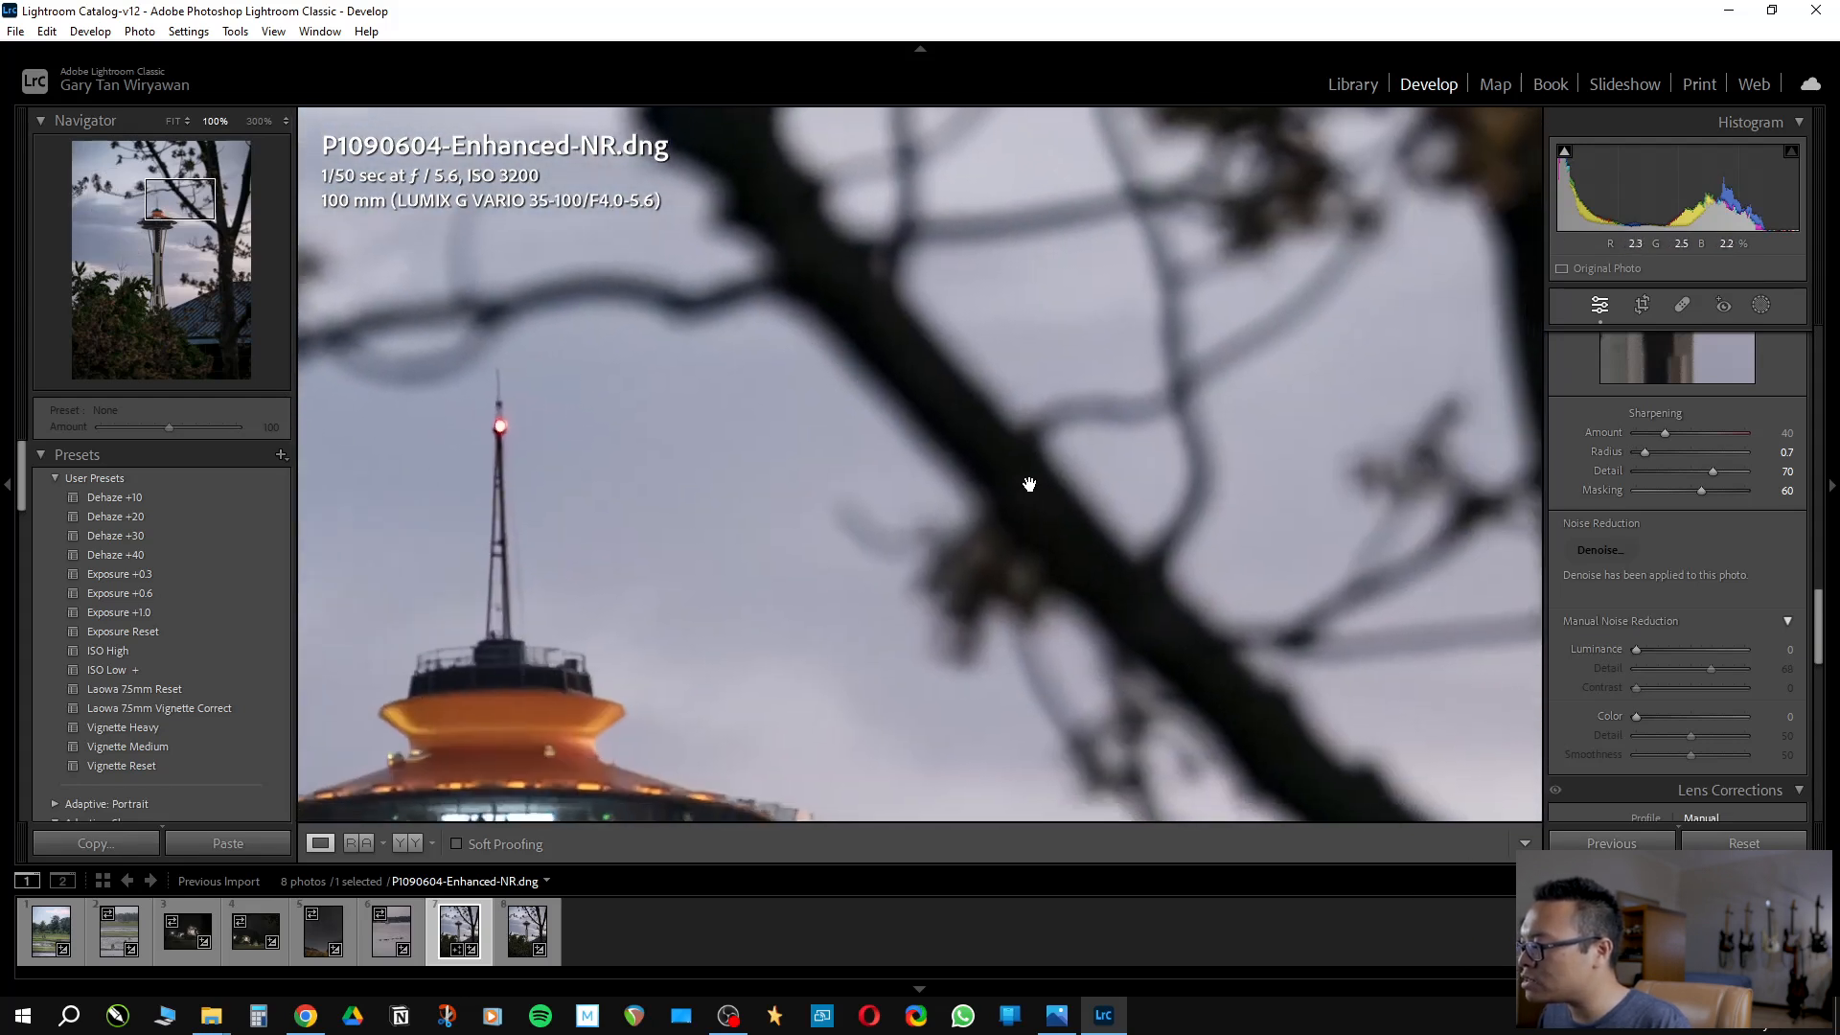
drag(1154, 577, 985, 370)
drag(1077, 523, 908, 345)
drag(1186, 595, 978, 446)
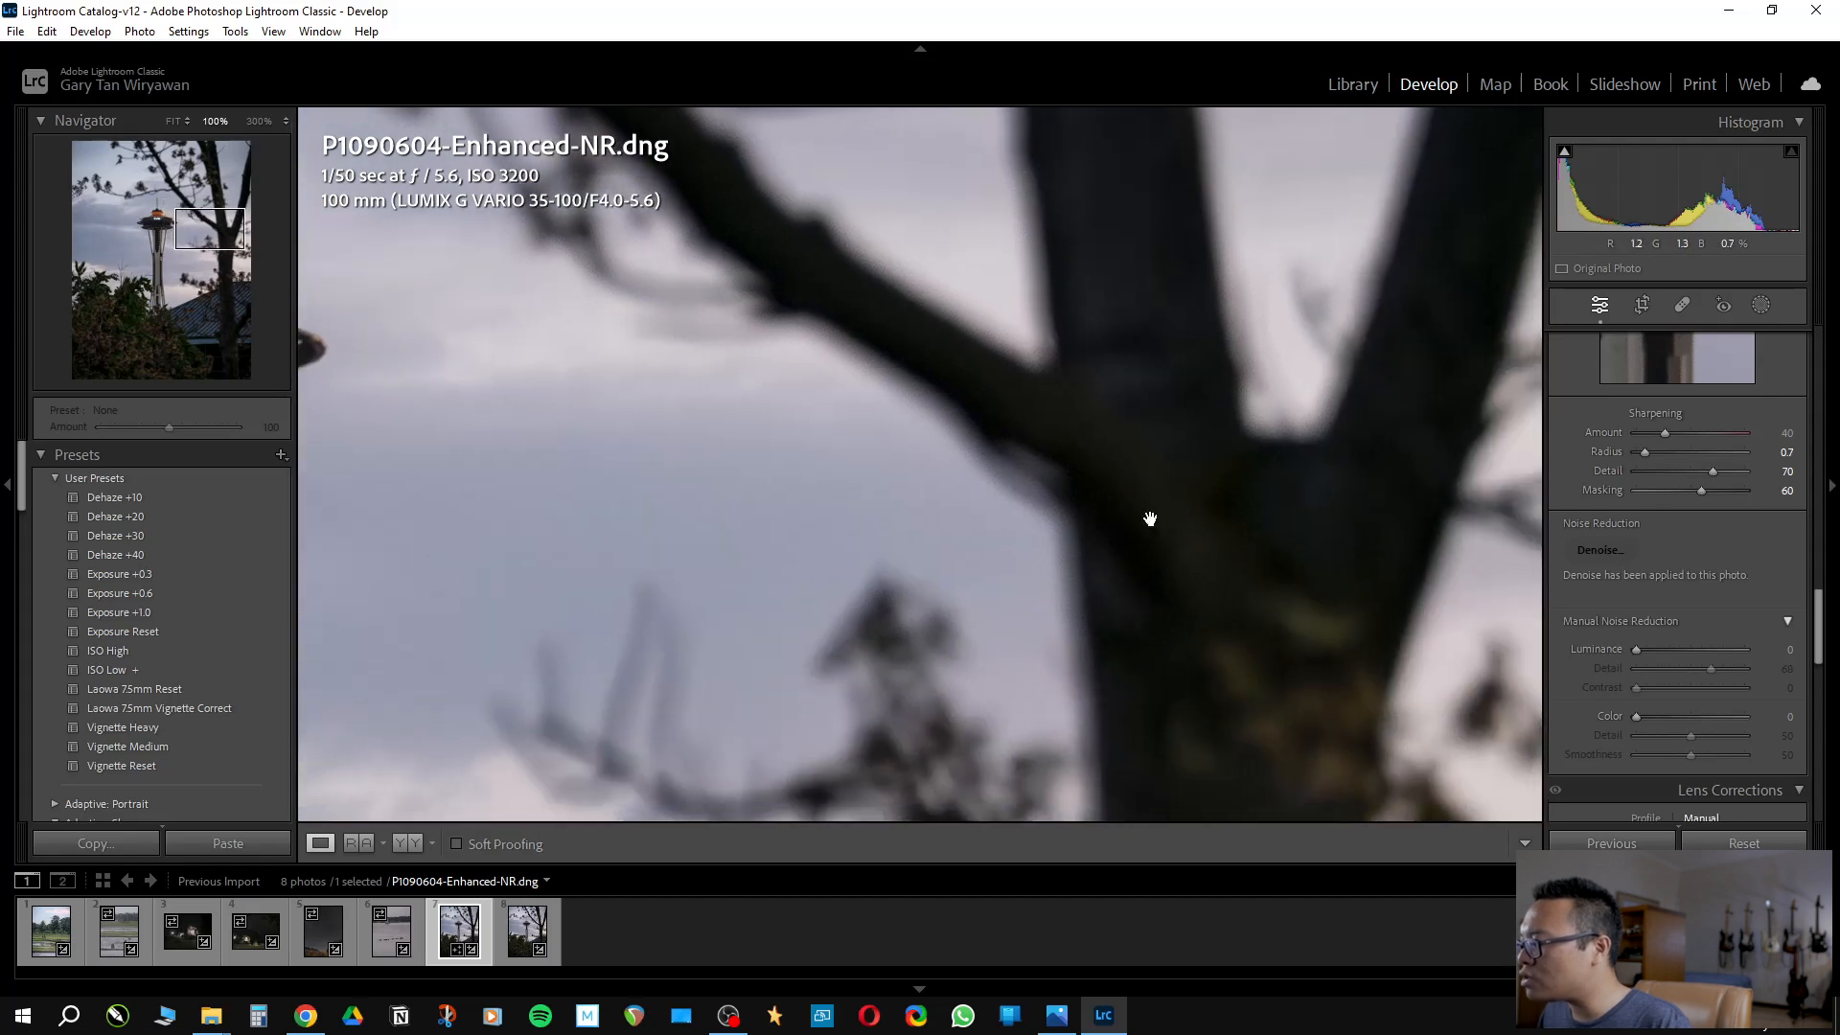
drag(1030, 546, 997, 176)
drag(1086, 565, 1072, 178)
drag(888, 372, 1010, 259)
drag(825, 537, 925, 437)
drag(706, 464, 1150, 447)
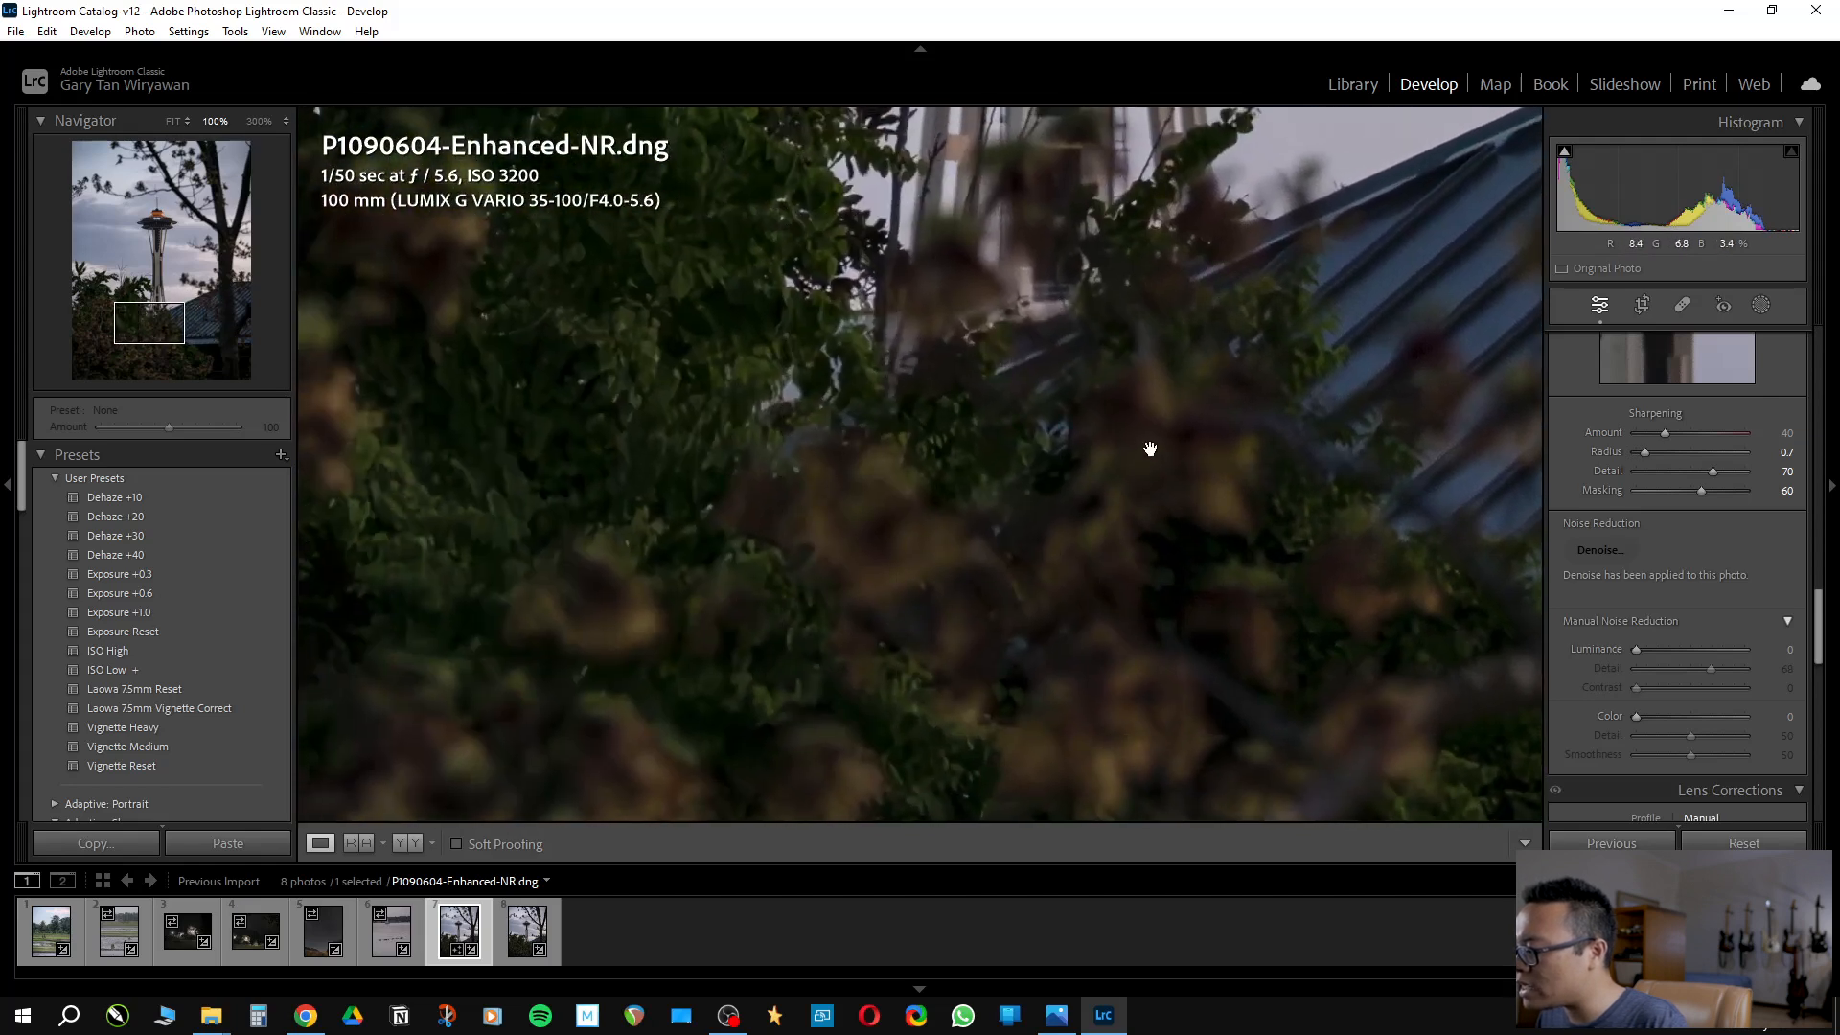
Examine the dark leaves, thin branches and tower base in the enhanced photo at 100% magnification
drag(833, 390, 1098, 630)
drag(949, 412, 952, 363)
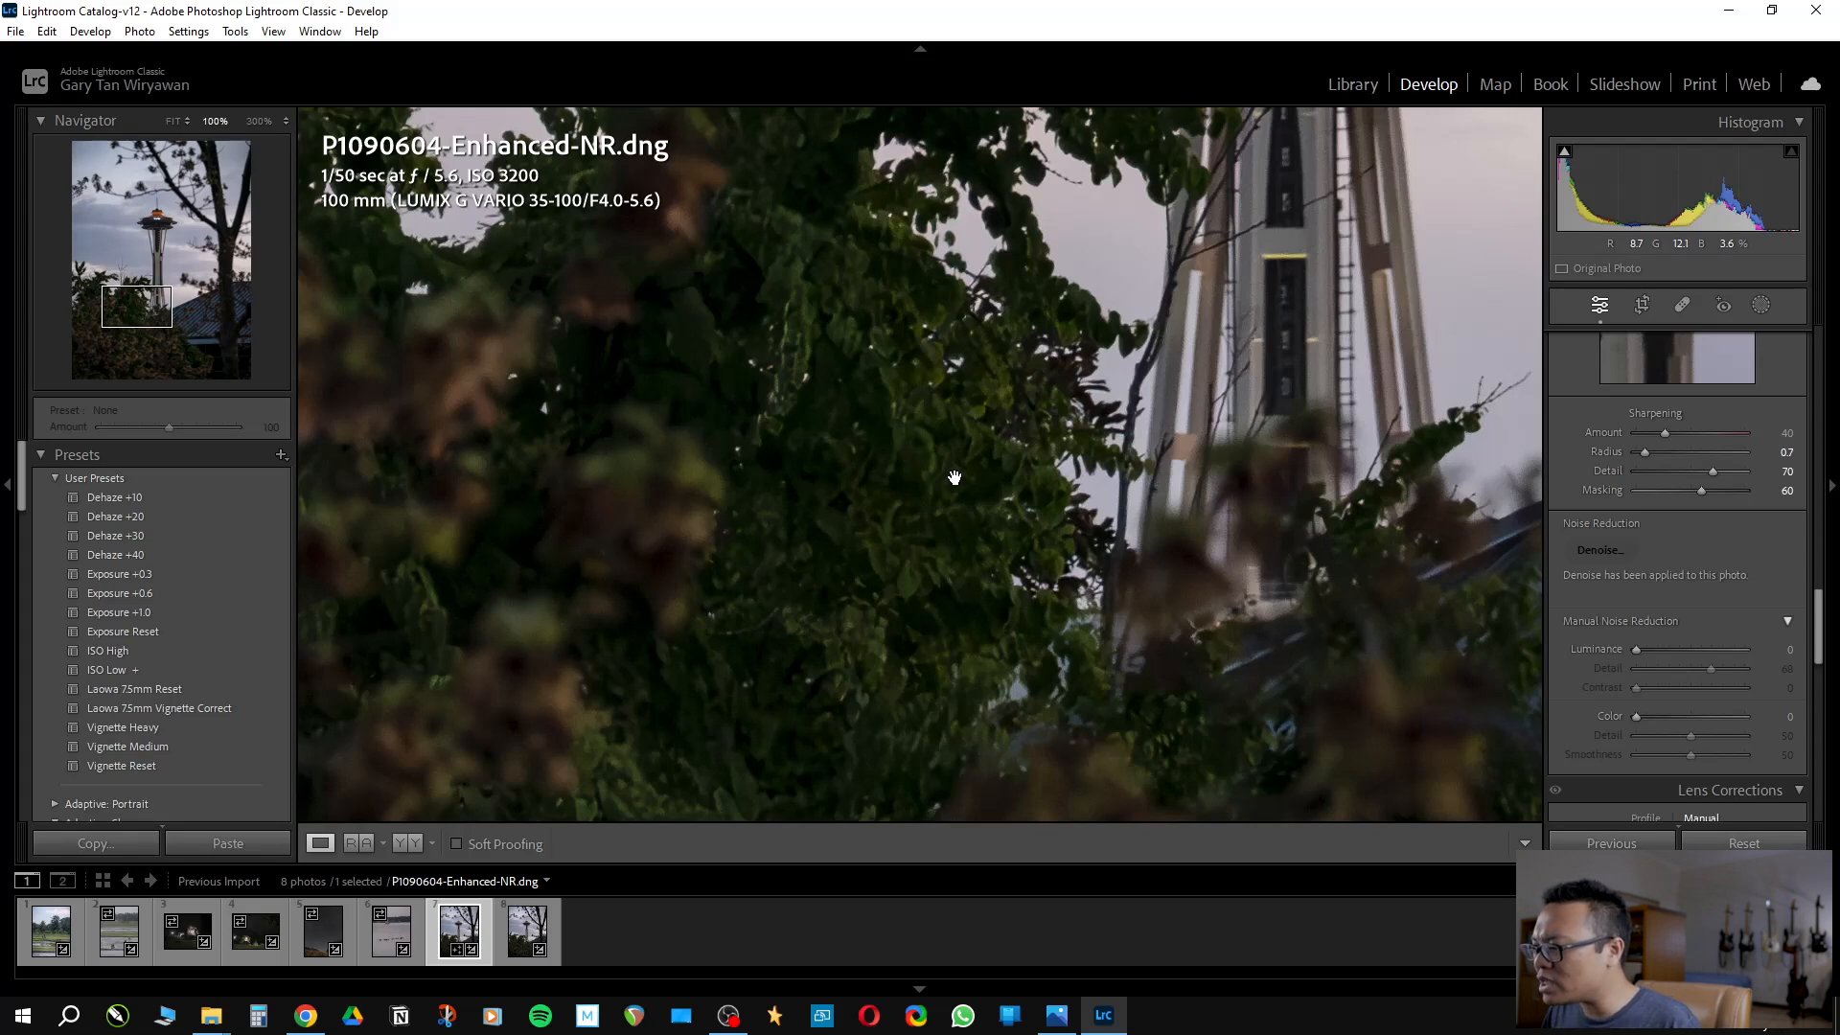
drag(939, 361, 813, 590)
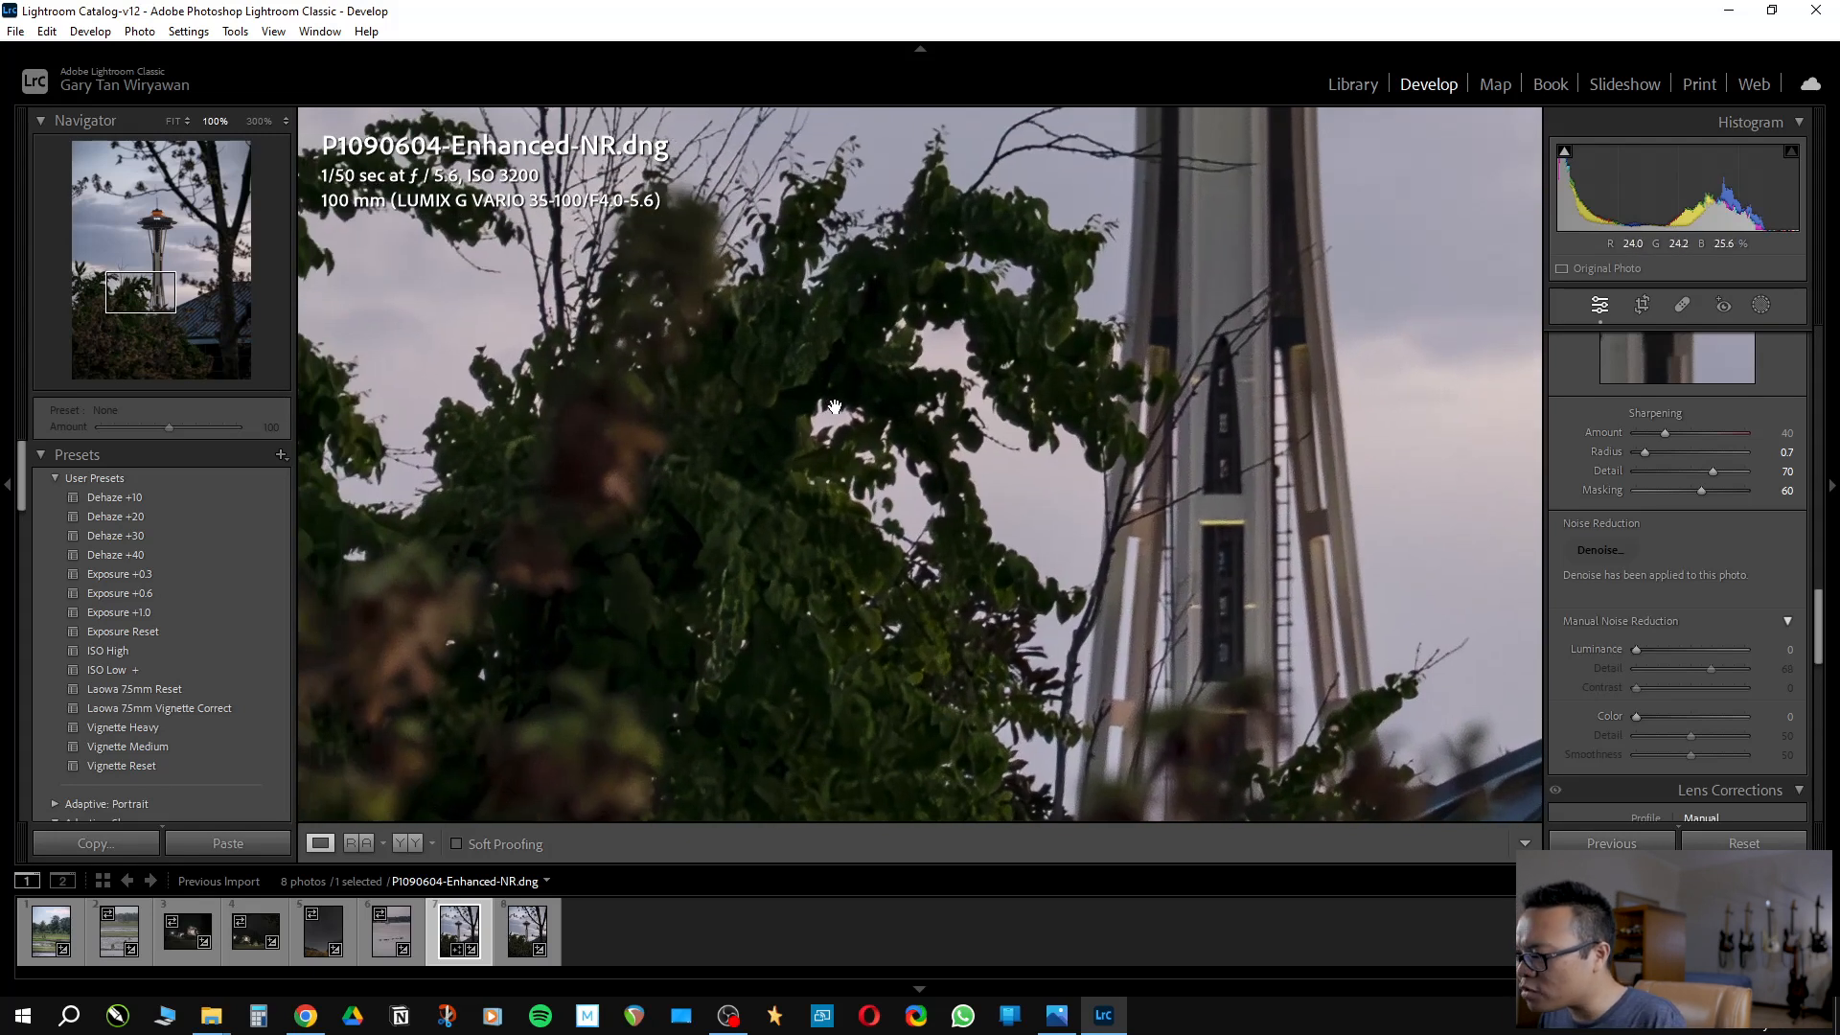
drag(774, 436, 891, 515)
drag(665, 472, 816, 521)
drag(653, 545, 936, 432)
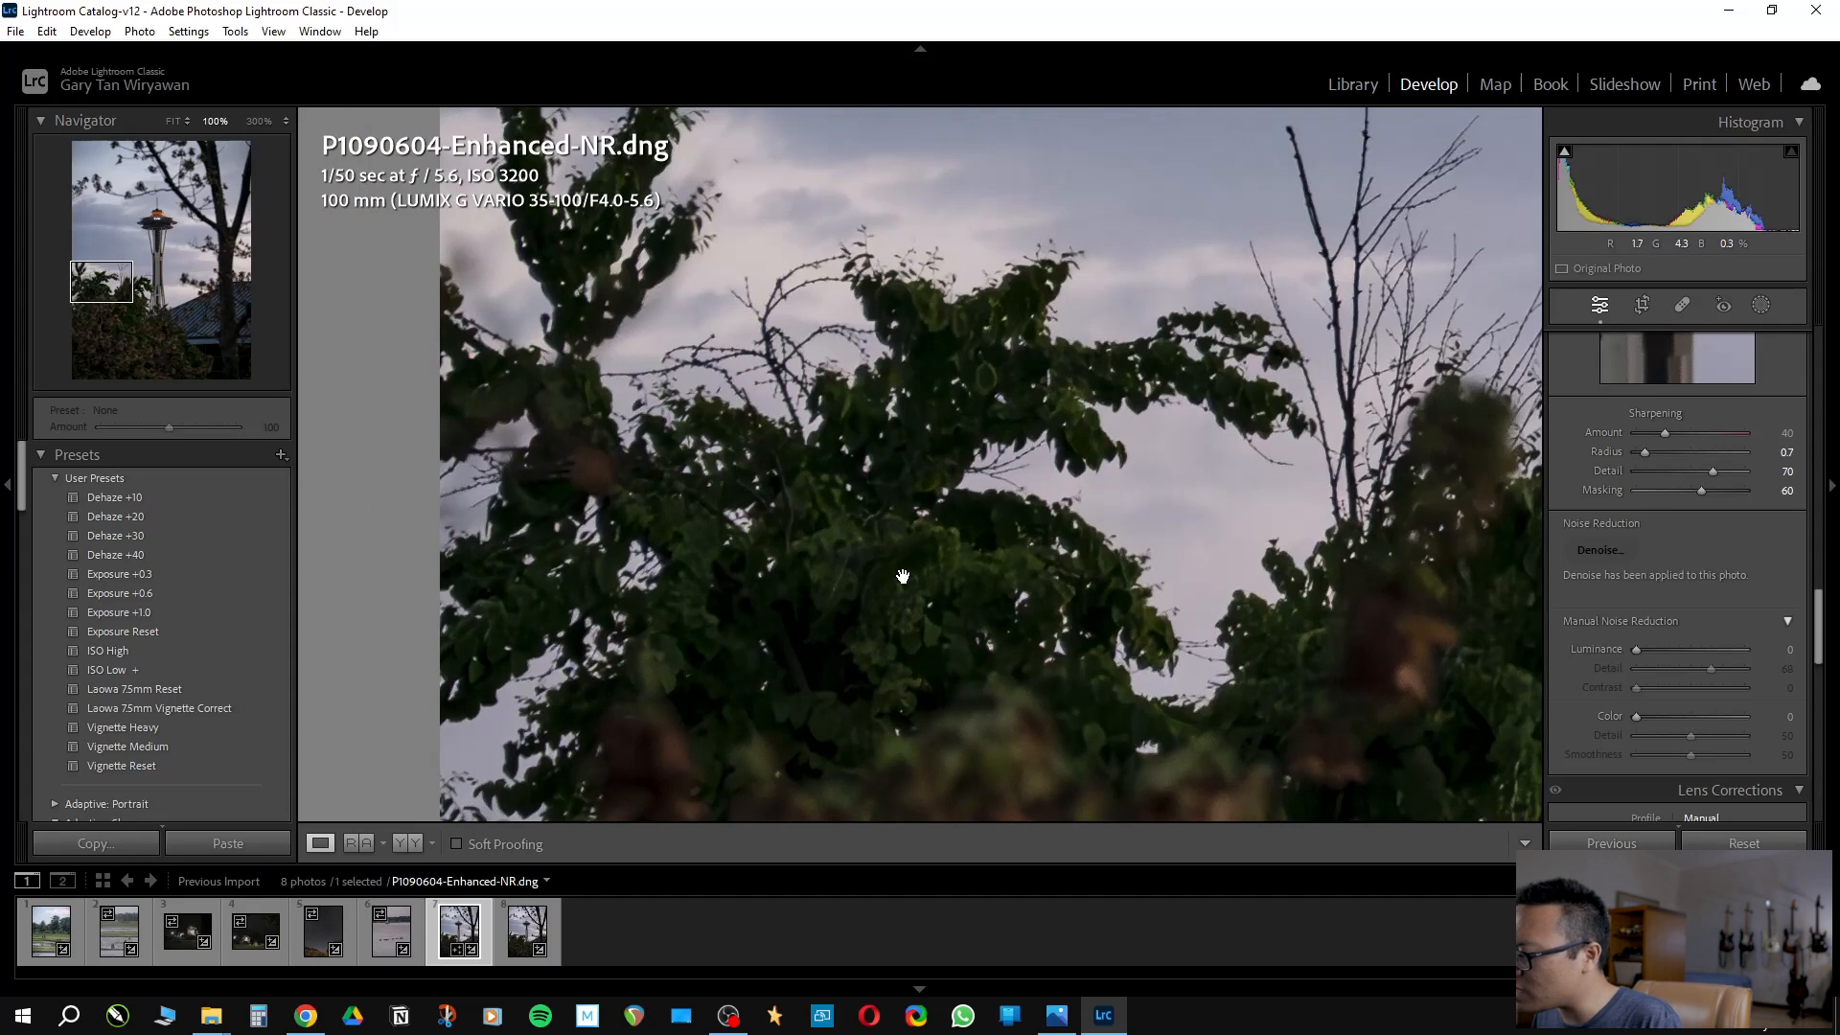
drag(902, 576, 878, 525)
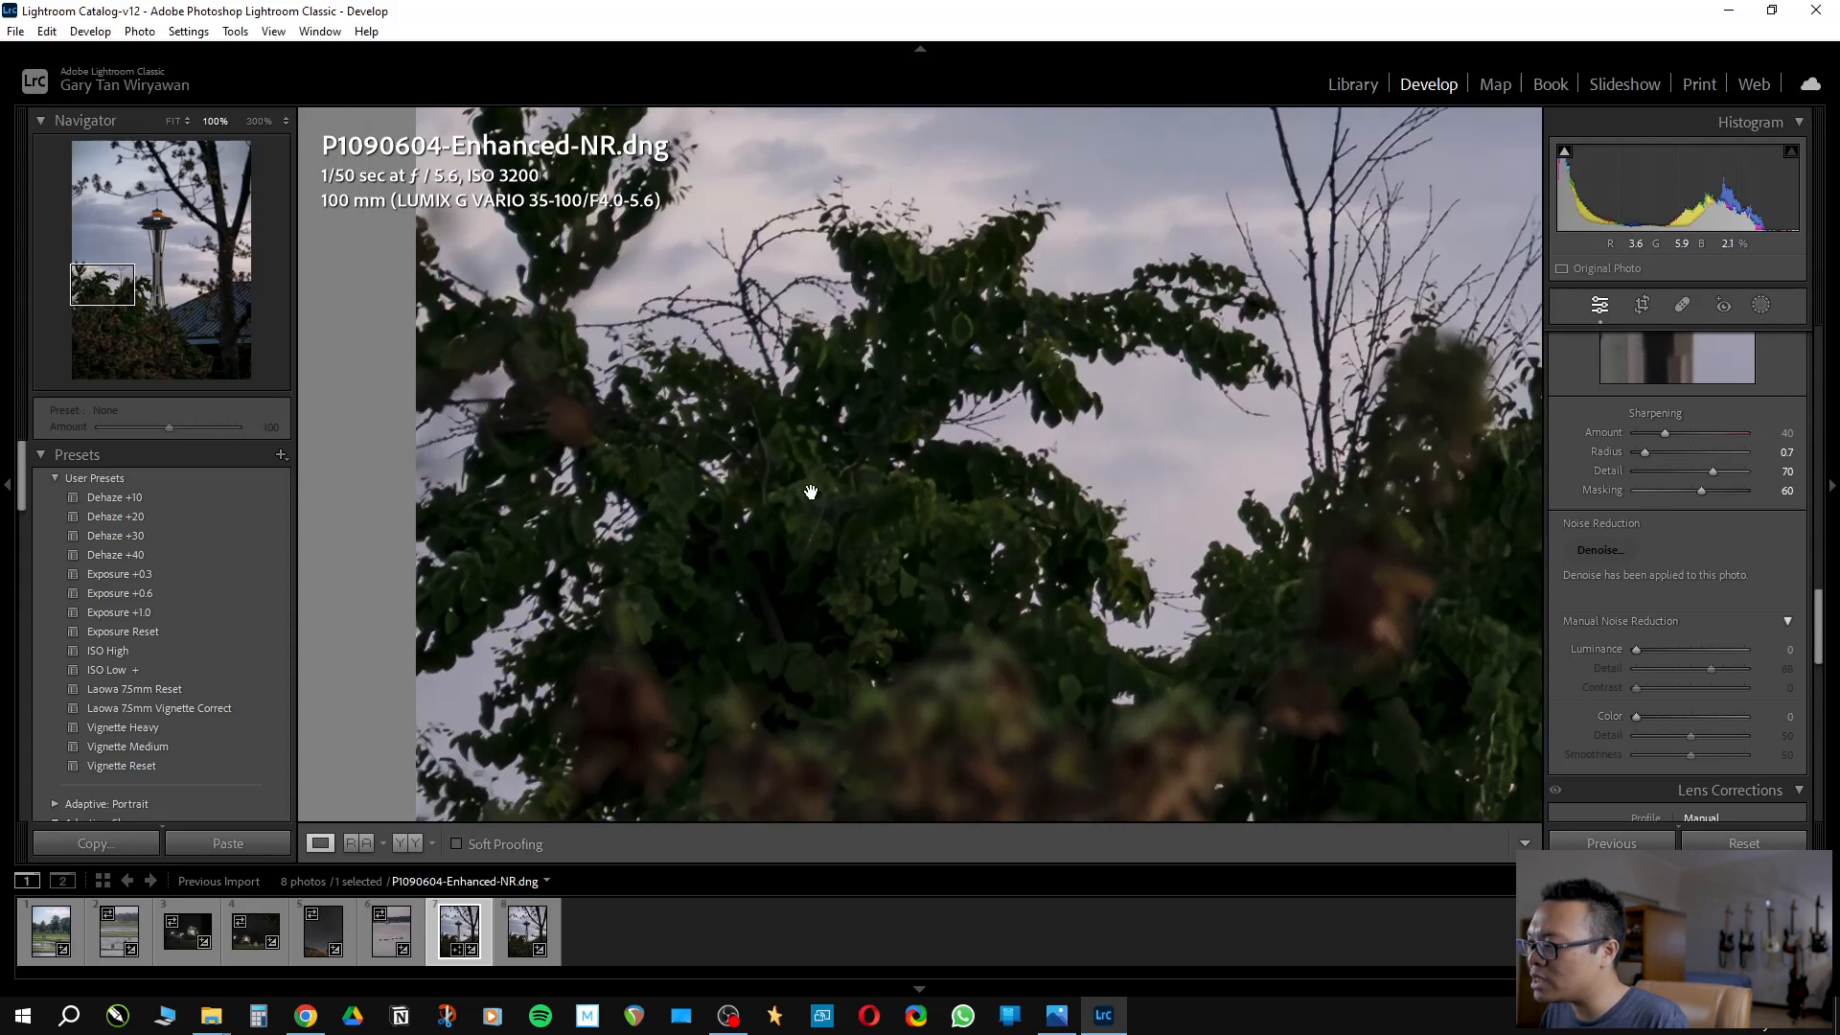
drag(775, 474, 849, 692)
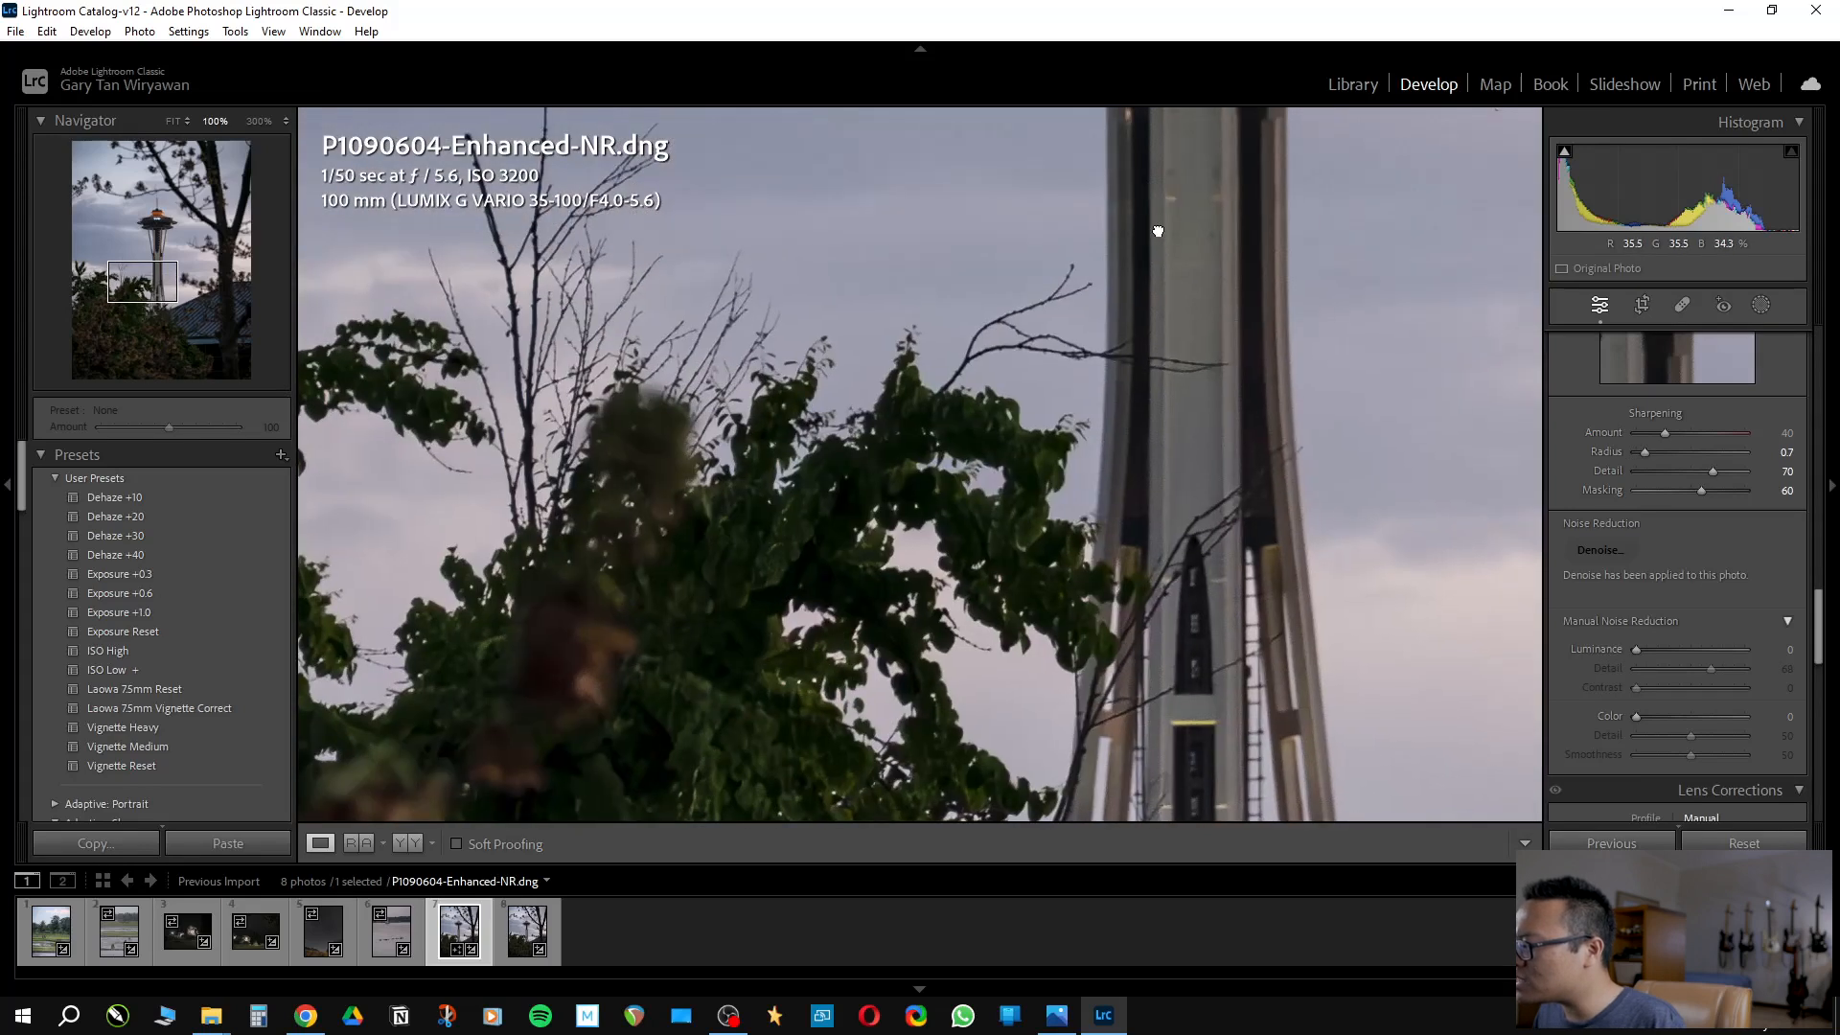
Inspect the tower's shaft up to its observation deck at 100%, and return to the full view of the photo
drag(1159, 230, 1012, 554)
drag(1090, 226, 1024, 636)
drag(1005, 319, 995, 360)
drag(1023, 227, 1012, 427)
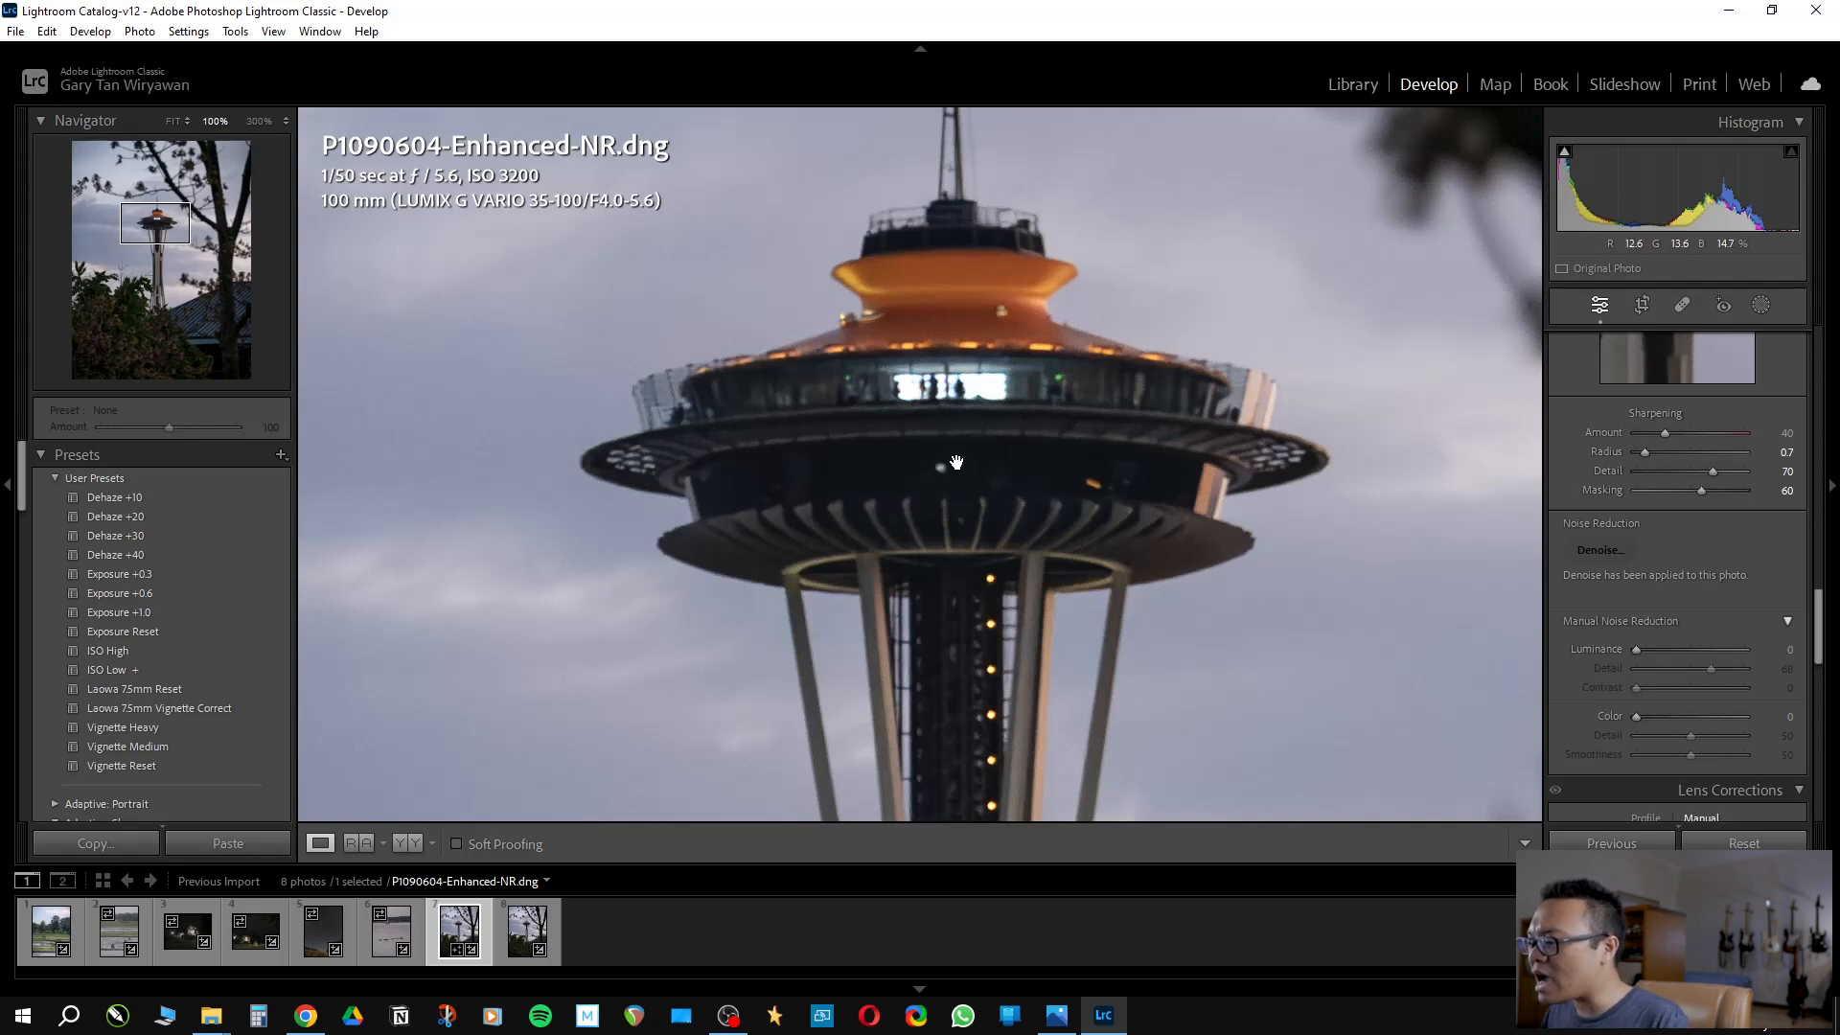
click(722, 639)
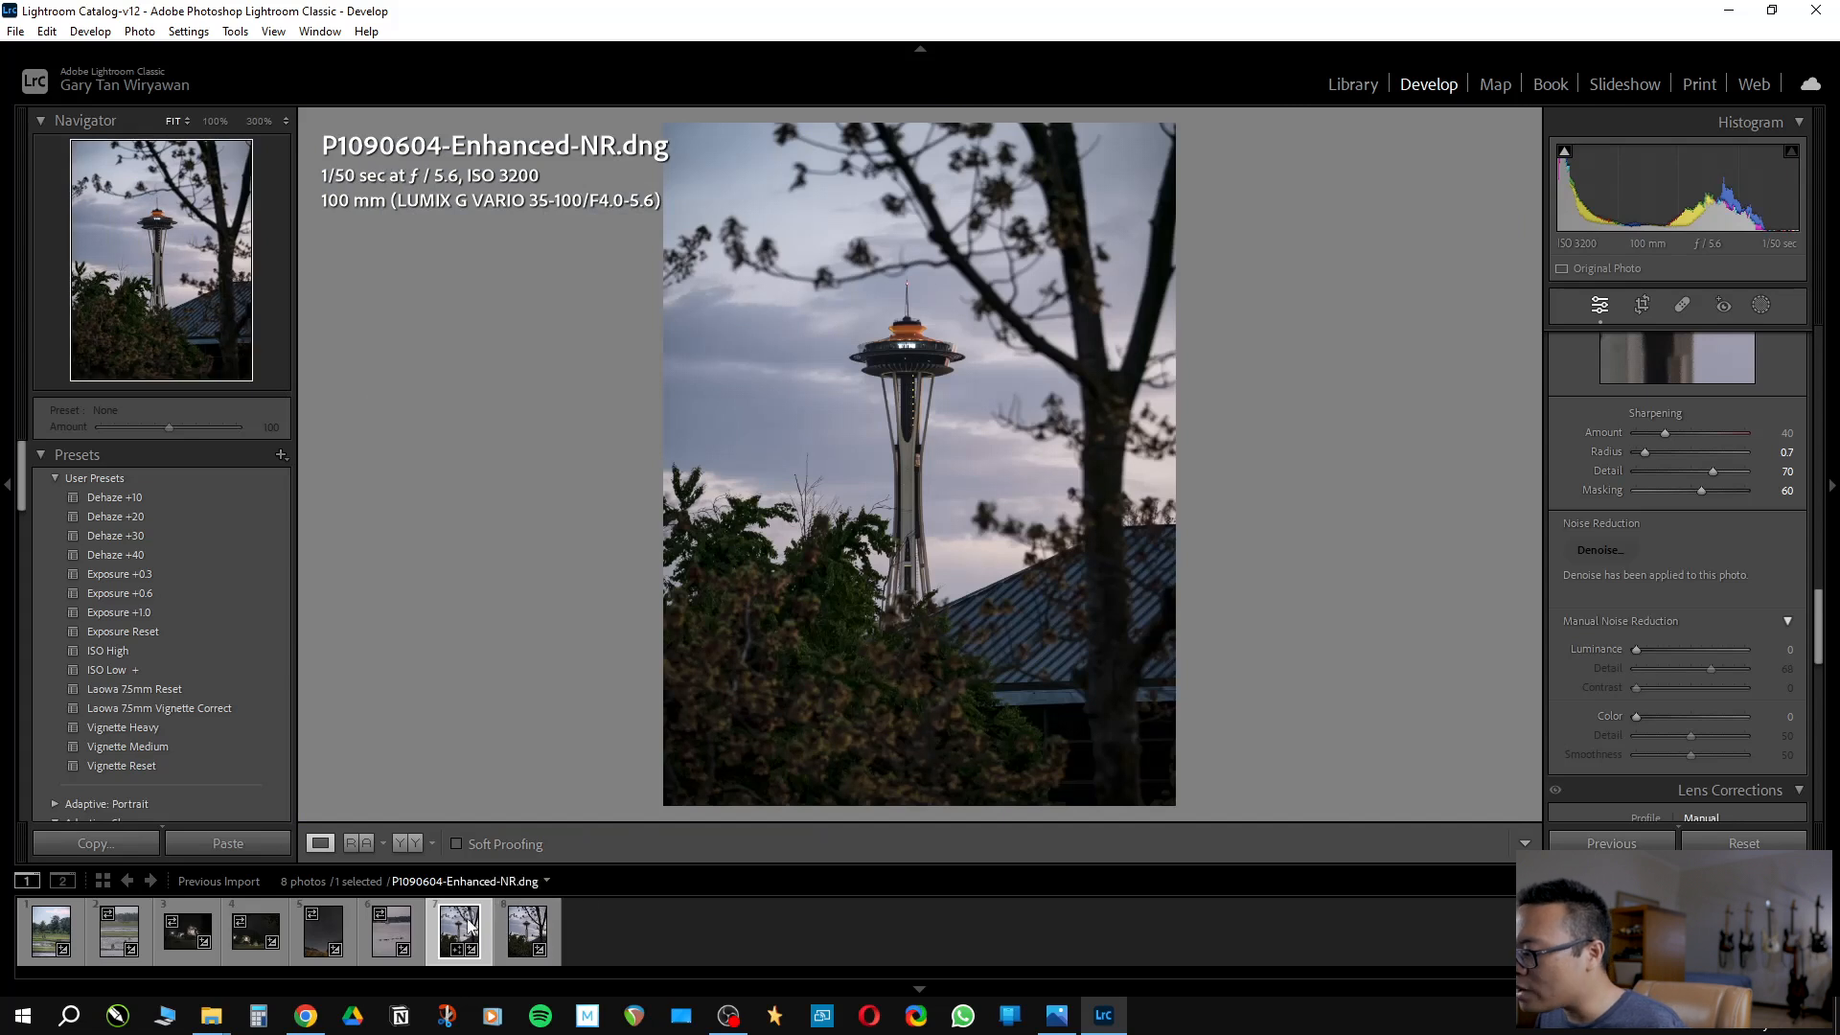
Open the Reference View with P1090604.RW2 beside the enhanced DNG and compare the observation deck and surrounding sky at 100%
key(shift+r)
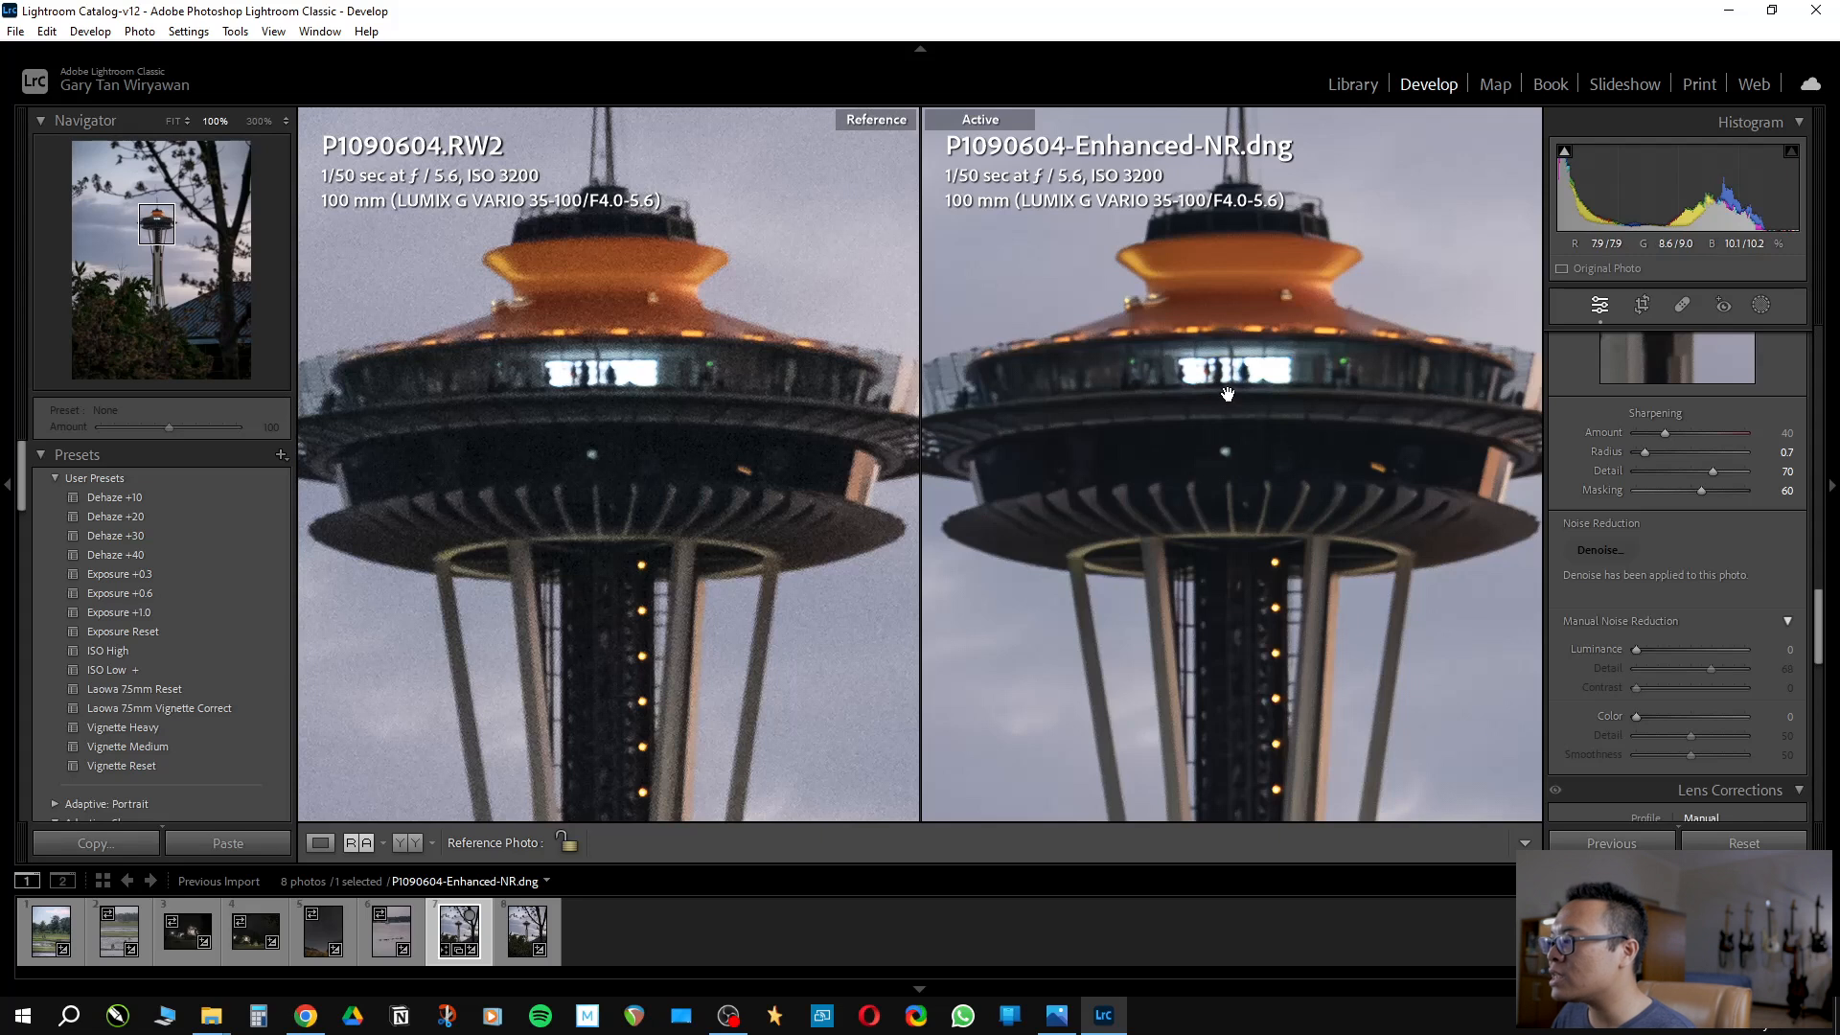
drag(663, 557, 881, 555)
drag(1140, 479, 1357, 530)
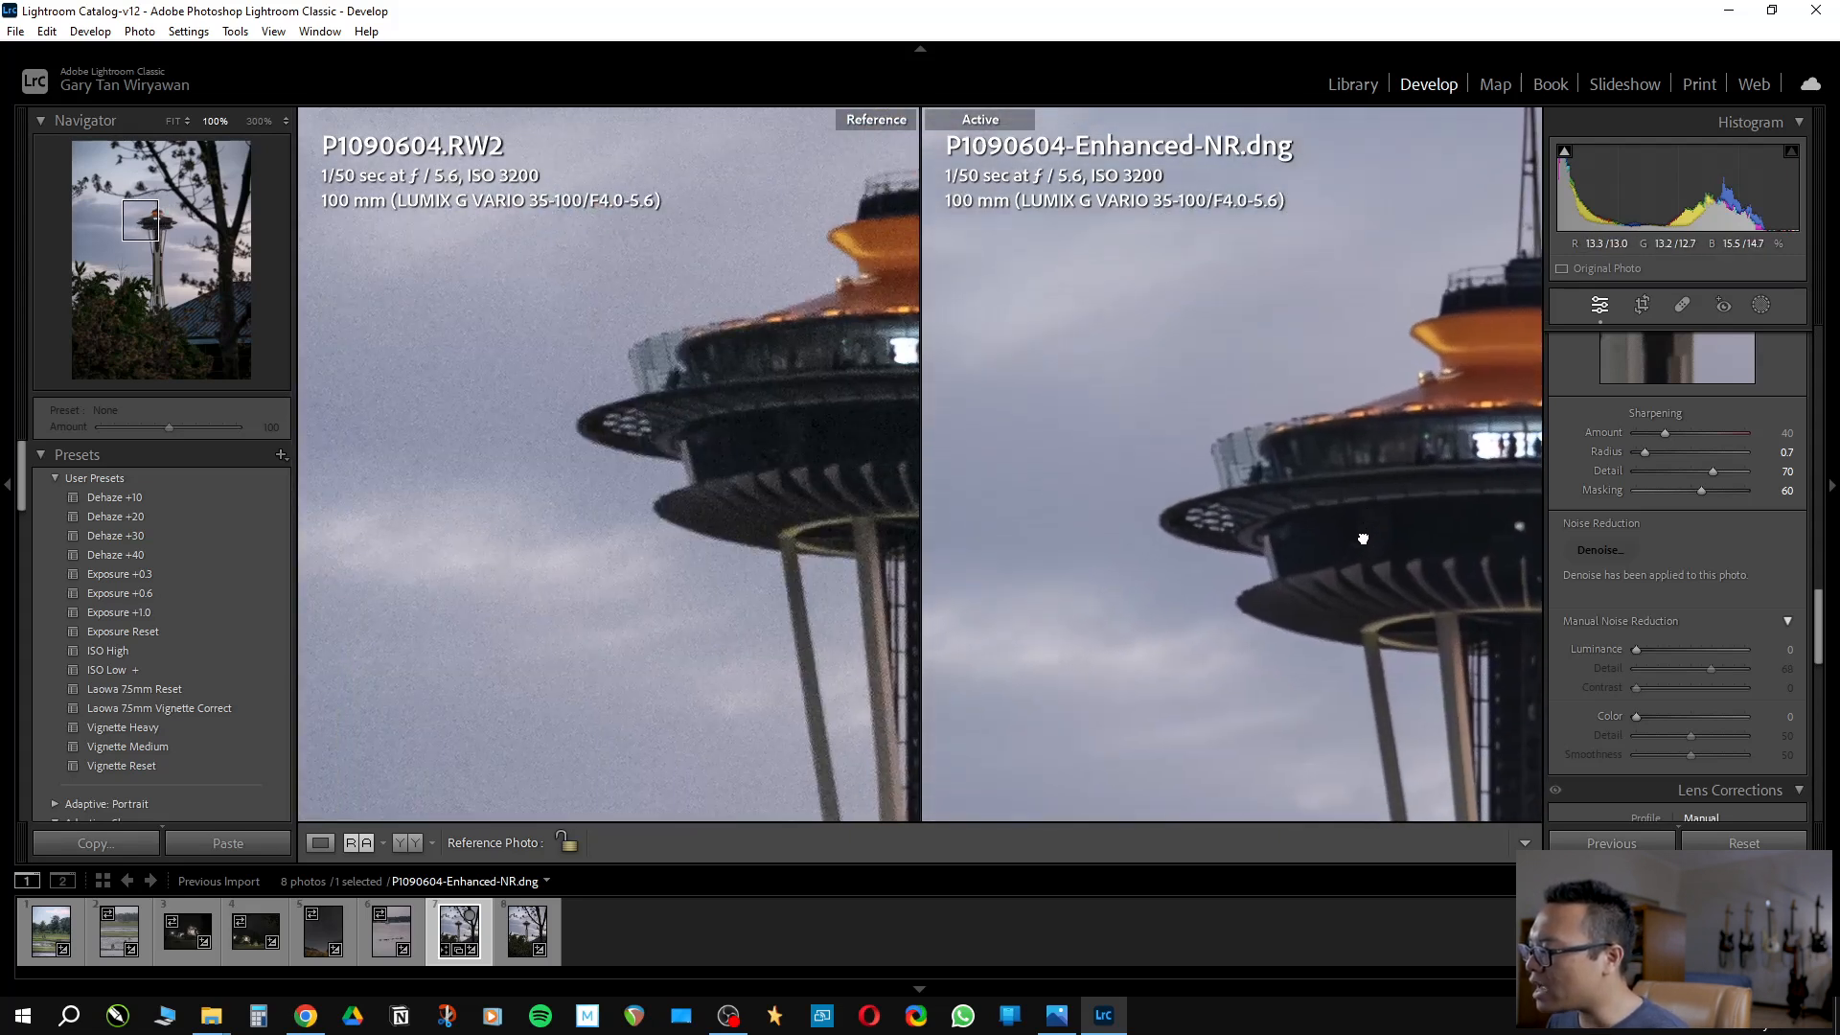
drag(739, 393, 680, 512)
drag(1208, 507, 981, 499)
drag(1279, 494, 1192, 495)
drag(797, 474, 674, 500)
mouse_move(1213, 520)
mouse_down()
mouse_move(1220, 578)
mouse_move(1204, 518)
mouse_up()
Compare the noise and leaf detail in the dark foliage between the raw reference and the enhanced DNG
drag(743, 489, 607, 415)
drag(1178, 536, 1323, 350)
drag(1188, 690, 1334, 440)
drag(1245, 709, 1341, 421)
drag(727, 448, 733, 547)
drag(1006, 728, 1157, 457)
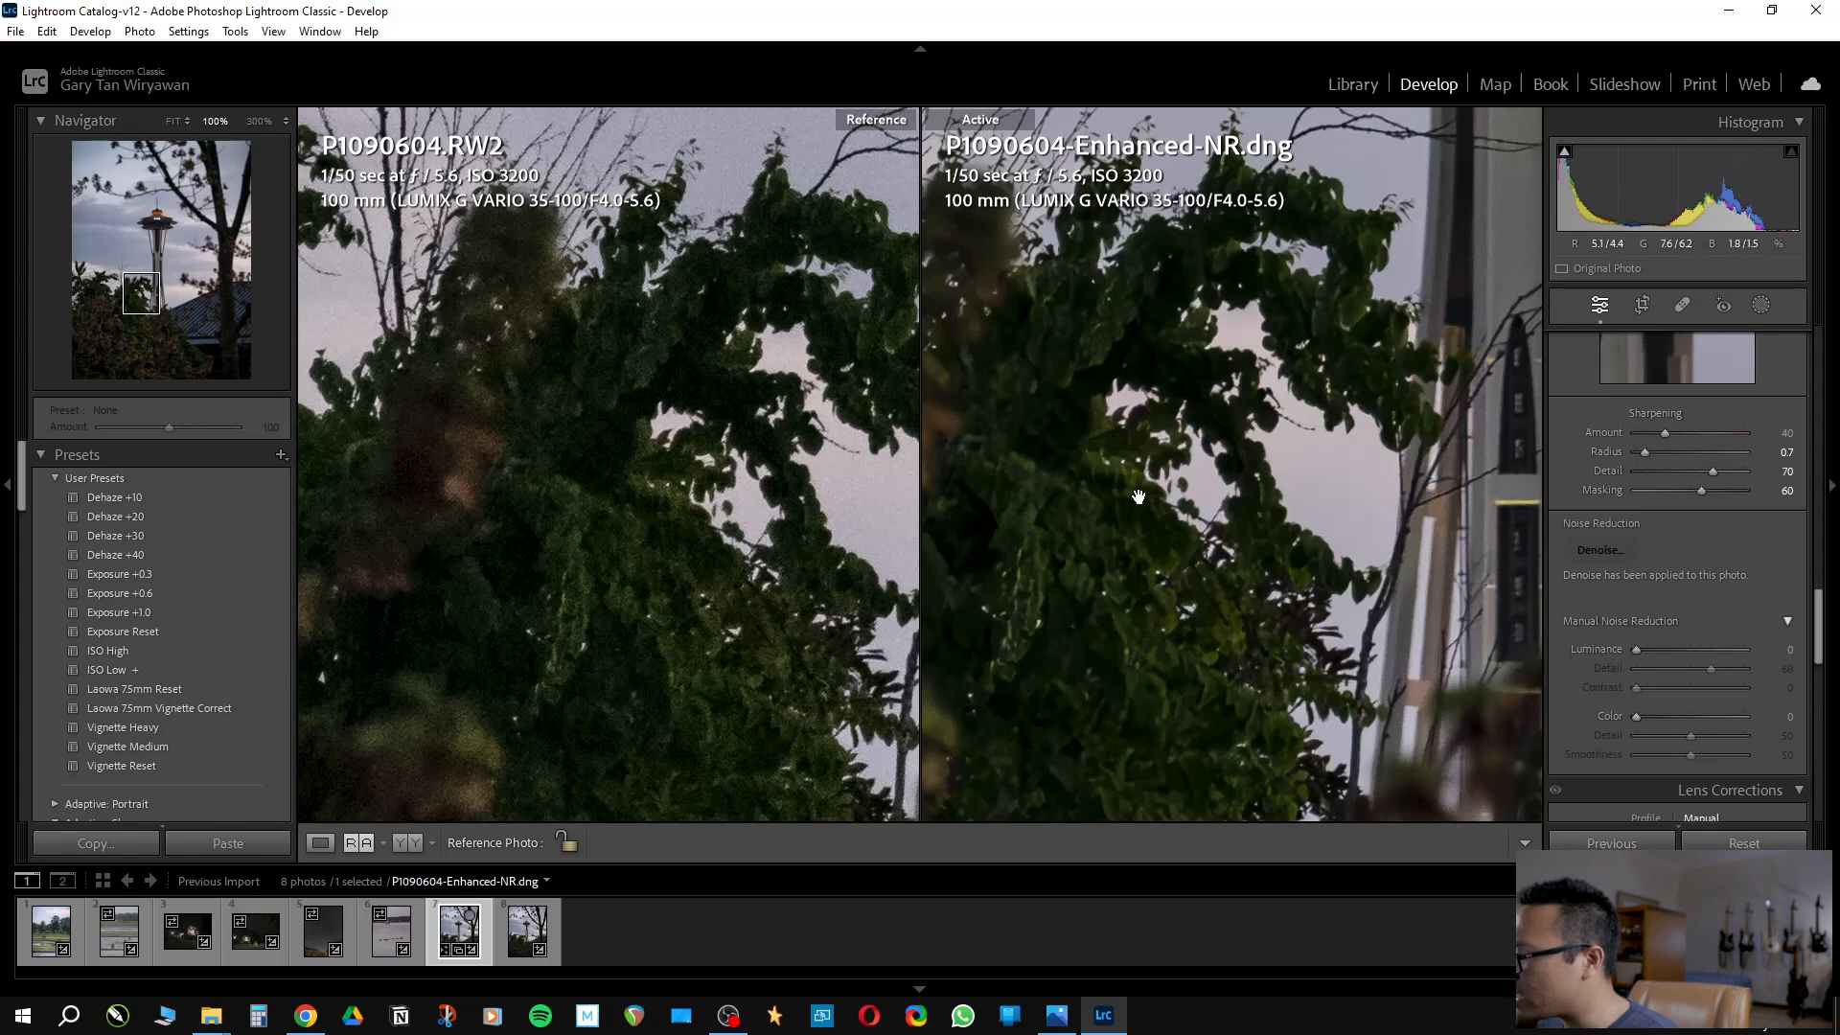
mouse_move(1135, 500)
mouse_down()
mouse_move(1205, 496)
mouse_move(1170, 501)
mouse_up()
drag(809, 479, 765, 444)
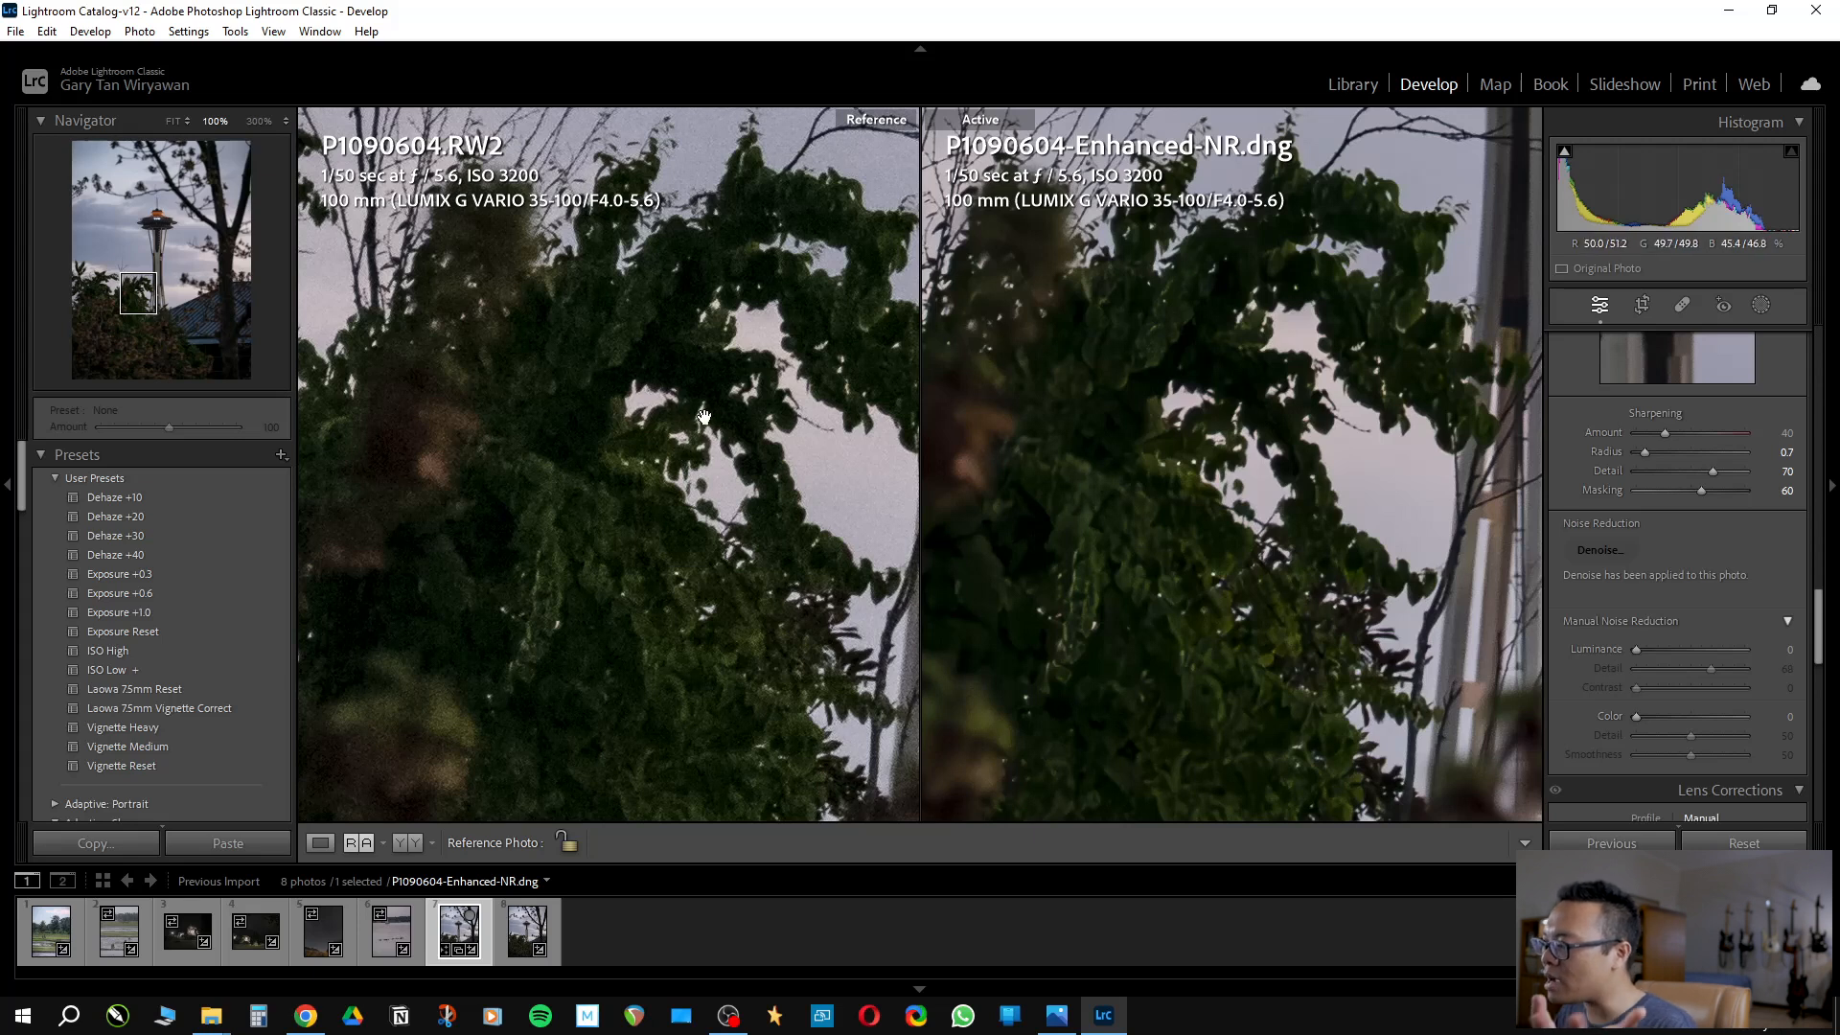
drag(547, 492, 856, 574)
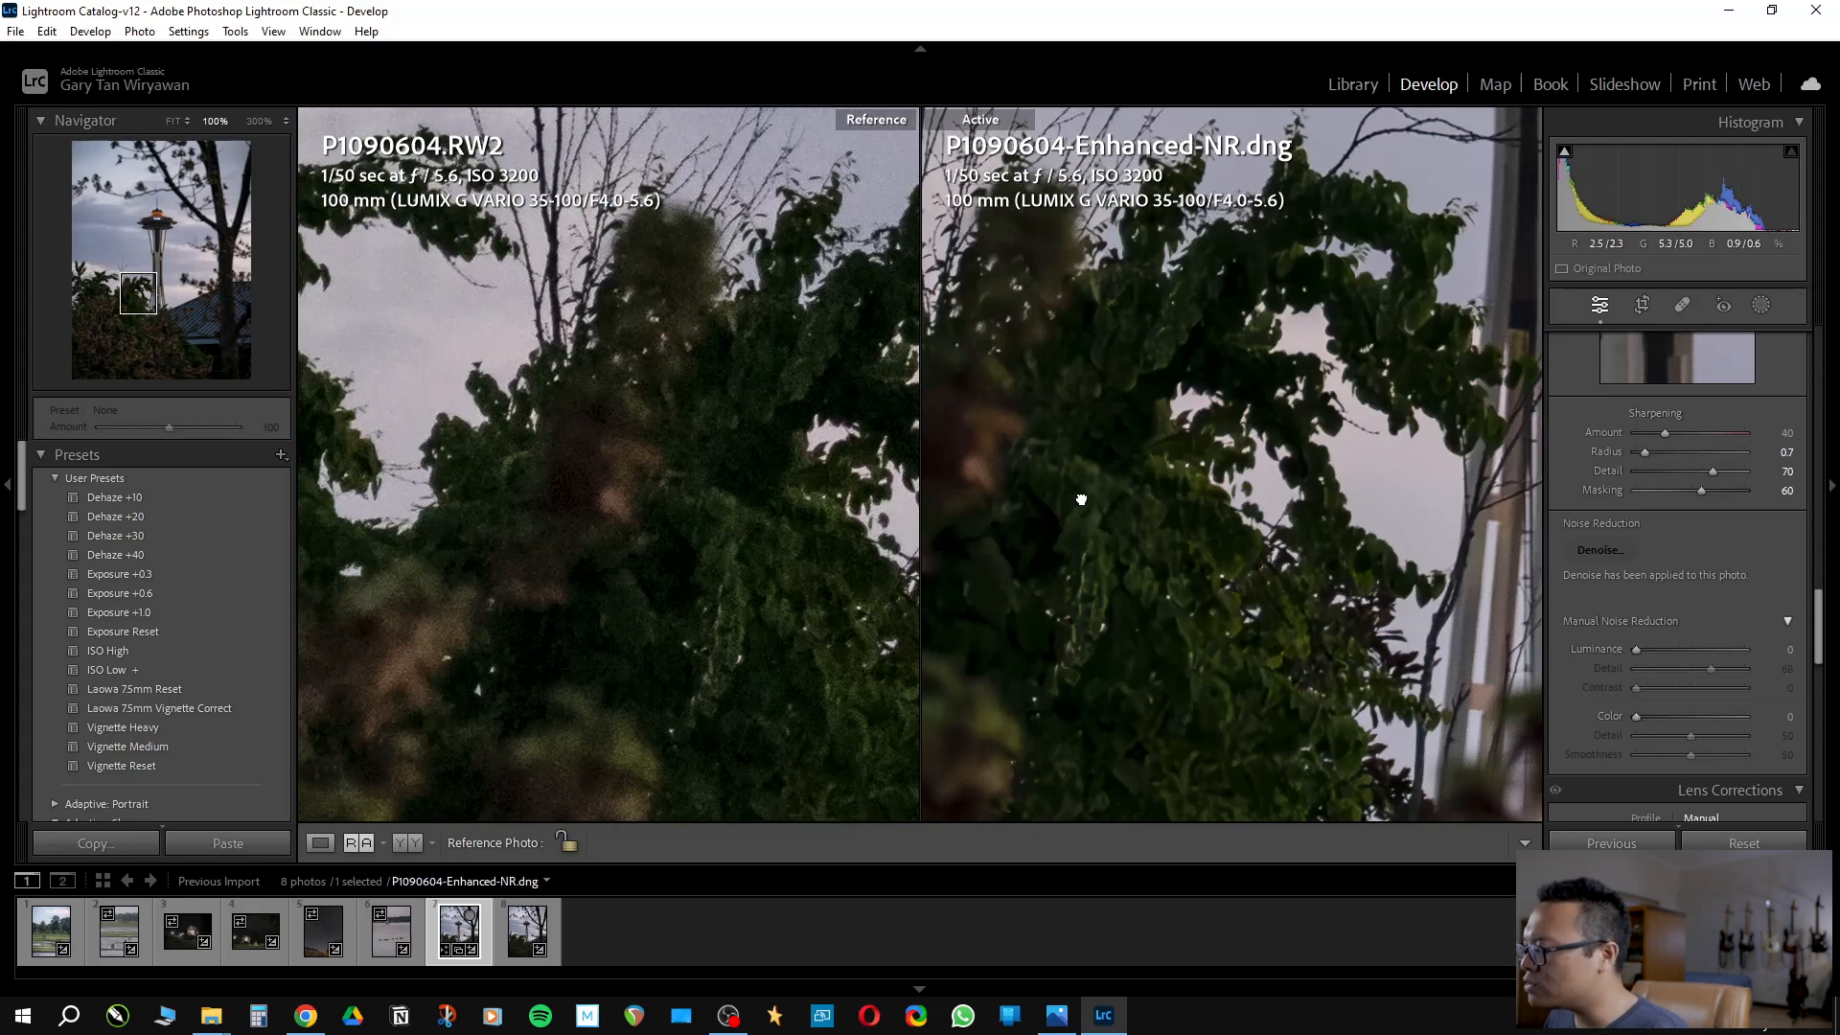
drag(620, 453, 718, 466)
drag(1114, 525, 1326, 540)
Compare the sky, bare branches and upper tower shaft between the raw reference and the enhanced DNG
drag(725, 335, 740, 482)
drag(661, 385, 632, 610)
drag(658, 336, 692, 539)
drag(1221, 418, 1078, 692)
mouse_move(1396, 383)
mouse_down()
mouse_move(1025, 659)
mouse_move(1282, 671)
mouse_up()
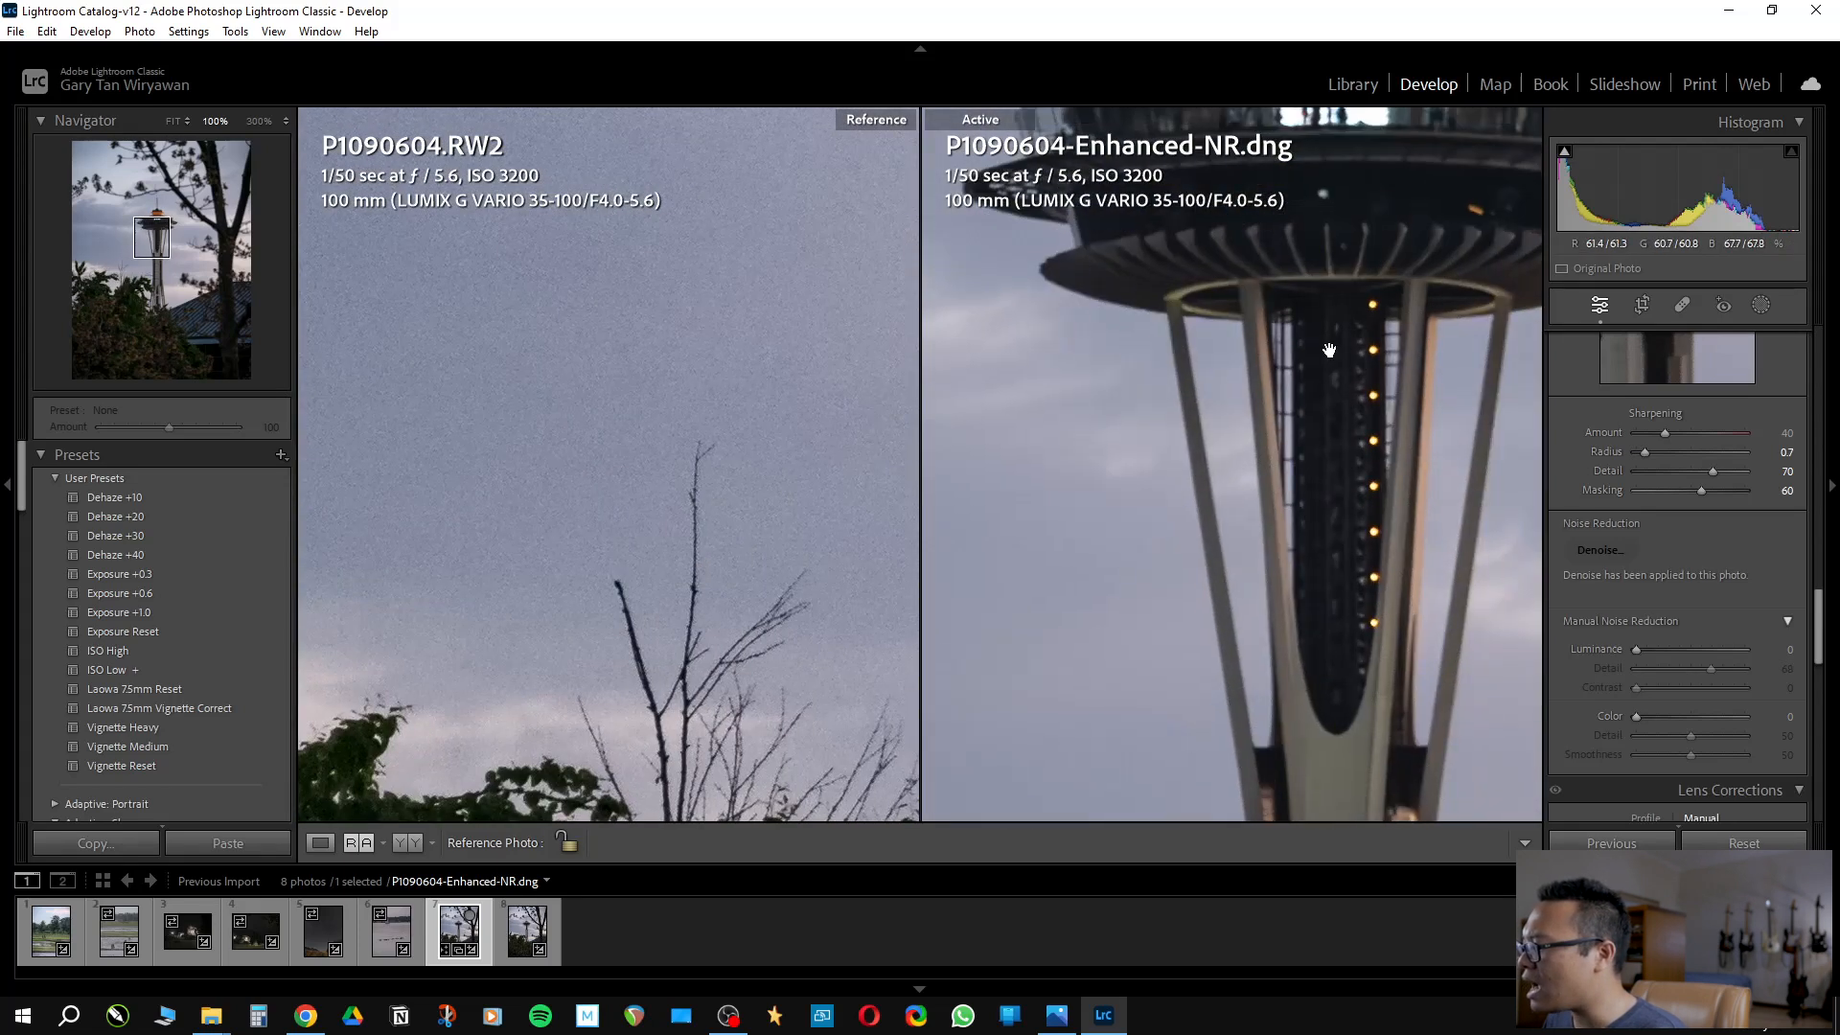
drag(1319, 382, 1234, 691)
drag(1313, 454, 1290, 600)
drag(867, 370, 703, 632)
drag(801, 370, 517, 522)
drag(810, 456, 467, 536)
drag(772, 529, 678, 681)
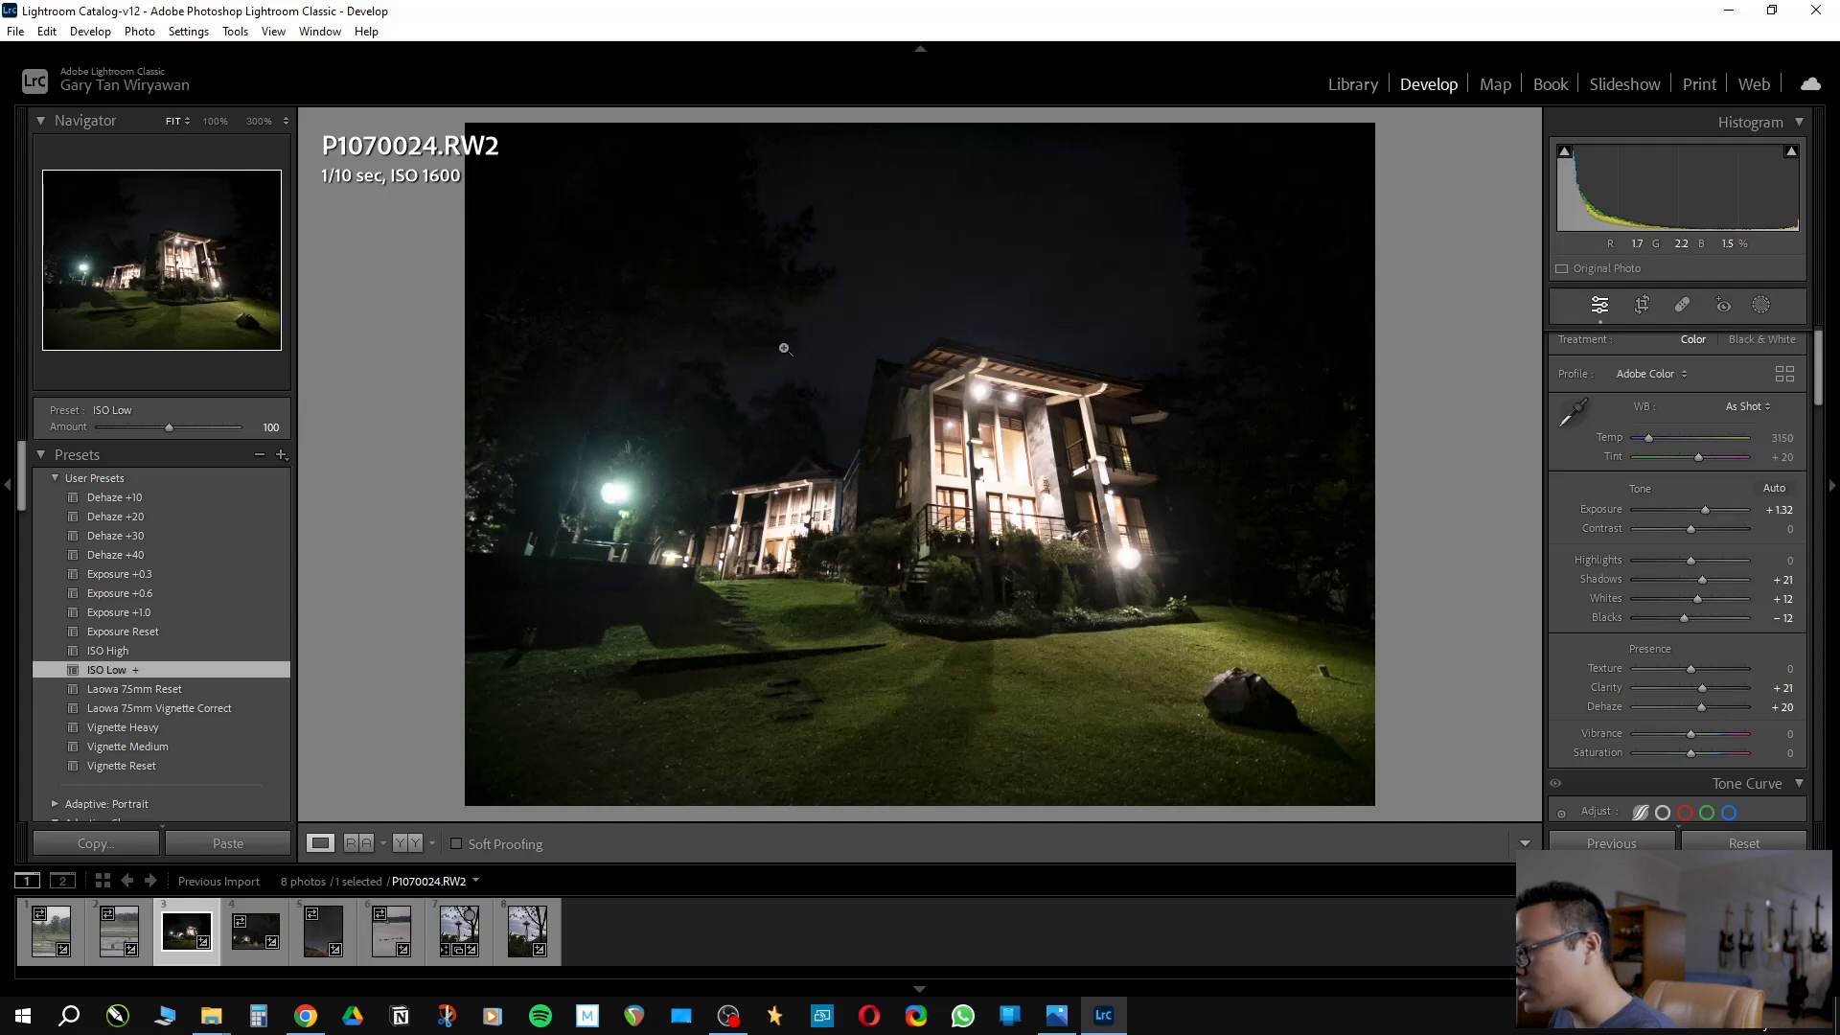
Examine the night sky and roof eaves of the ISO 1600 house photo P1070024.RW2 at 100% for noise
click(985, 422)
drag(930, 517, 1183, 488)
drag(1020, 408, 1197, 628)
drag(1113, 448, 1001, 536)
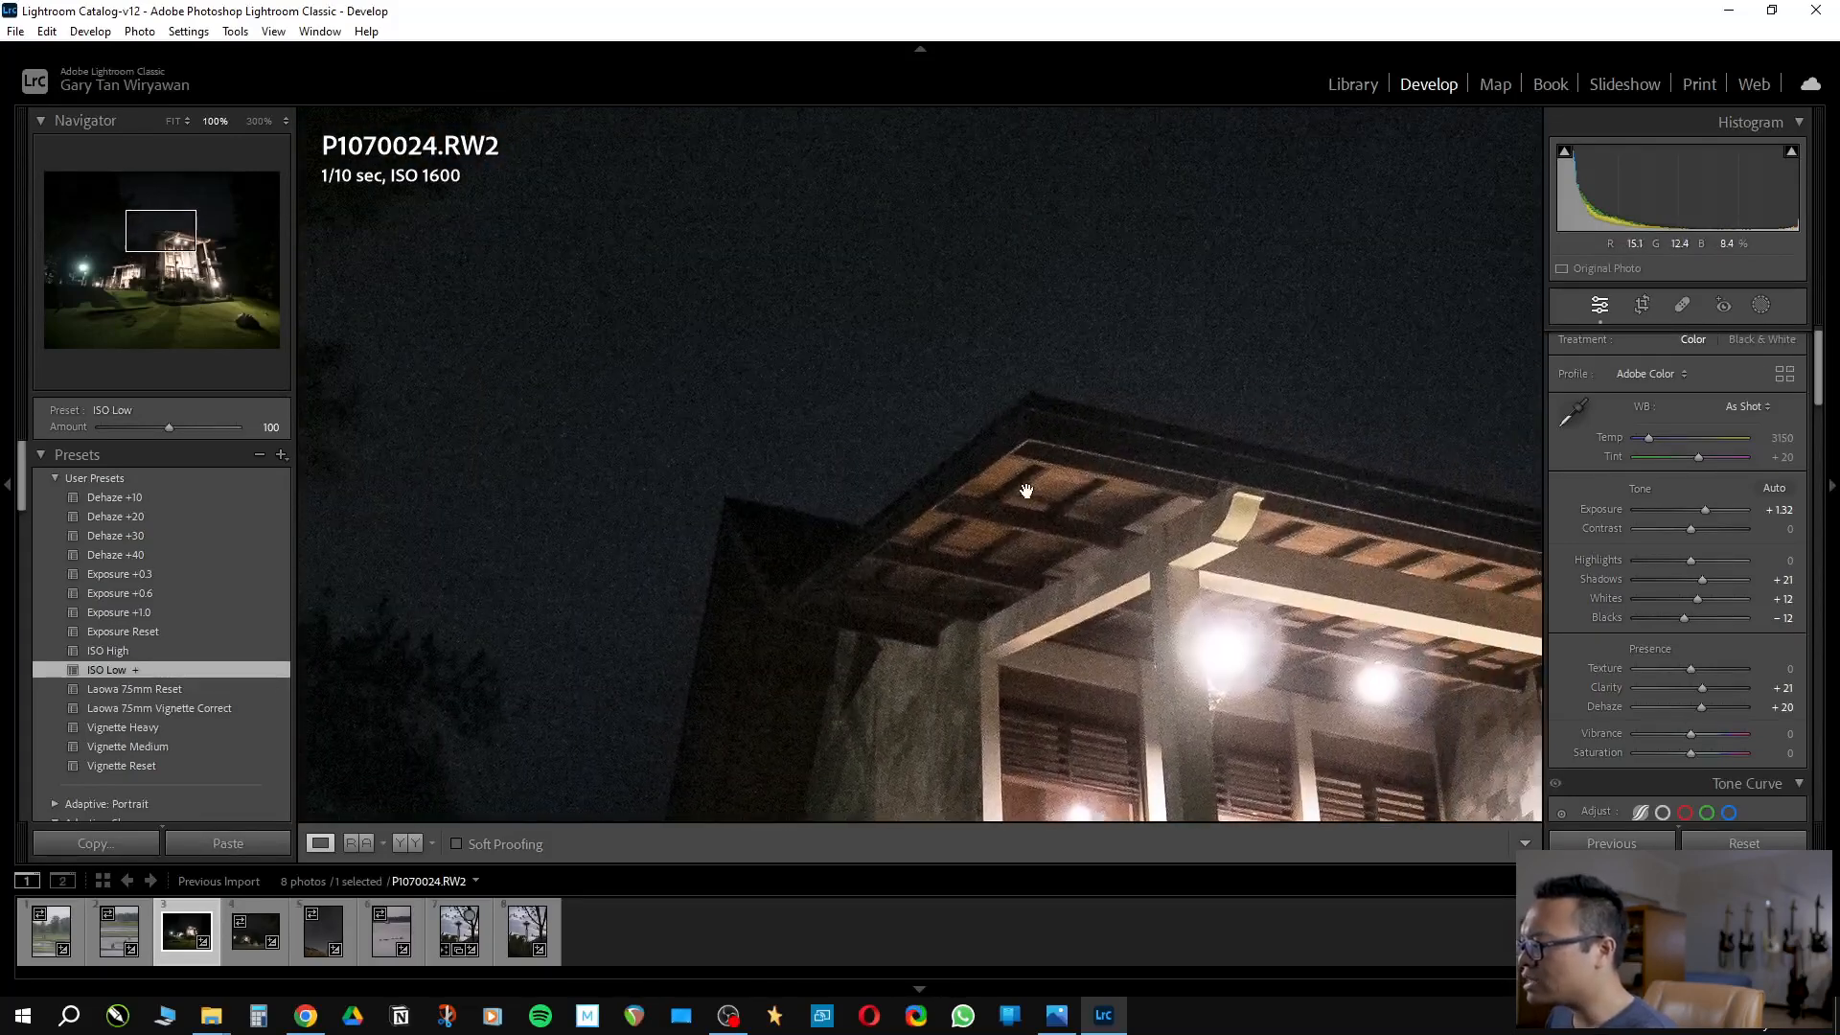
click(1093, 403)
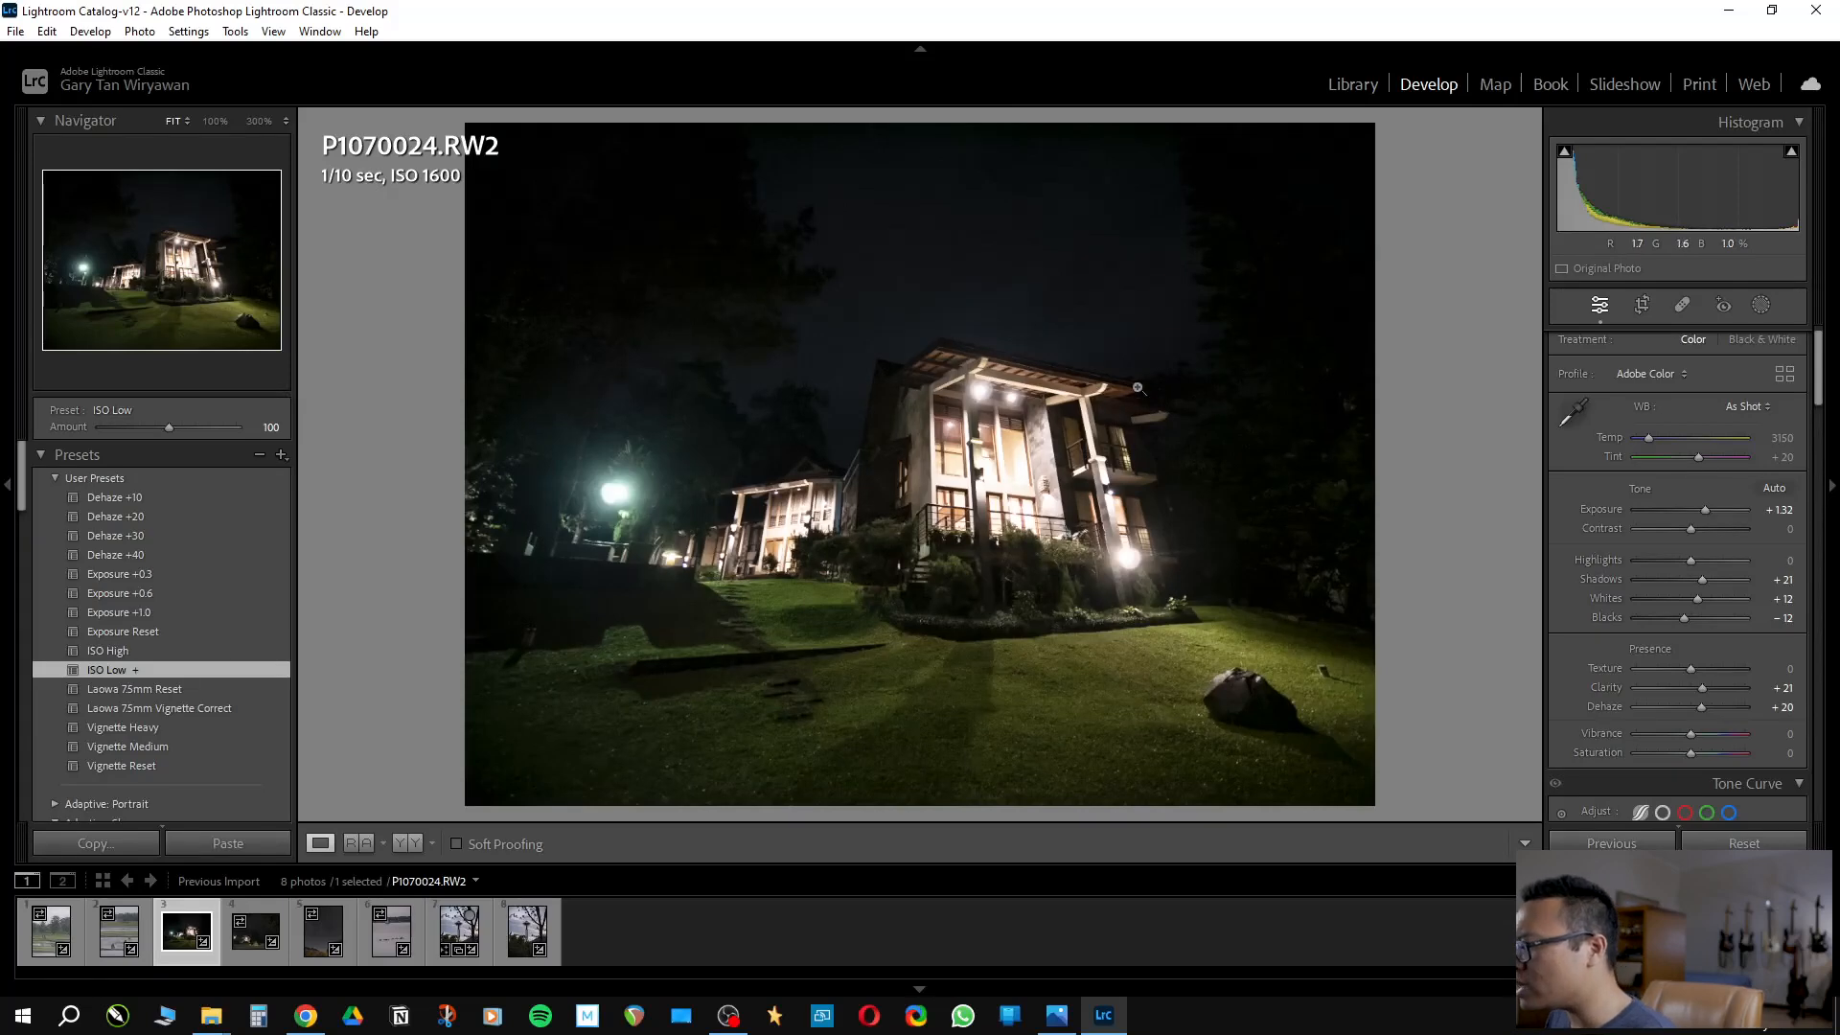
click(1001, 315)
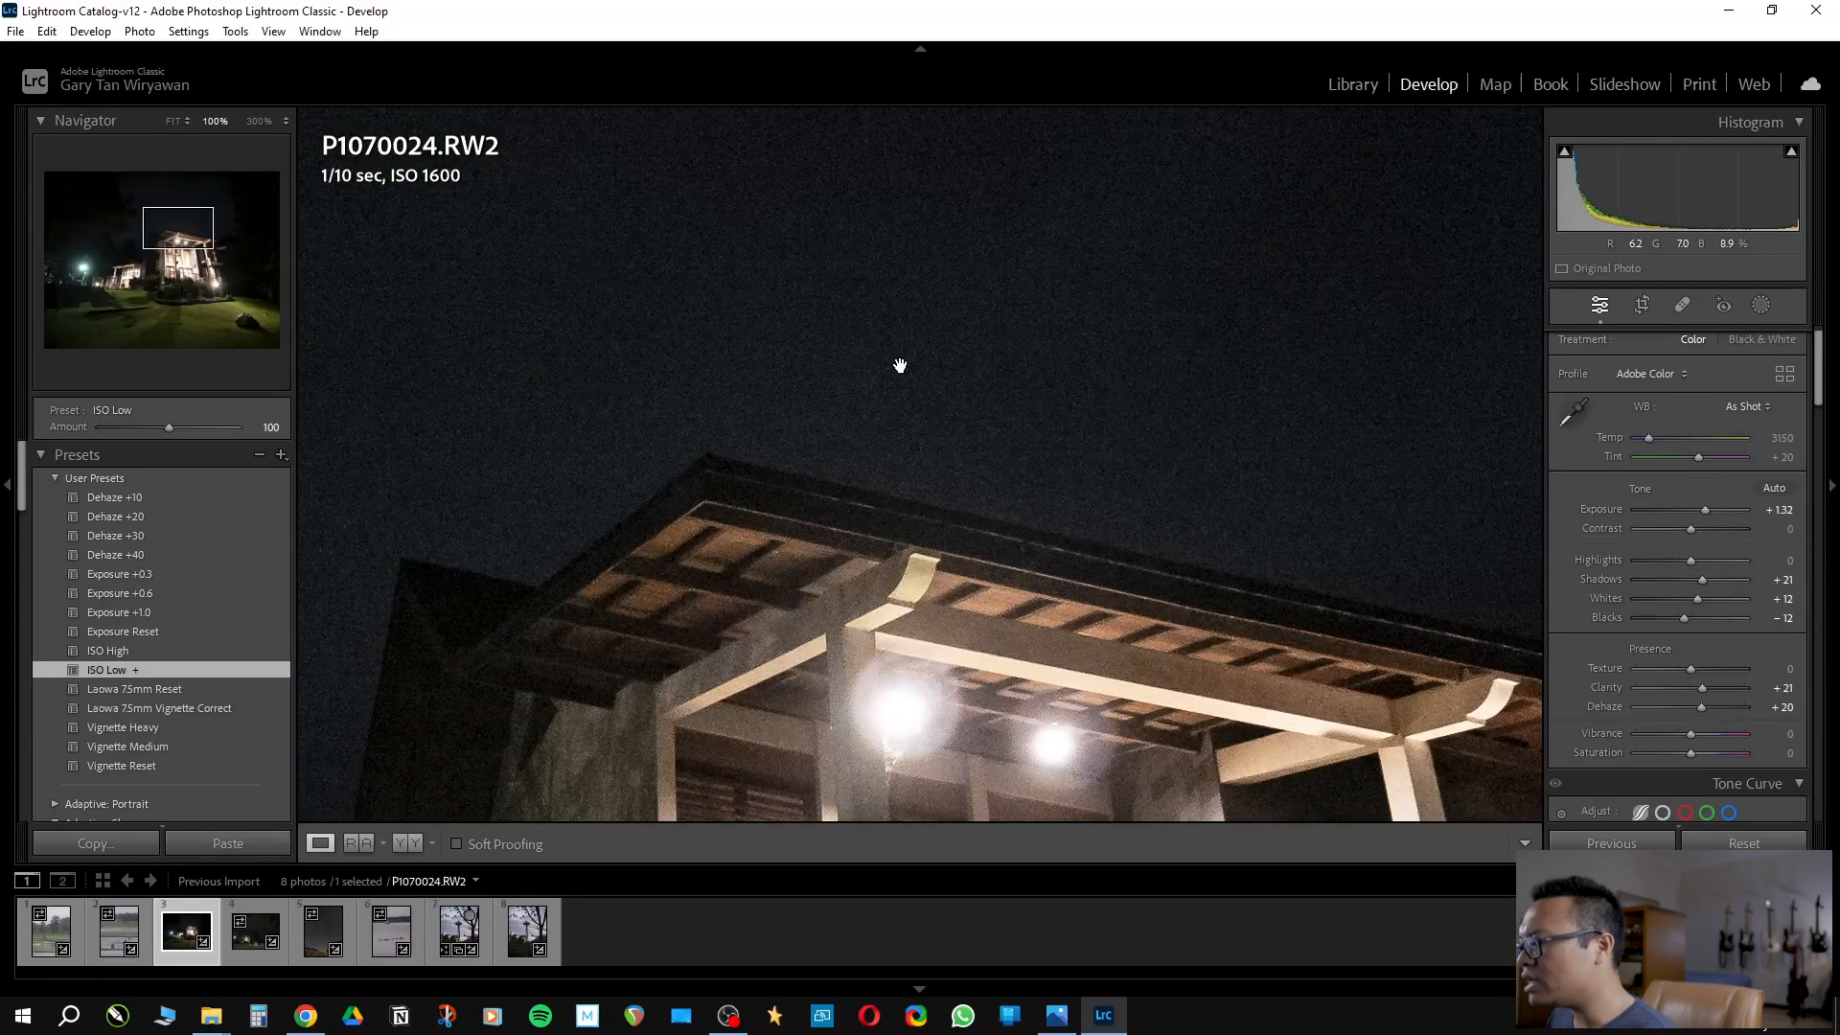
drag(948, 318, 1138, 533)
drag(986, 386, 917, 478)
drag(953, 340, 896, 251)
Examine the lit windows, columns and shaded side wall of the night house photo at 100% magnification
drag(1083, 454, 1102, 161)
drag(766, 709, 952, 249)
drag(847, 623, 954, 609)
drag(961, 460, 779, 524)
drag(1226, 511, 1015, 422)
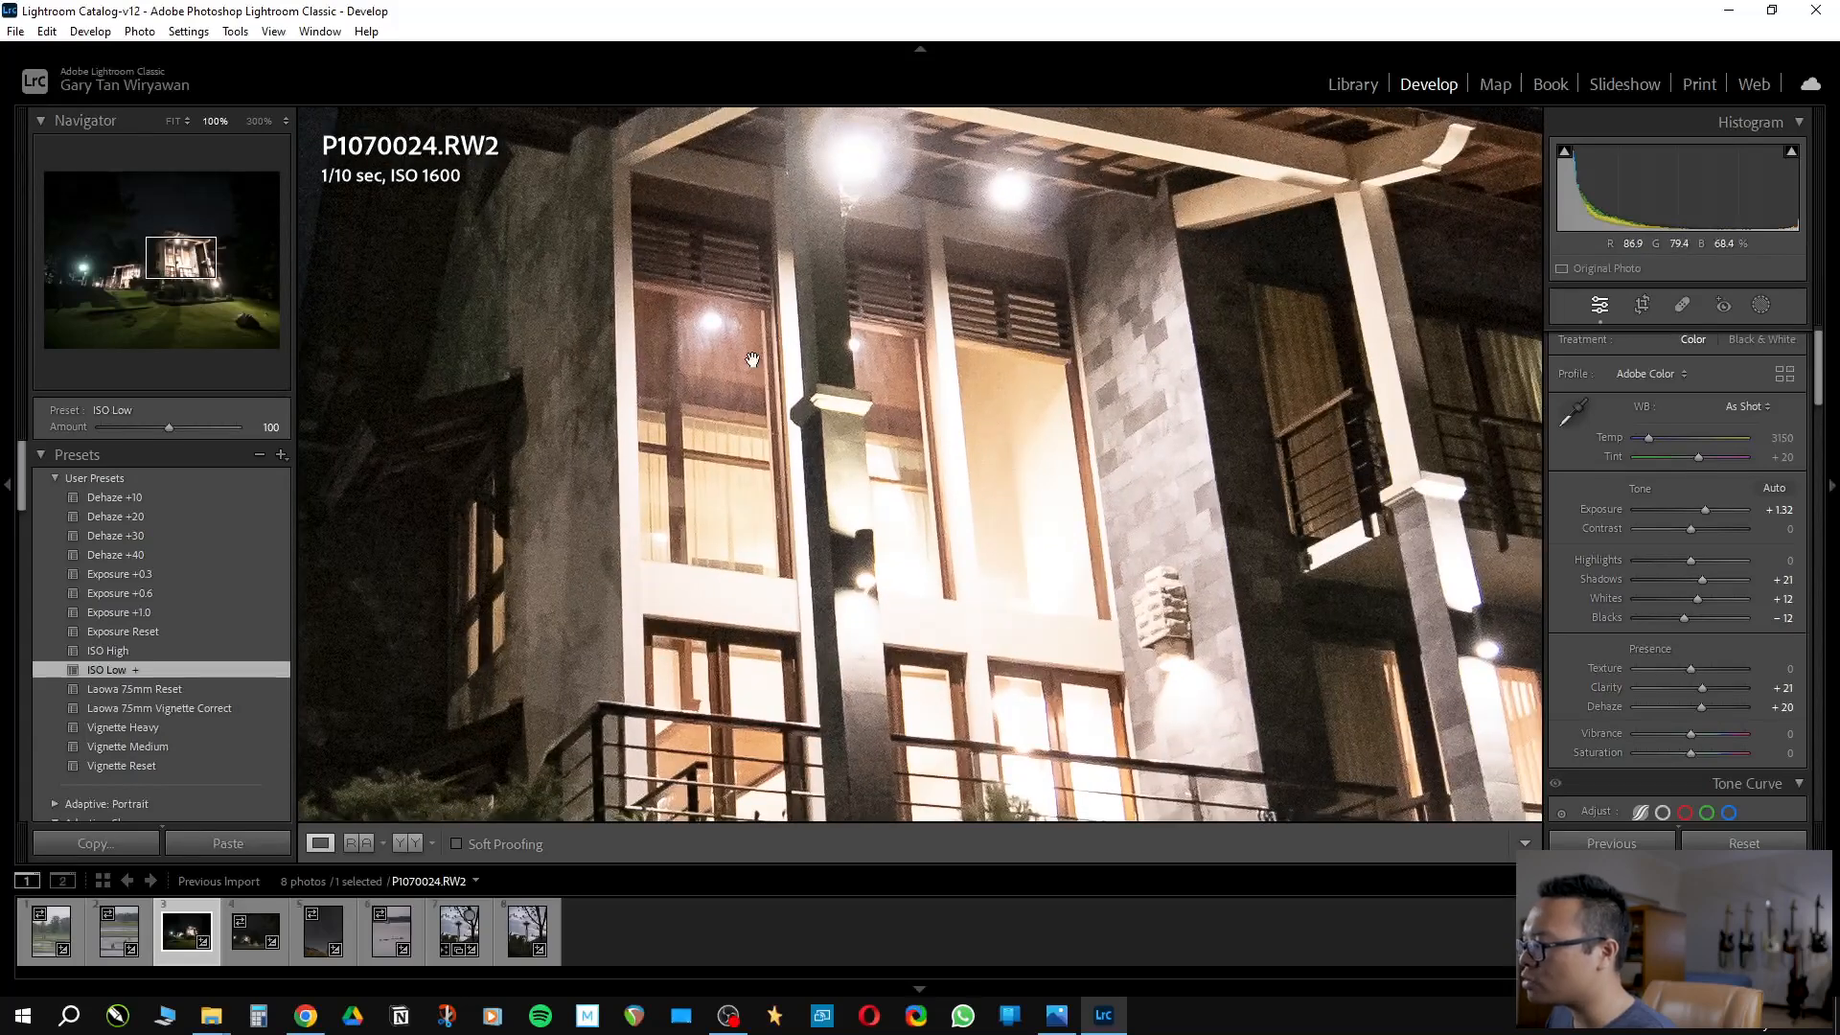
drag(618, 292, 891, 386)
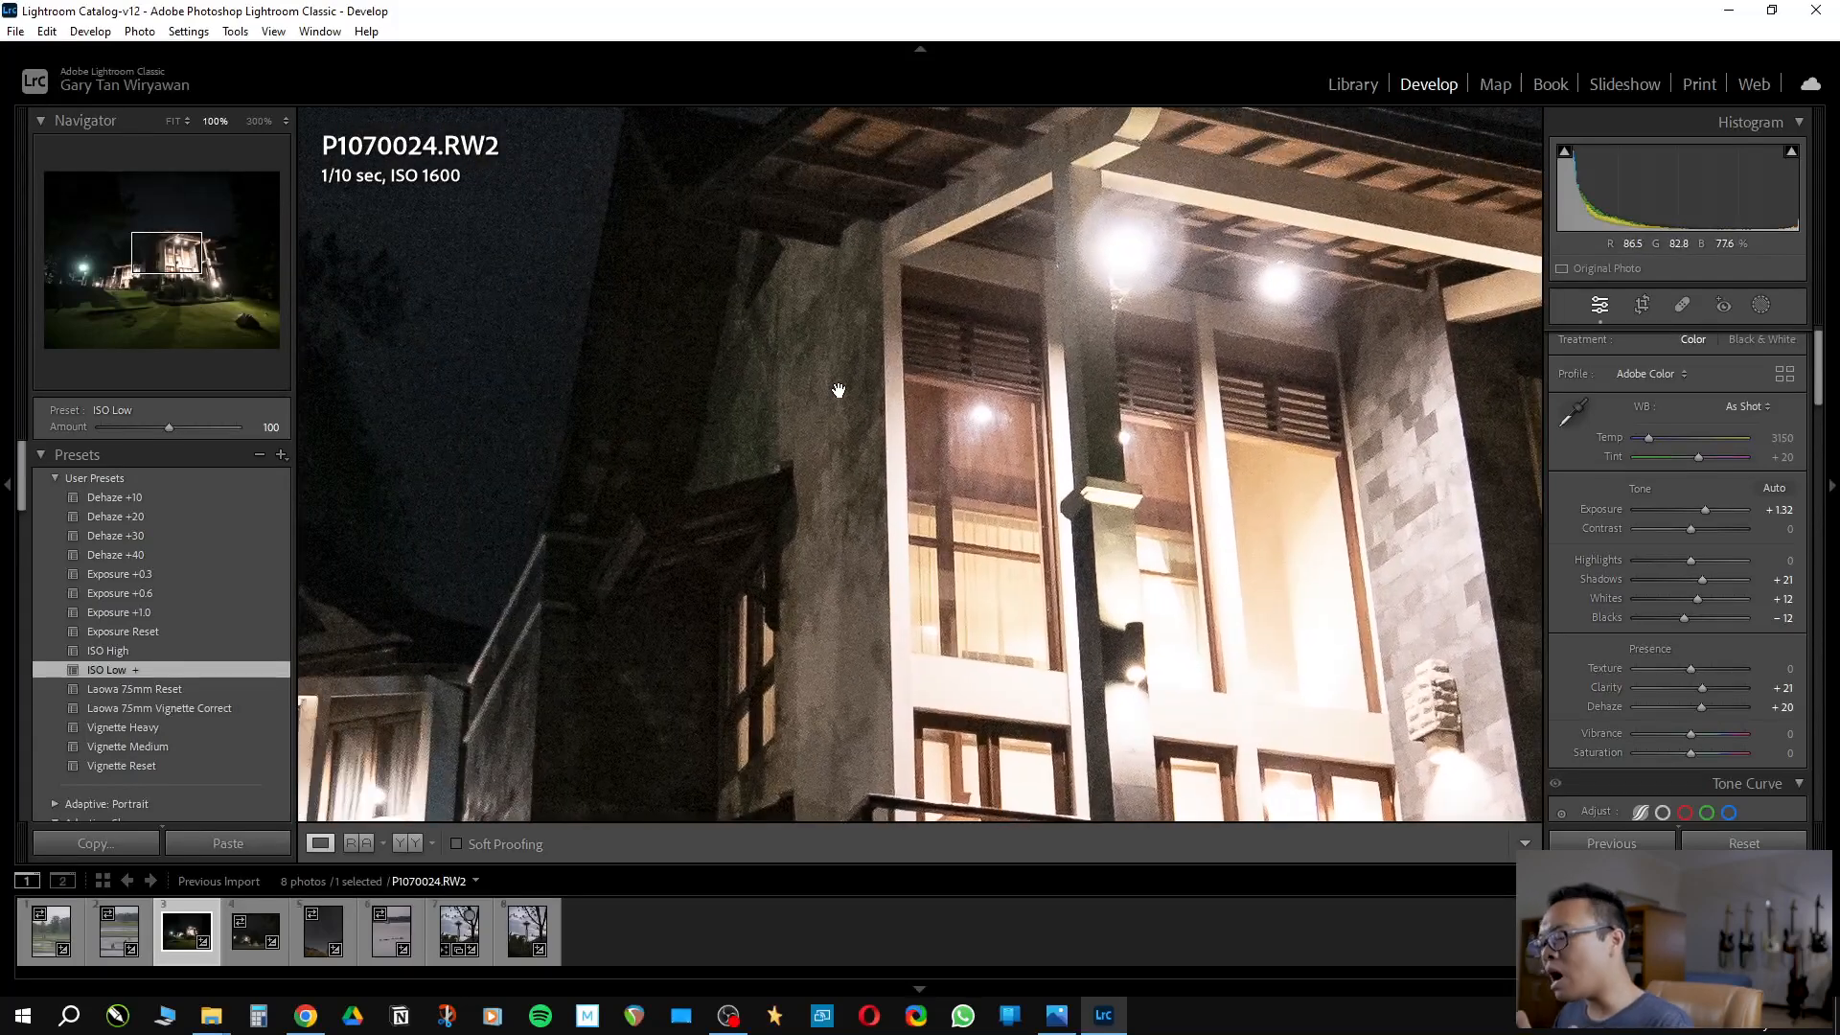
drag(844, 632, 828, 517)
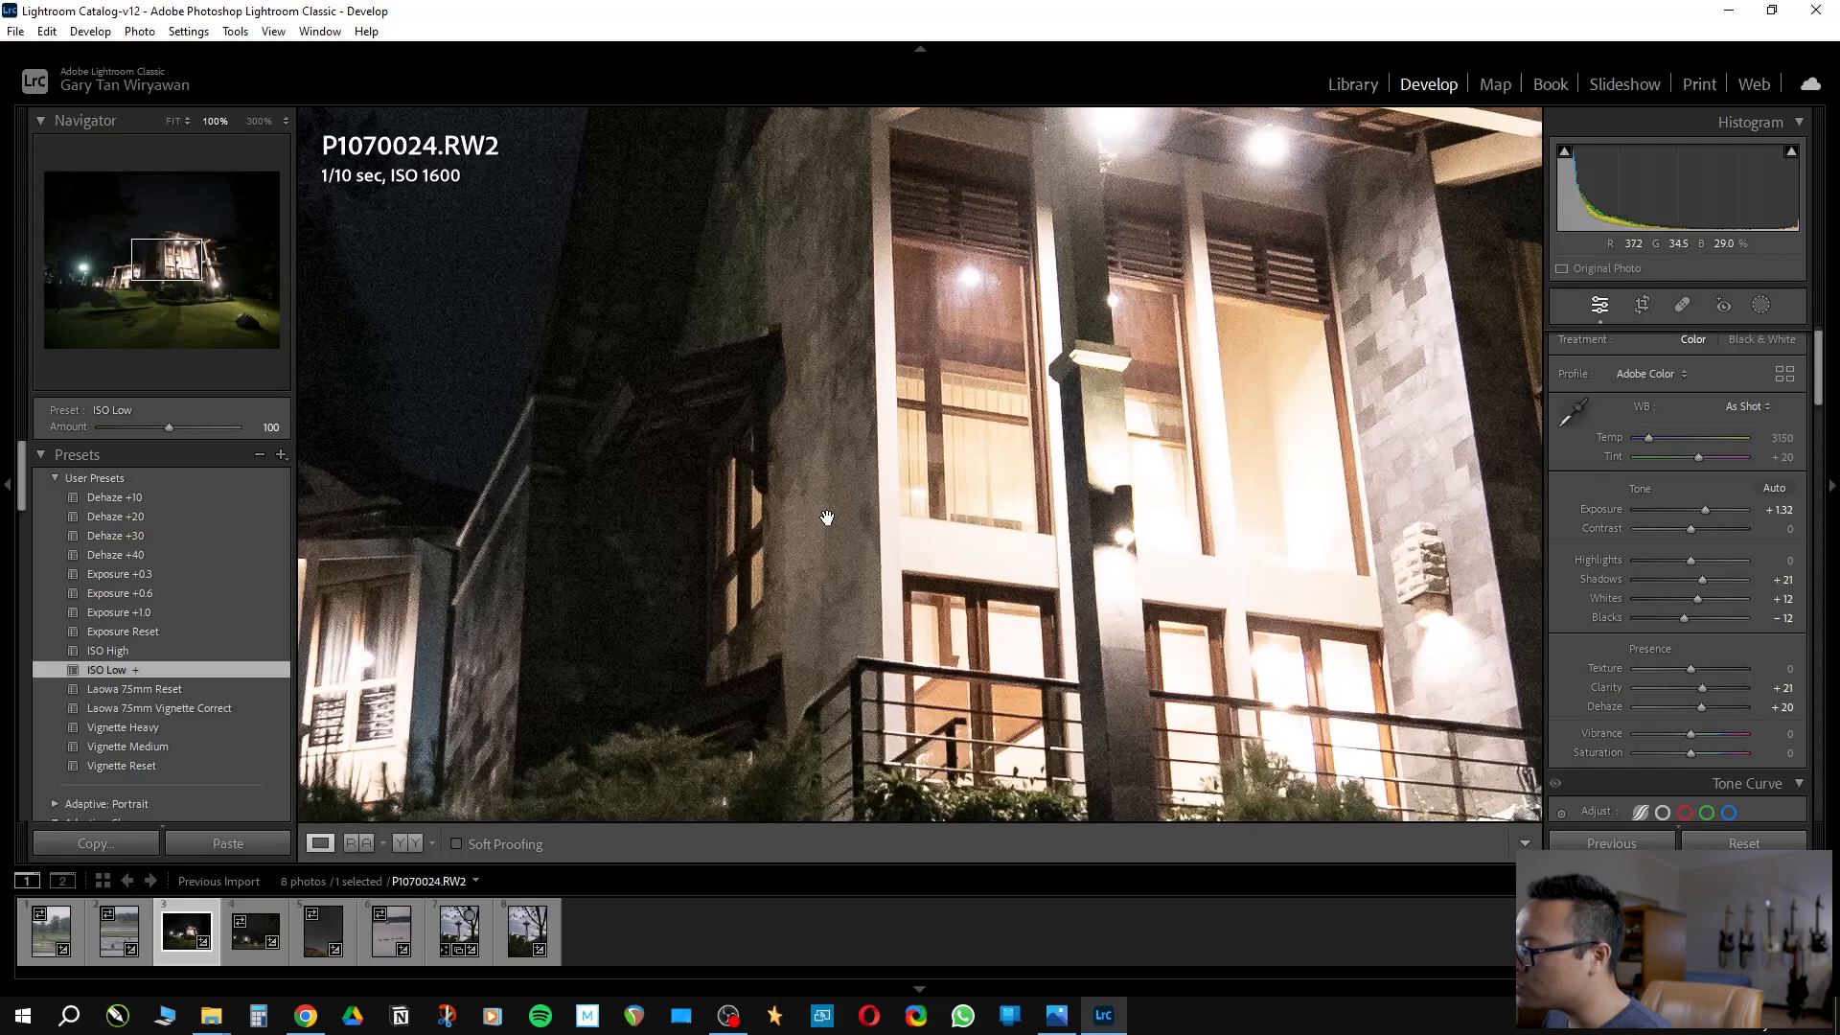
Examine the balcony, shrubs and facade of the night house photo at 100%, and return to the full view
drag(518, 623, 858, 368)
drag(891, 613, 935, 417)
drag(852, 676, 731, 565)
drag(997, 511, 719, 579)
drag(1059, 425, 851, 675)
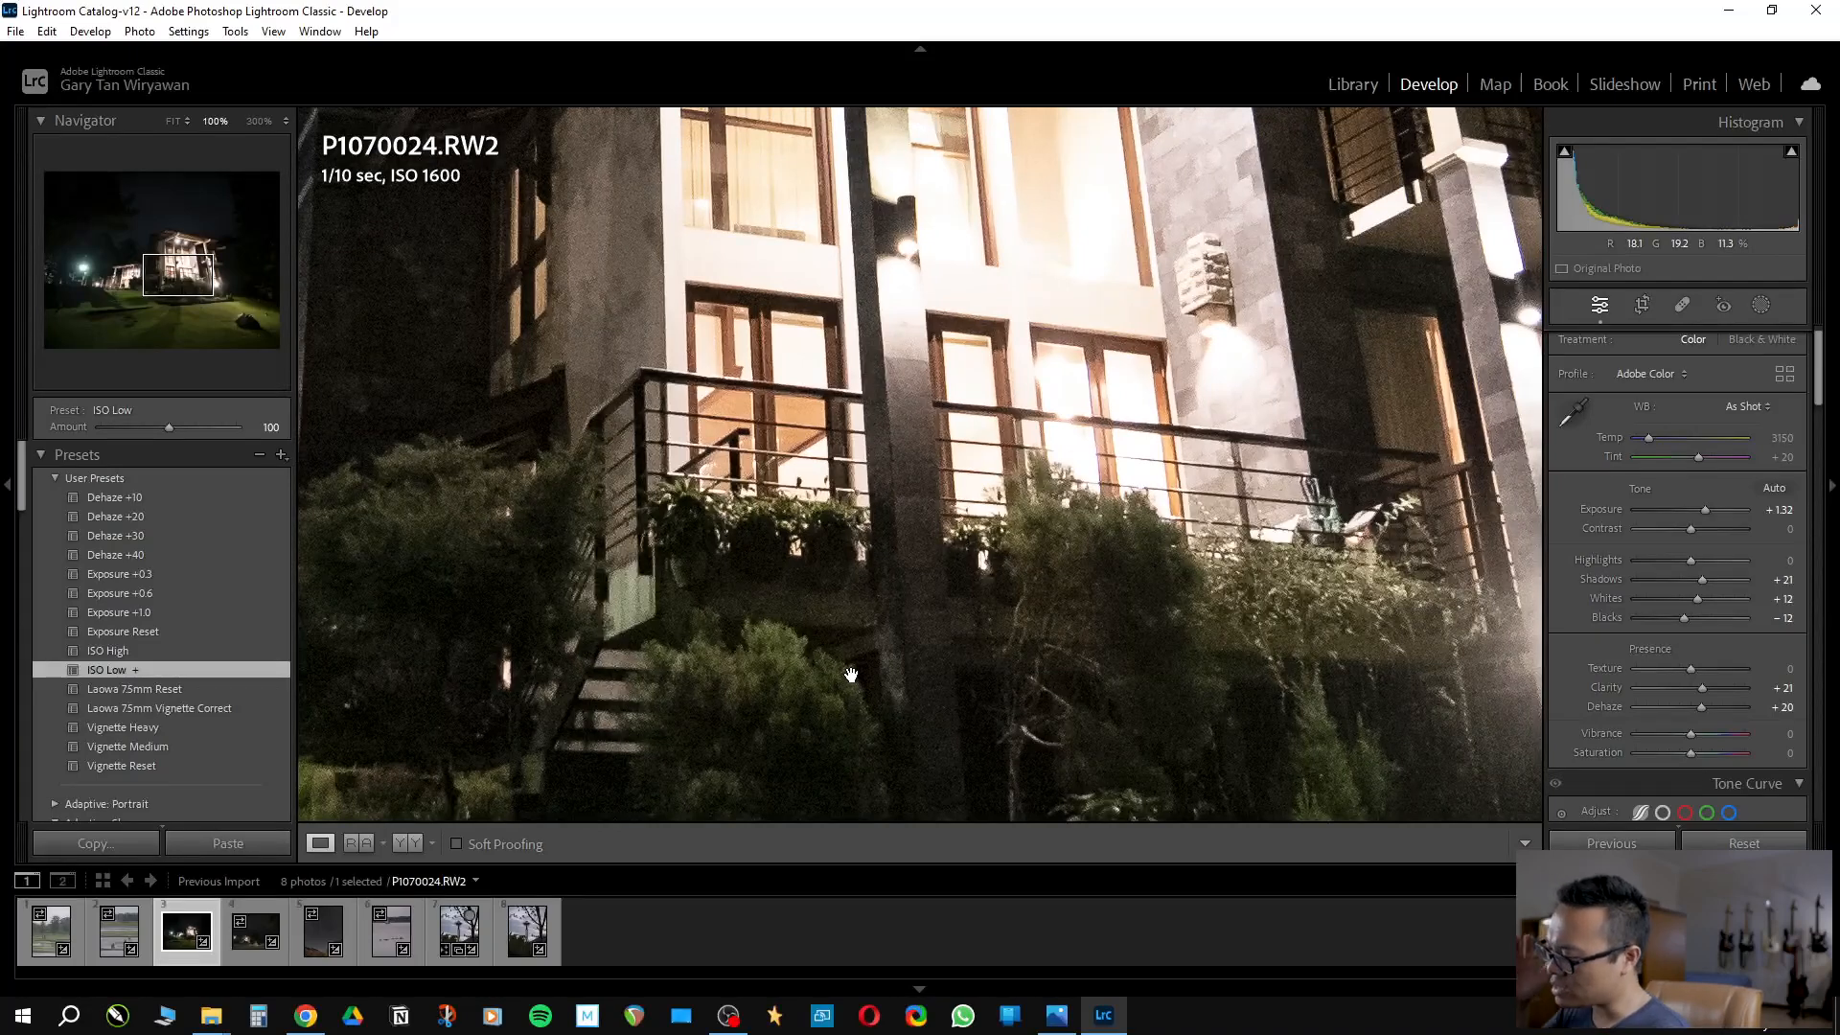
drag(997, 518, 1021, 469)
click(1022, 470)
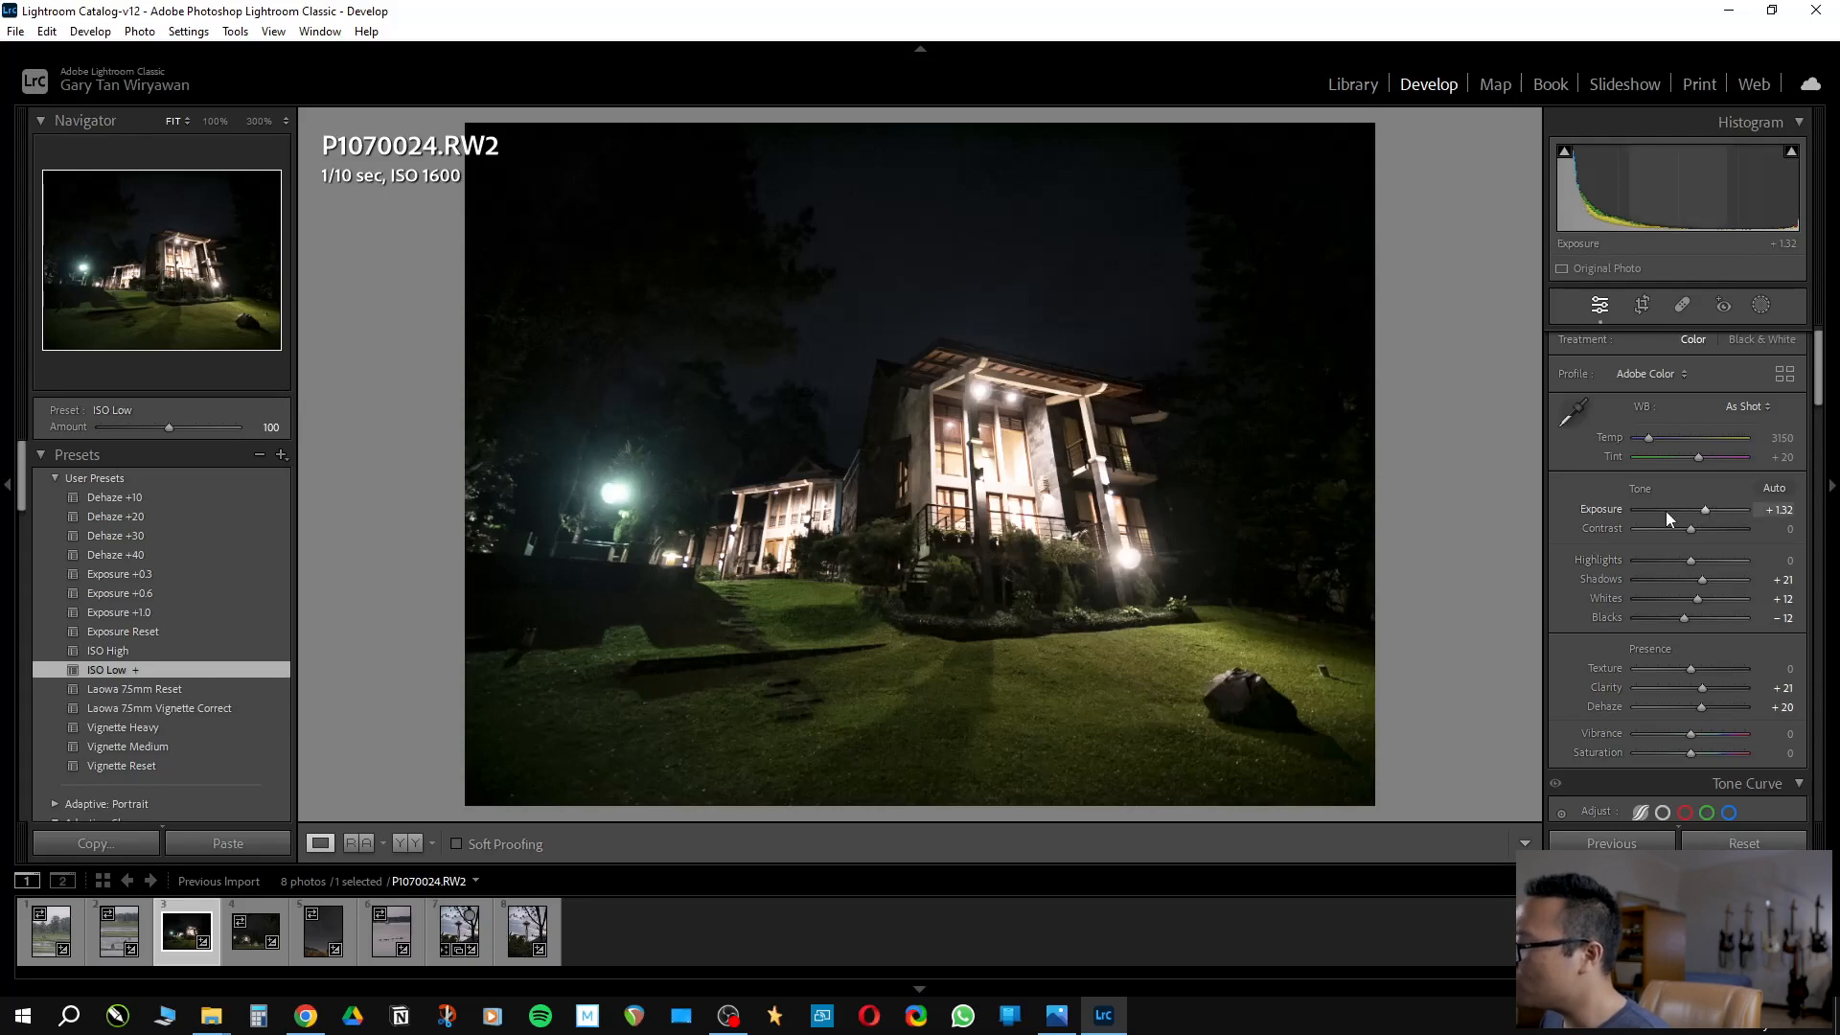
key(z)
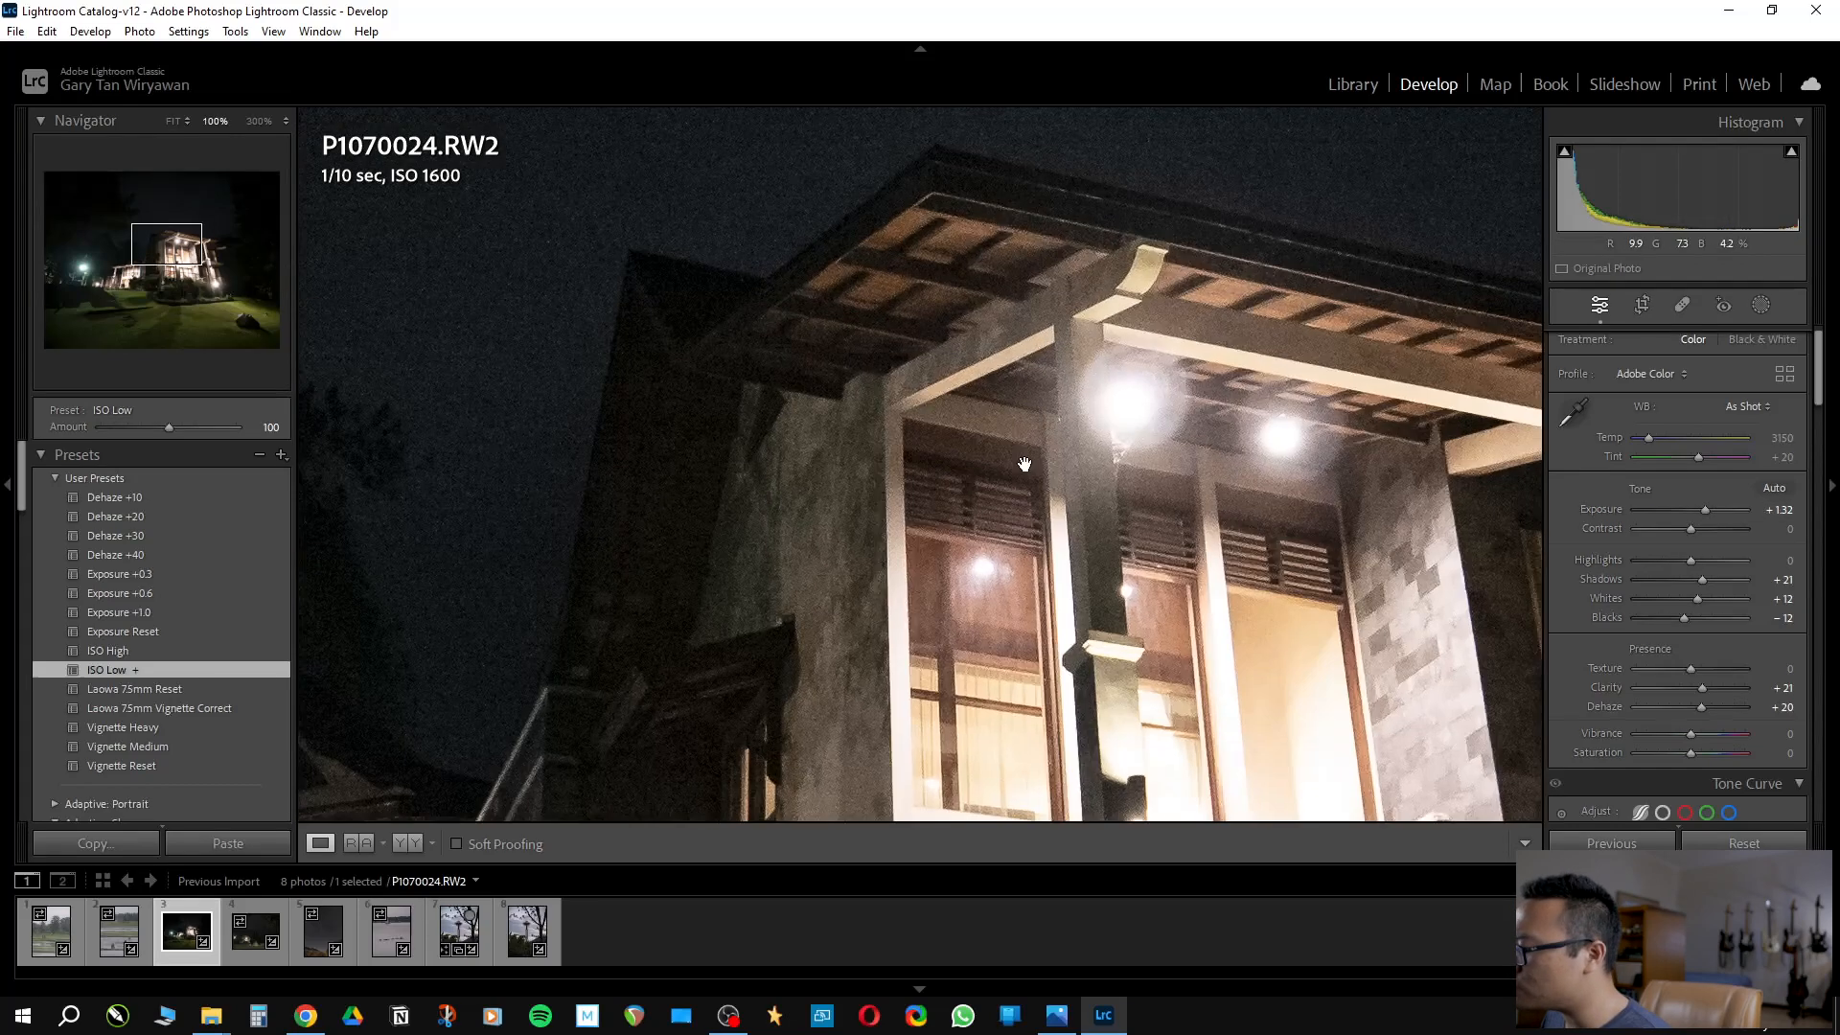
click(886, 461)
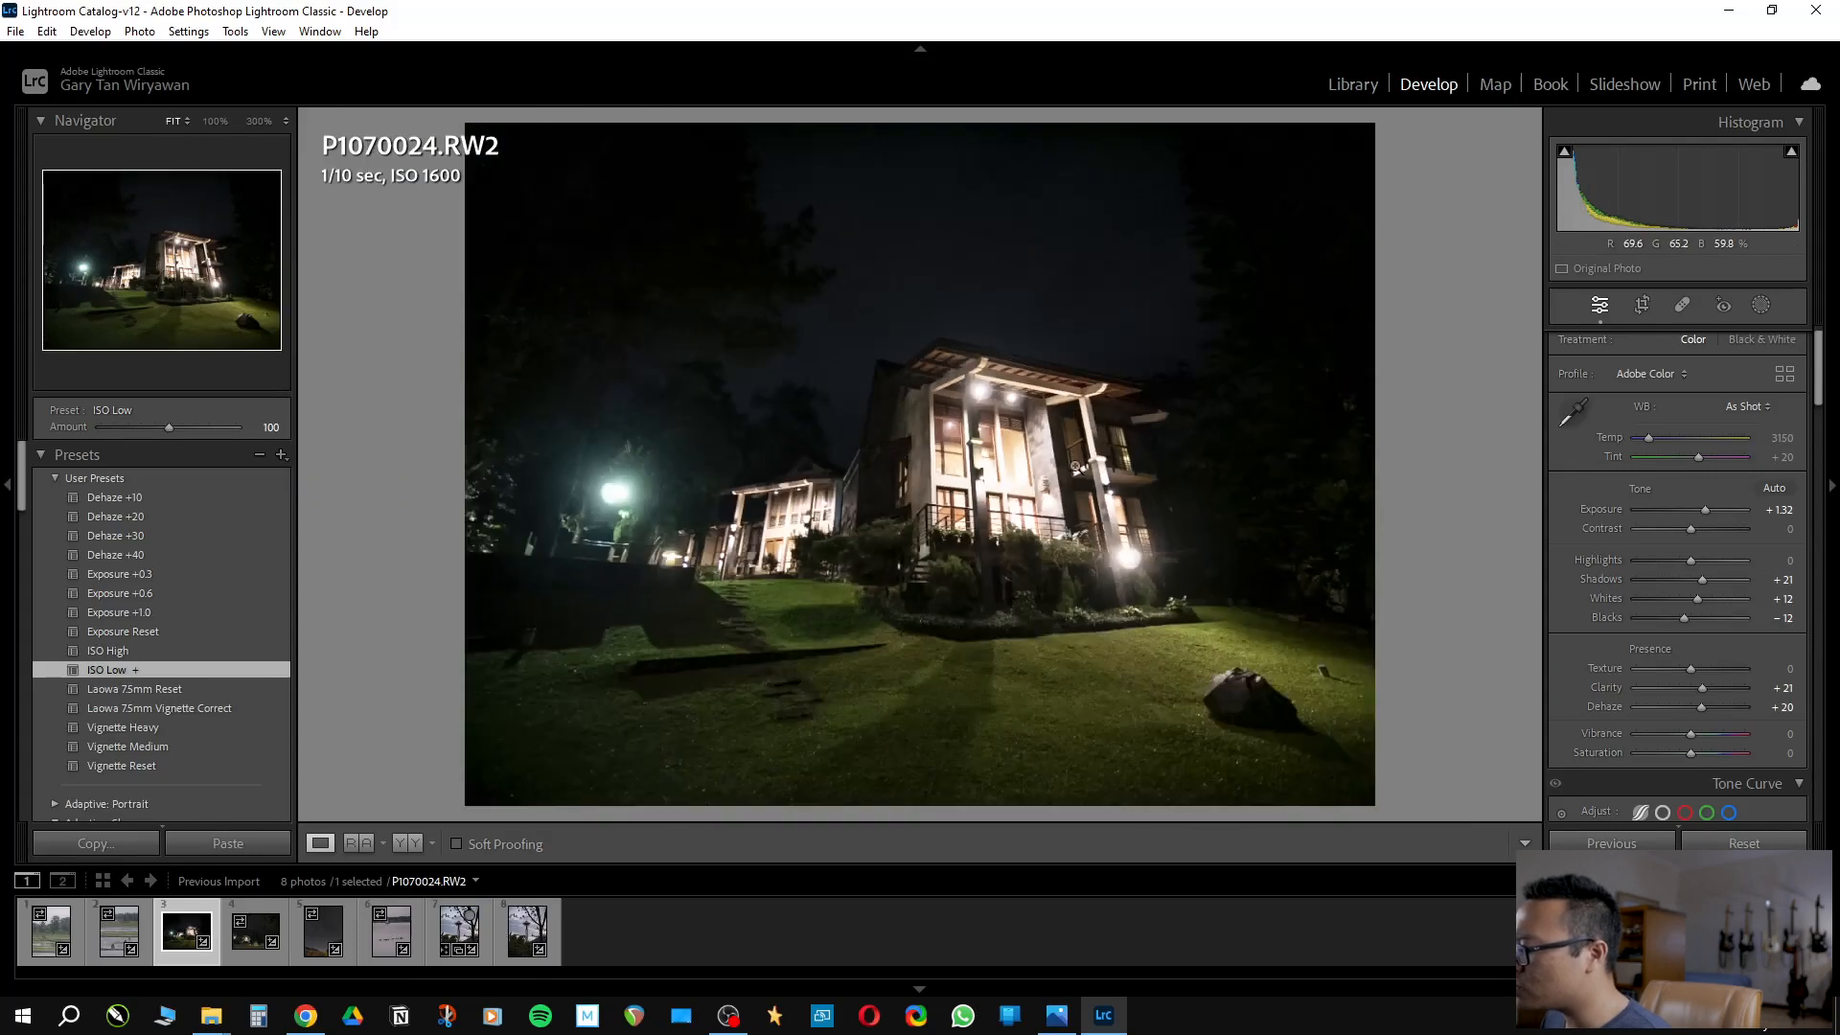
Open the AI Denoise preview for the night house photo and inspect its wall lamp, stone wall and upper window
drag(1817, 381, 1828, 656)
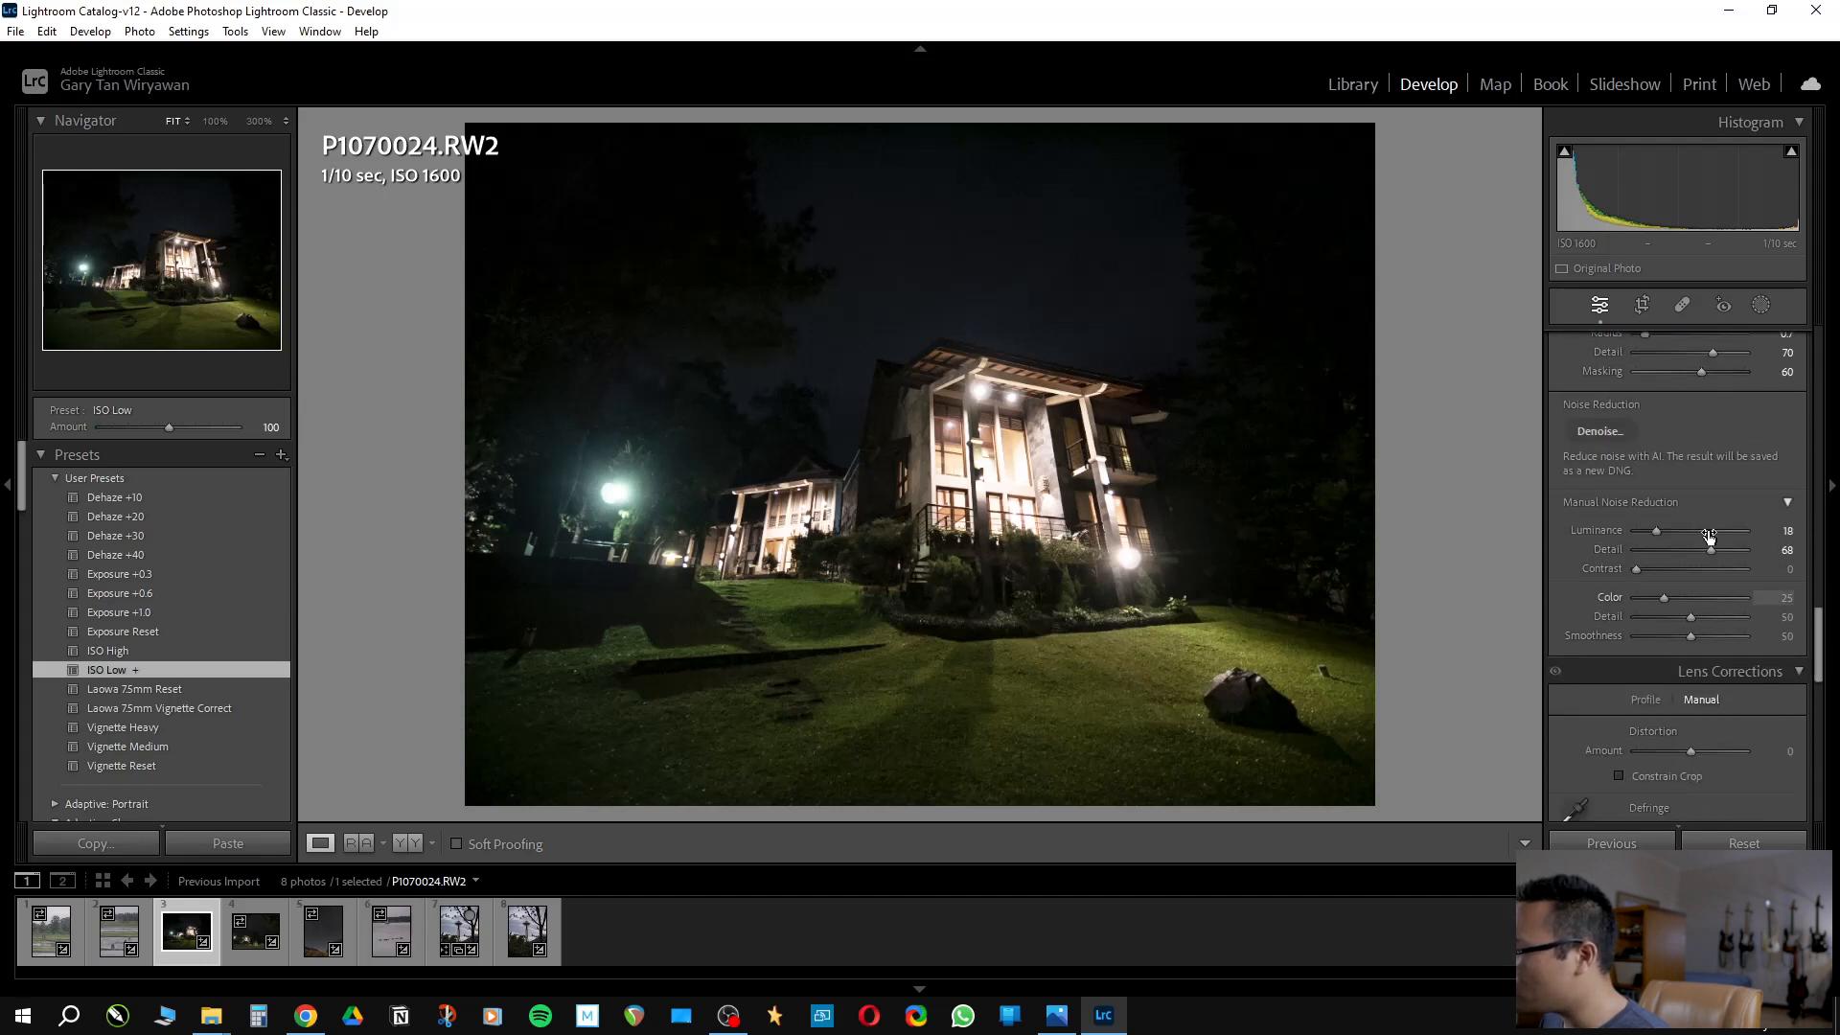
click(1596, 431)
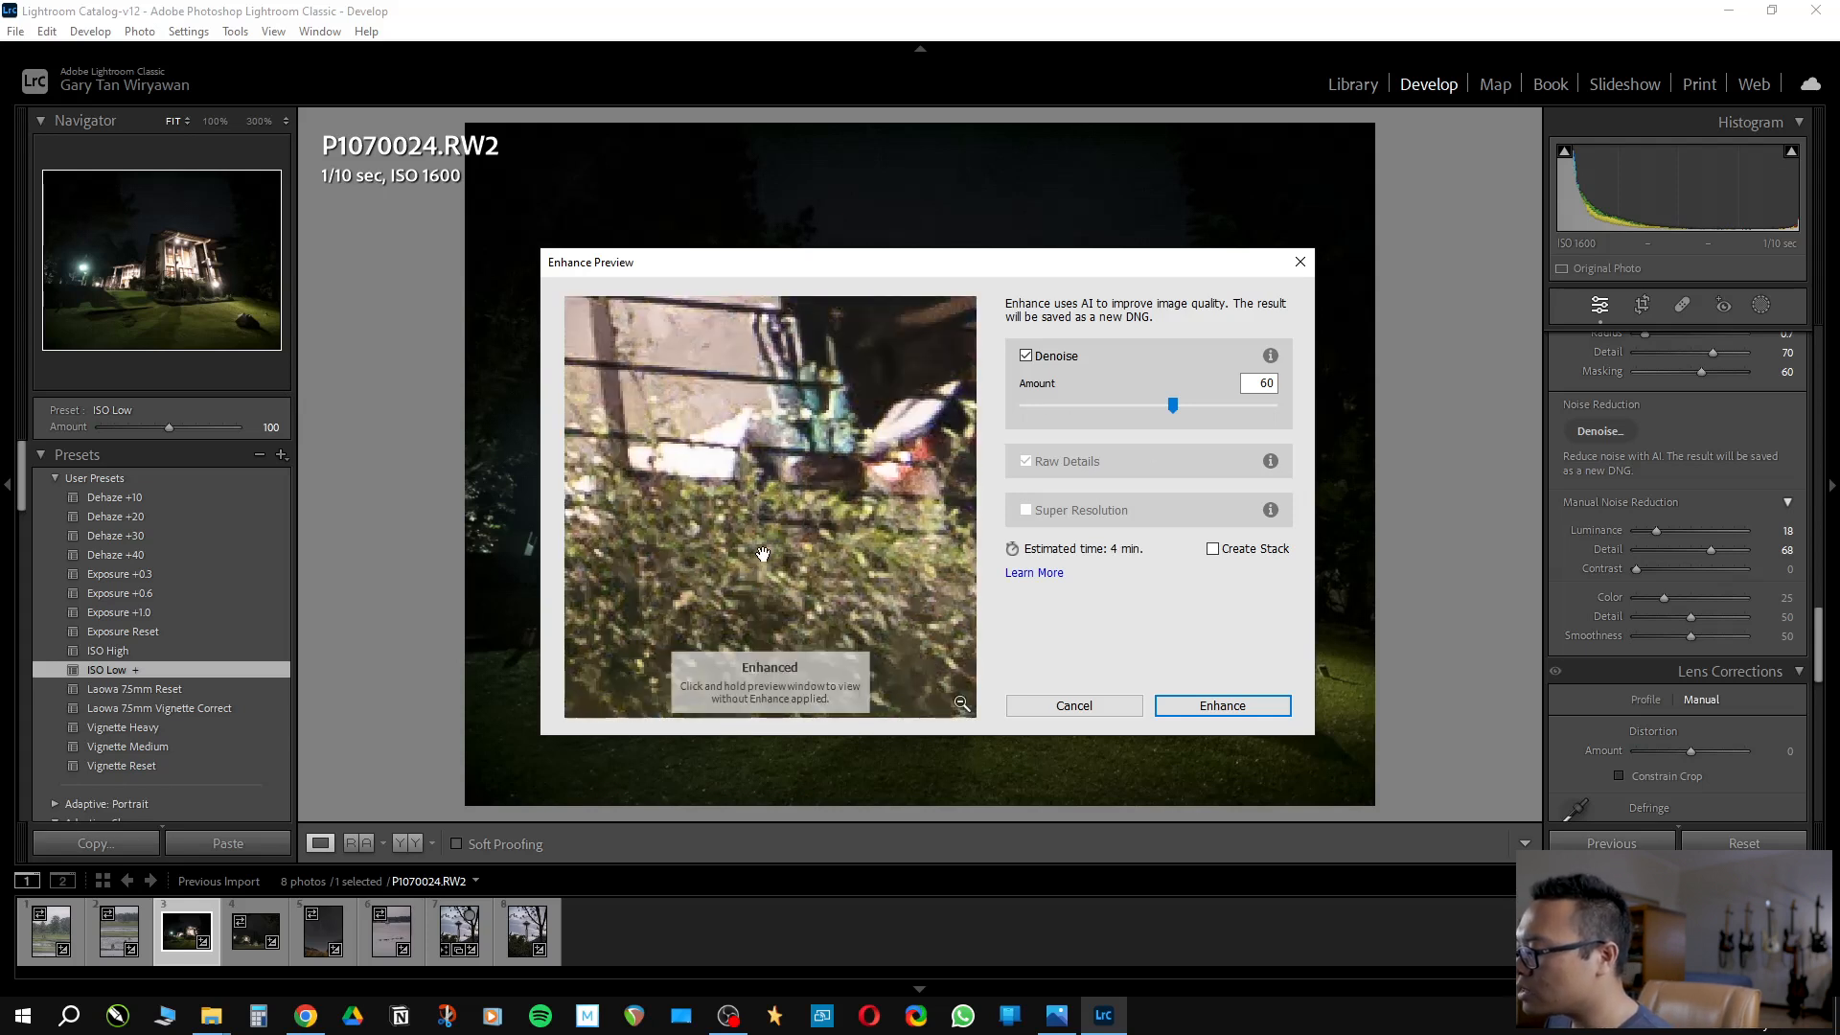
drag(771, 433, 847, 525)
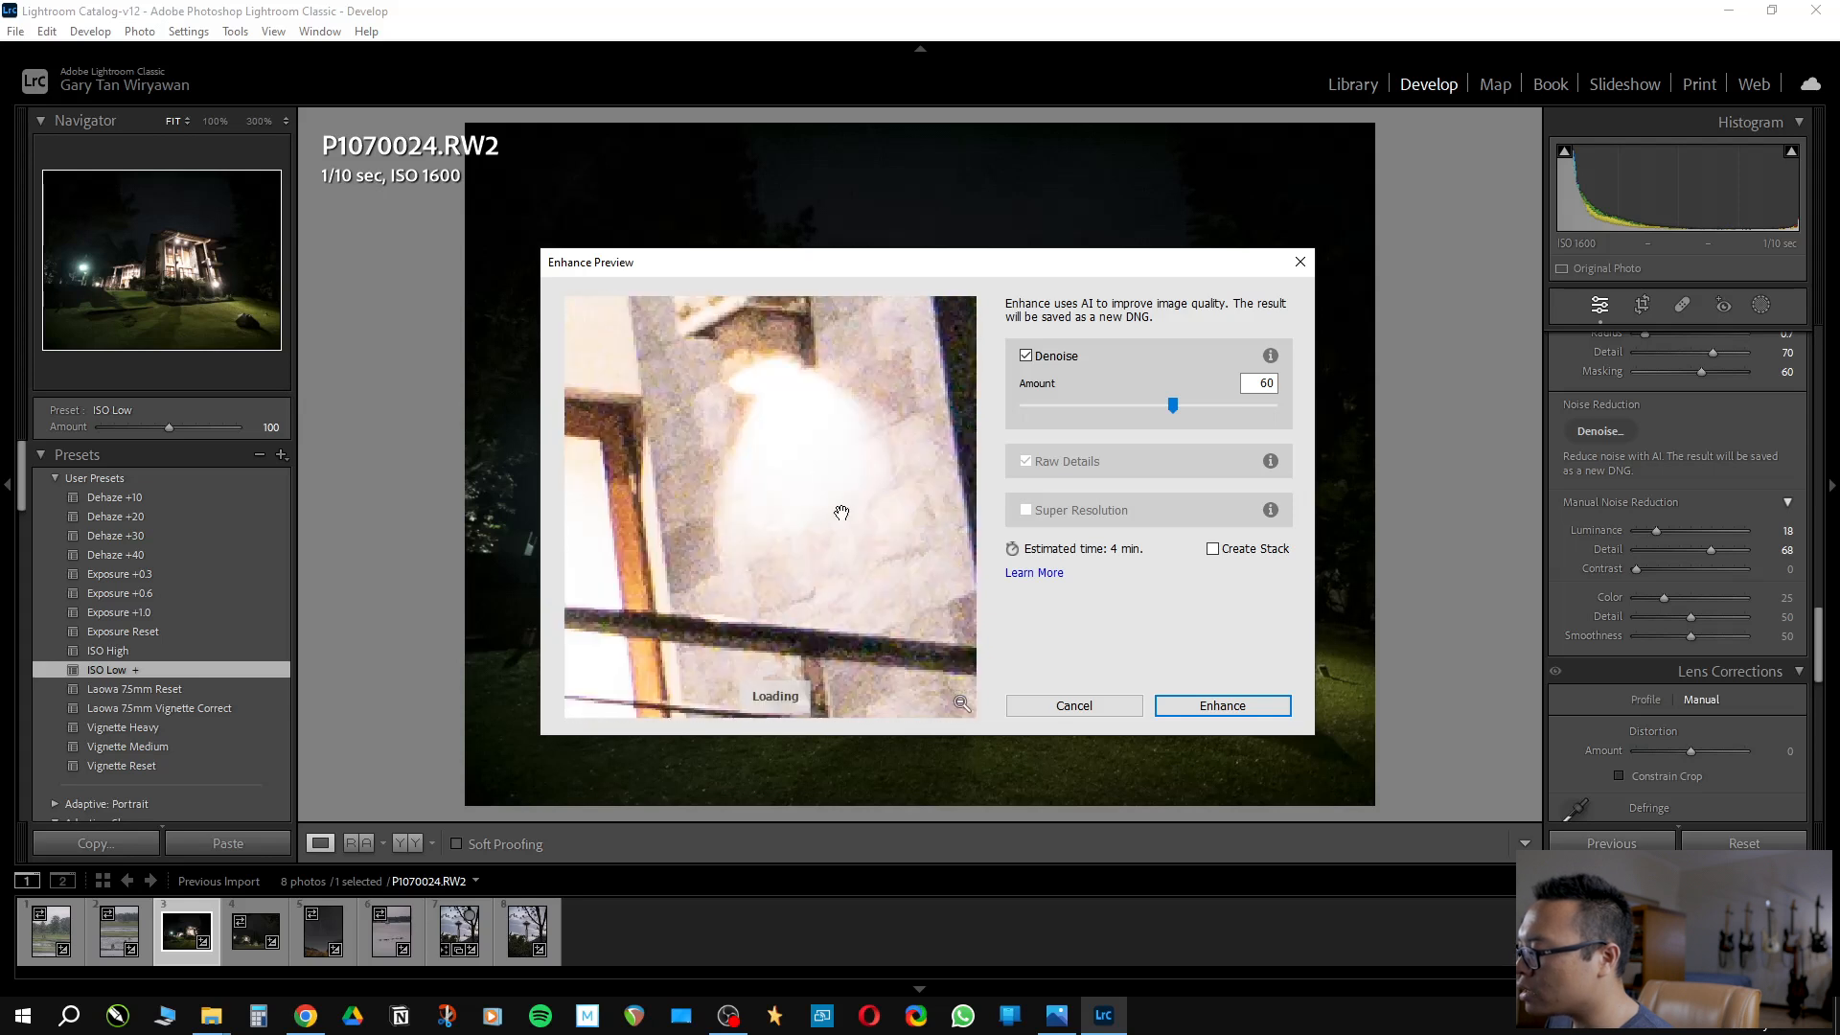
drag(754, 420, 849, 719)
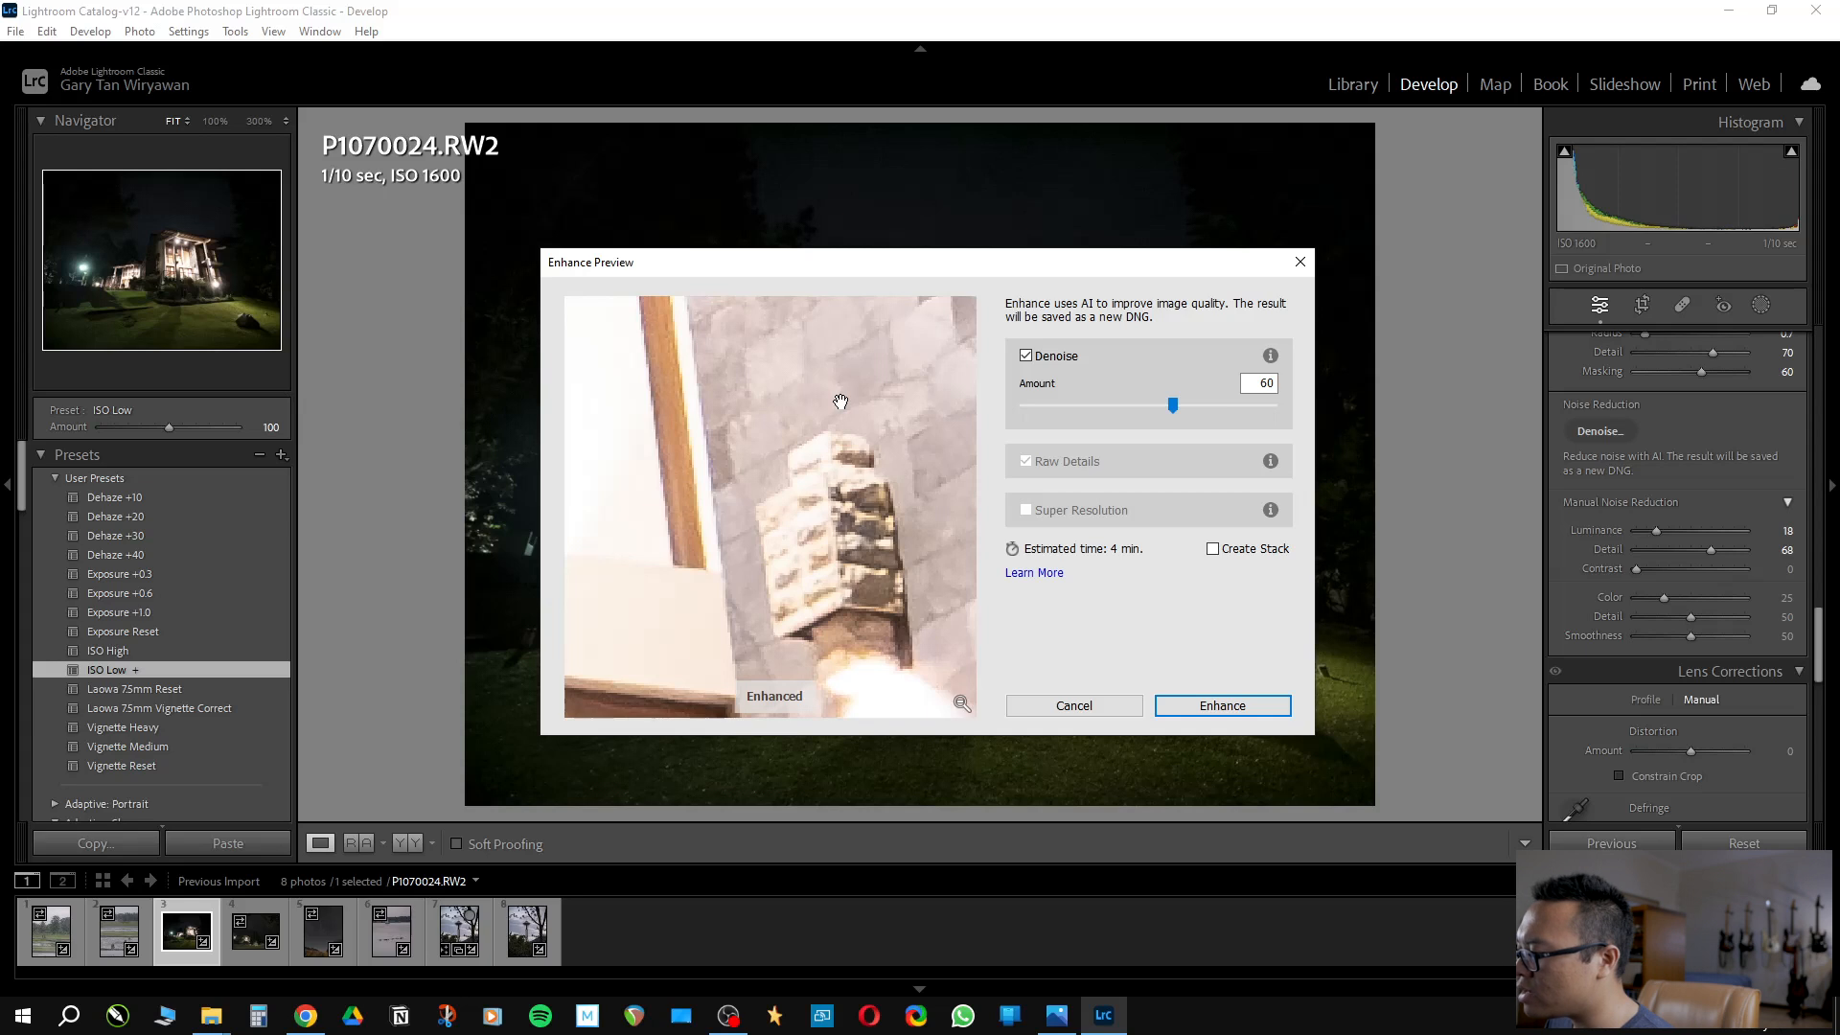
drag(825, 374, 938, 682)
drag(792, 464, 912, 623)
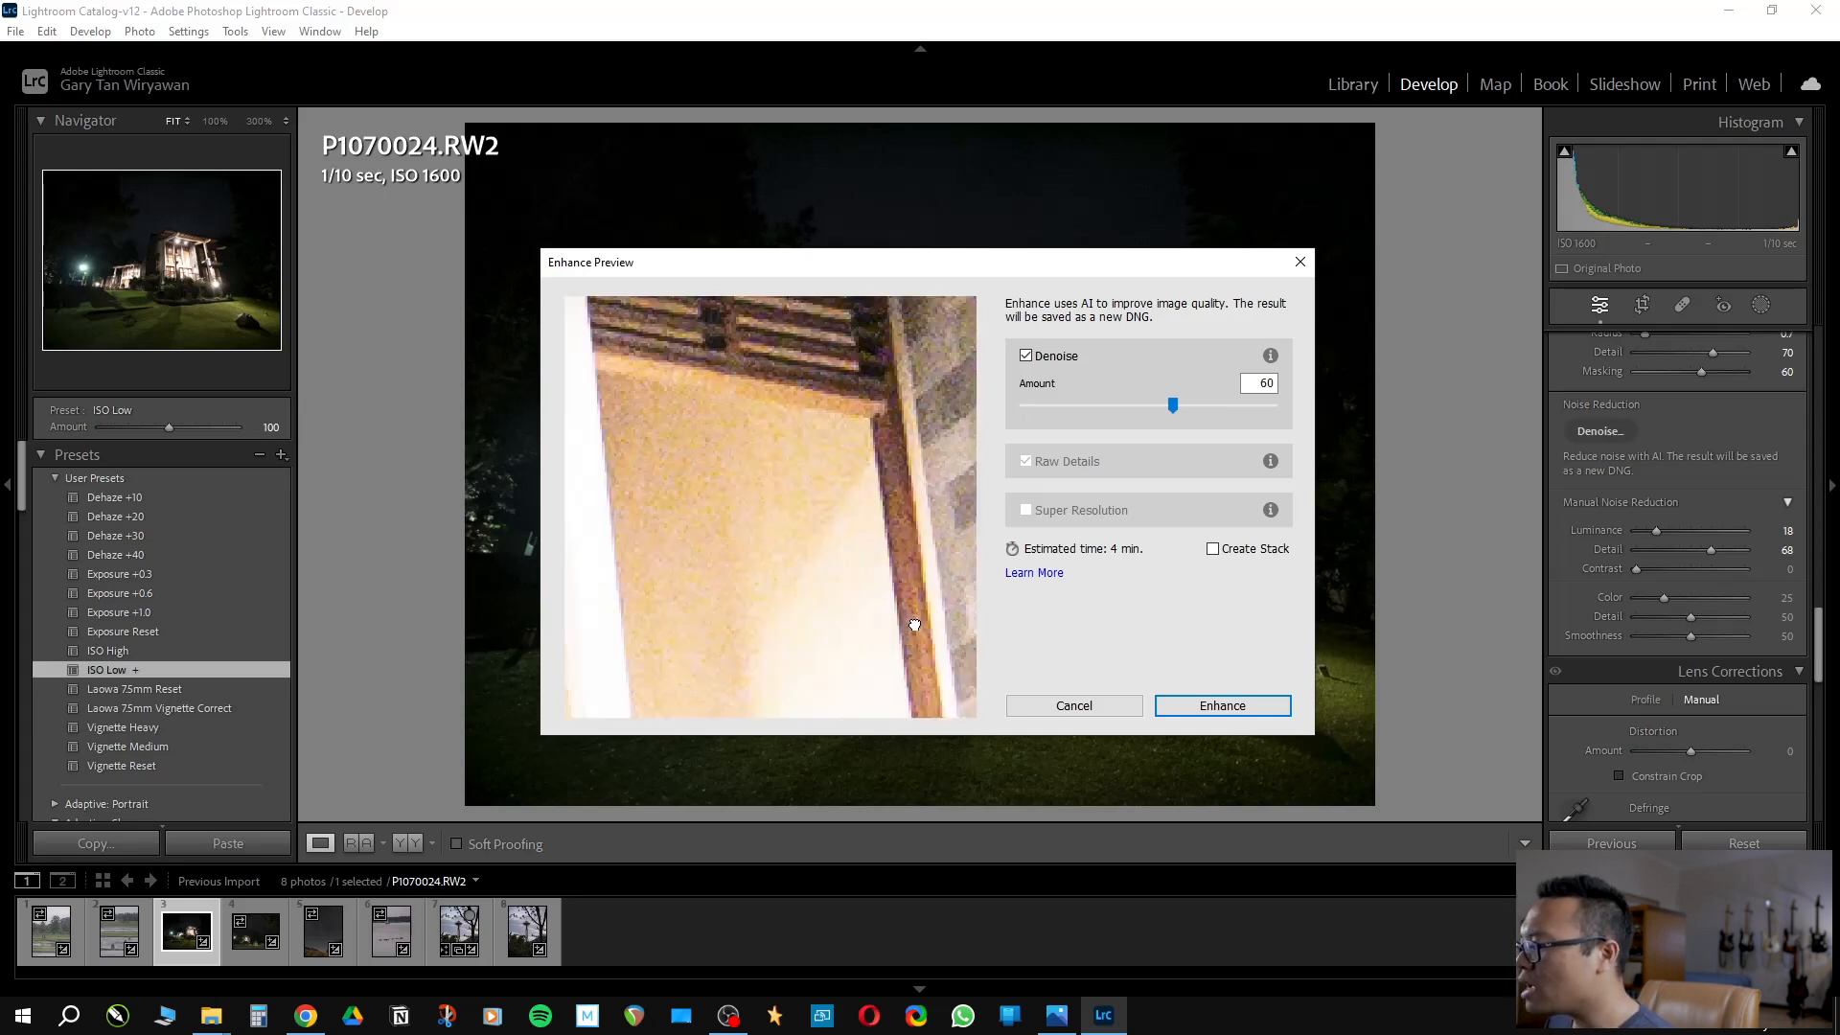
Check the night sky and dark side wall in the Denoise preview, and generate the enhanced DNG with amount 60
click(962, 706)
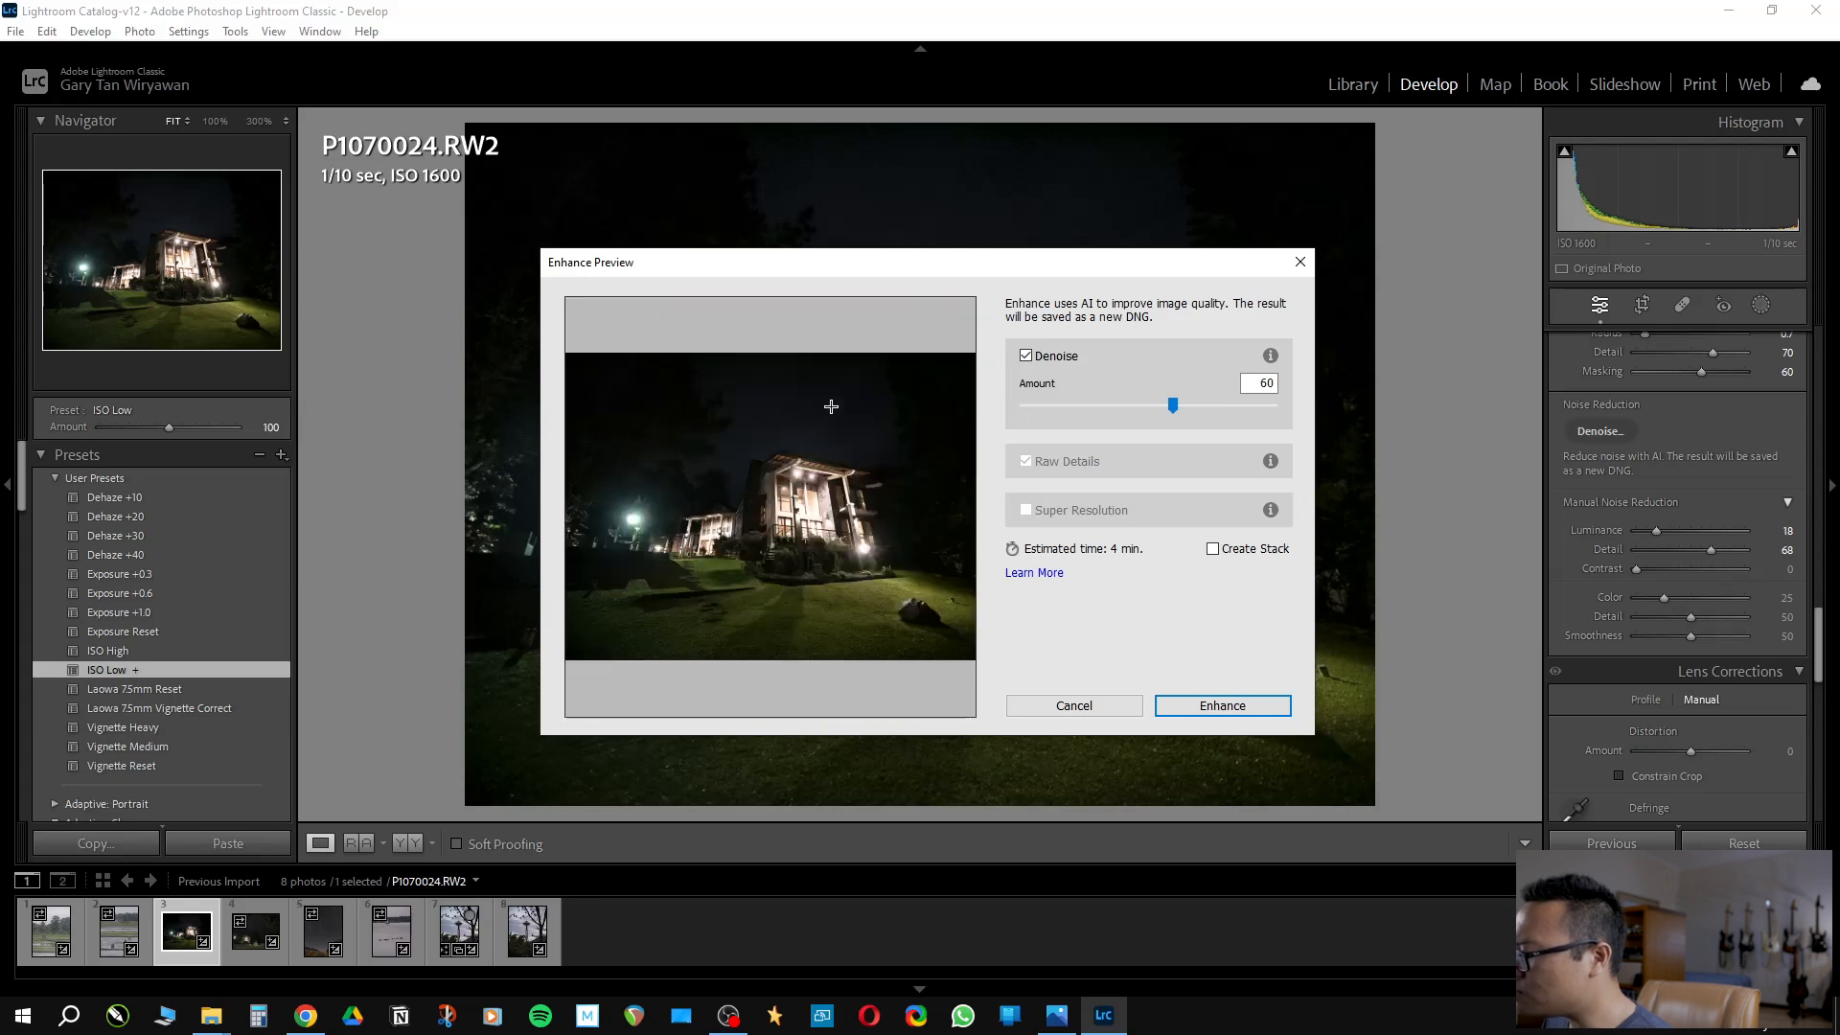
click(794, 404)
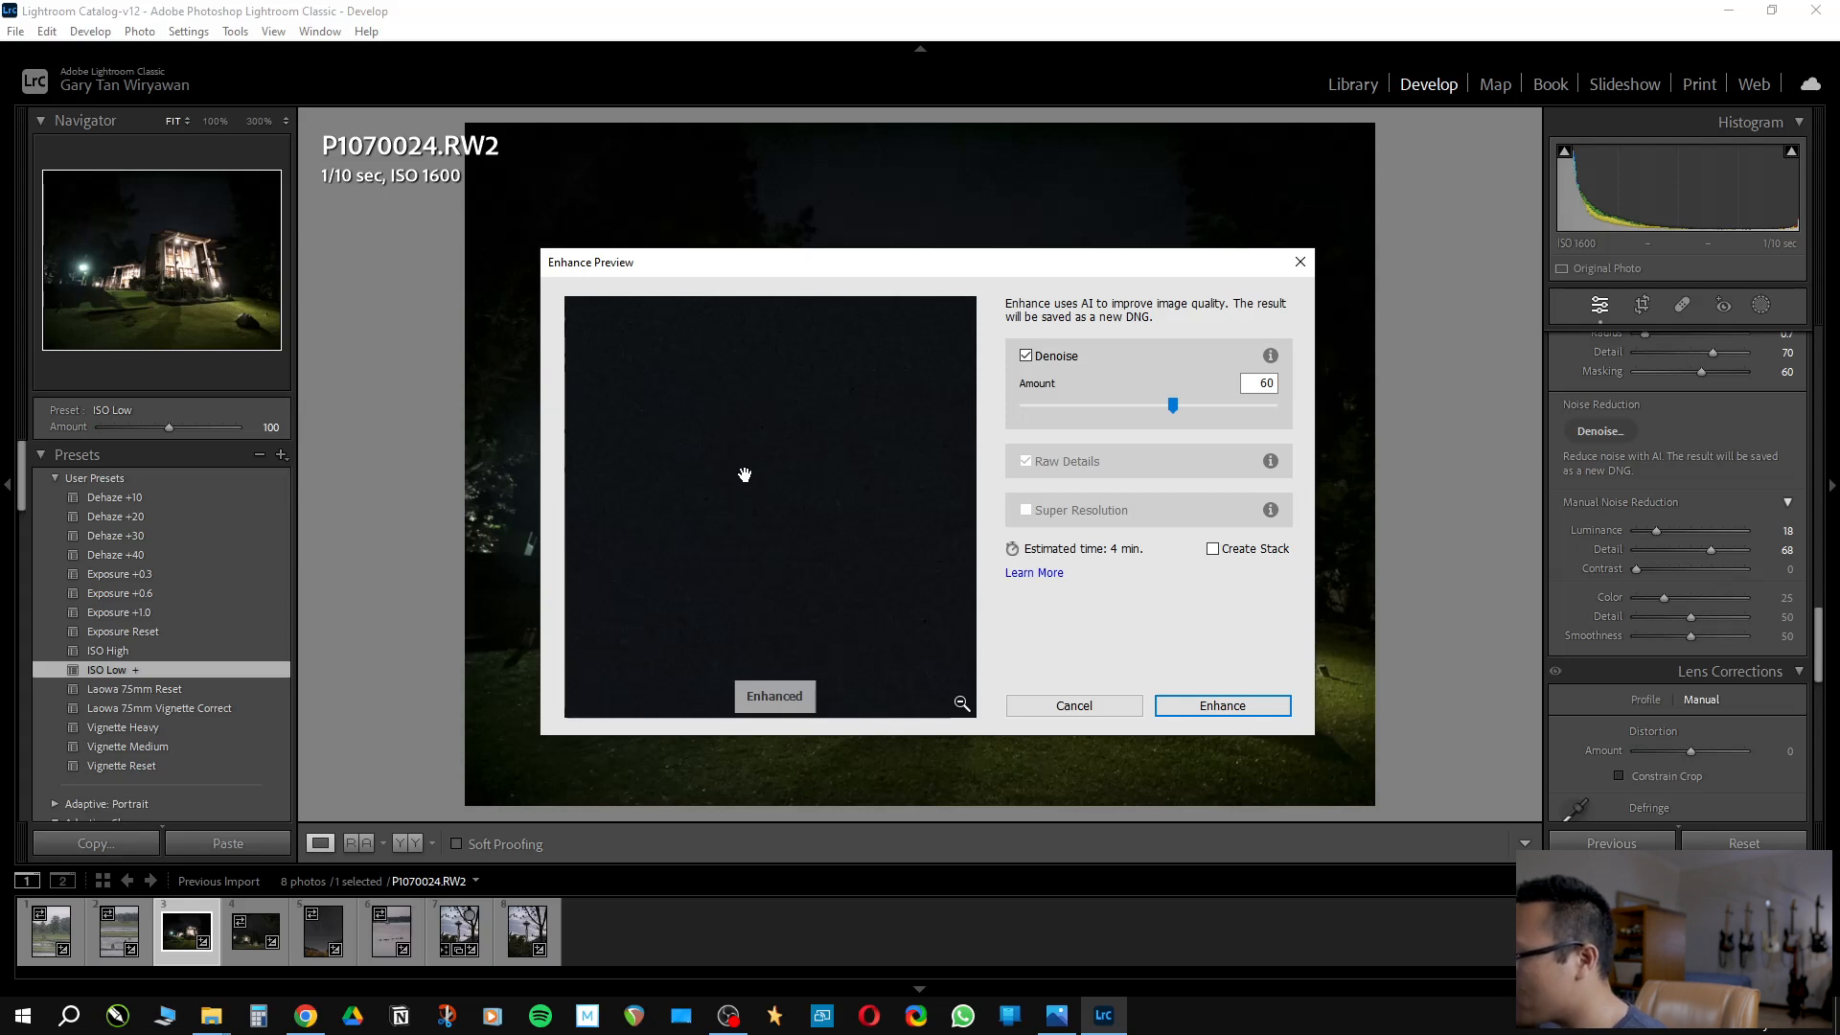
click(961, 703)
click(770, 484)
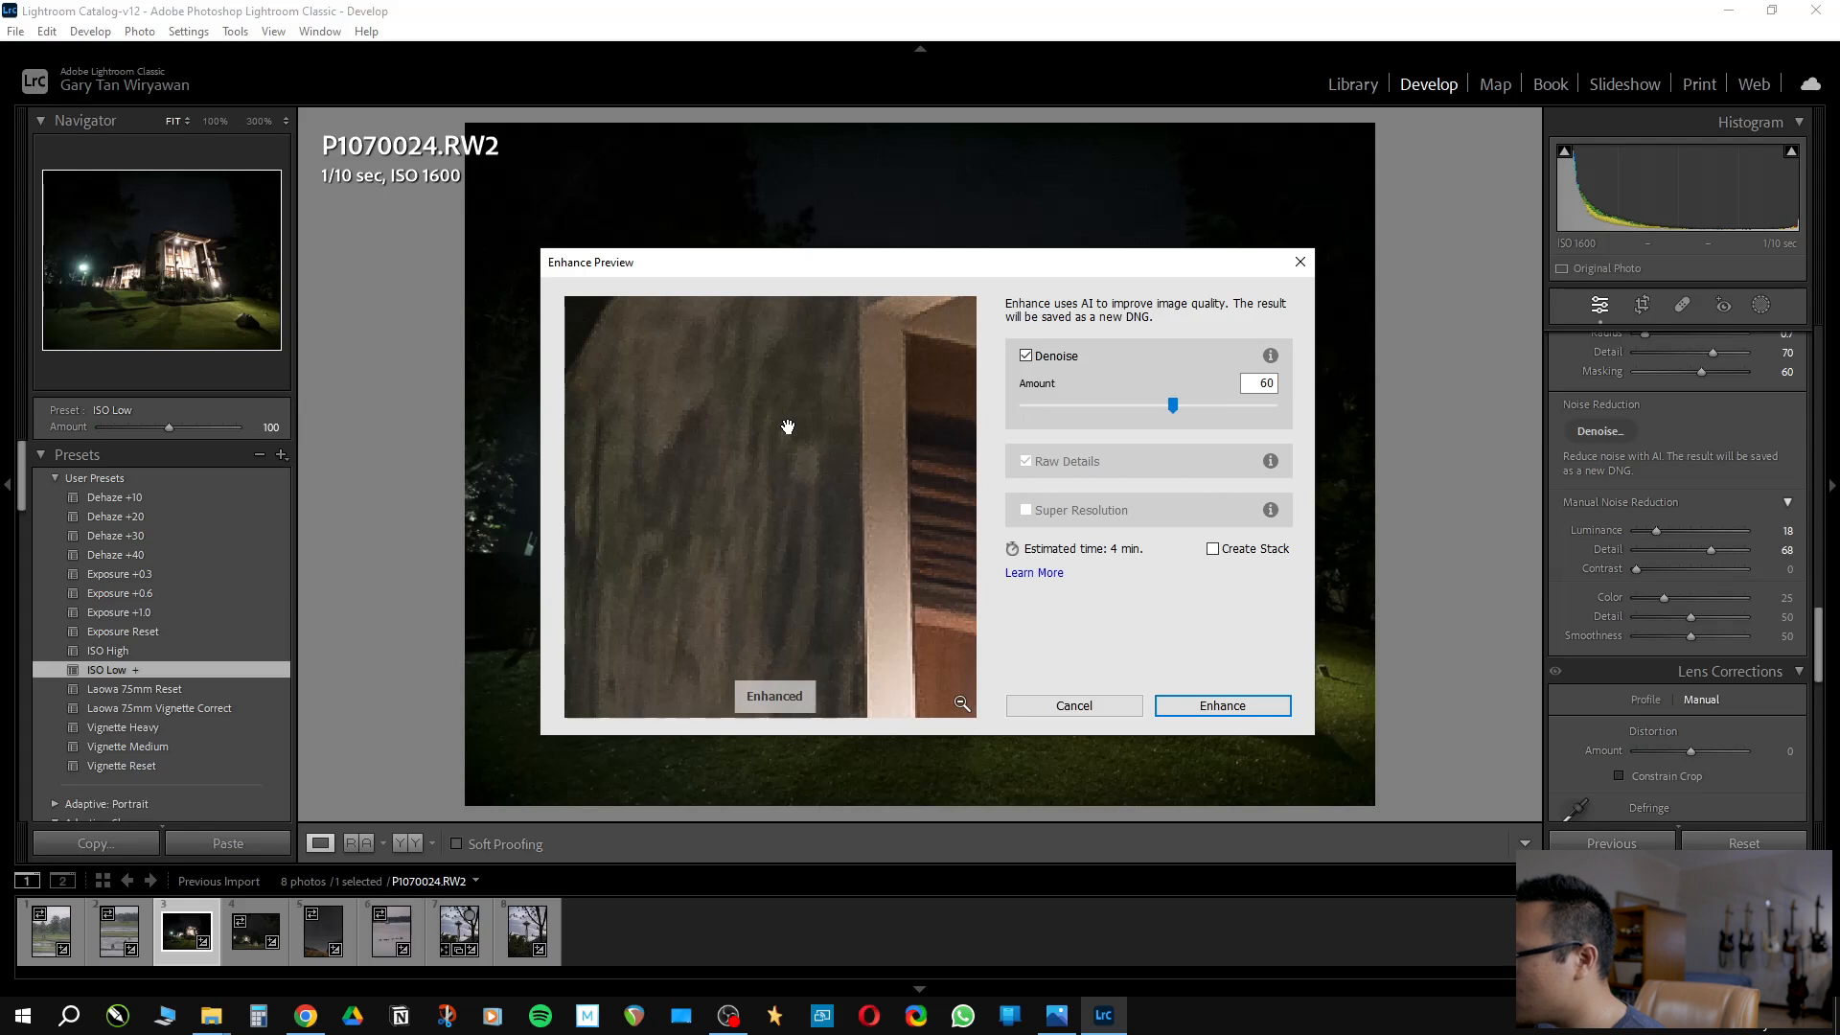
click(1240, 711)
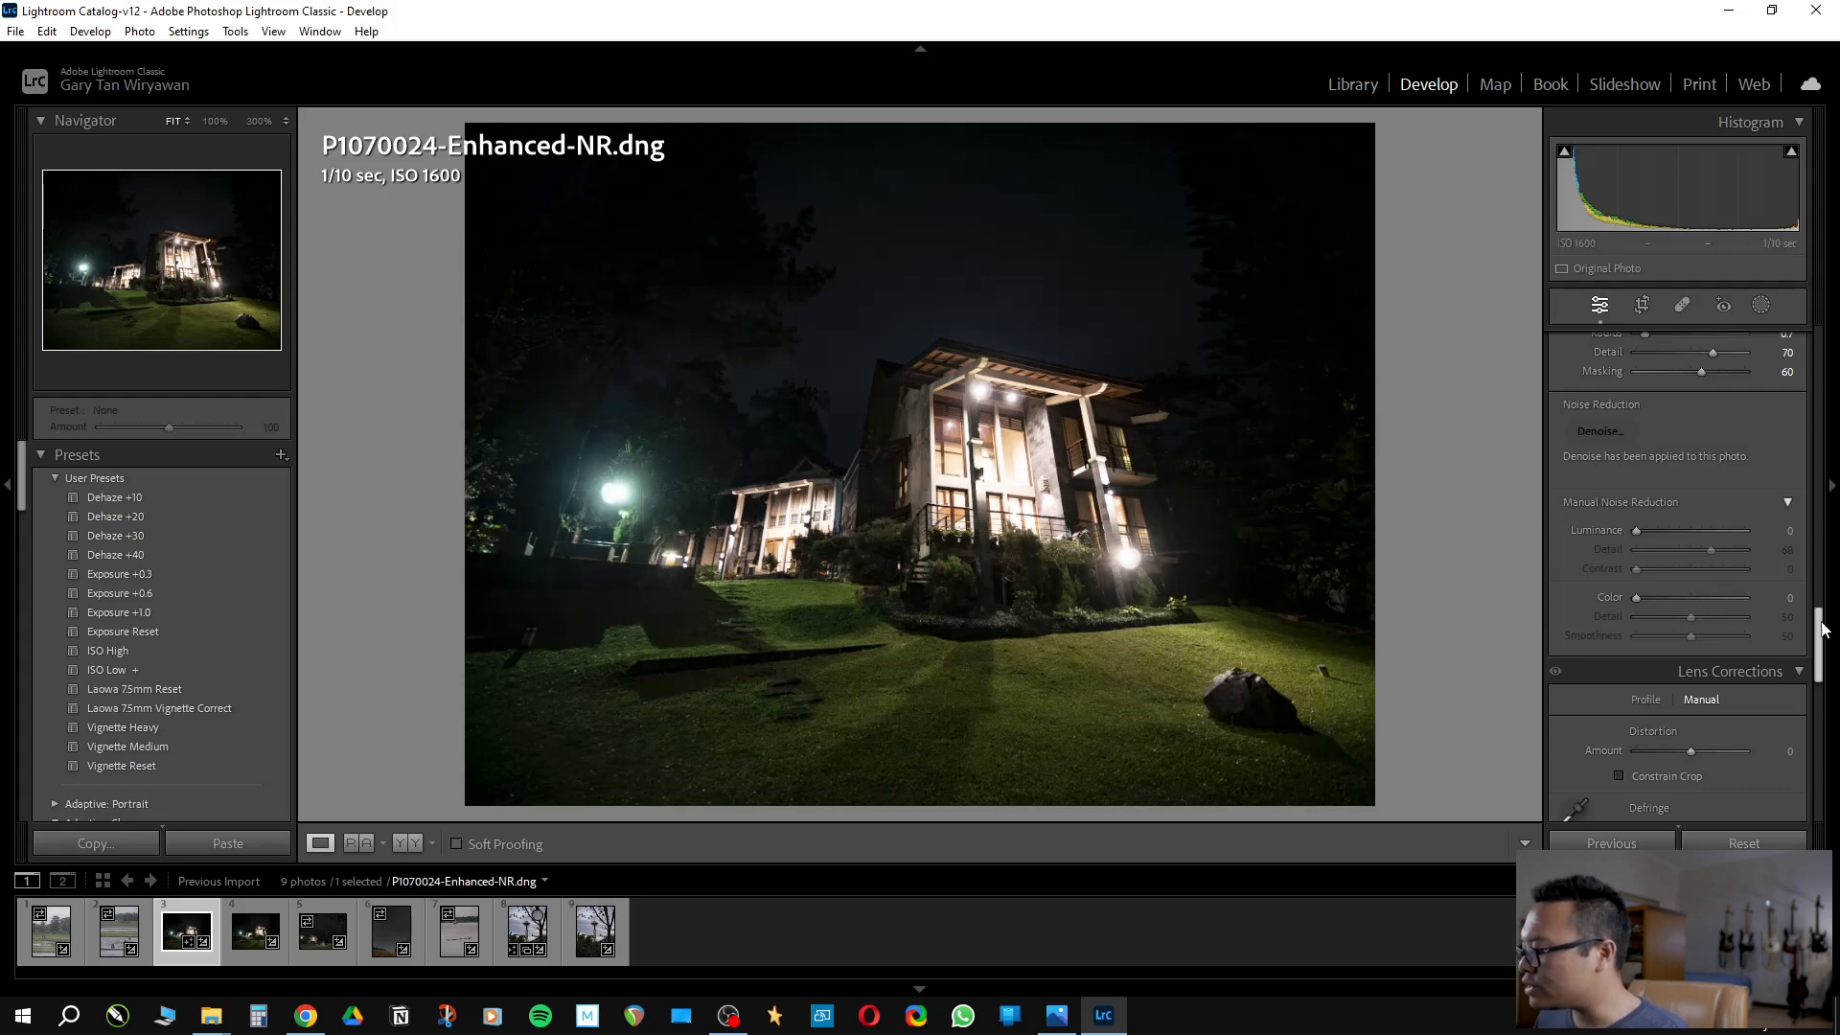
Examine the night sky and roof edge of the enhanced night house photo at 100% magnification
drag(1819, 633, 1758, 358)
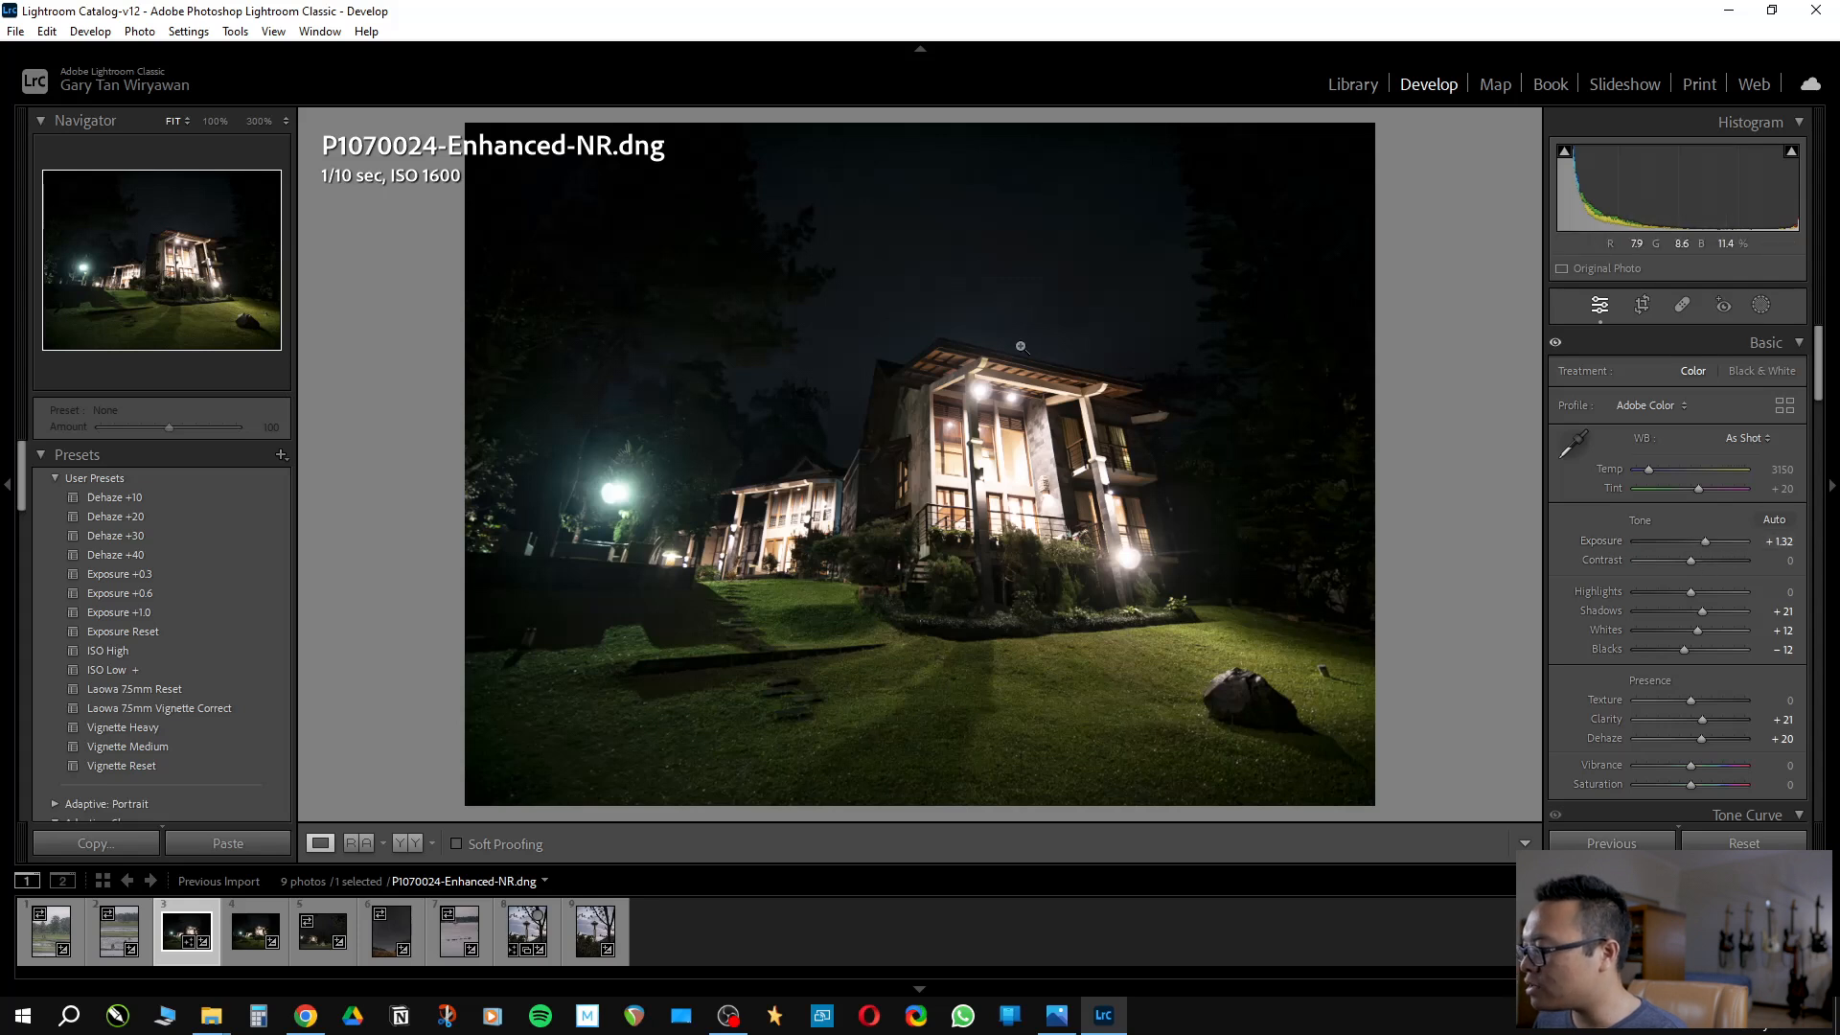
click(992, 296)
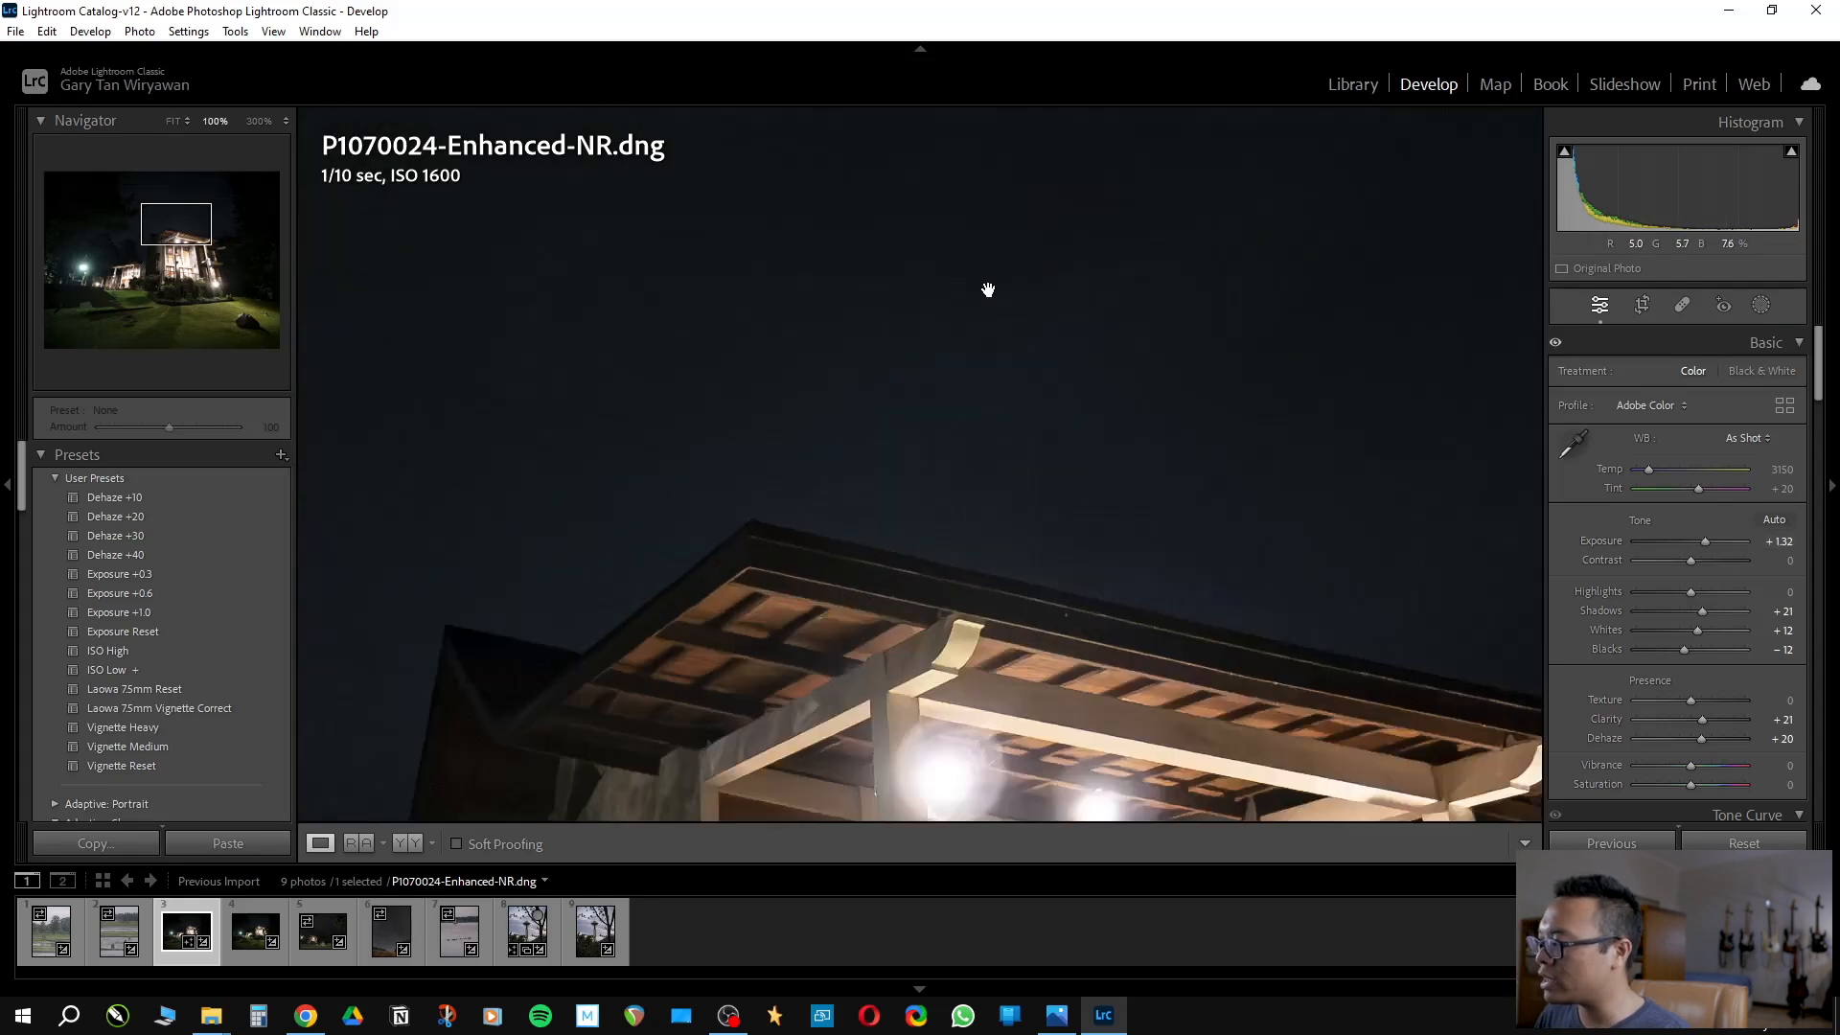
drag(1018, 682, 986, 374)
drag(967, 261, 1054, 747)
drag(1030, 431, 1046, 703)
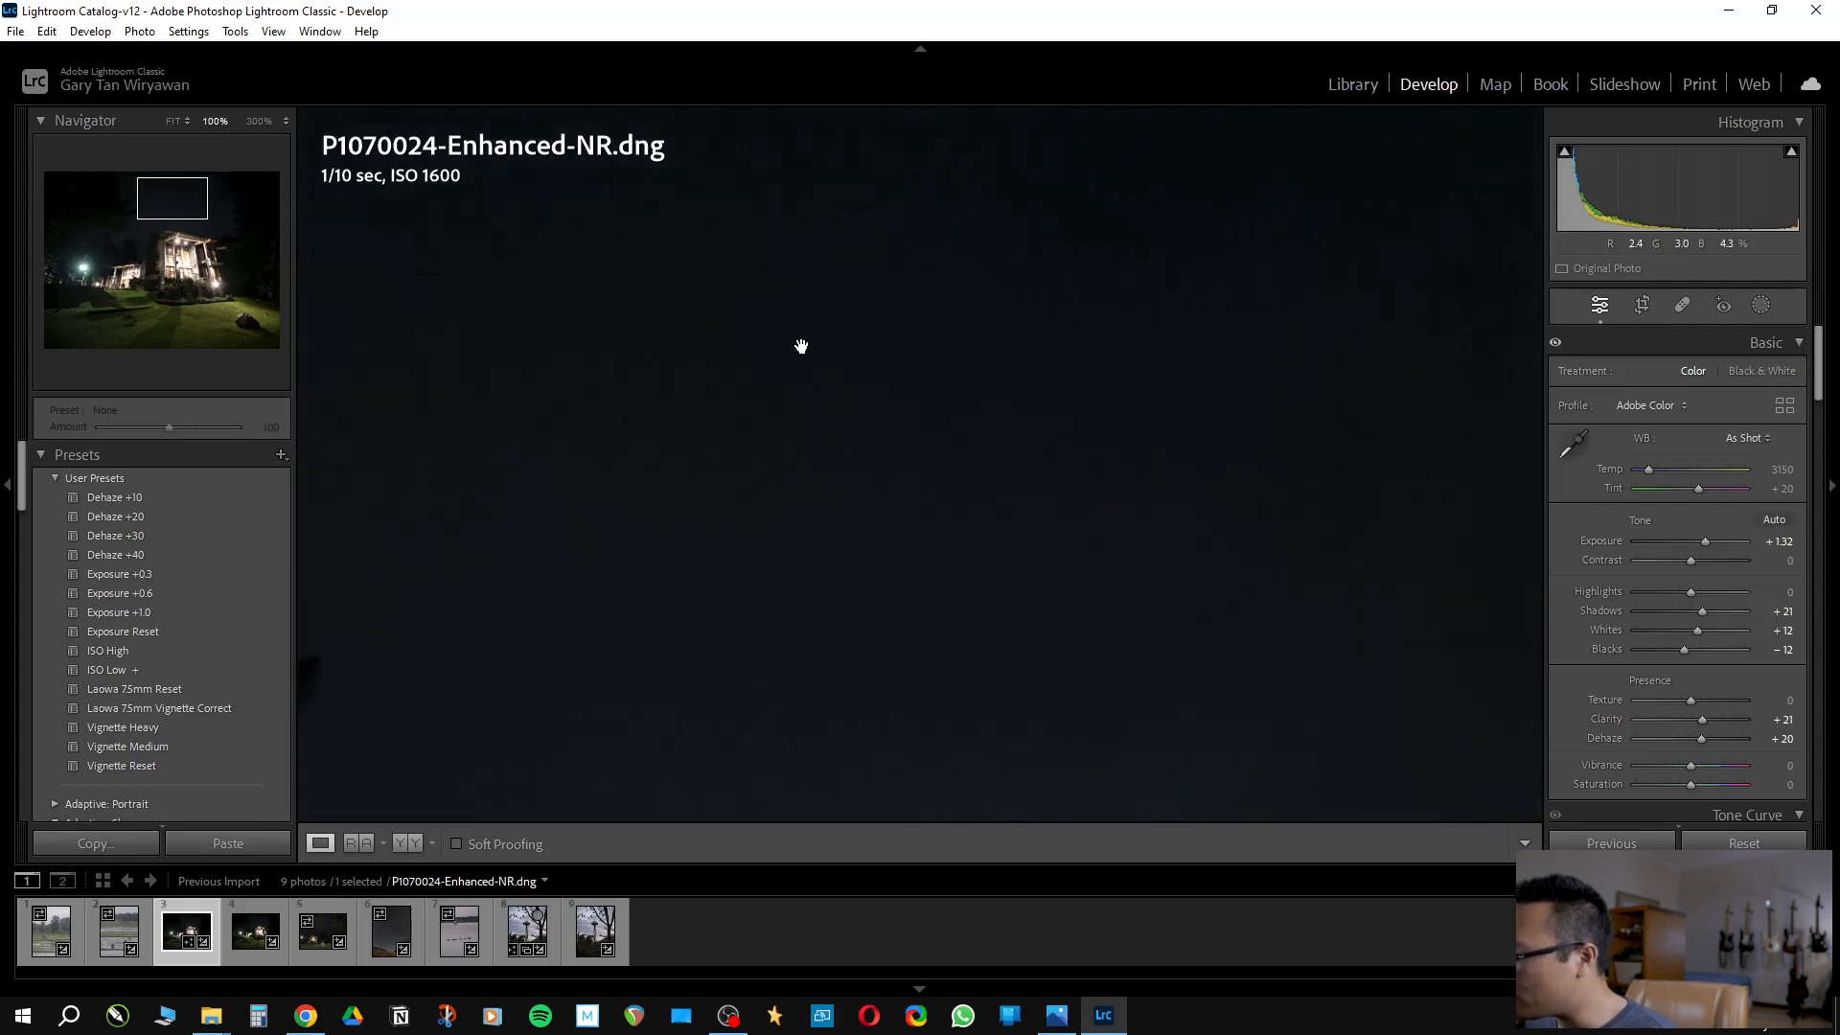
drag(997, 596, 900, 353)
drag(1085, 606, 1023, 443)
Examine the lit windows, stone walls, dark side wall, balcony and shrubs of the enhanced night house photo at 100%
drag(1006, 524, 1031, 205)
drag(1040, 429, 1083, 276)
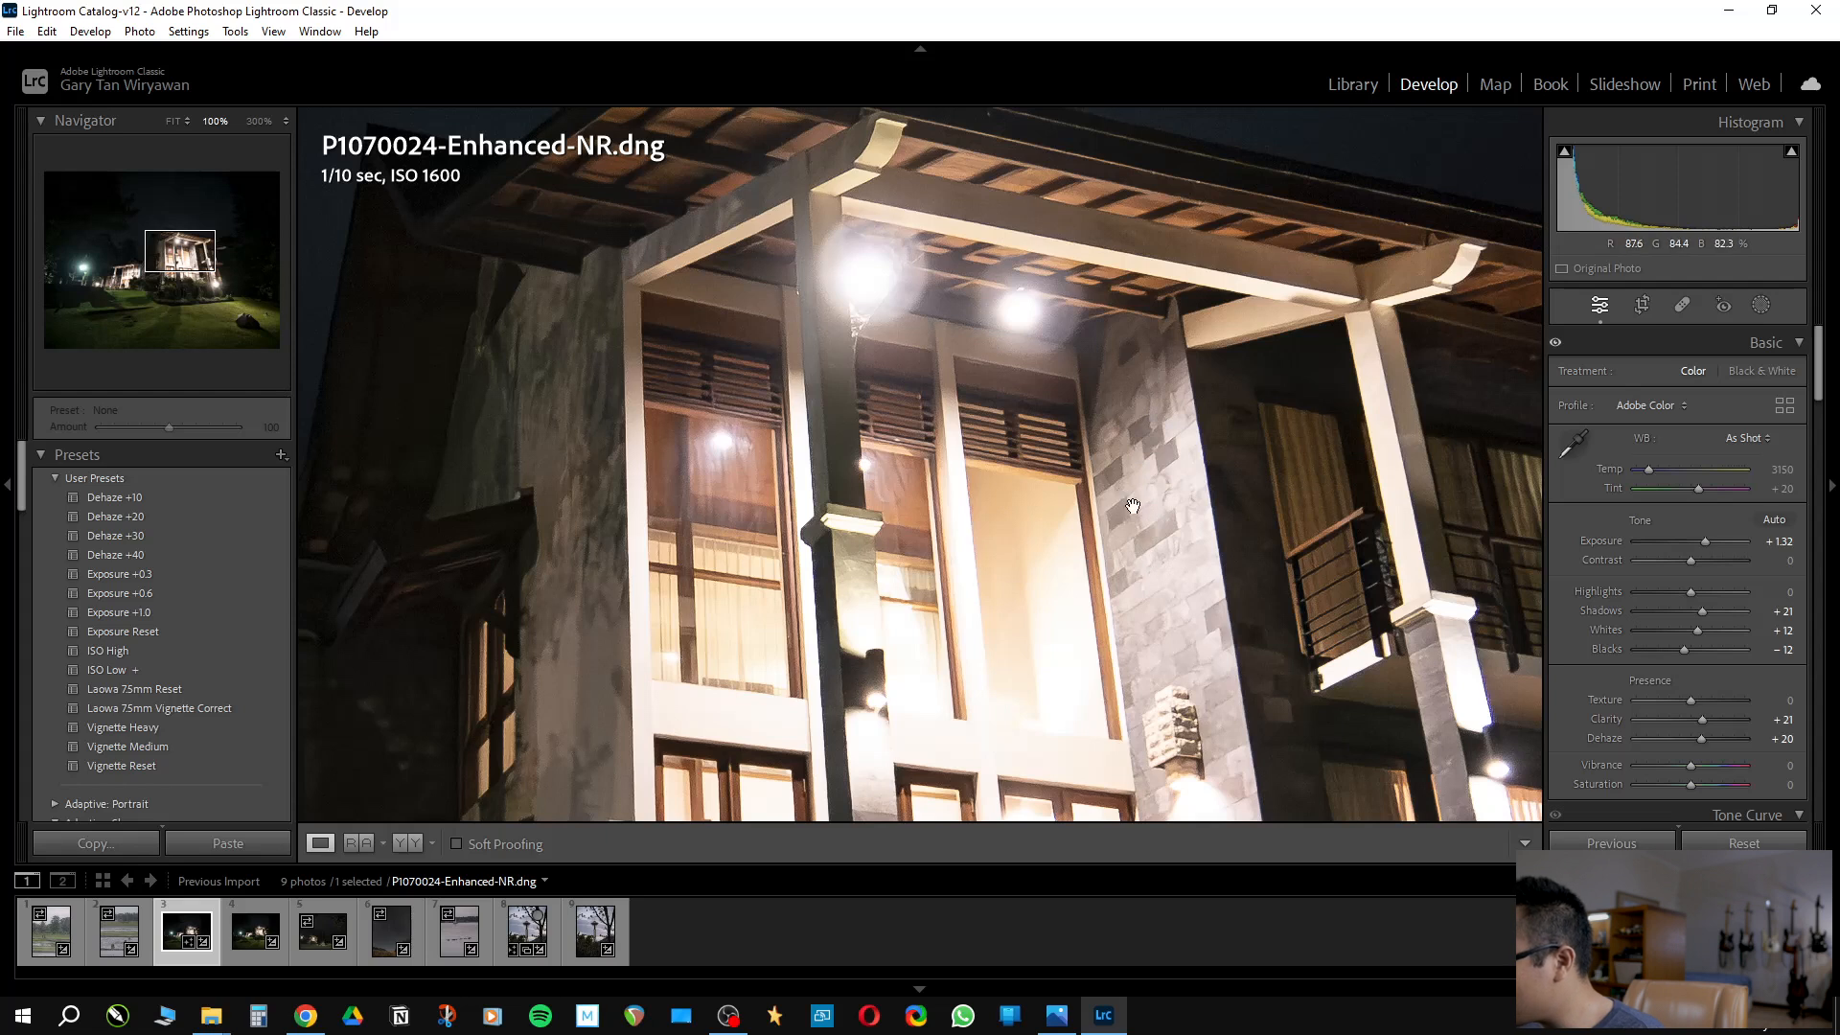
drag(592, 470, 663, 265)
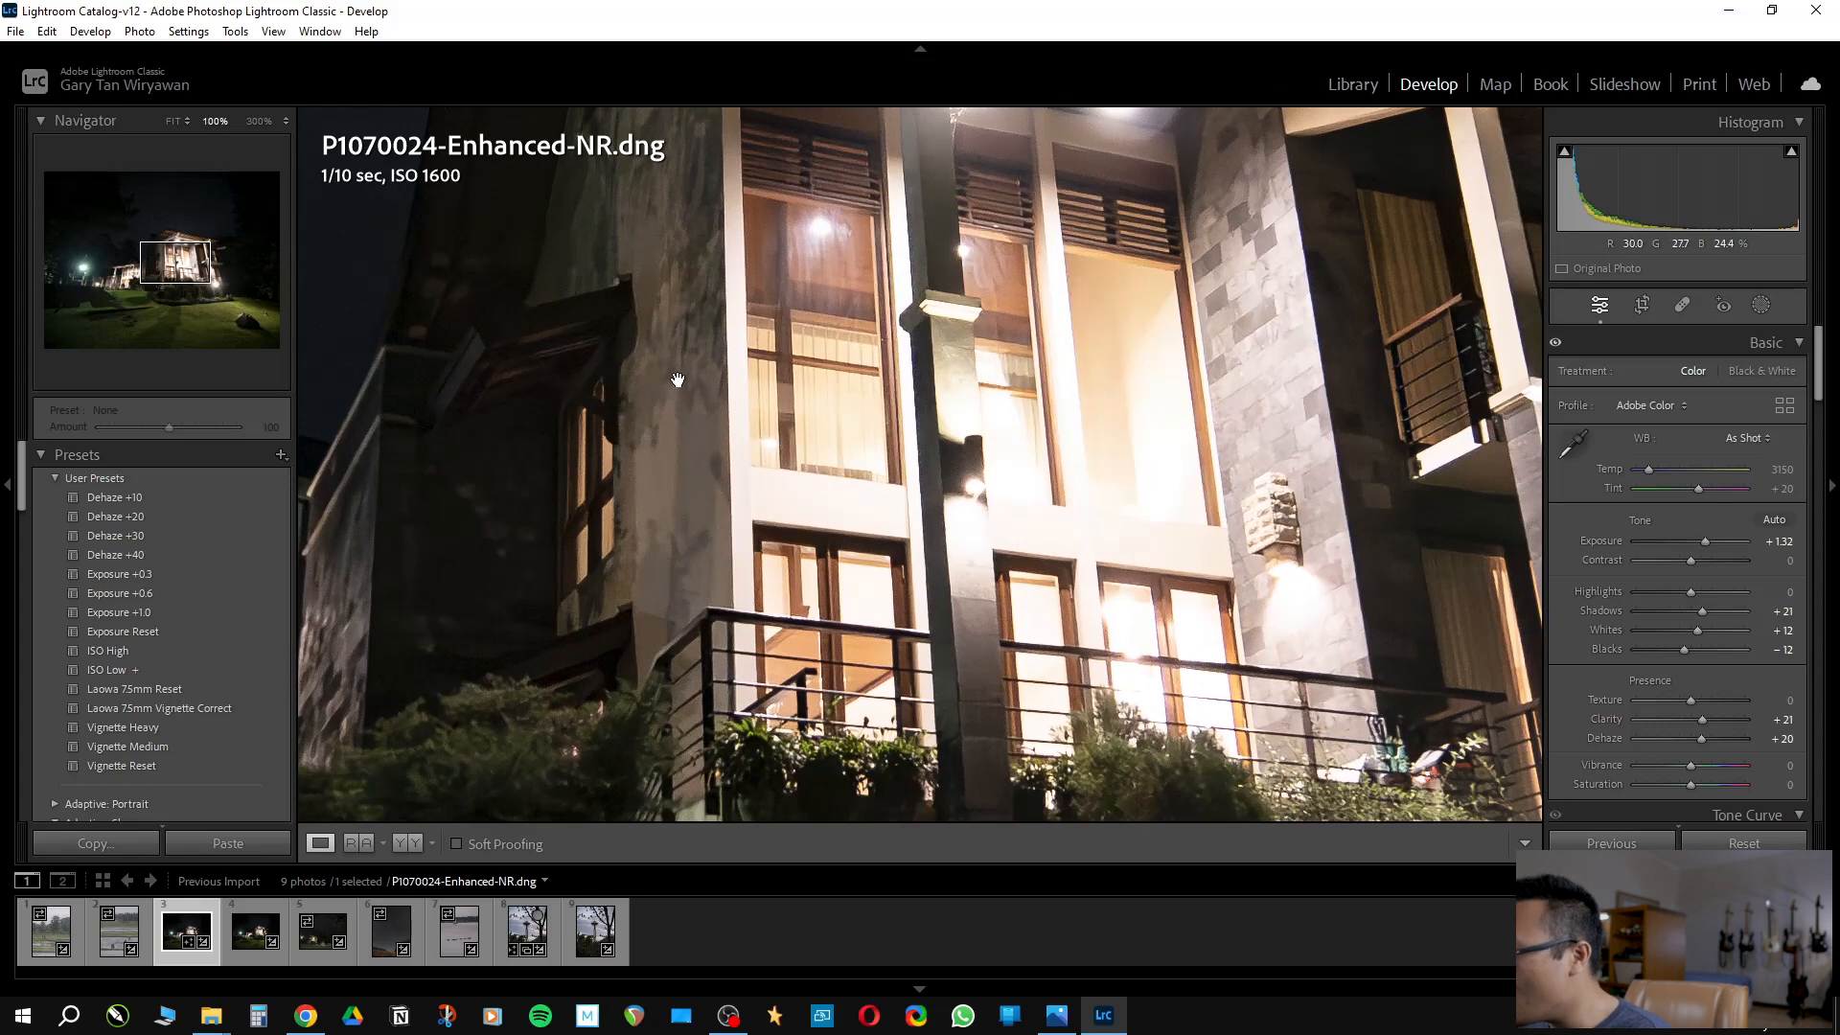
drag(715, 390, 632, 565)
drag(580, 466, 676, 400)
drag(845, 363, 811, 322)
drag(1130, 351, 1049, 290)
drag(1166, 482, 1113, 371)
drag(993, 405, 1148, 416)
drag(1042, 486, 1057, 279)
drag(808, 446, 853, 297)
Inspect the lawn and the large rock of the enhanced night house photo at 100%, and return to the full view
drag(741, 503, 1140, 403)
drag(556, 651, 800, 542)
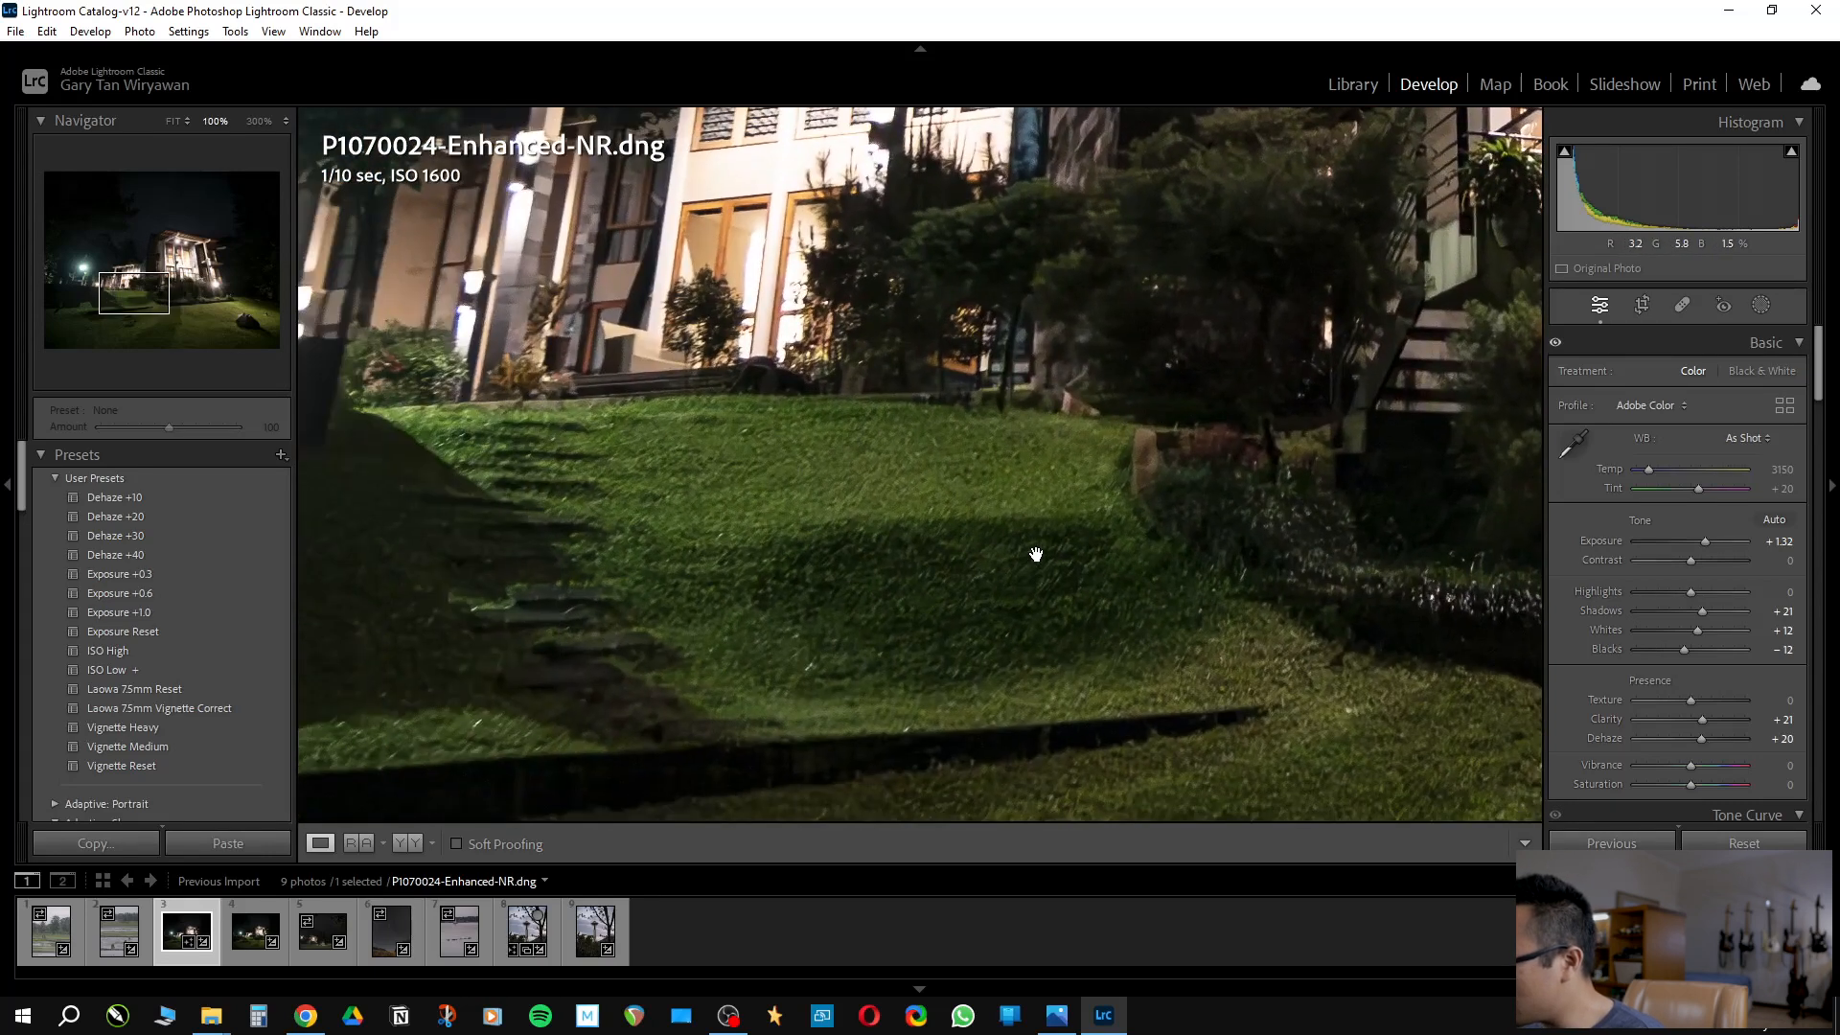
drag(1111, 647, 858, 411)
drag(1173, 575, 903, 419)
drag(1239, 527, 758, 437)
drag(1176, 400, 825, 345)
drag(1095, 422, 722, 514)
drag(1129, 332, 866, 378)
drag(969, 291, 1015, 336)
drag(1006, 622, 950, 447)
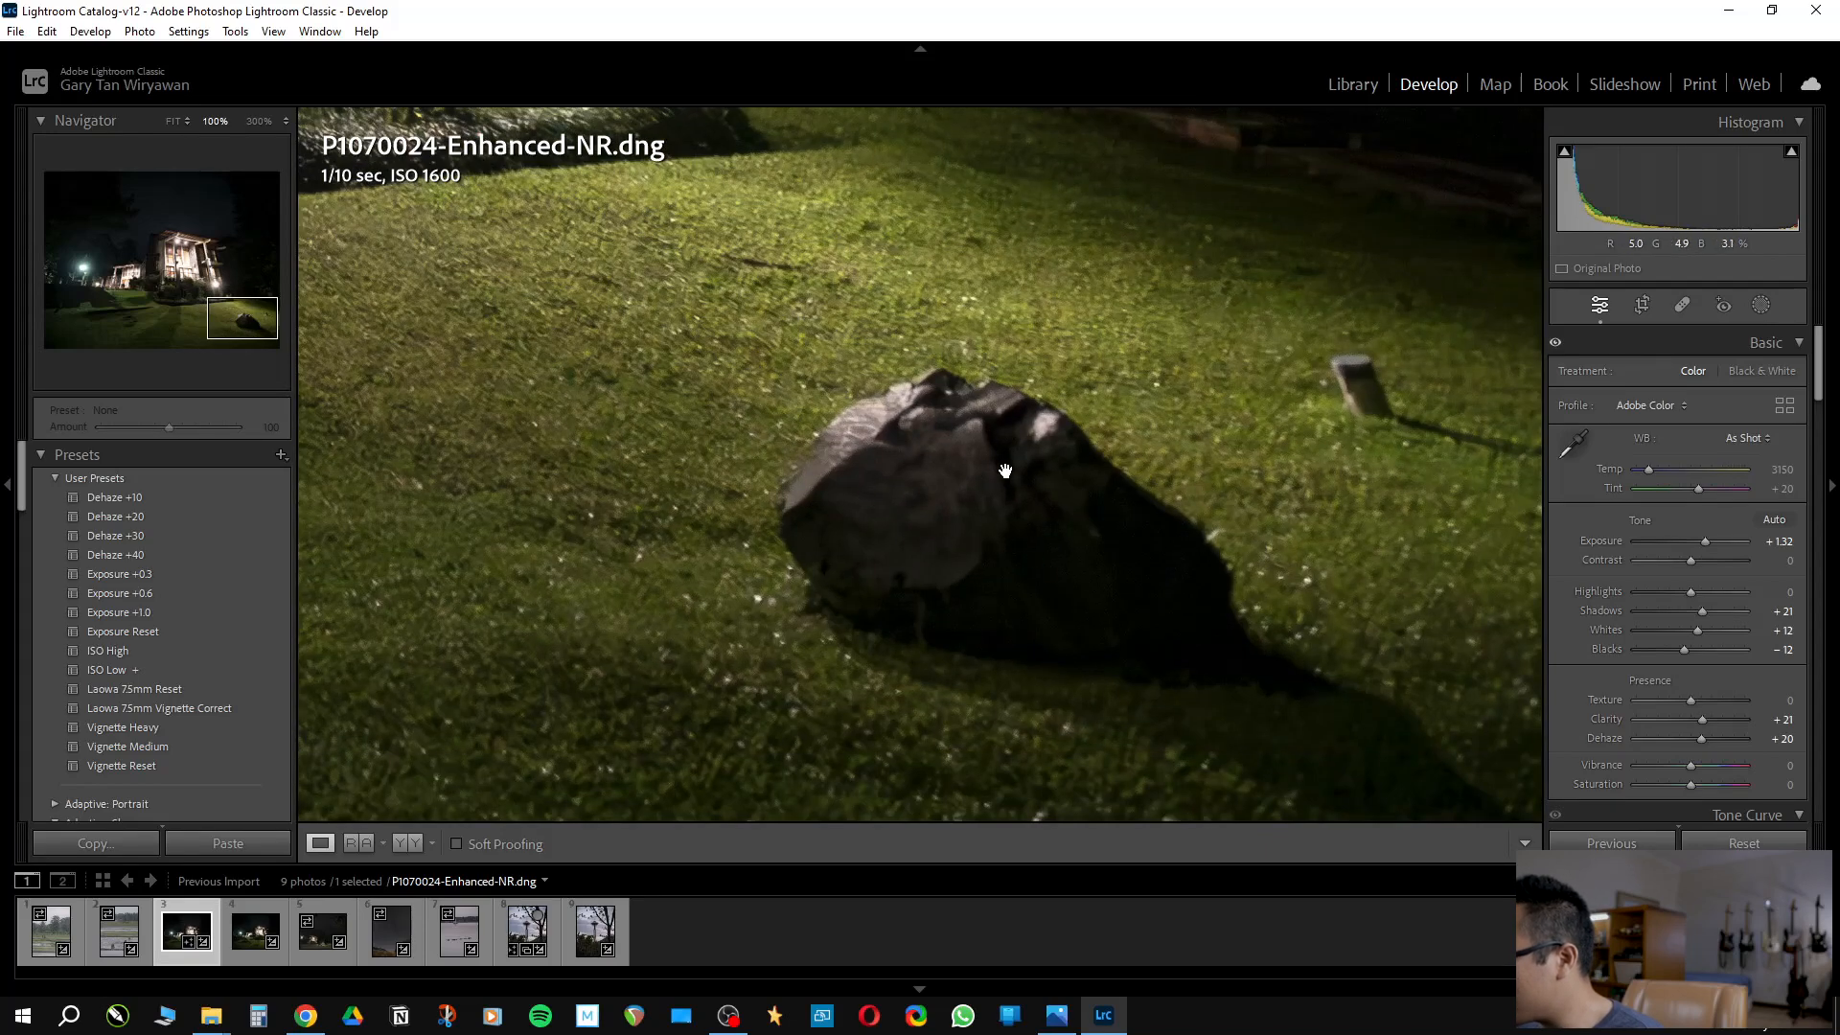
drag(975, 482, 849, 592)
click(785, 394)
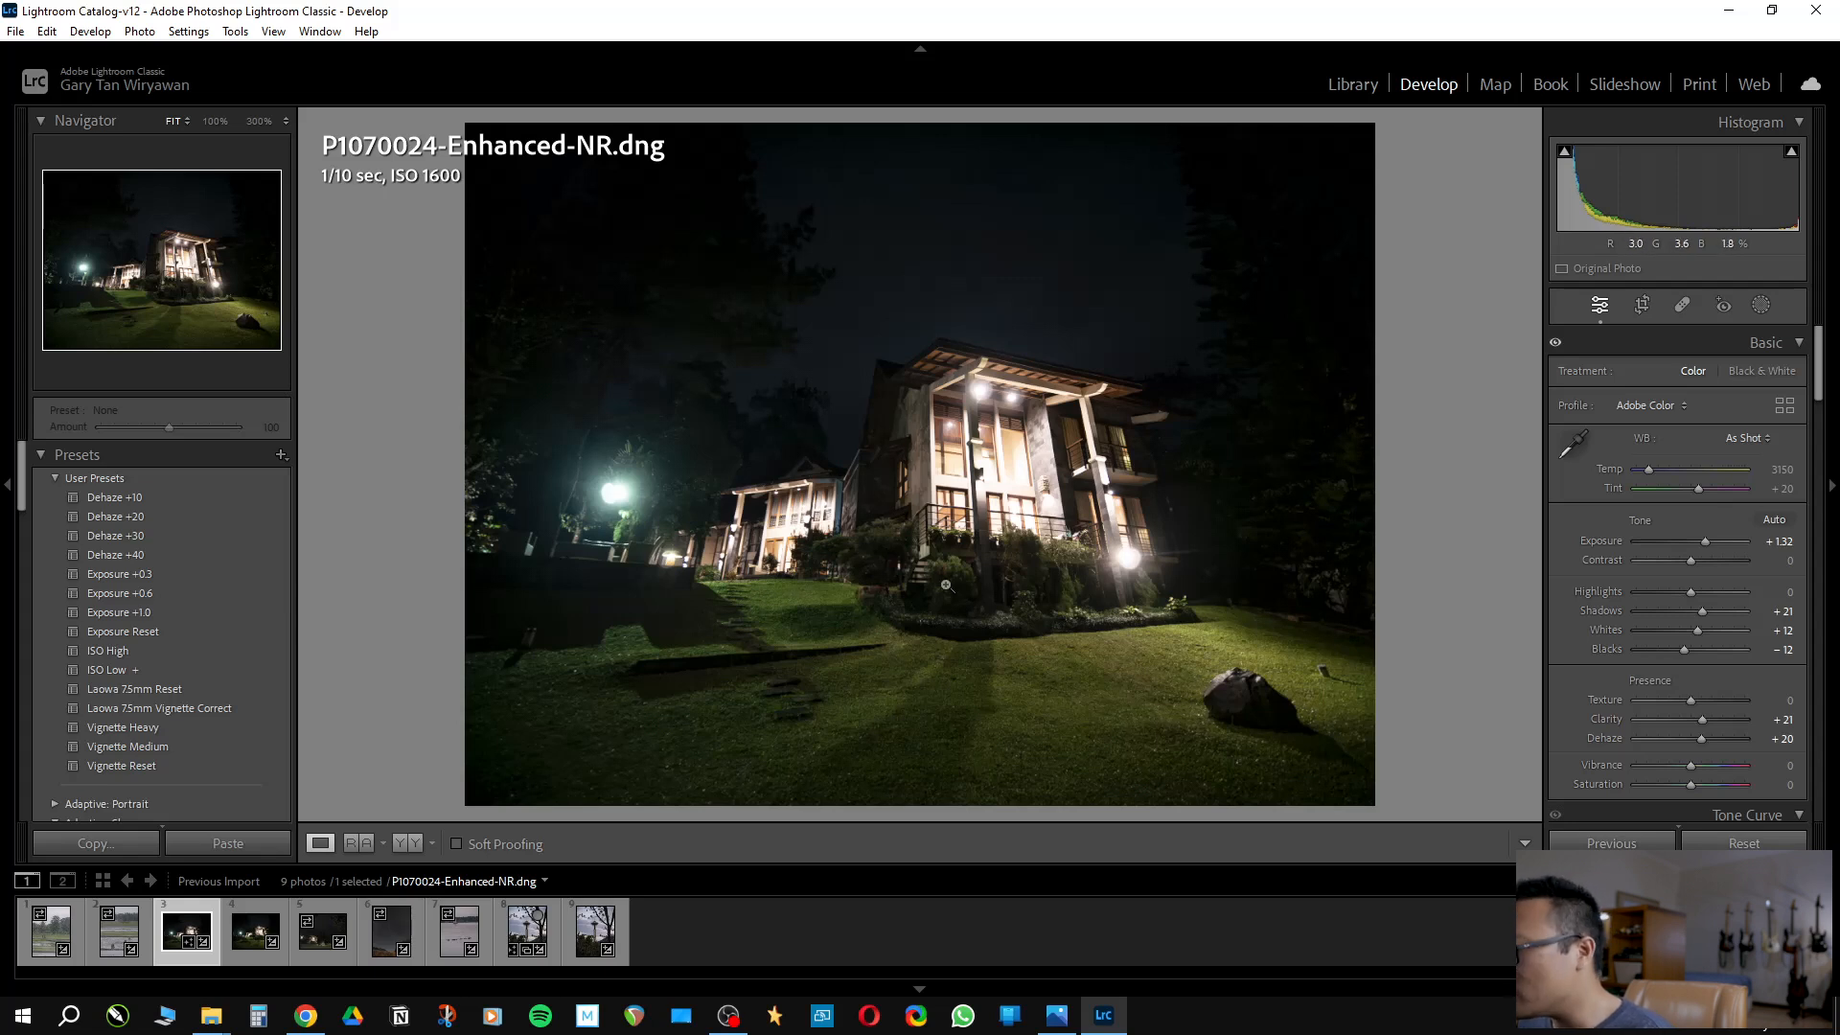
Check the garden lamp and surrounding dark trees of the enhanced photo at 100%, and return to the full view
click(569, 566)
drag(821, 574, 1112, 665)
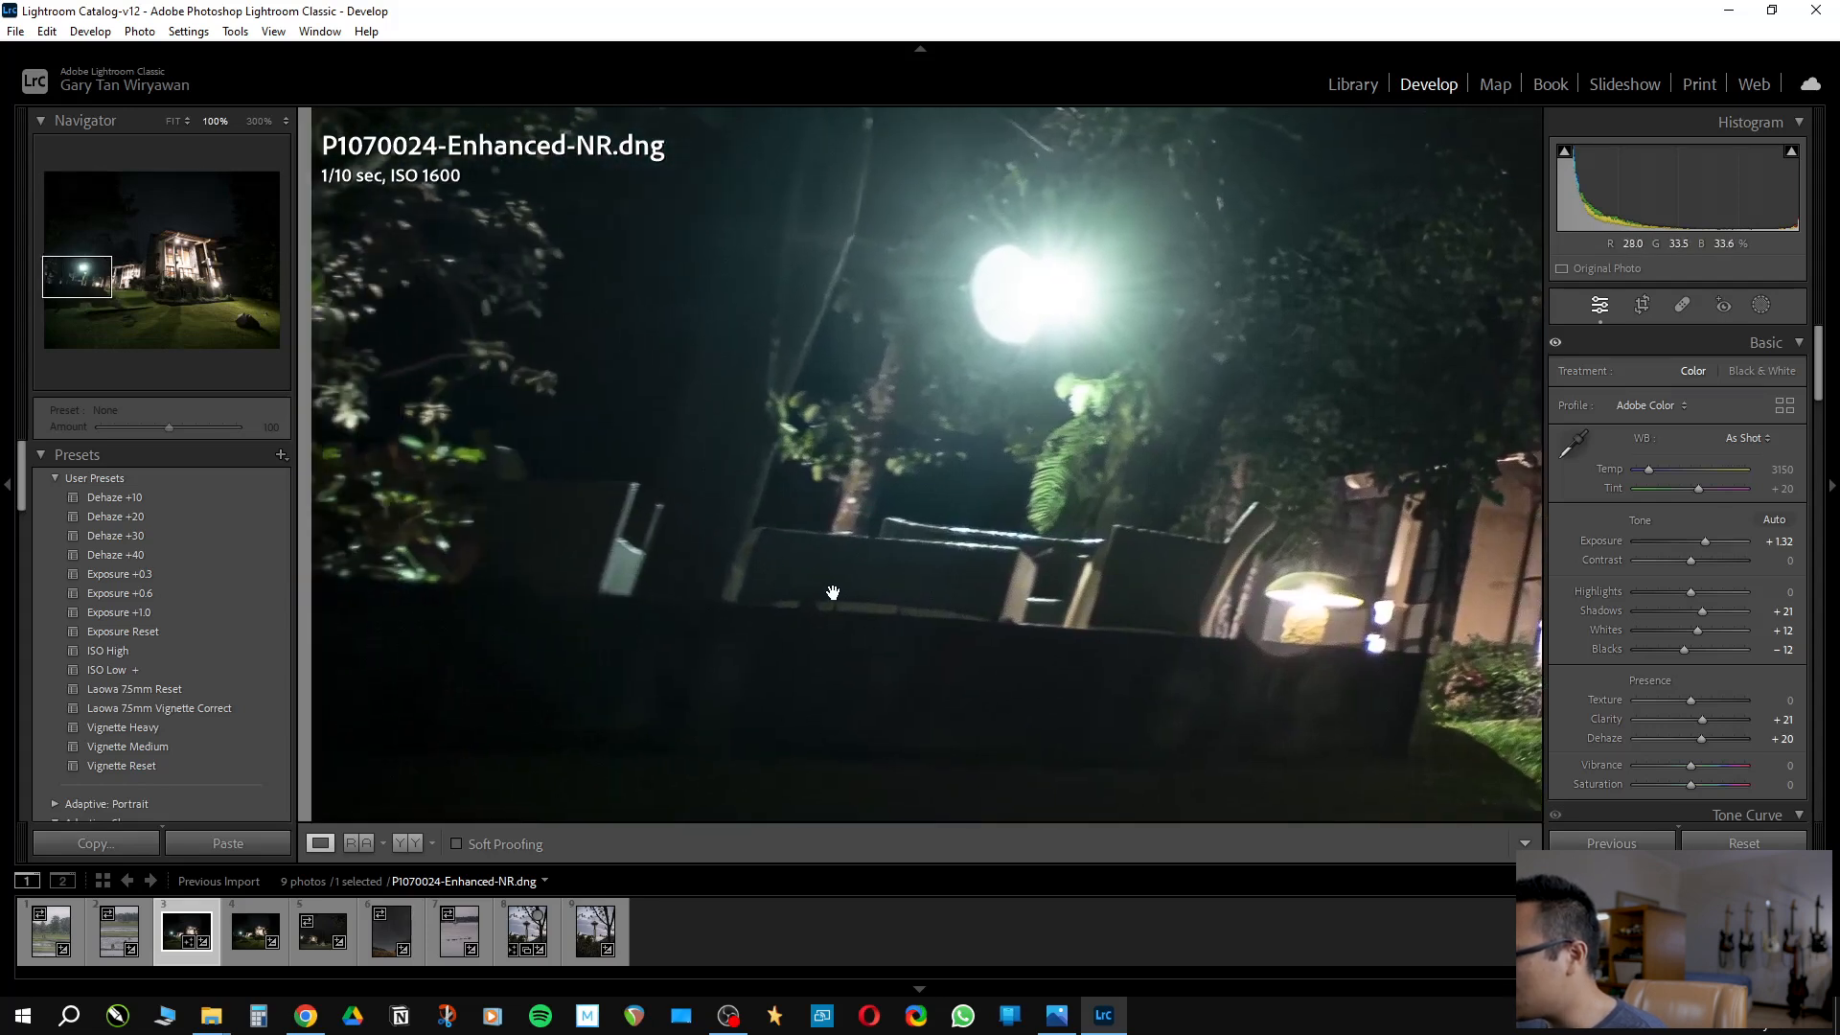
click(948, 566)
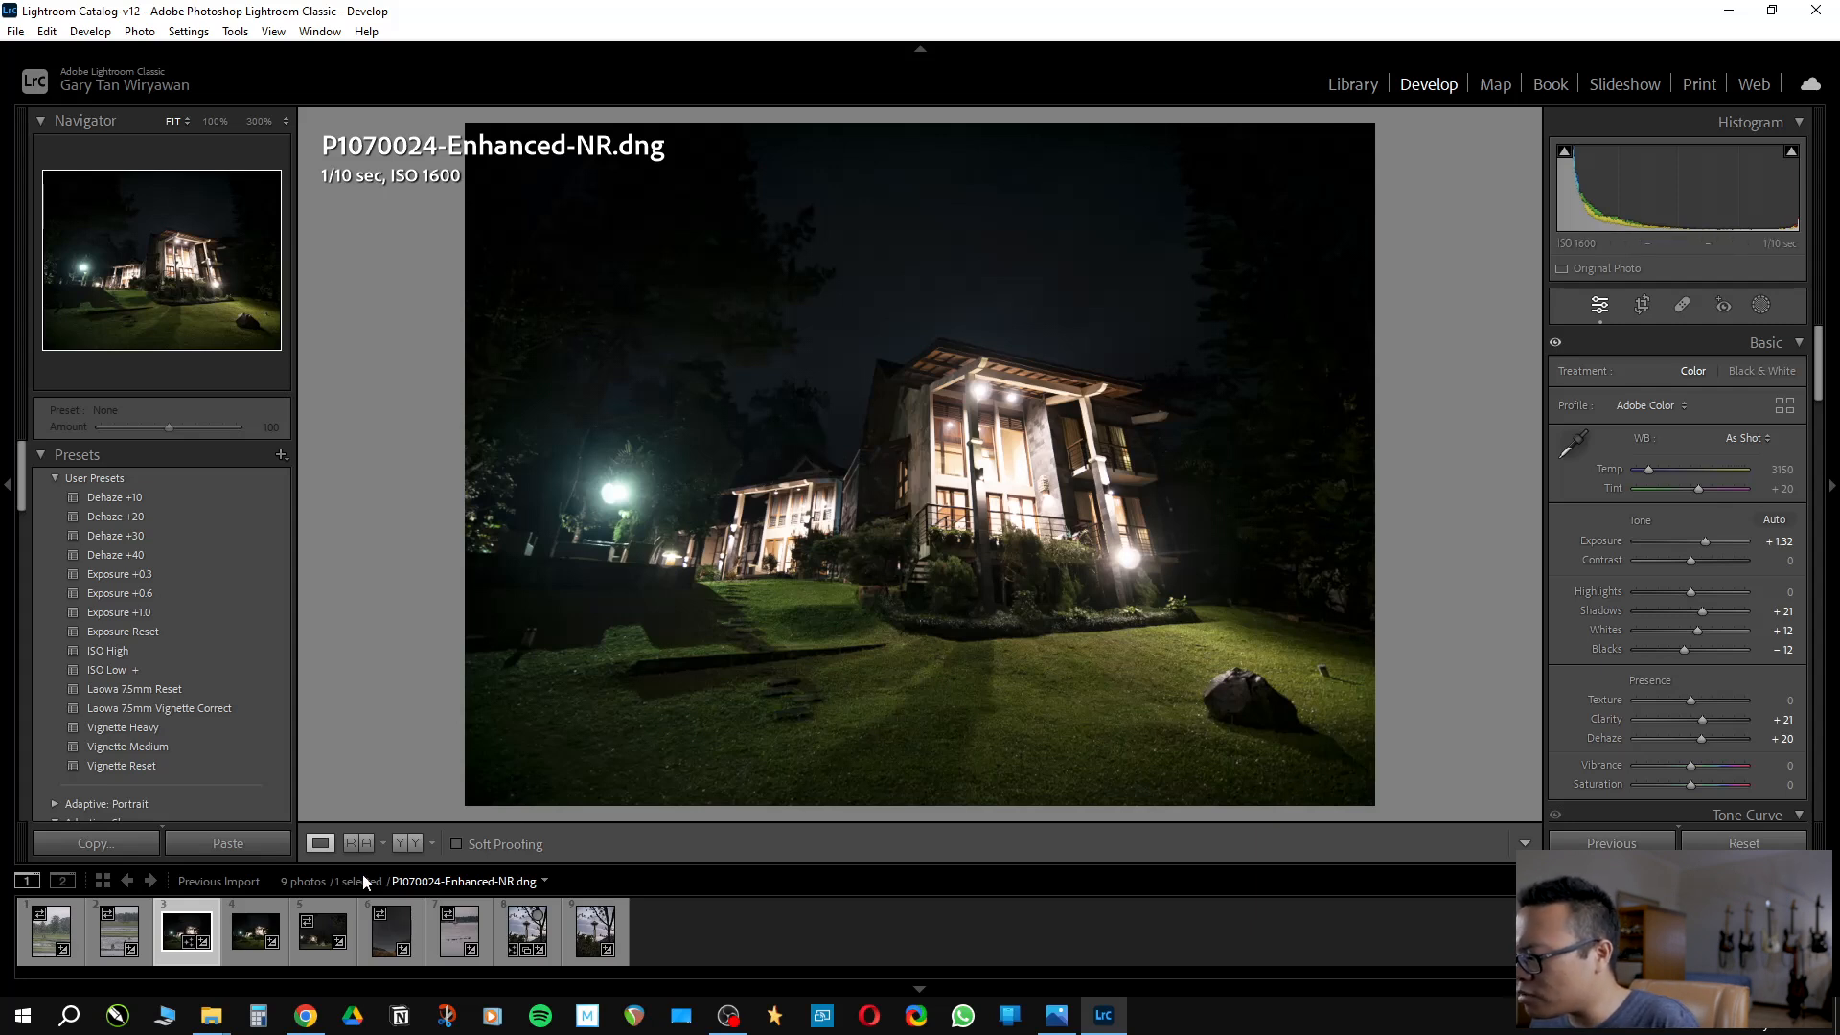
Set P1070024.RW2 as the reference photo beside the enhanced DNG, and magnify both at the house's roof corner
click(353, 842)
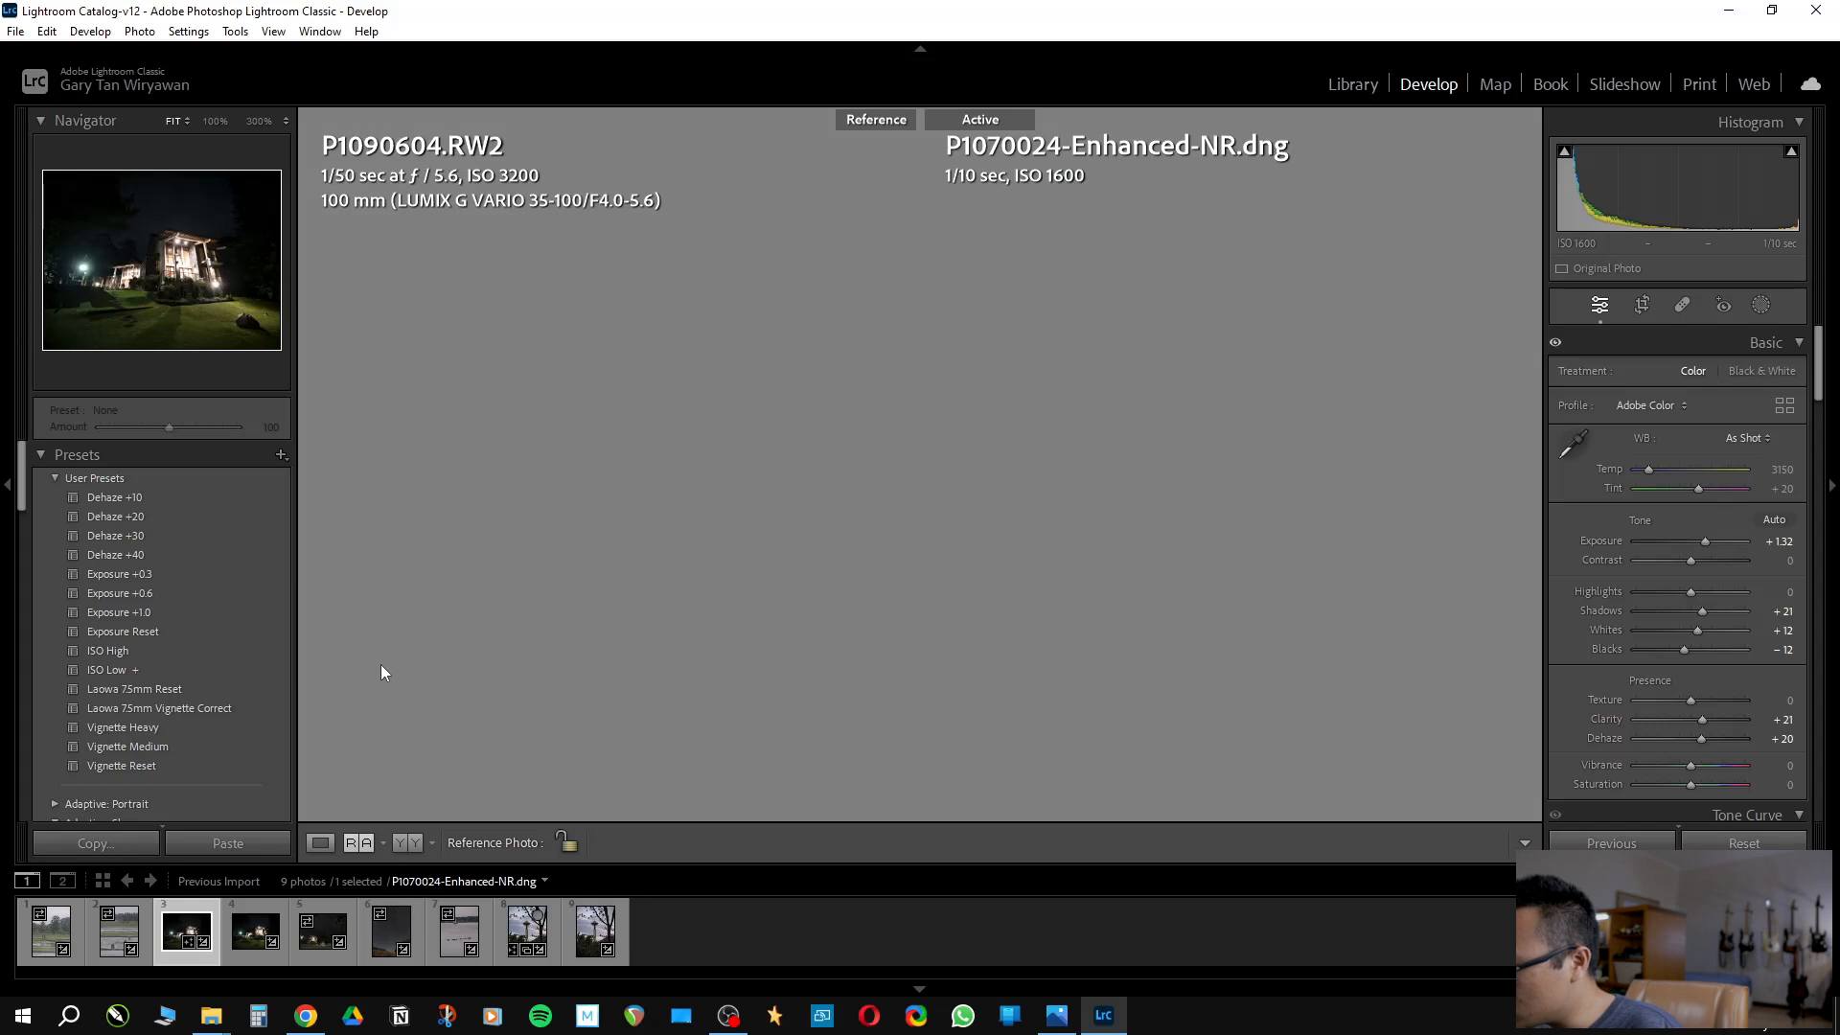
drag(255, 930, 496, 519)
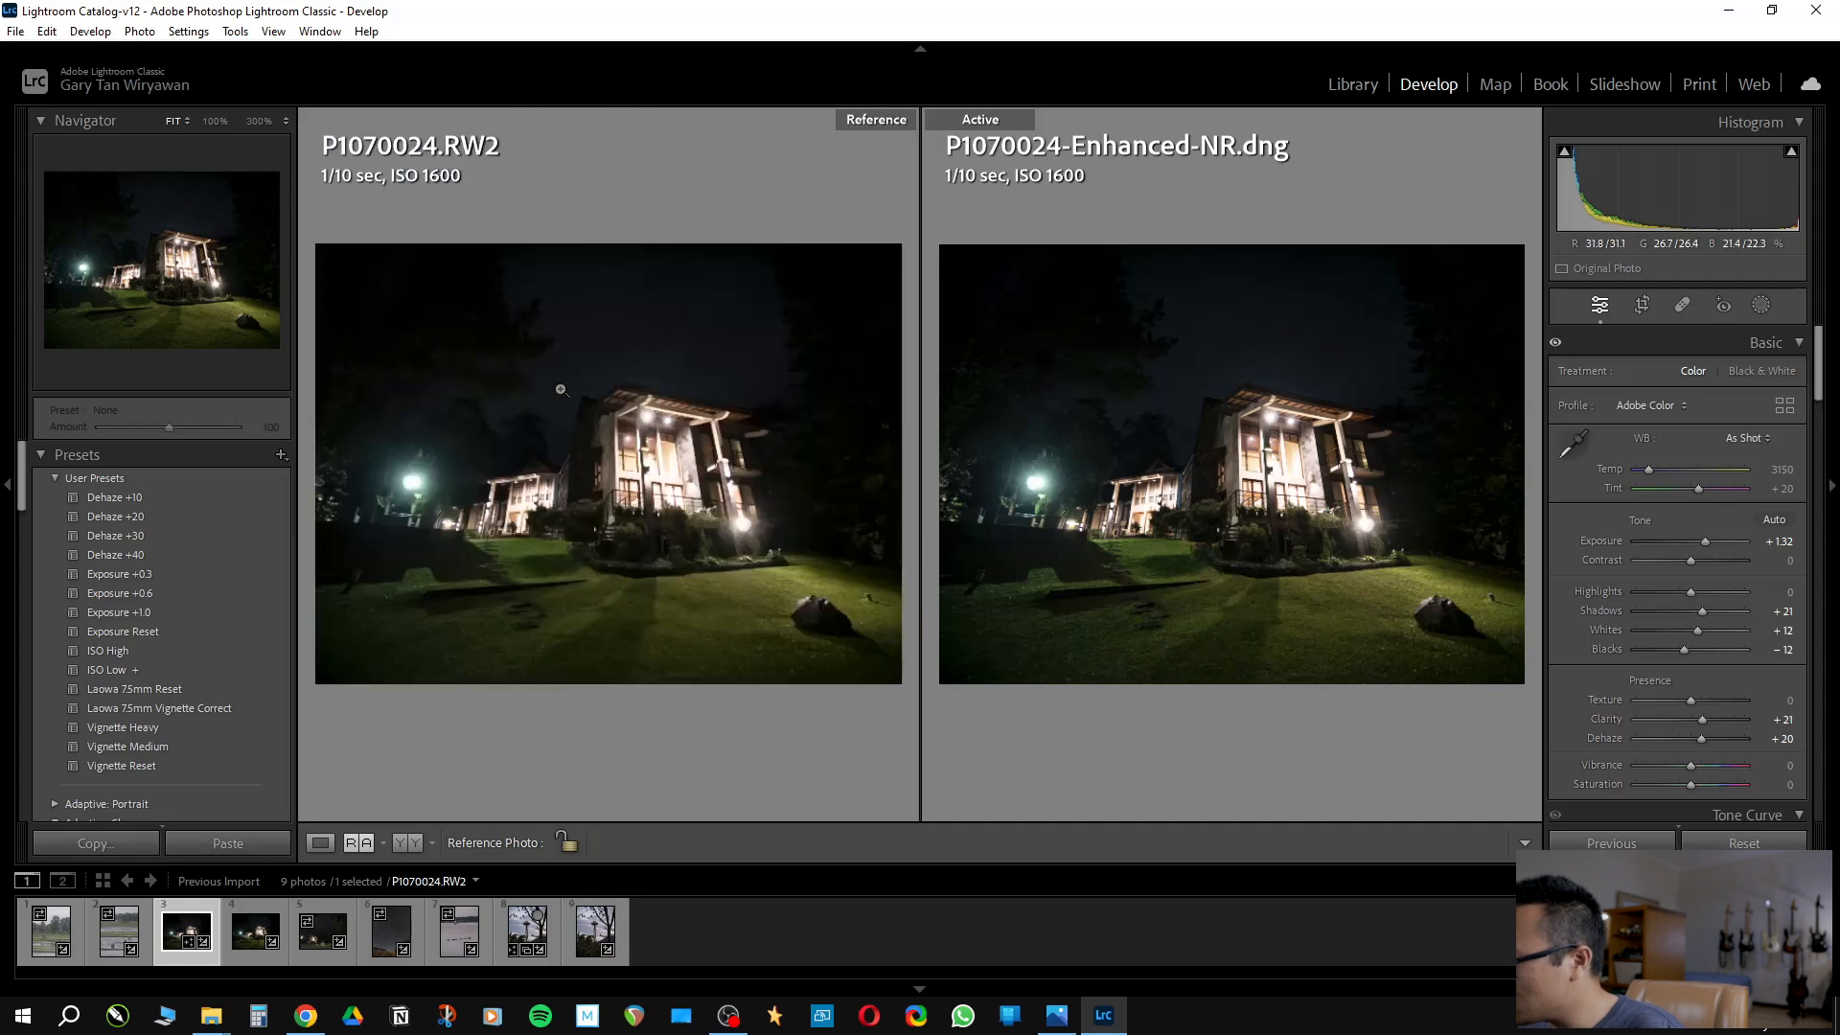
click(624, 422)
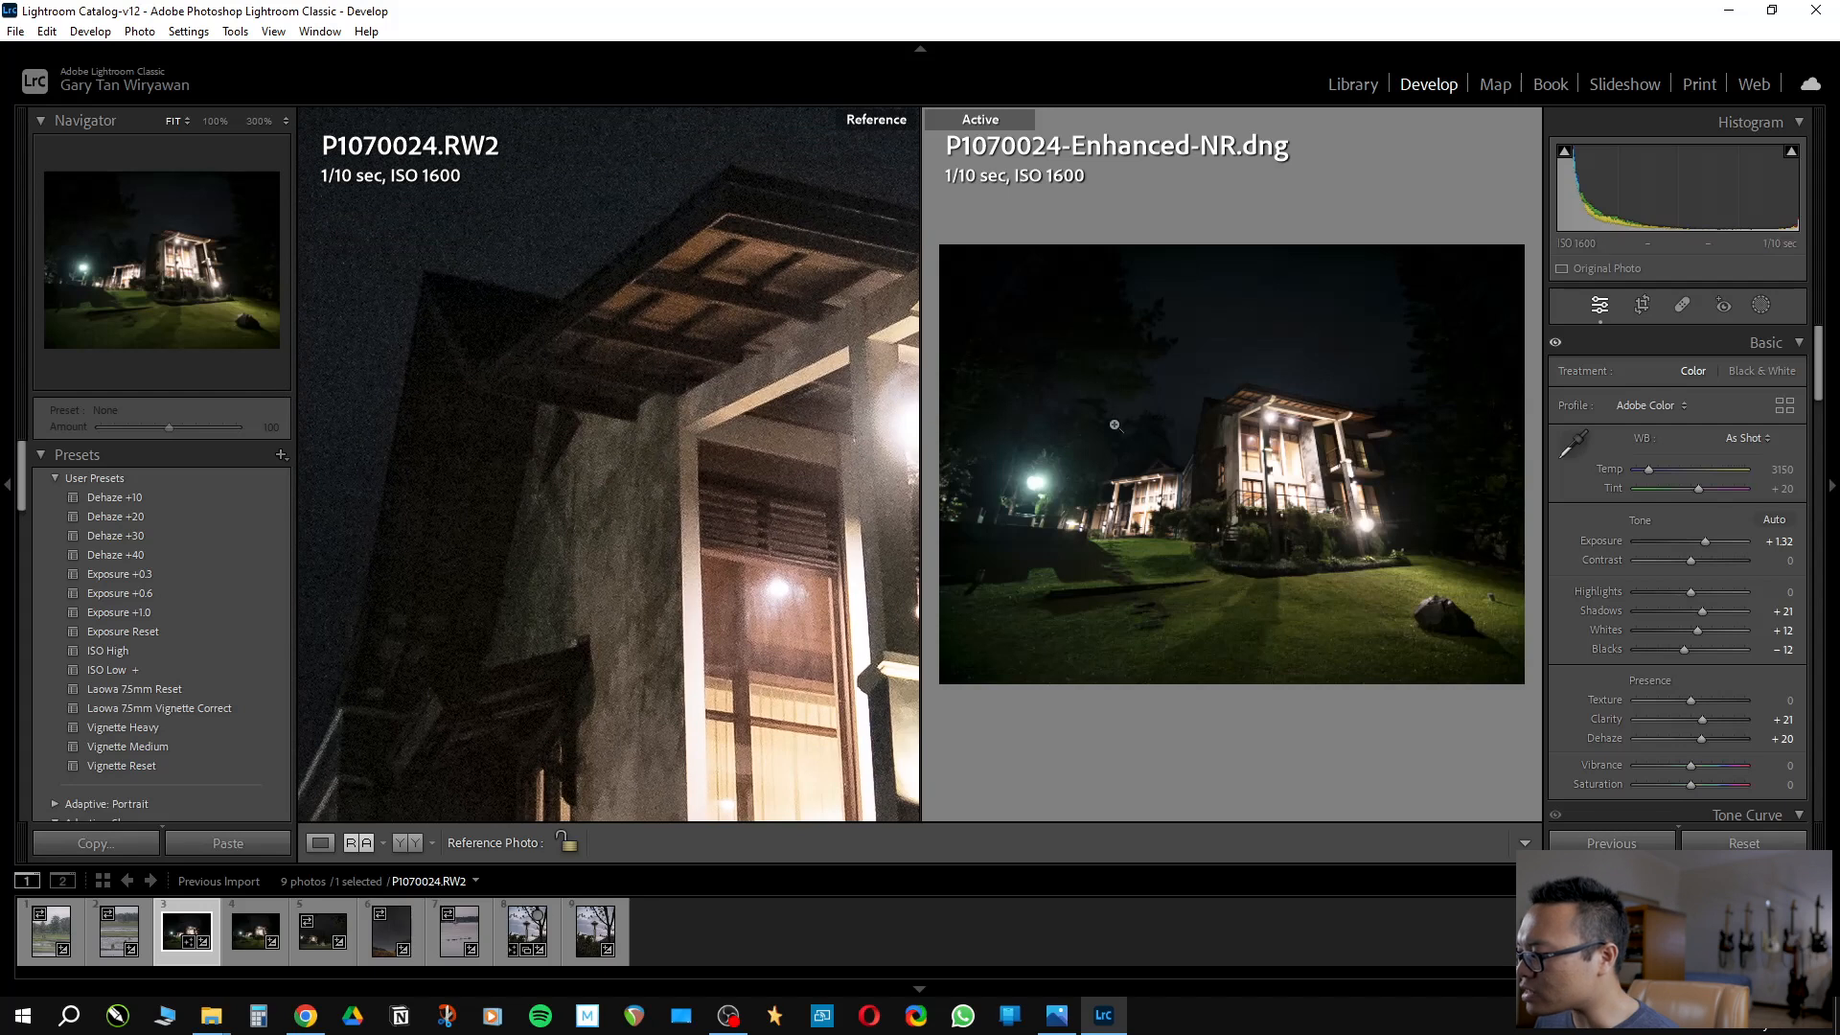
drag(1114, 425, 1270, 384)
drag(712, 489, 703, 461)
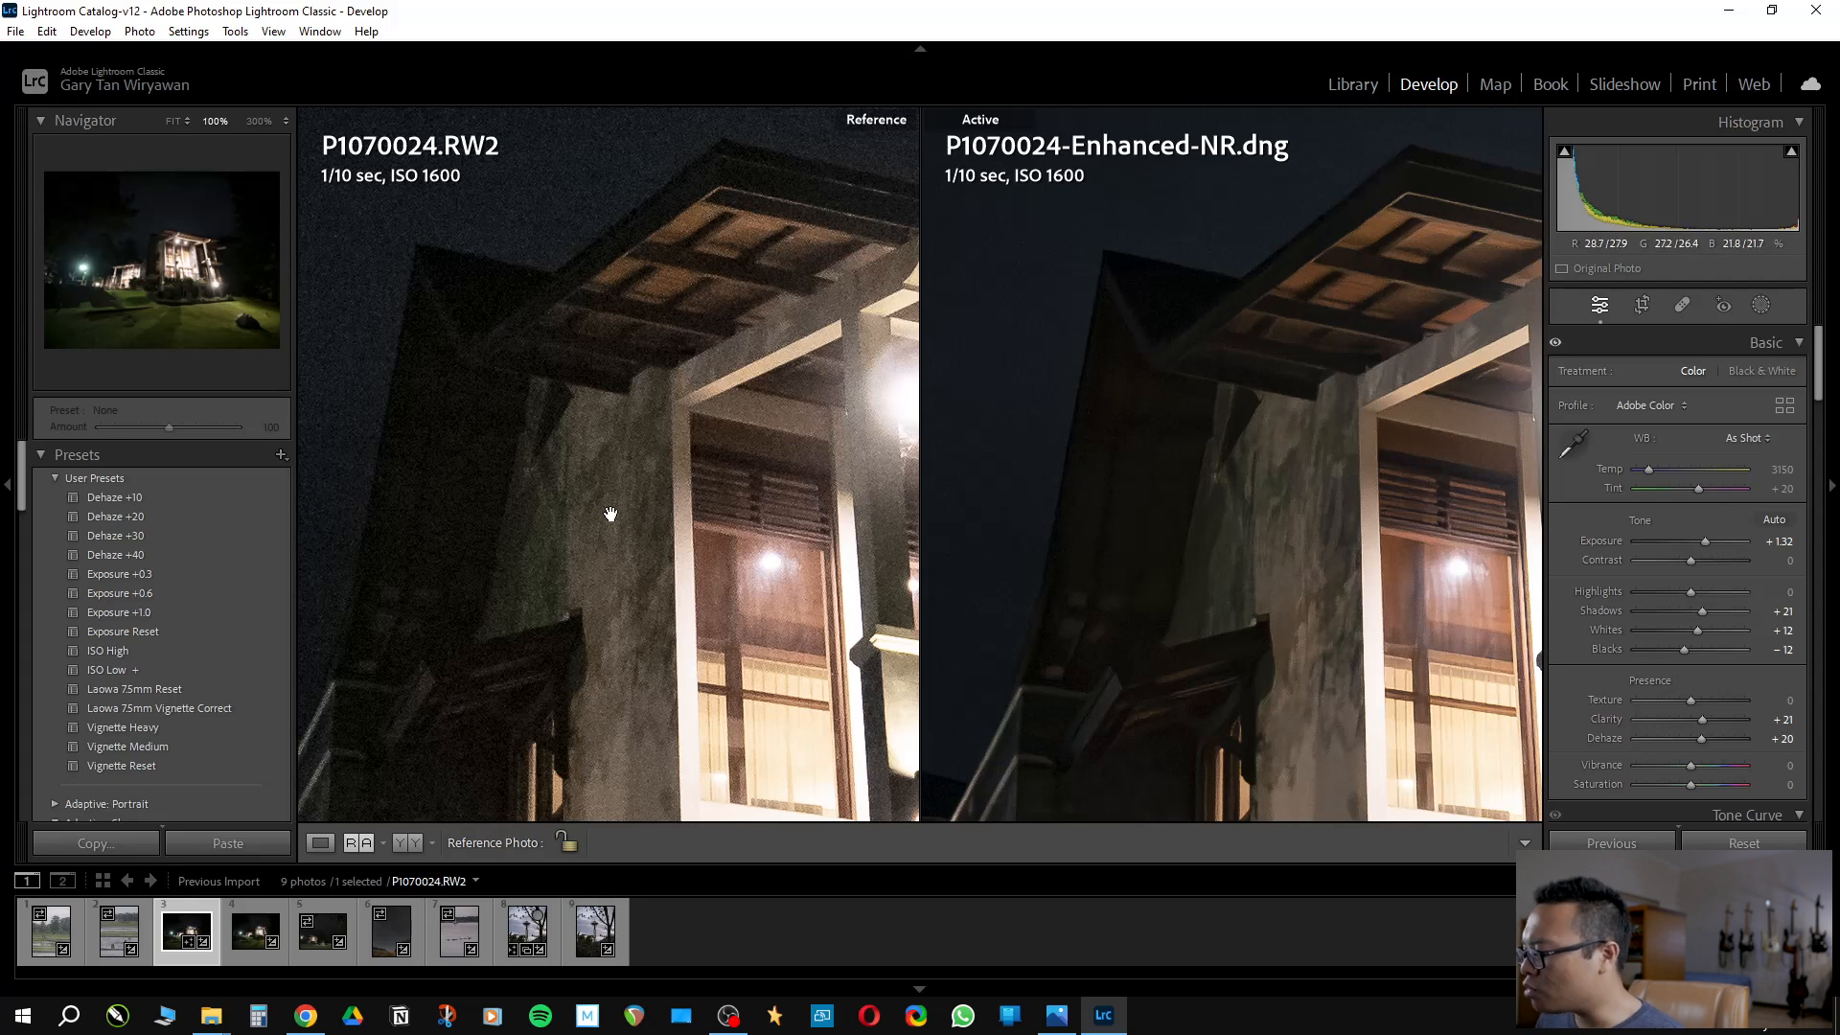
Compare the roof beams, lit windows, columns and stone wall side by side in the original and enhanced photos
drag(617, 560, 604, 510)
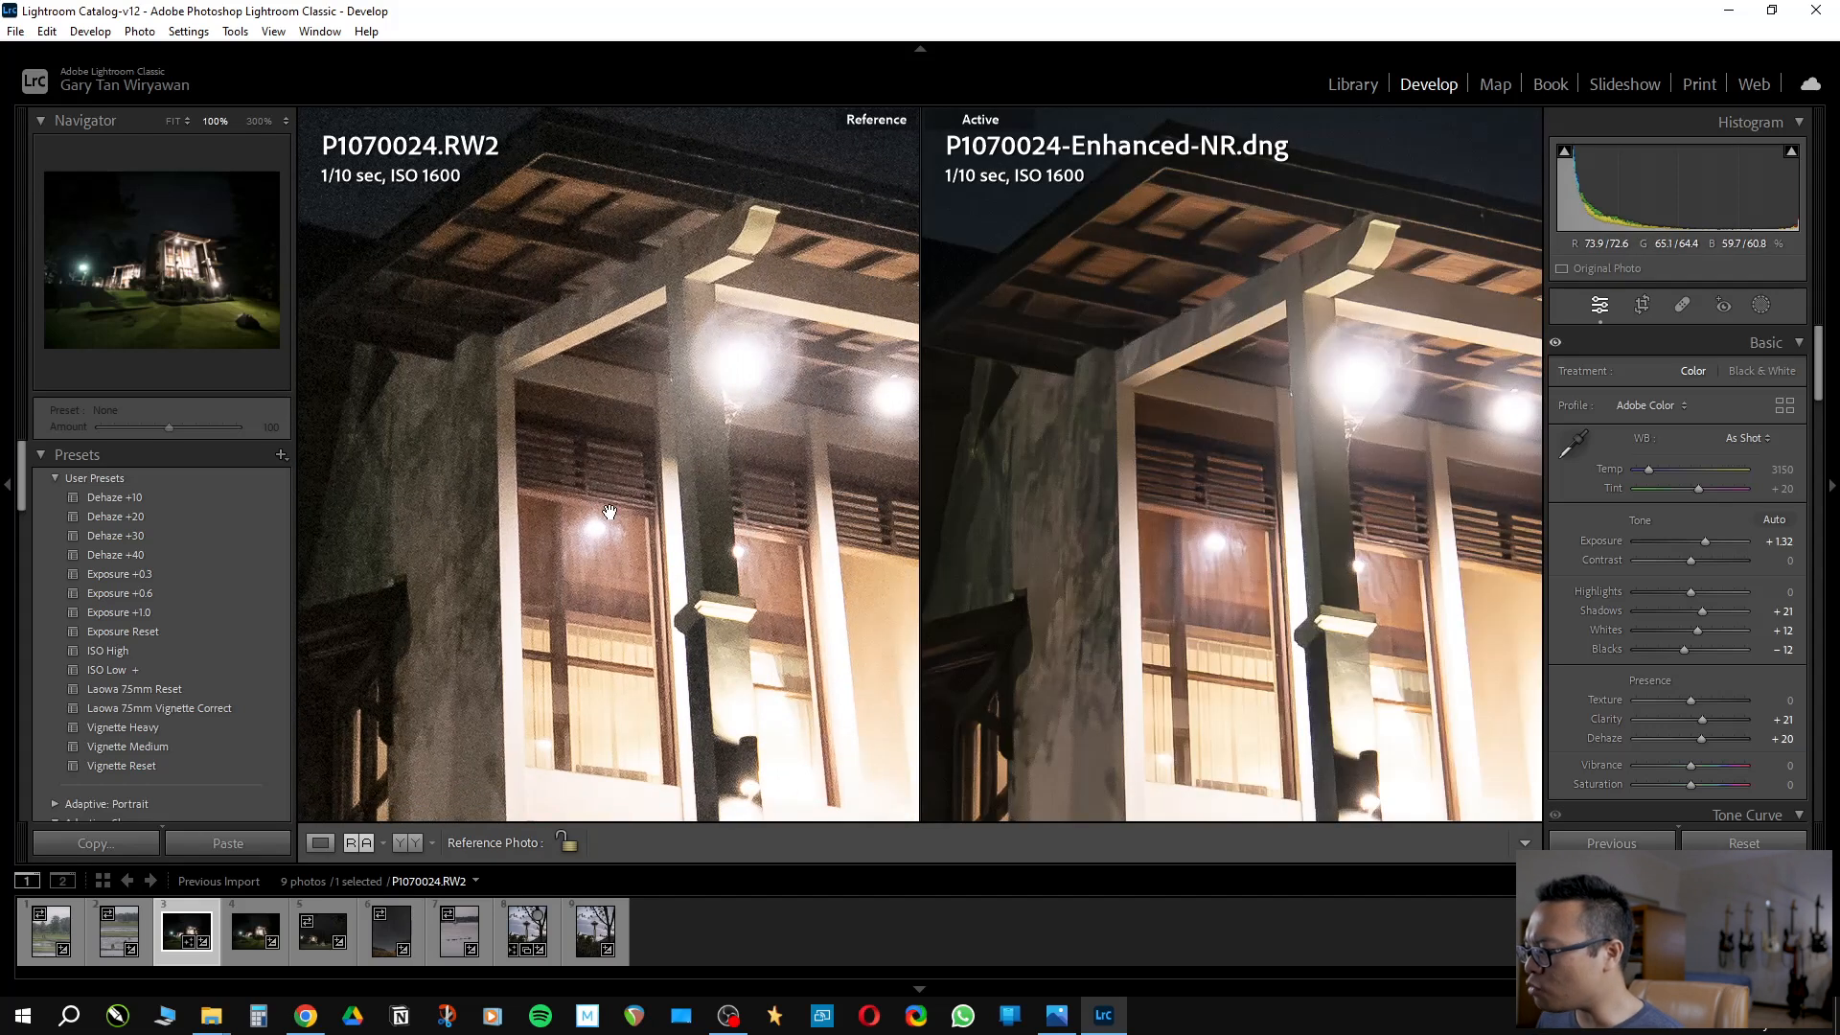
drag(1190, 588, 1142, 553)
drag(782, 572, 667, 546)
drag(1198, 588, 1076, 570)
drag(853, 508, 778, 487)
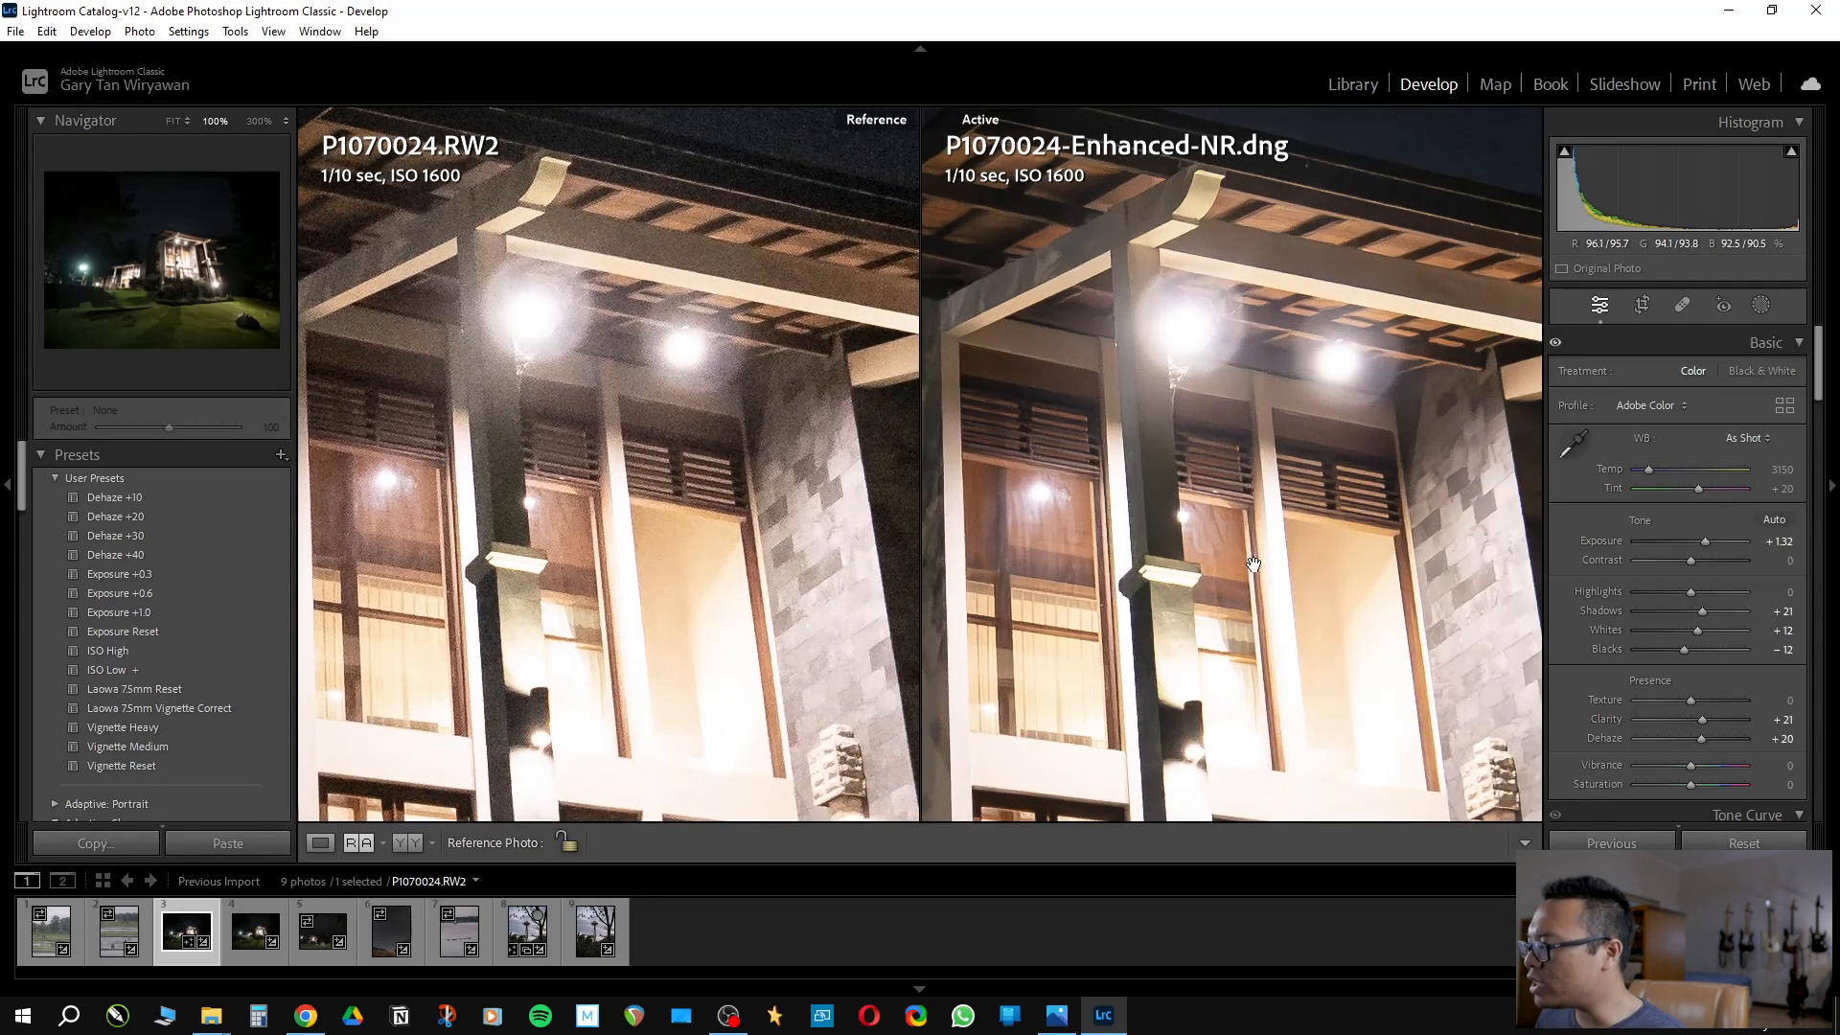
drag(1236, 540, 1173, 508)
drag(817, 572, 705, 499)
drag(1282, 567, 1258, 493)
drag(821, 549, 676, 257)
drag(1221, 570, 1215, 407)
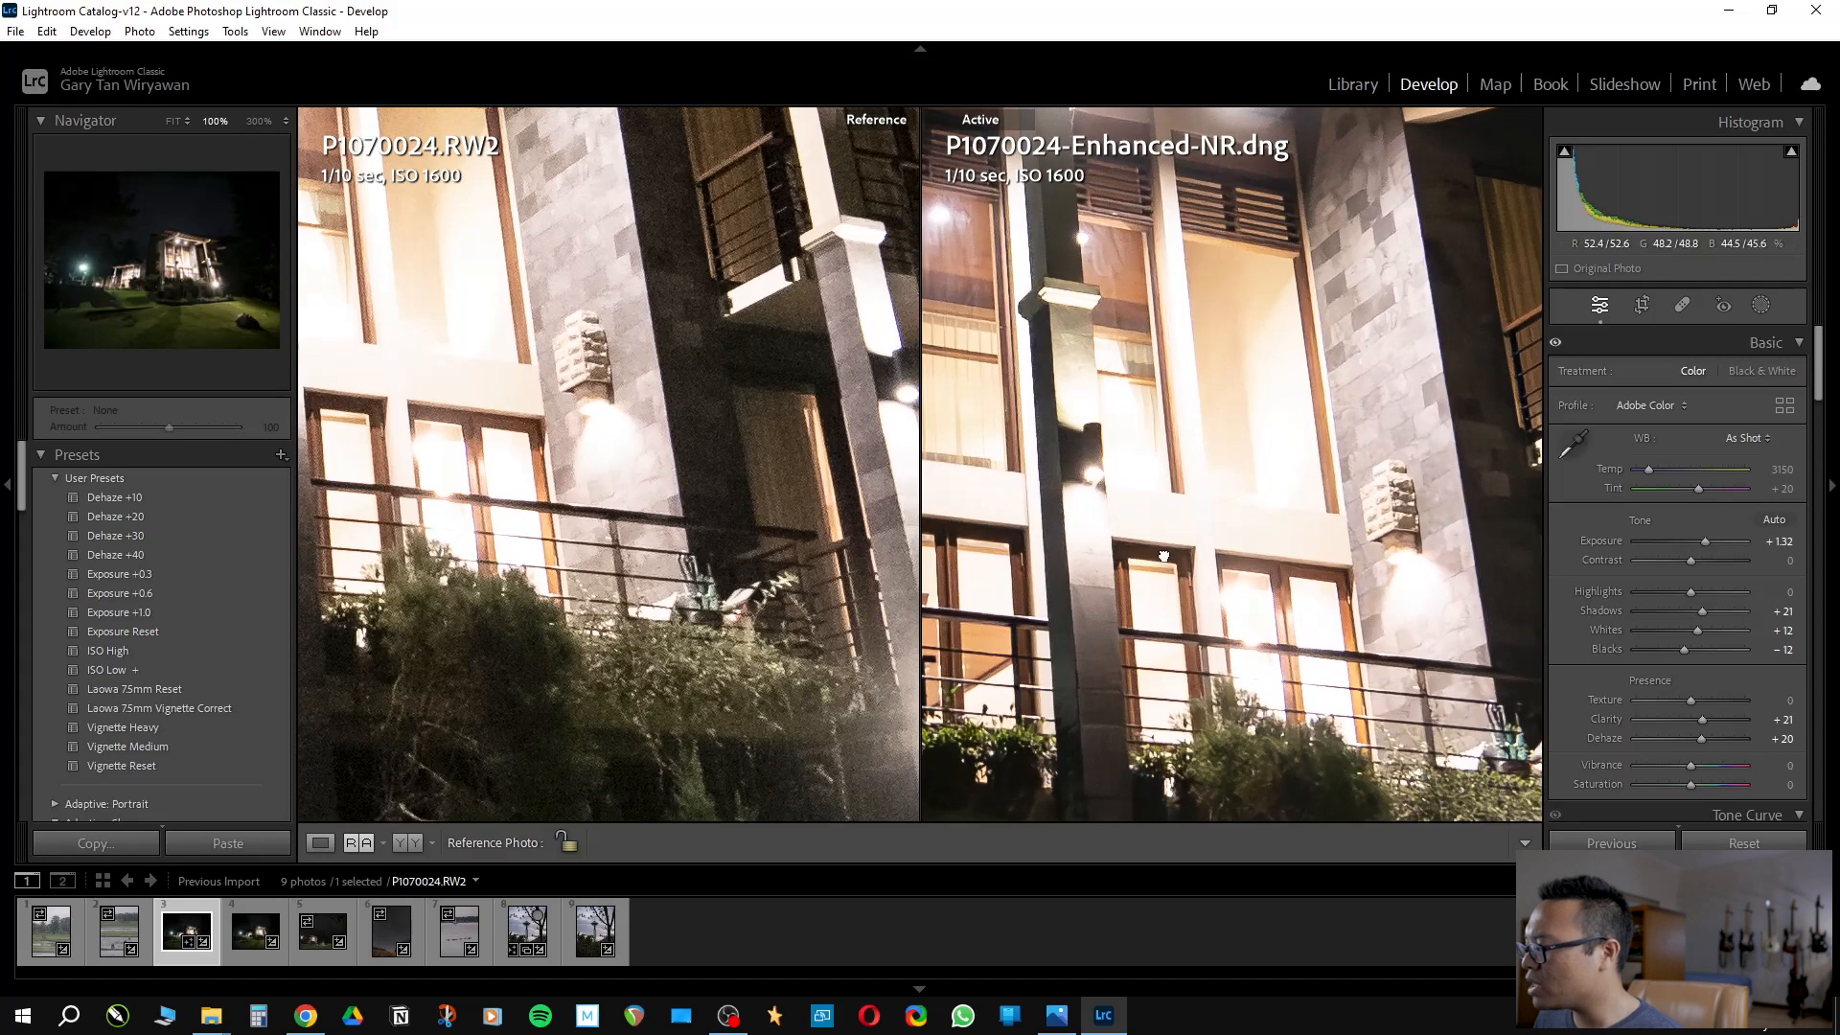
Compare the balcony, shrubs, trees and lawn in the original and enhanced photos, and return both to the full view
drag(1162, 556, 1208, 427)
drag(1090, 667, 1134, 541)
drag(609, 761, 730, 663)
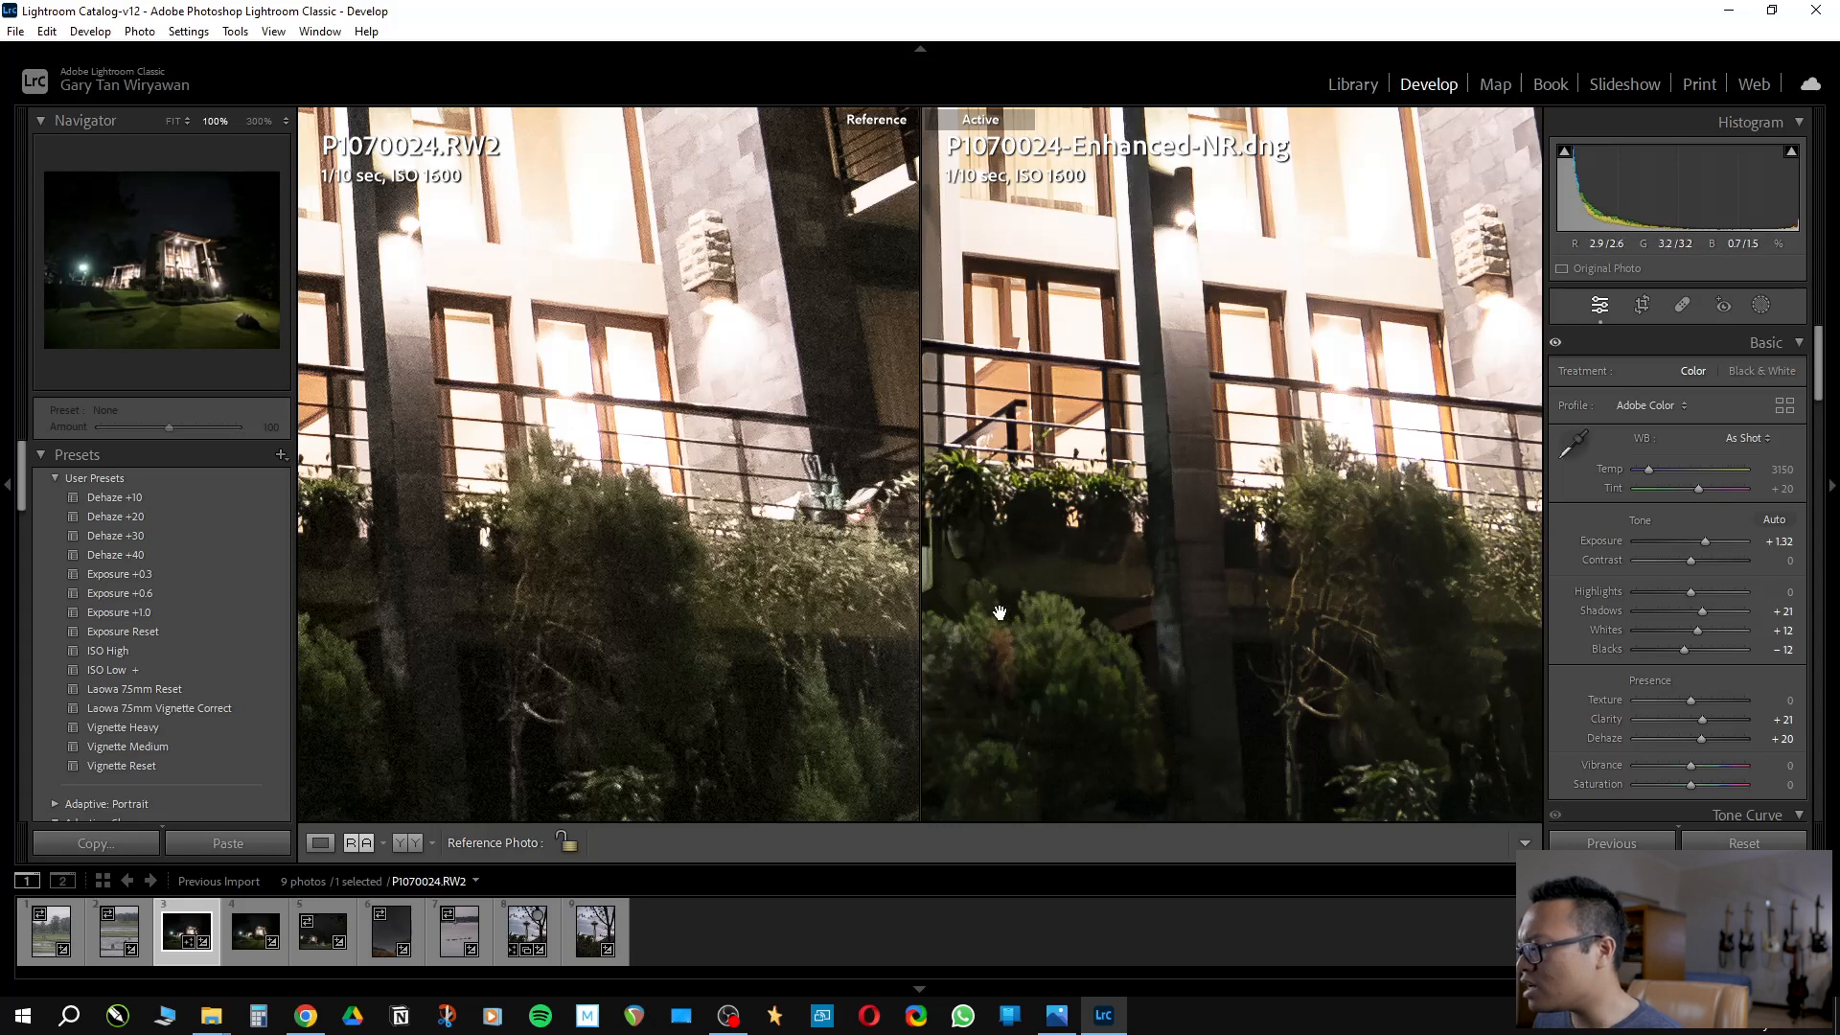
drag(753, 616, 790, 557)
drag(1097, 641, 1228, 581)
drag(651, 604, 751, 579)
drag(1141, 575, 1259, 598)
drag(971, 590, 1091, 572)
drag(640, 600, 882, 452)
drag(1155, 618, 1225, 512)
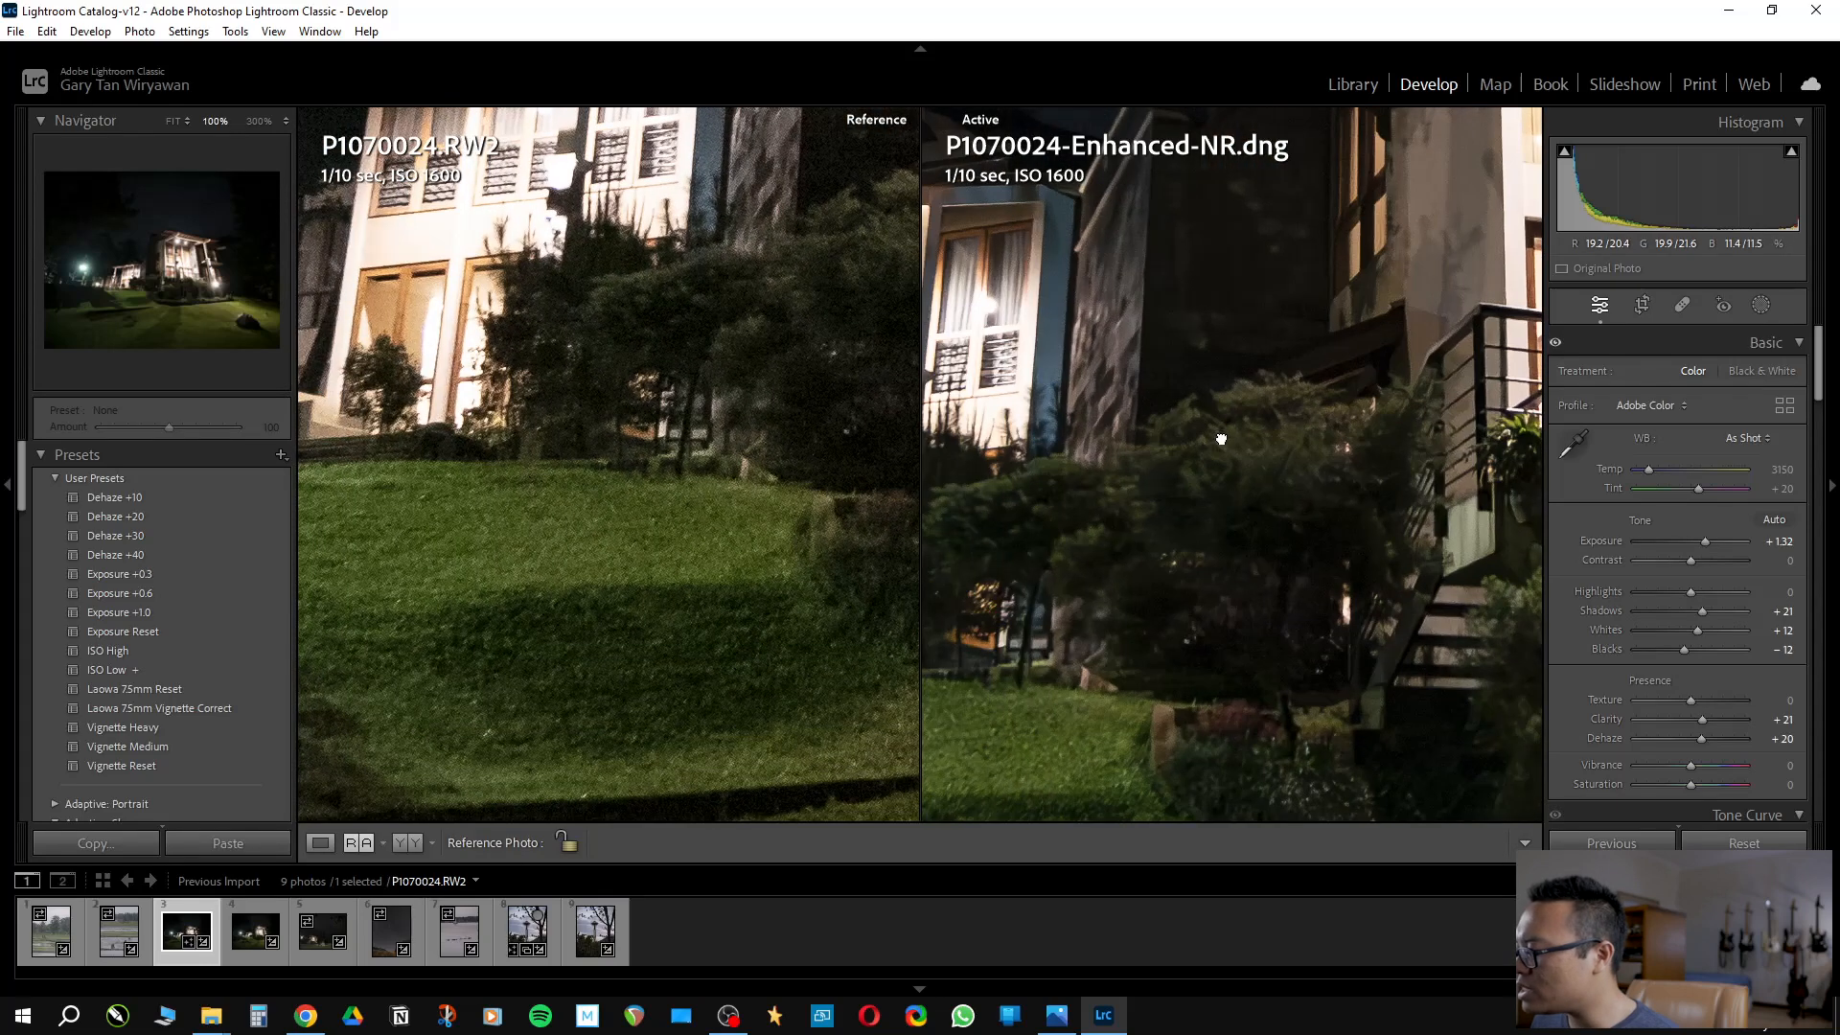
click(1220, 439)
click(688, 477)
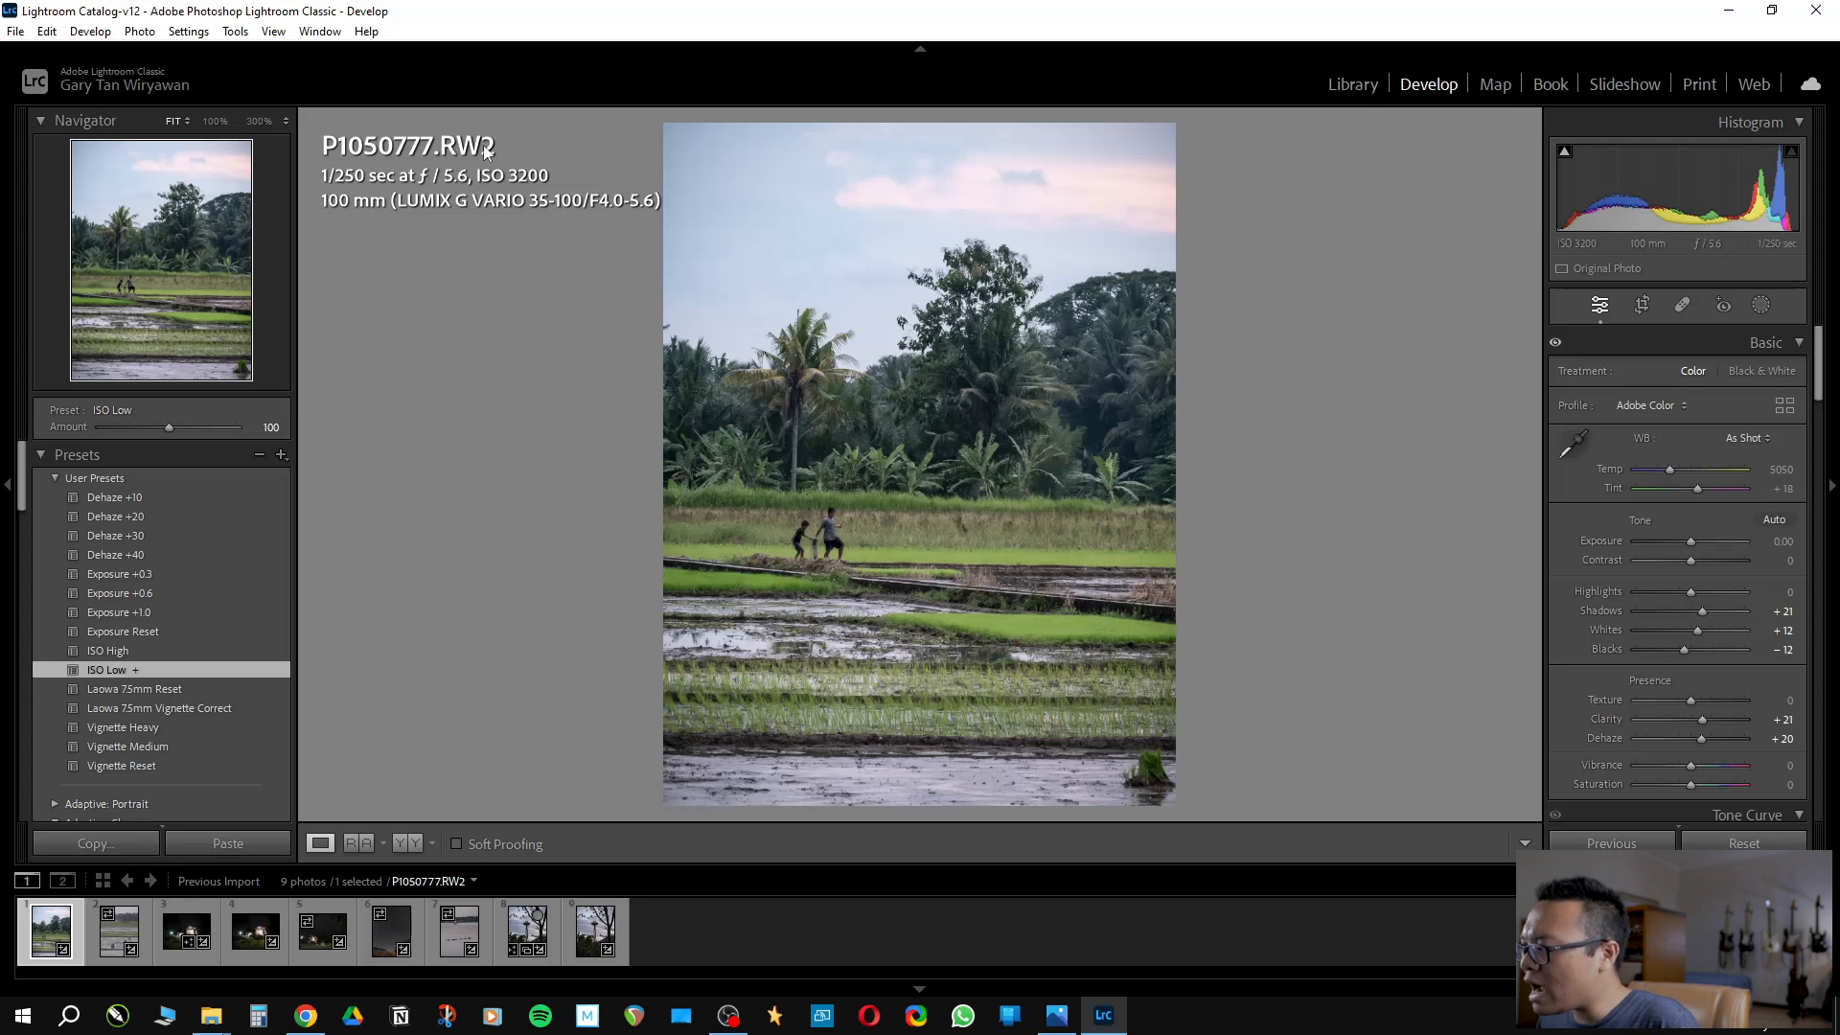
Examine the sky and palm trees of the ISO 3200 rice field photo P1050777.RW2 at 100%, and return to the full view
click(997, 300)
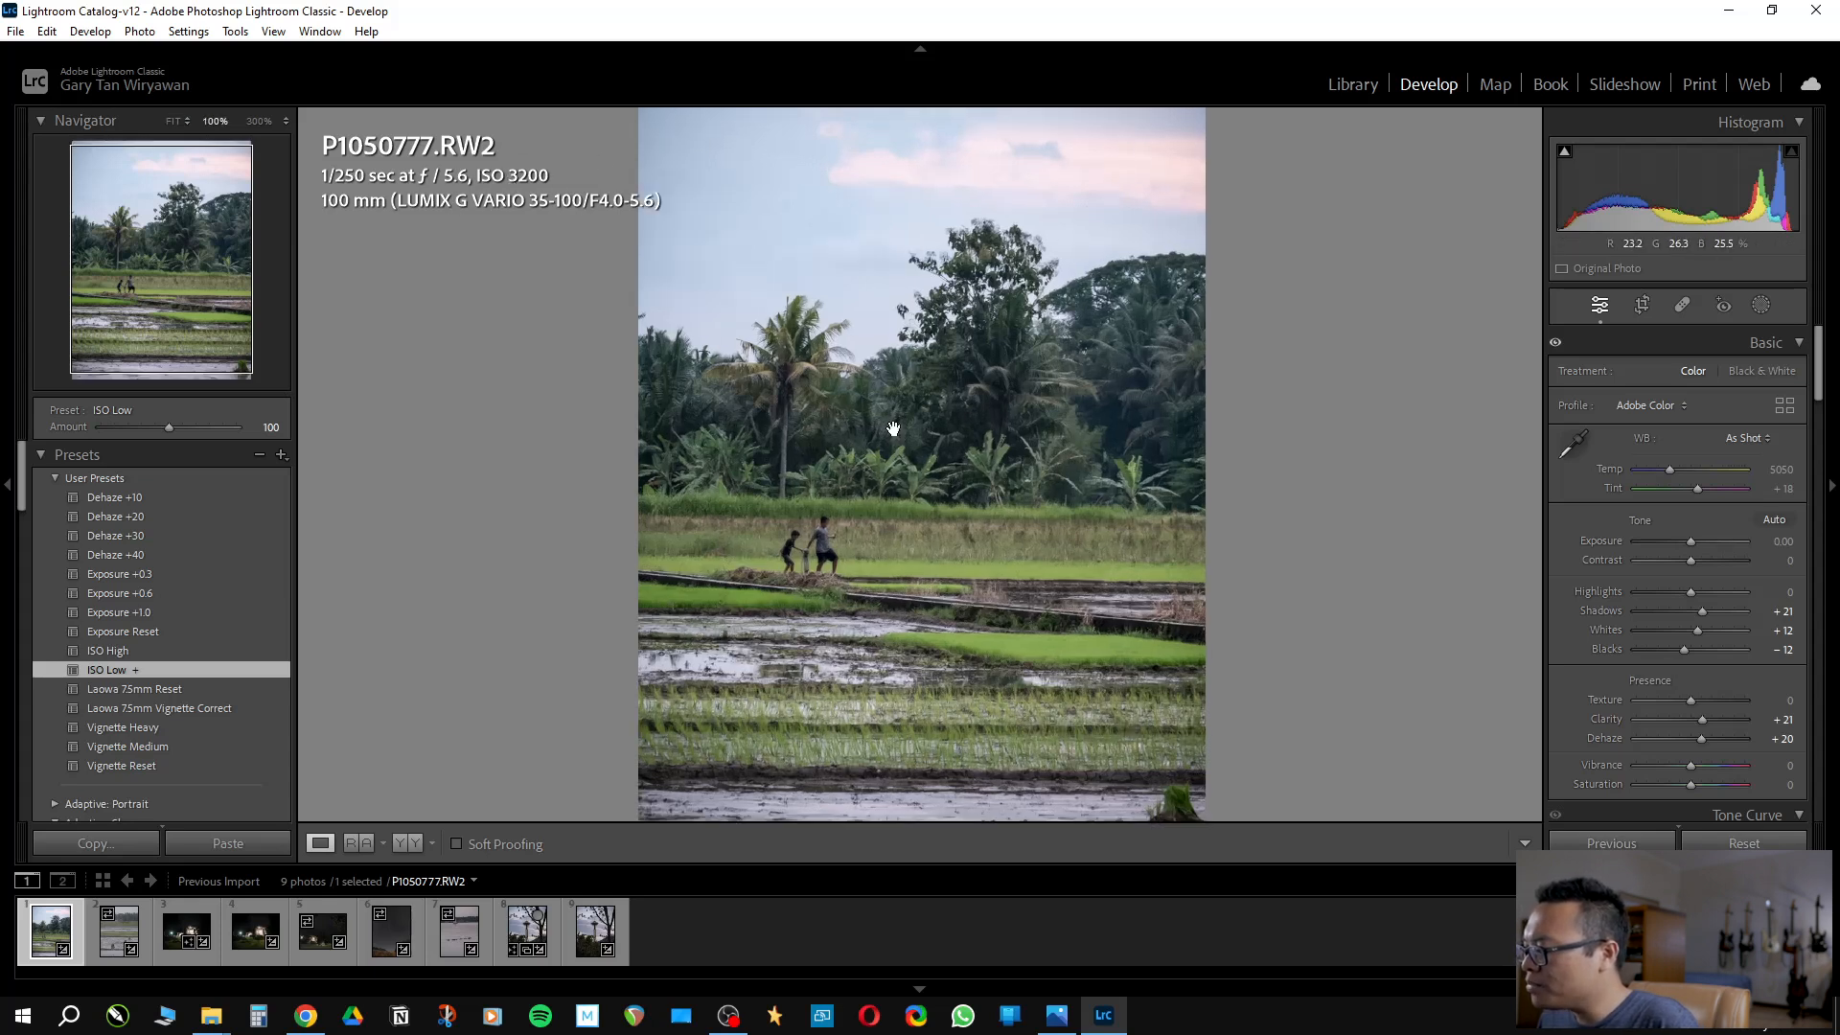
drag(998, 300, 1019, 506)
drag(703, 472, 872, 269)
drag(925, 767, 938, 389)
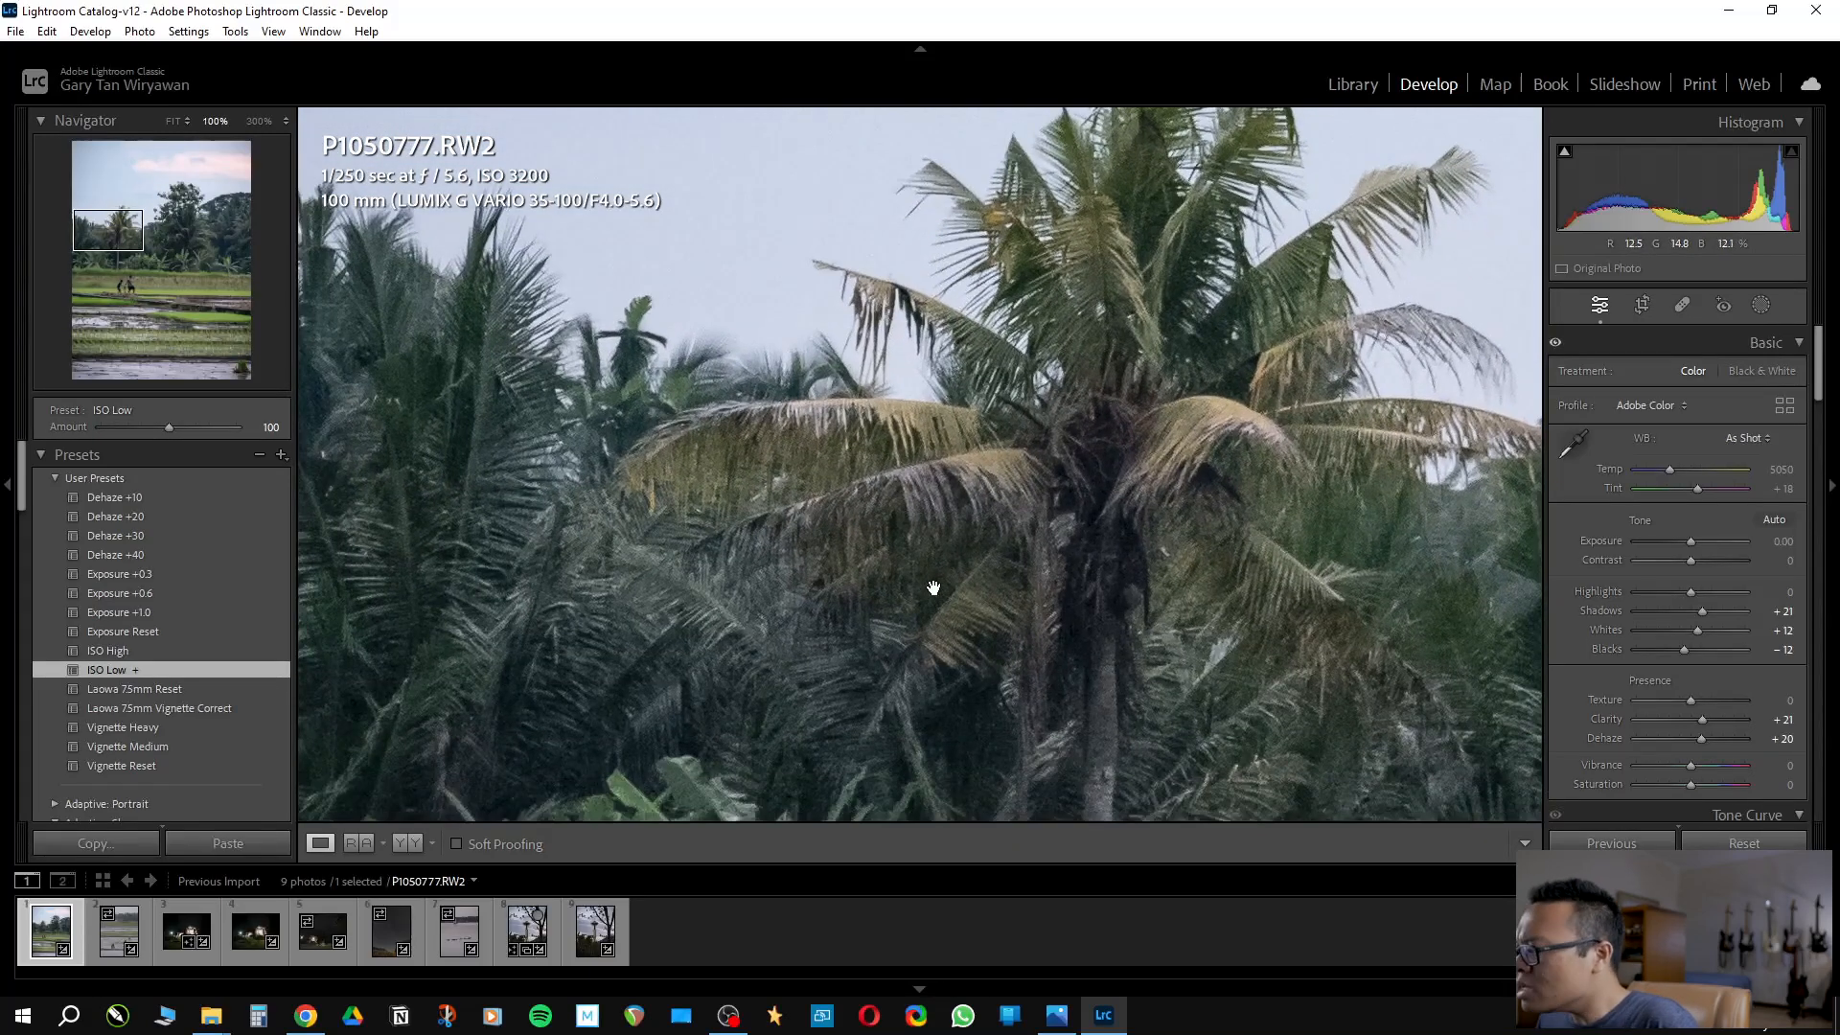
click(936, 593)
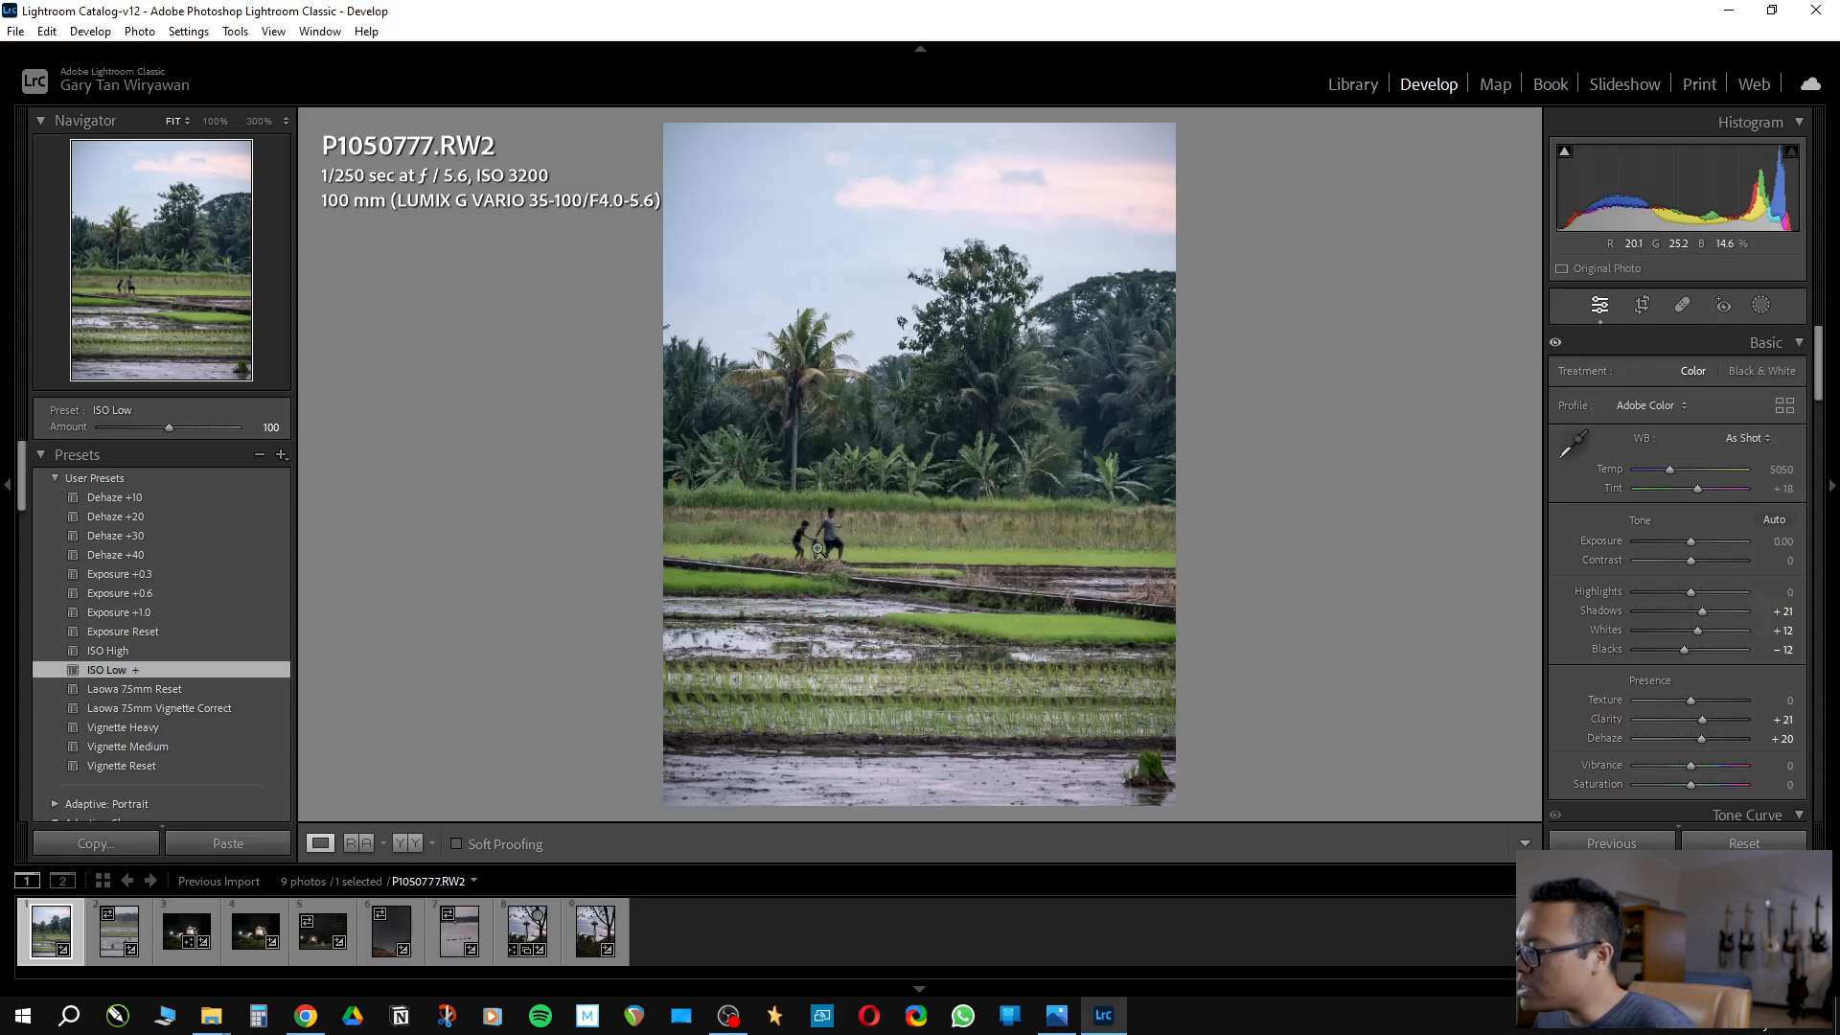
Inspect the two walking children and surrounding grass in the rice field photo at 100%, and return to the full view
click(817, 548)
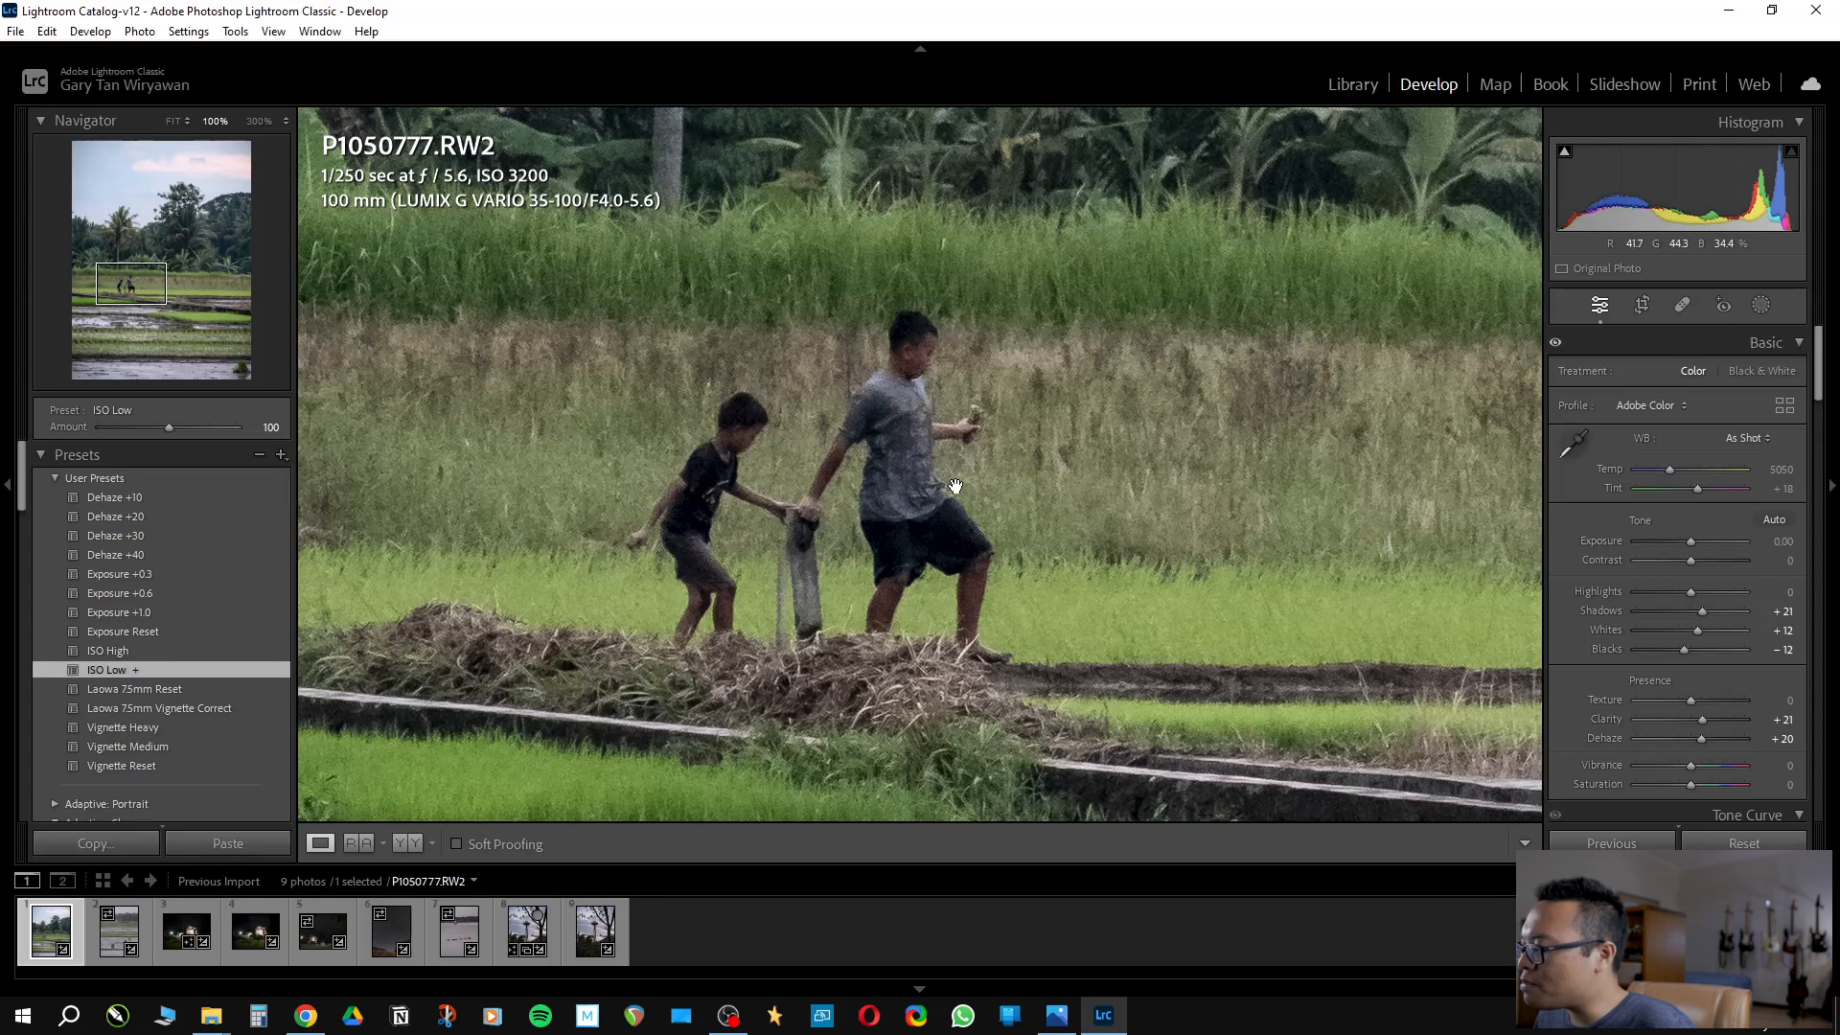
drag(929, 355, 920, 407)
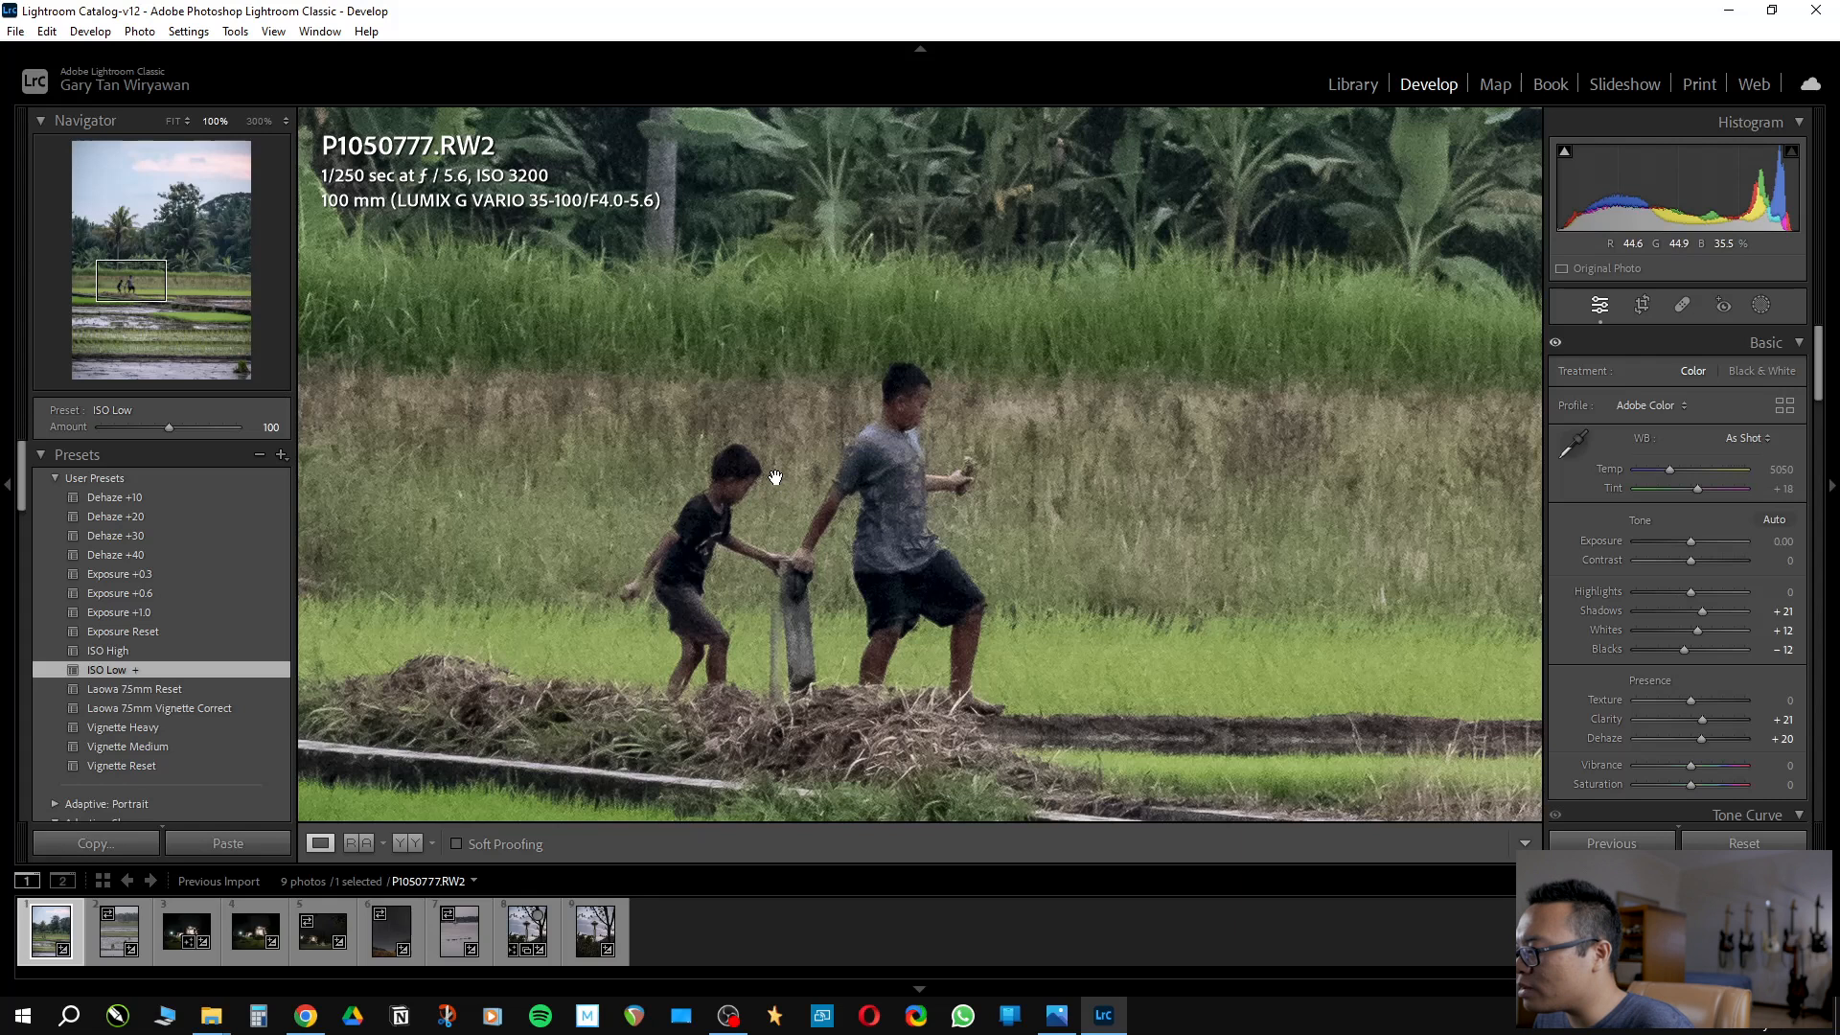
drag(1121, 469, 995, 457)
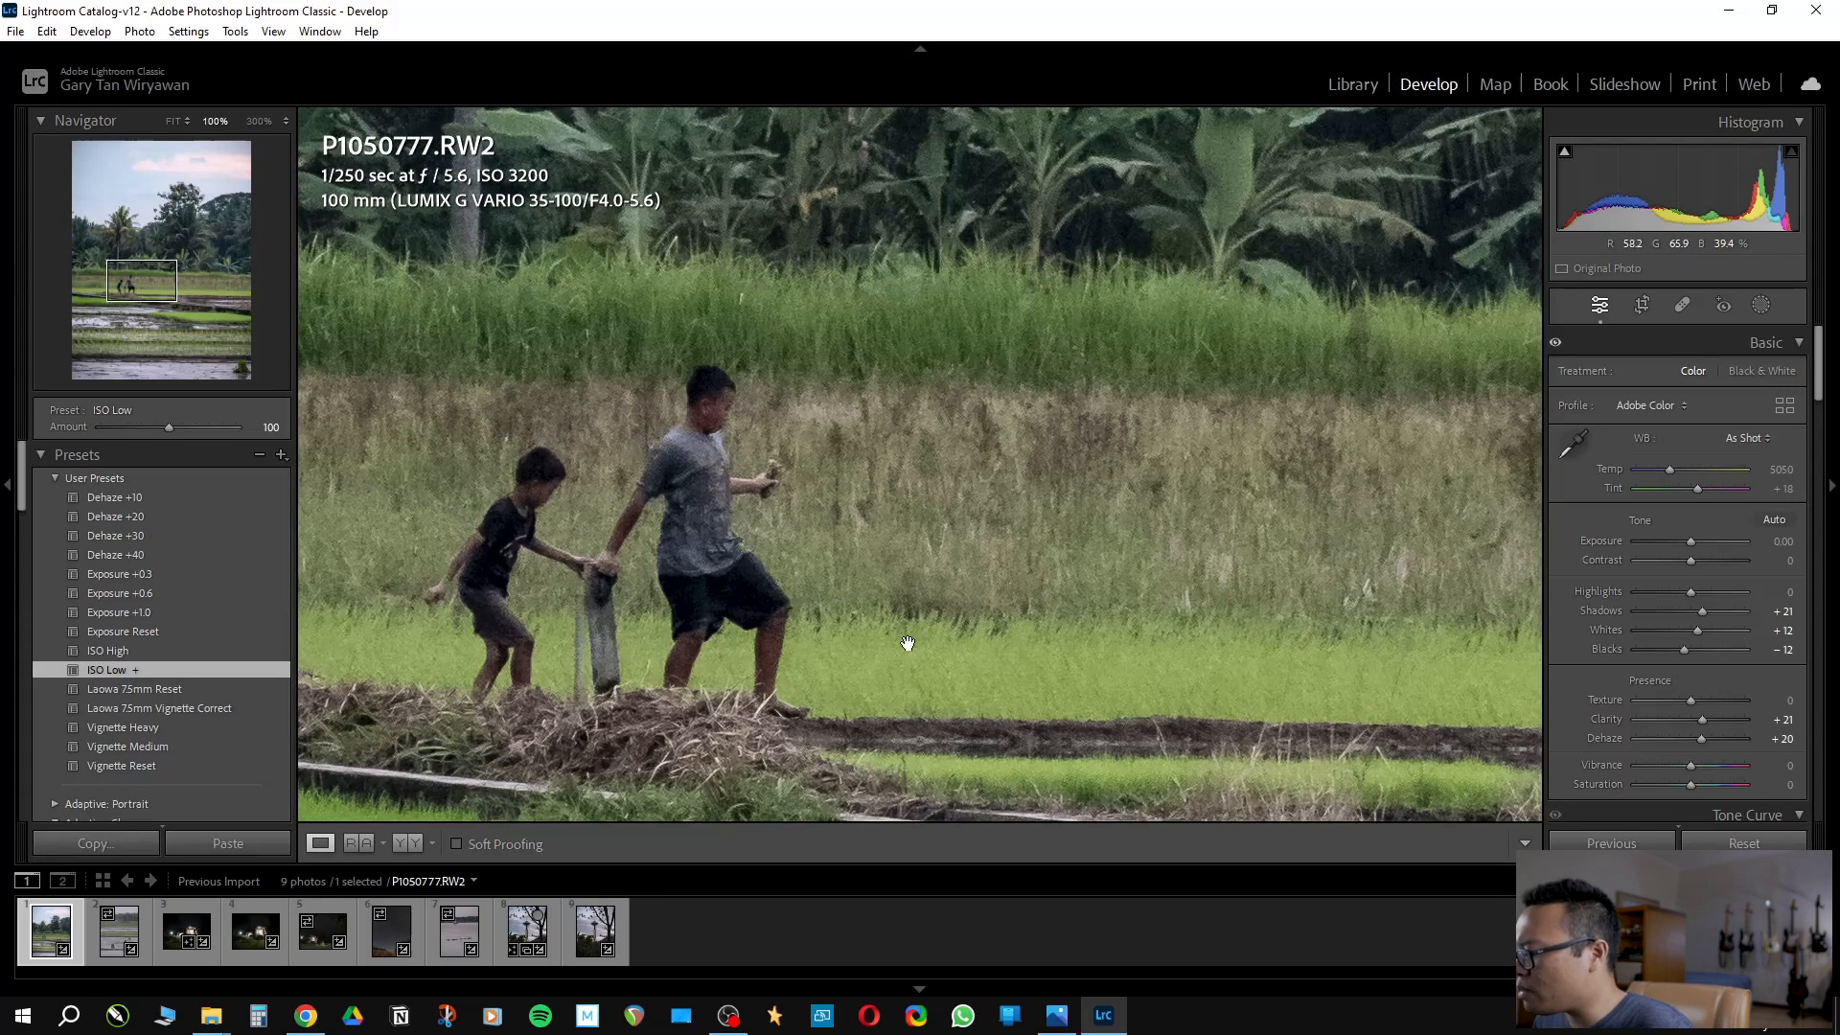
drag(499, 422, 645, 451)
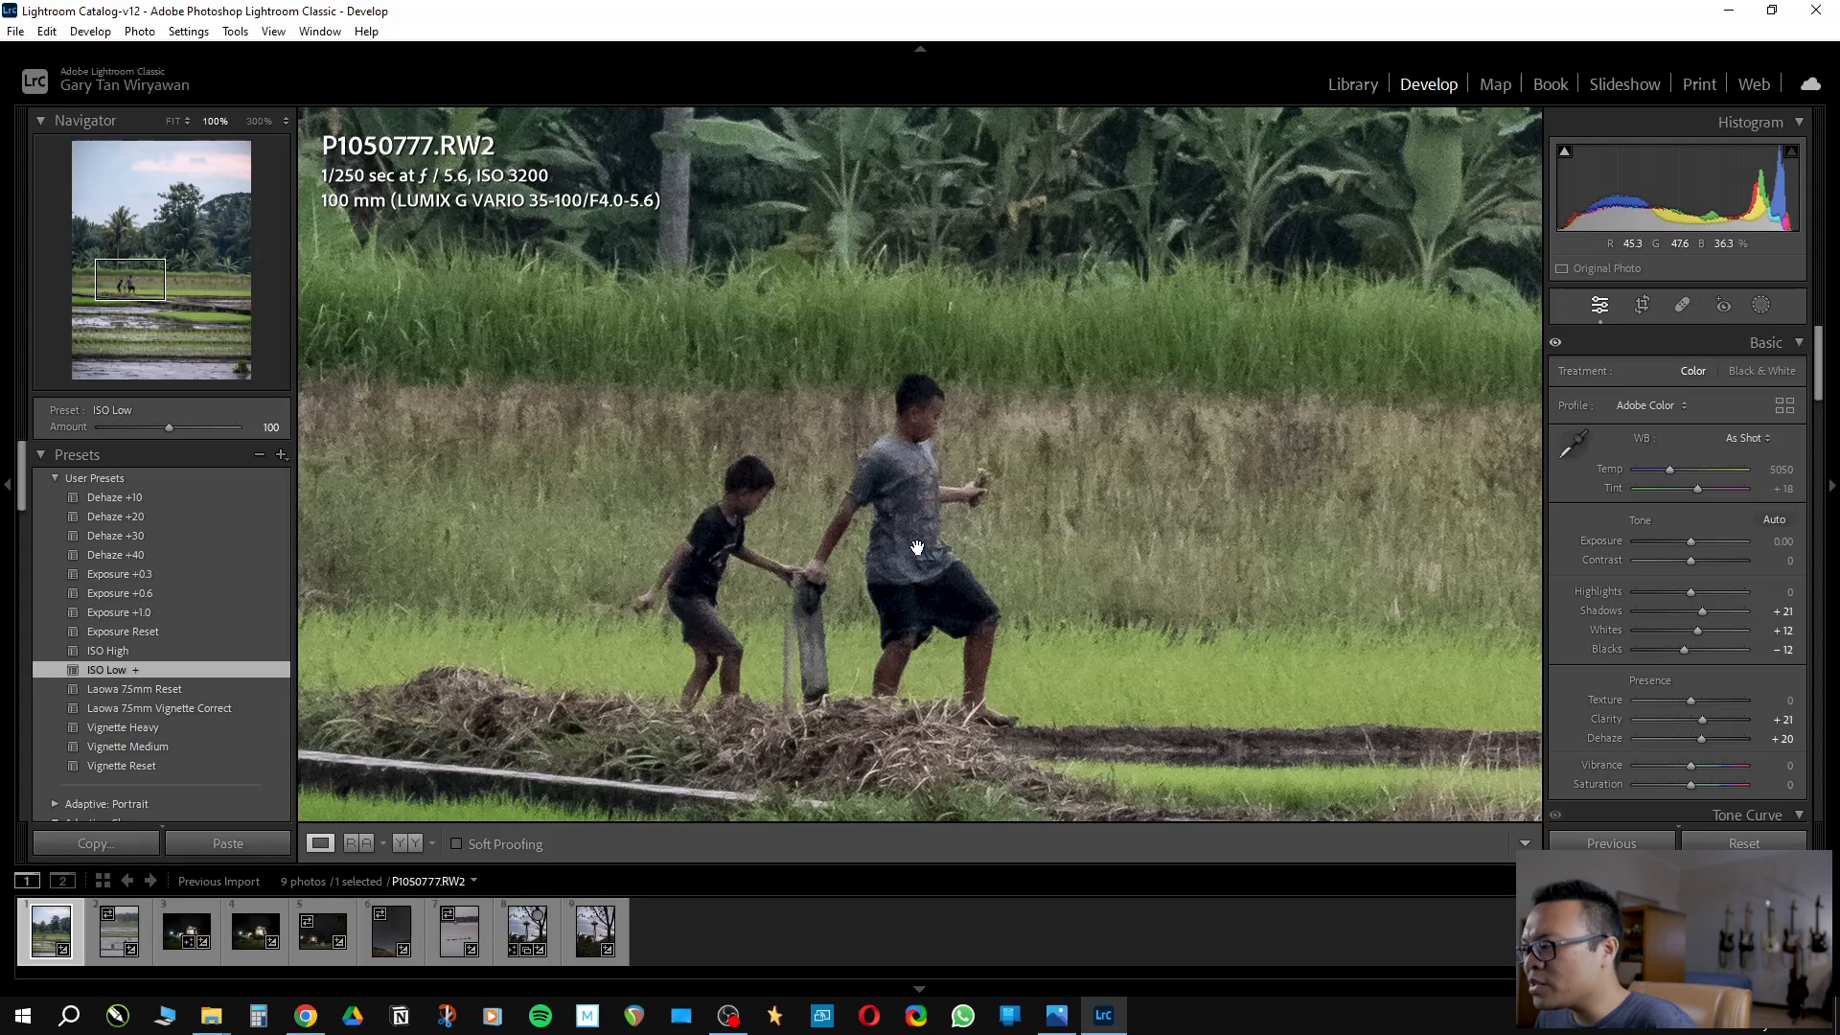
click(948, 513)
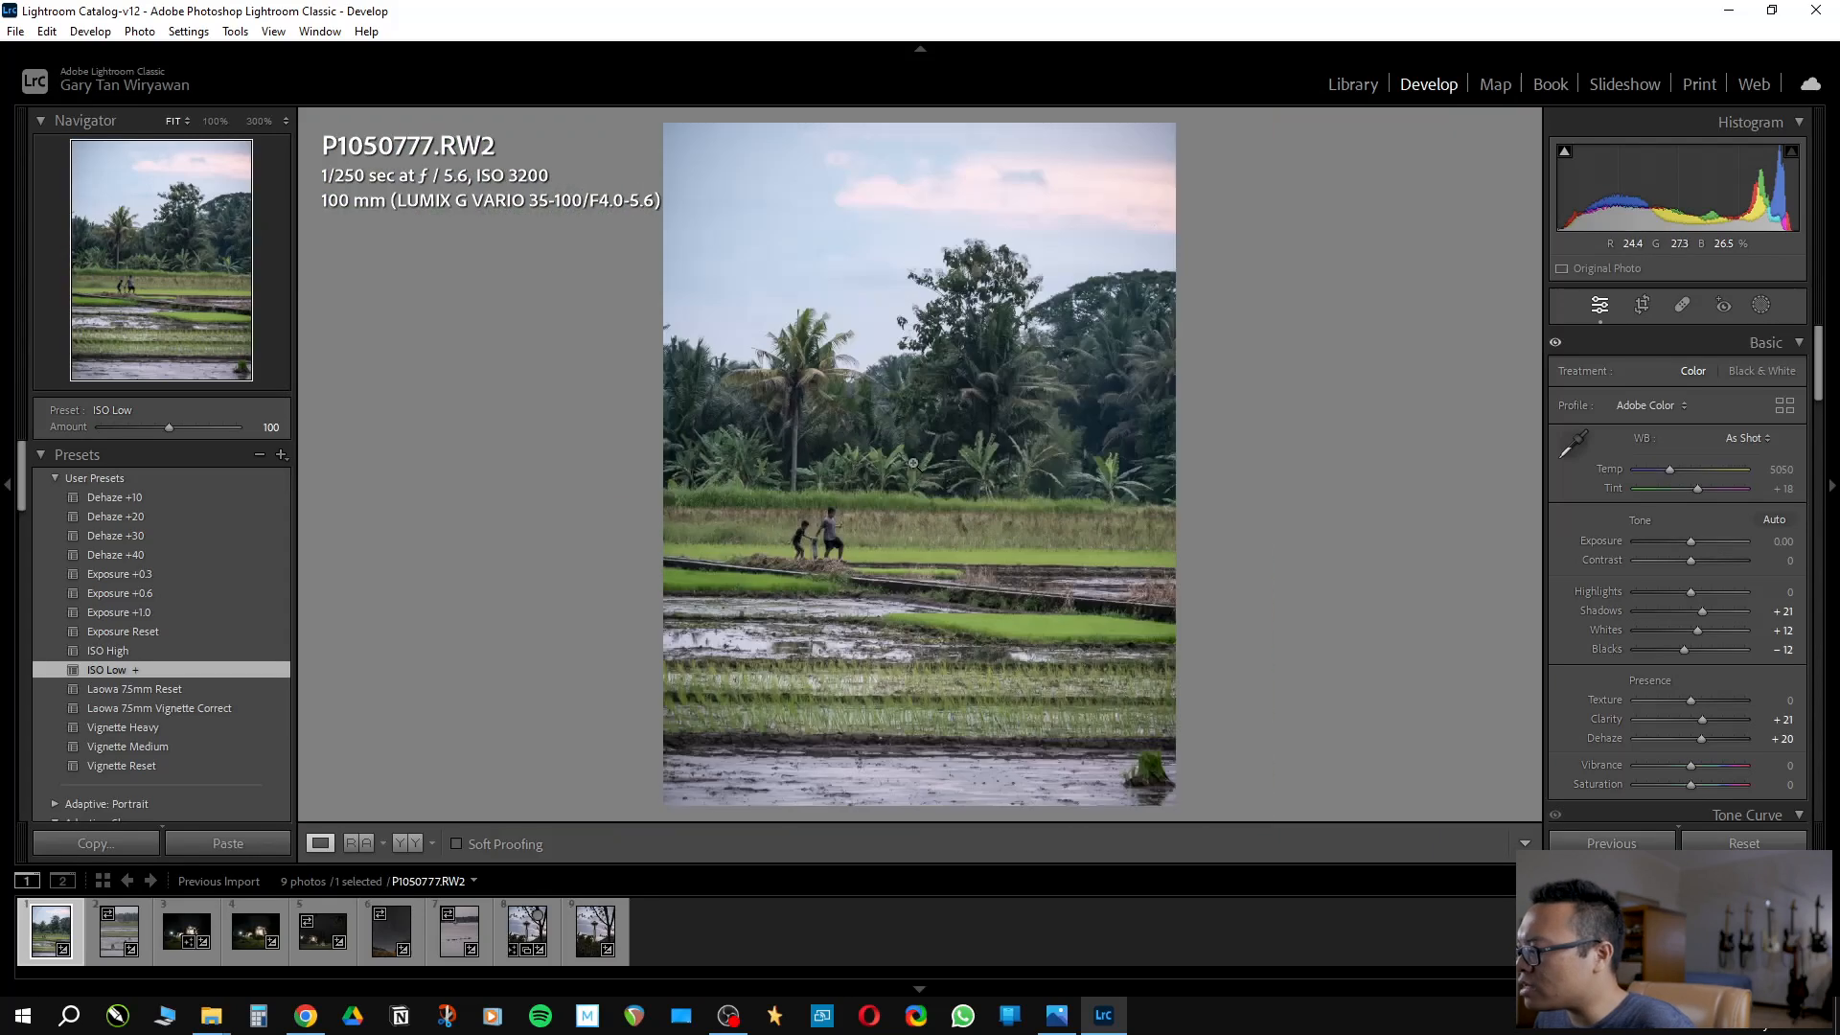
click(878, 529)
click(790, 496)
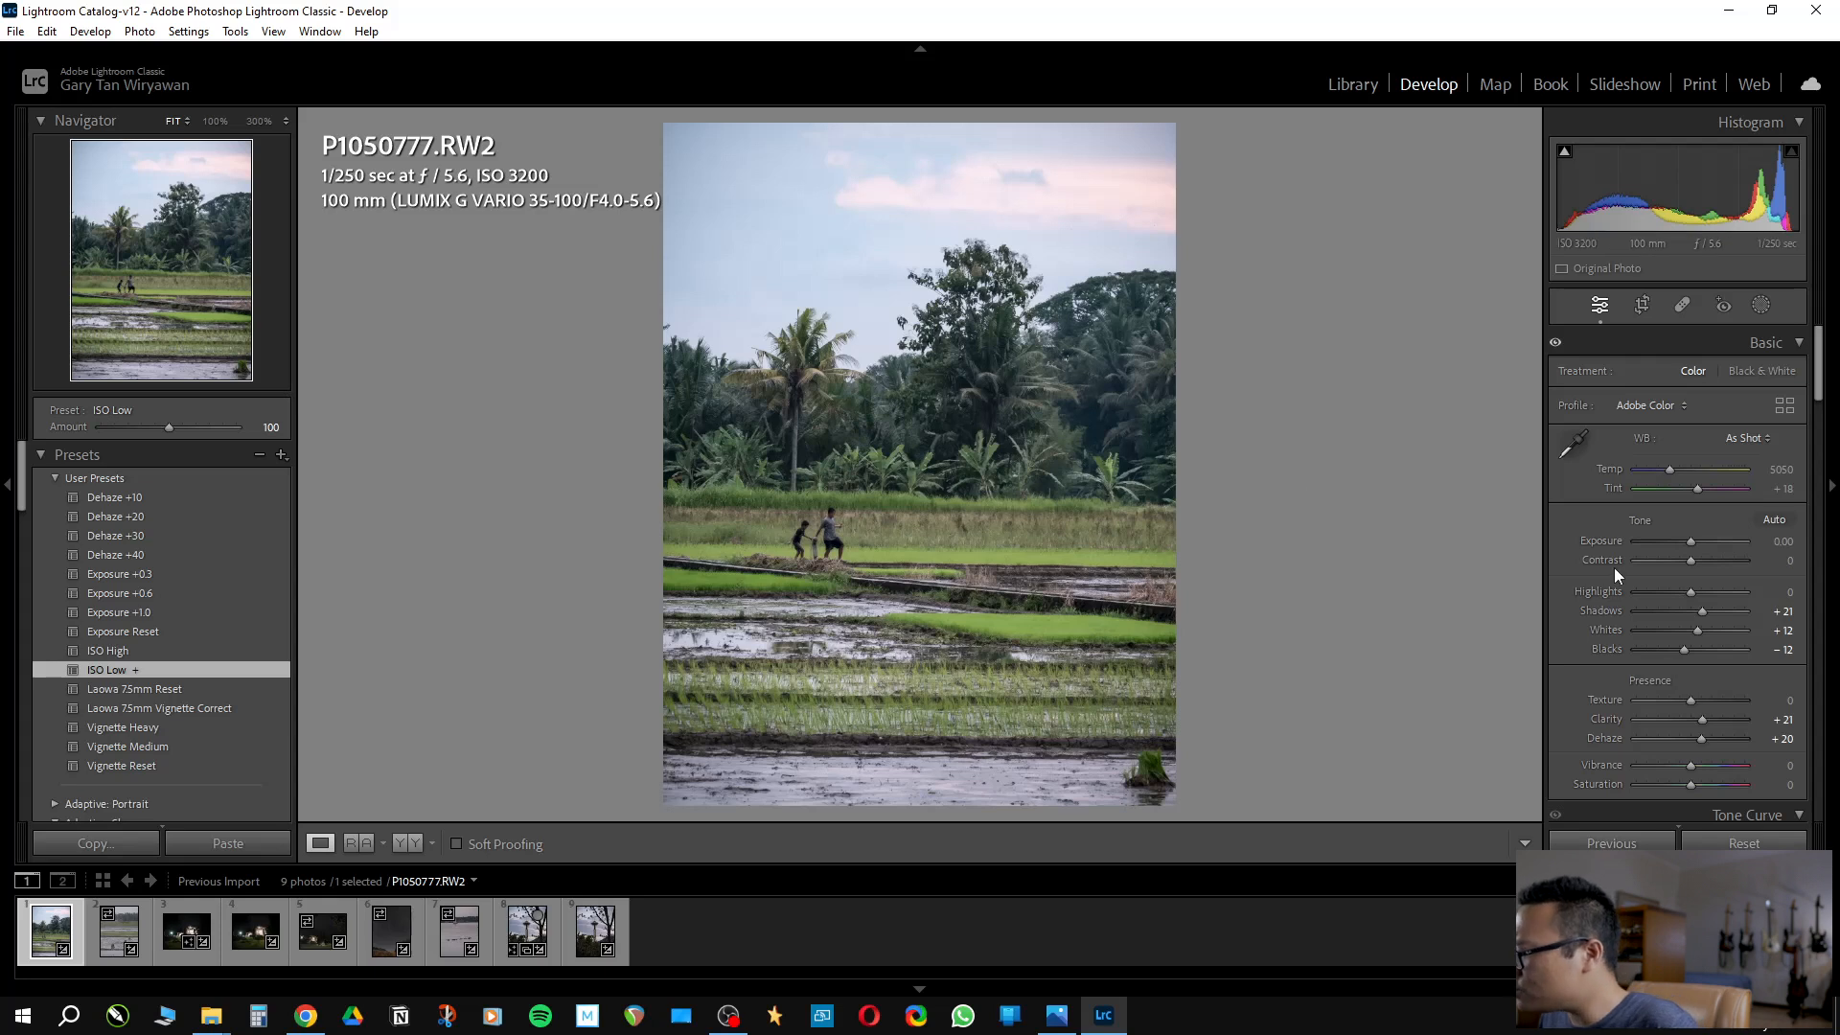
Check the dark palm foliage of the rice field photo at 100%, and open its AI Denoise preview
scroll(1751, 578, down, 3)
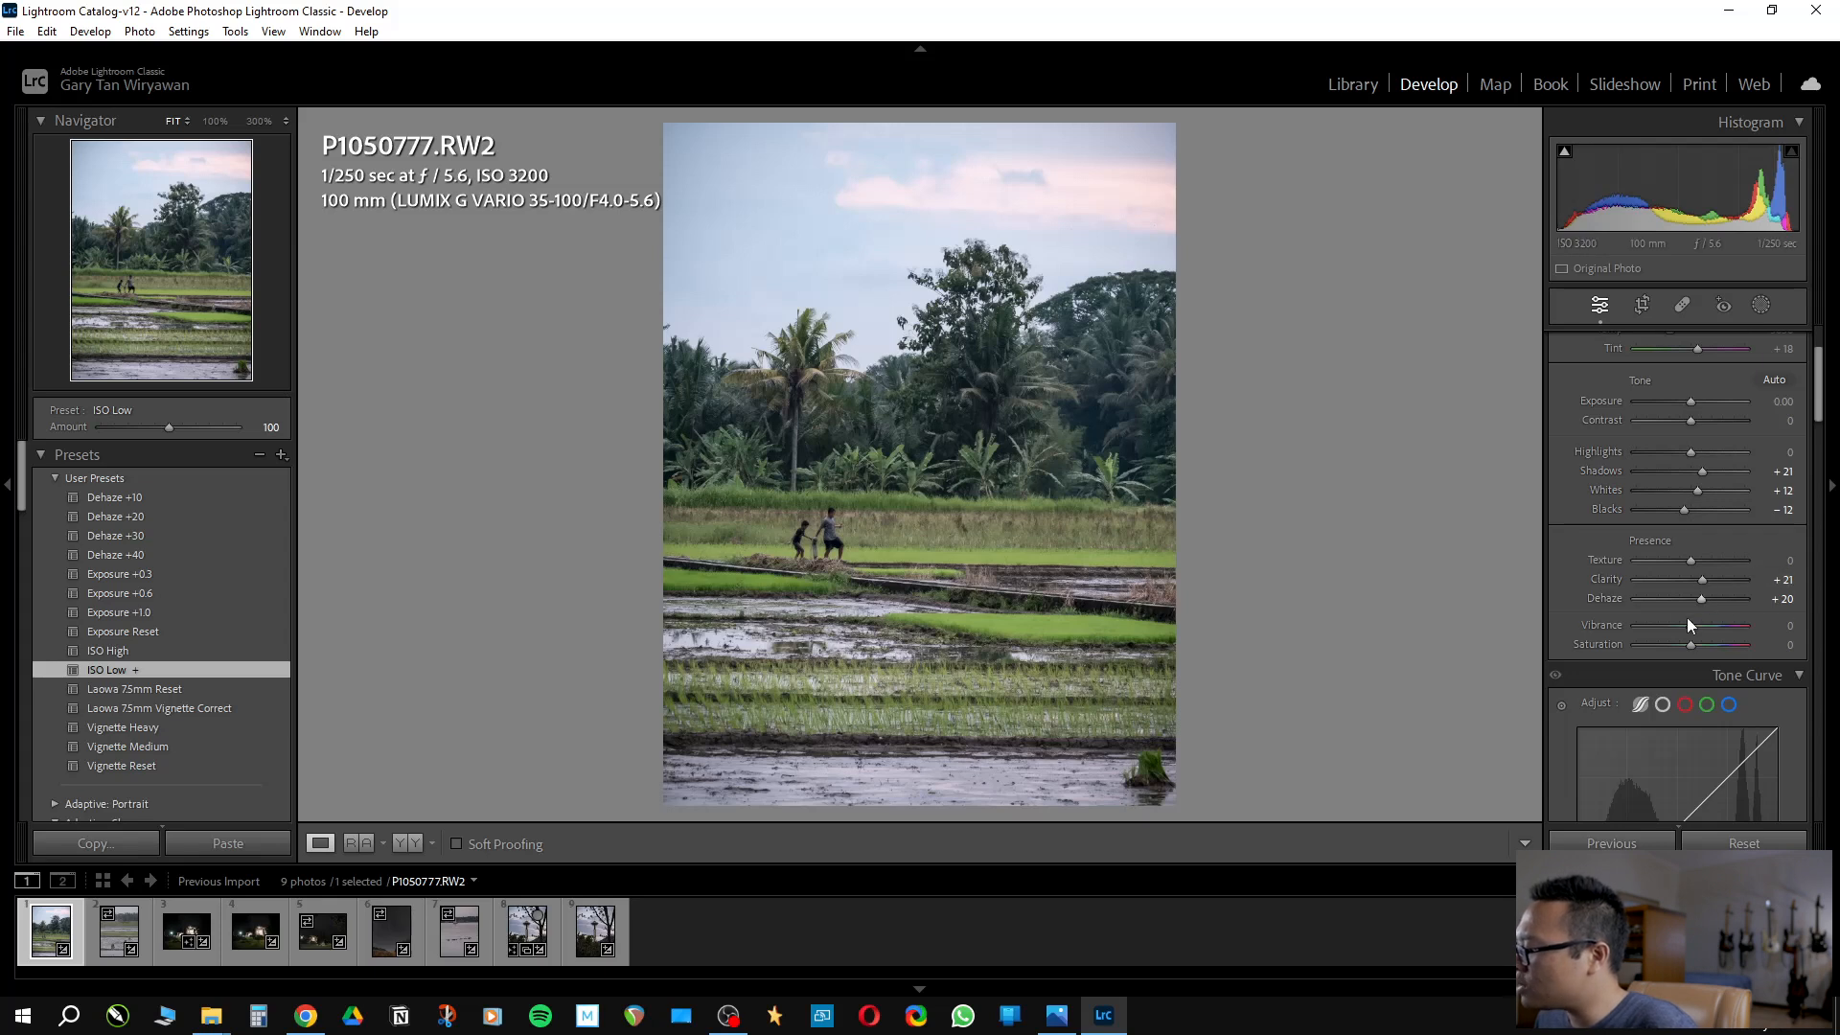
scroll(1751, 494, down, 15)
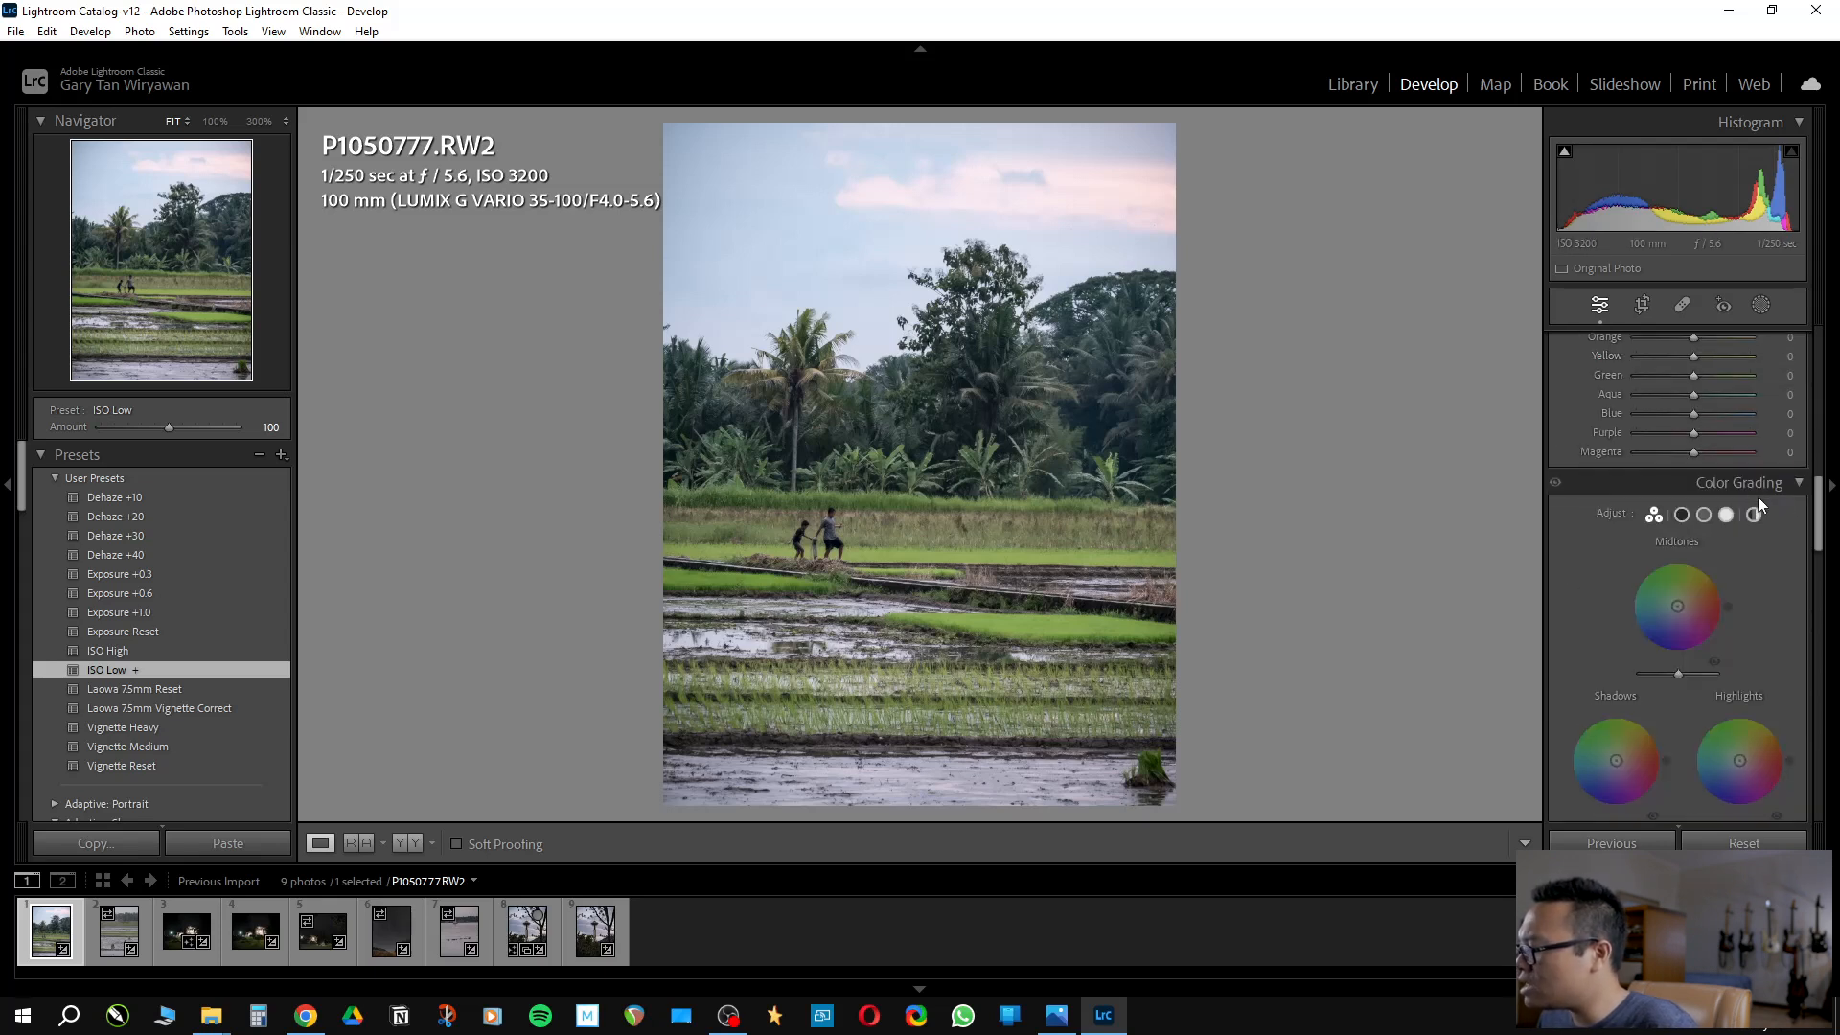
scroll(1754, 517, down, 3)
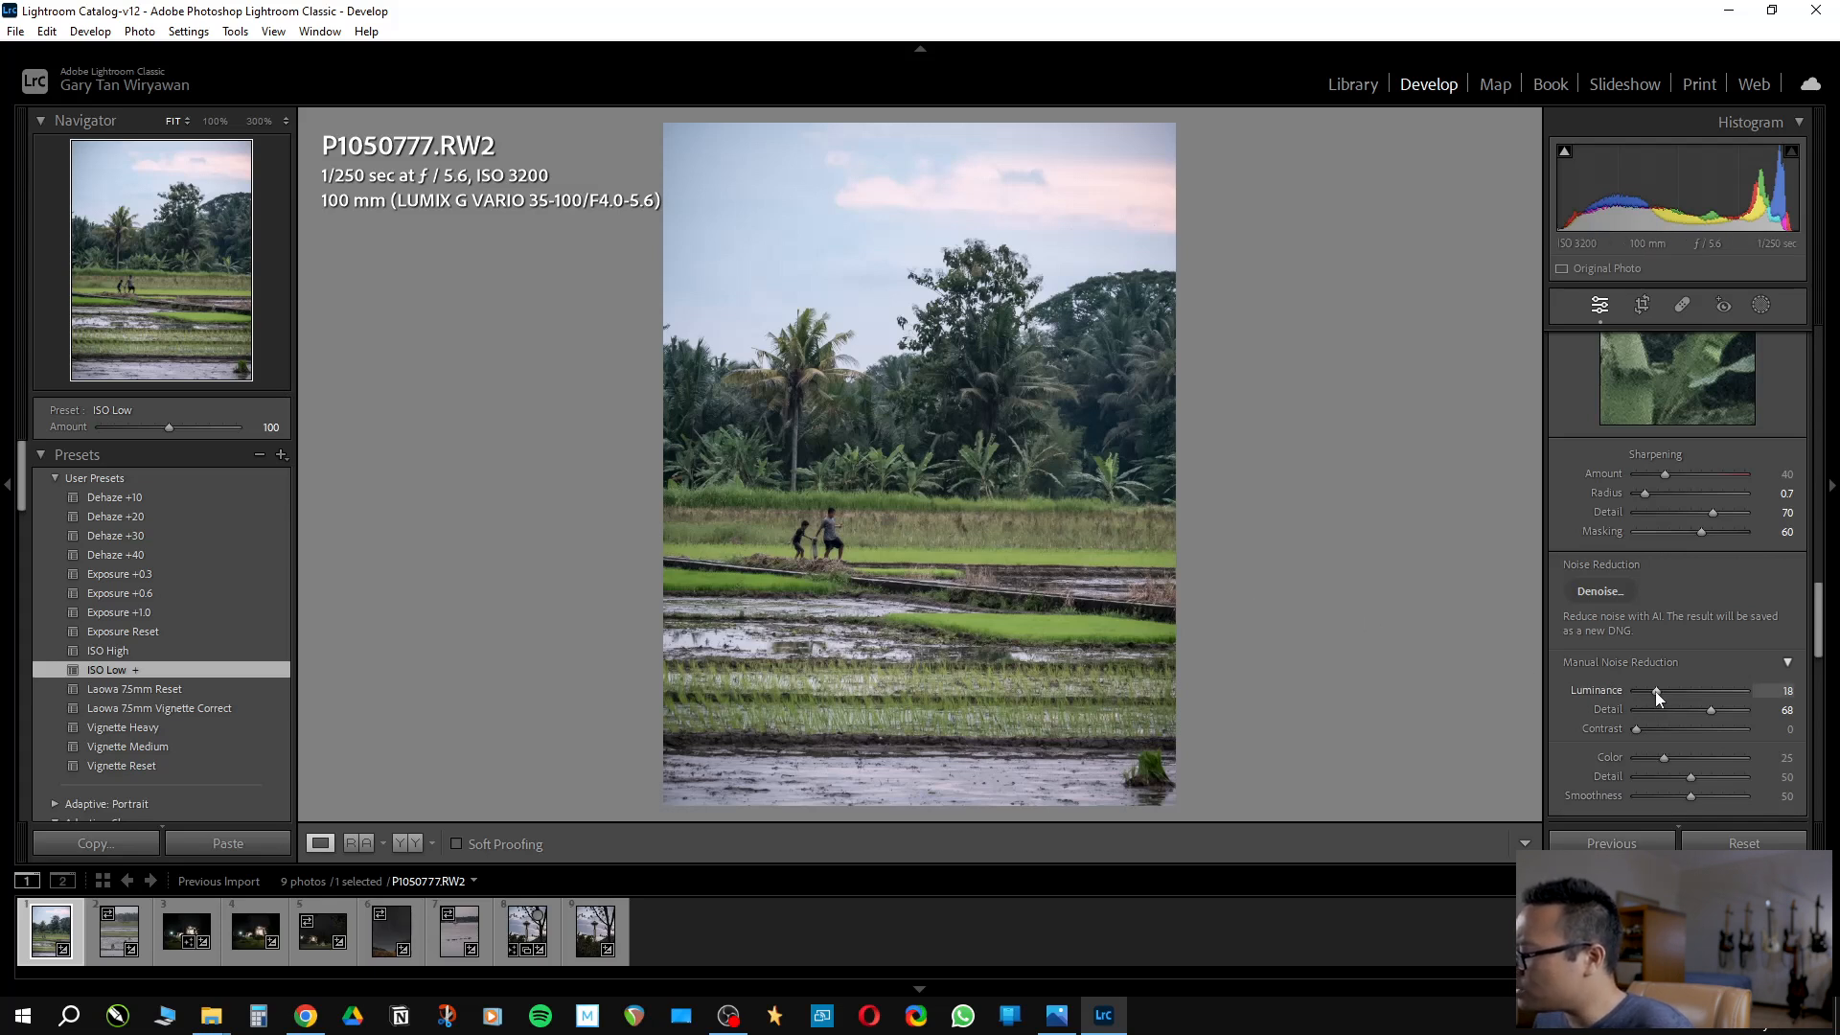
click(1064, 462)
drag(1051, 402, 1075, 538)
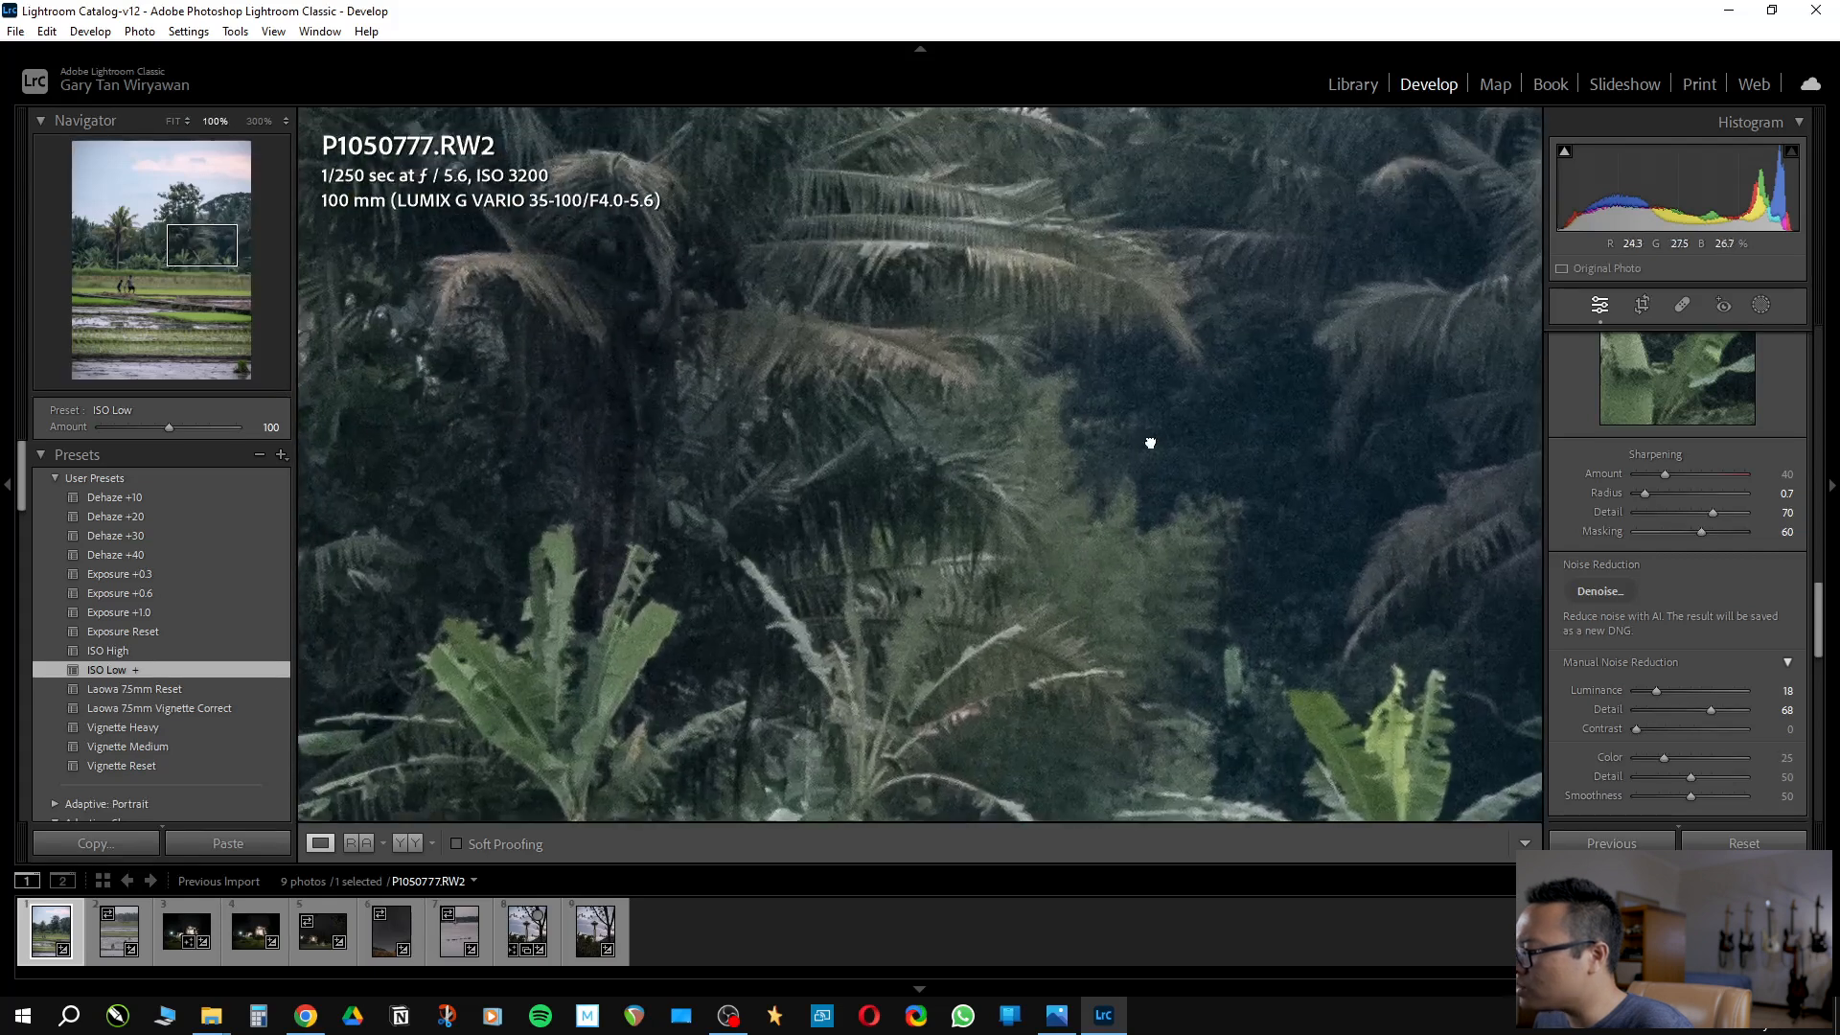
click(1197, 484)
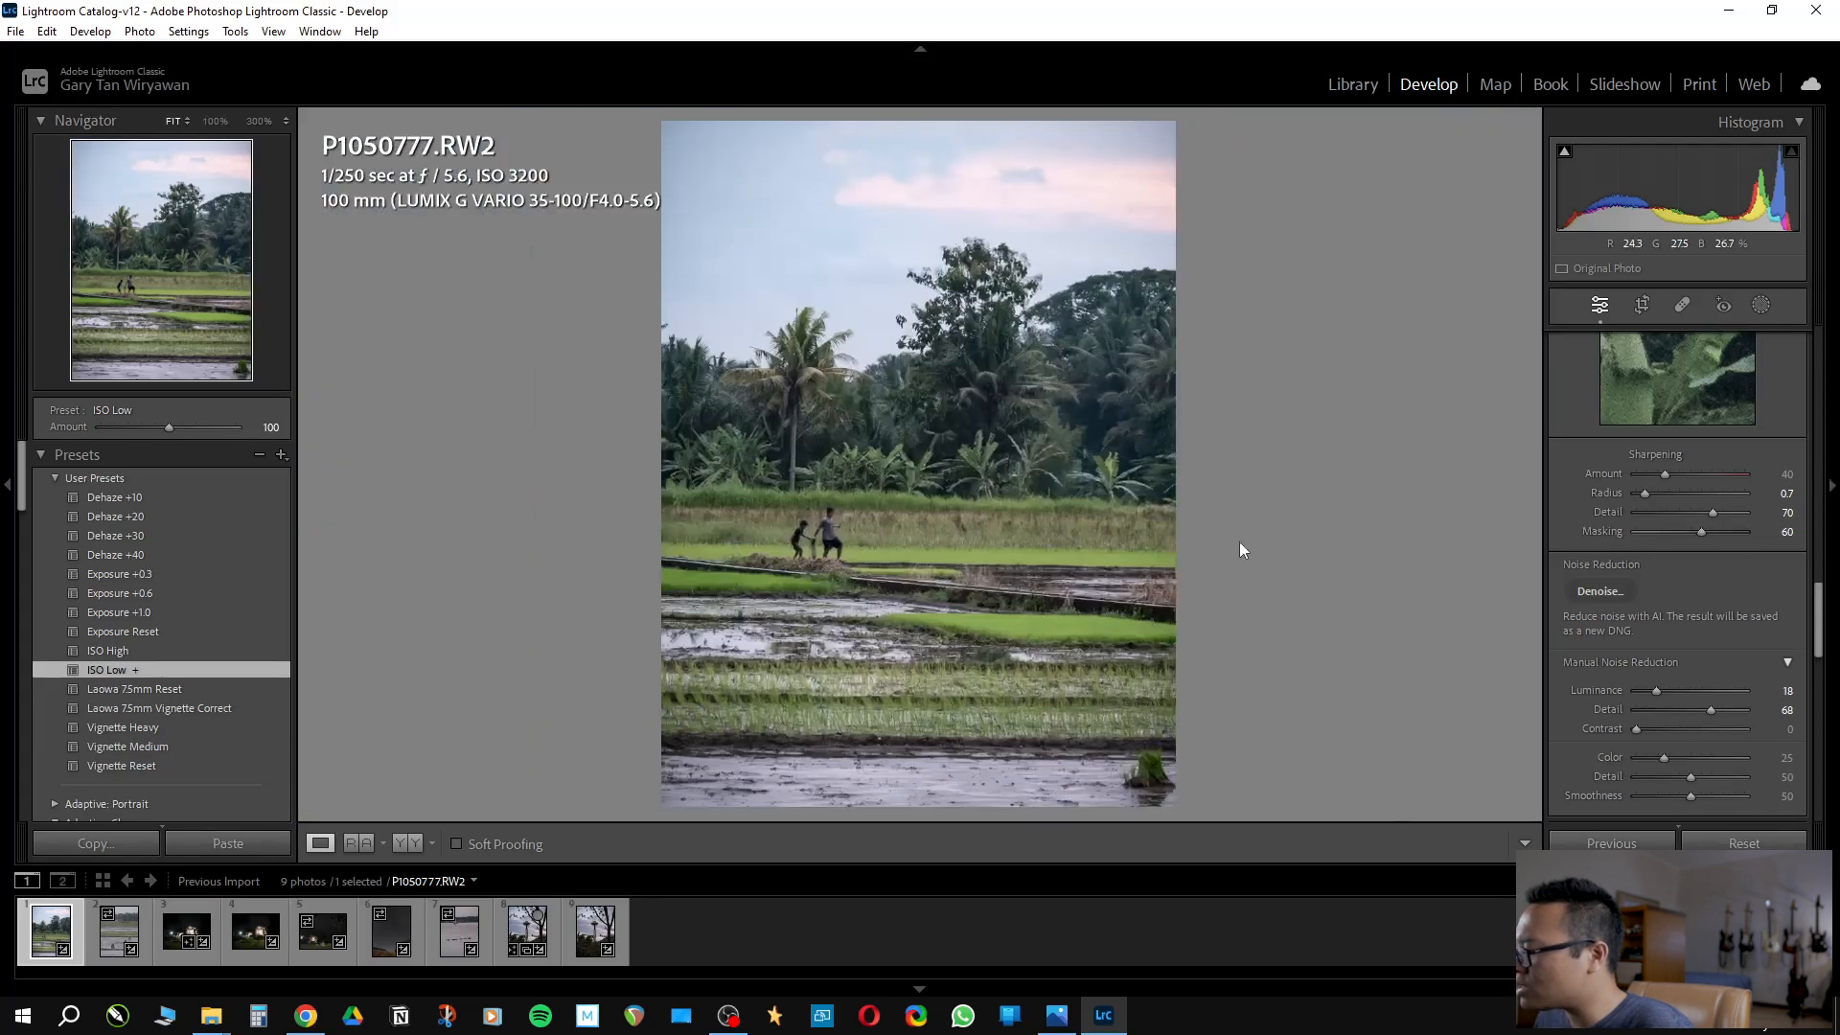
click(1602, 591)
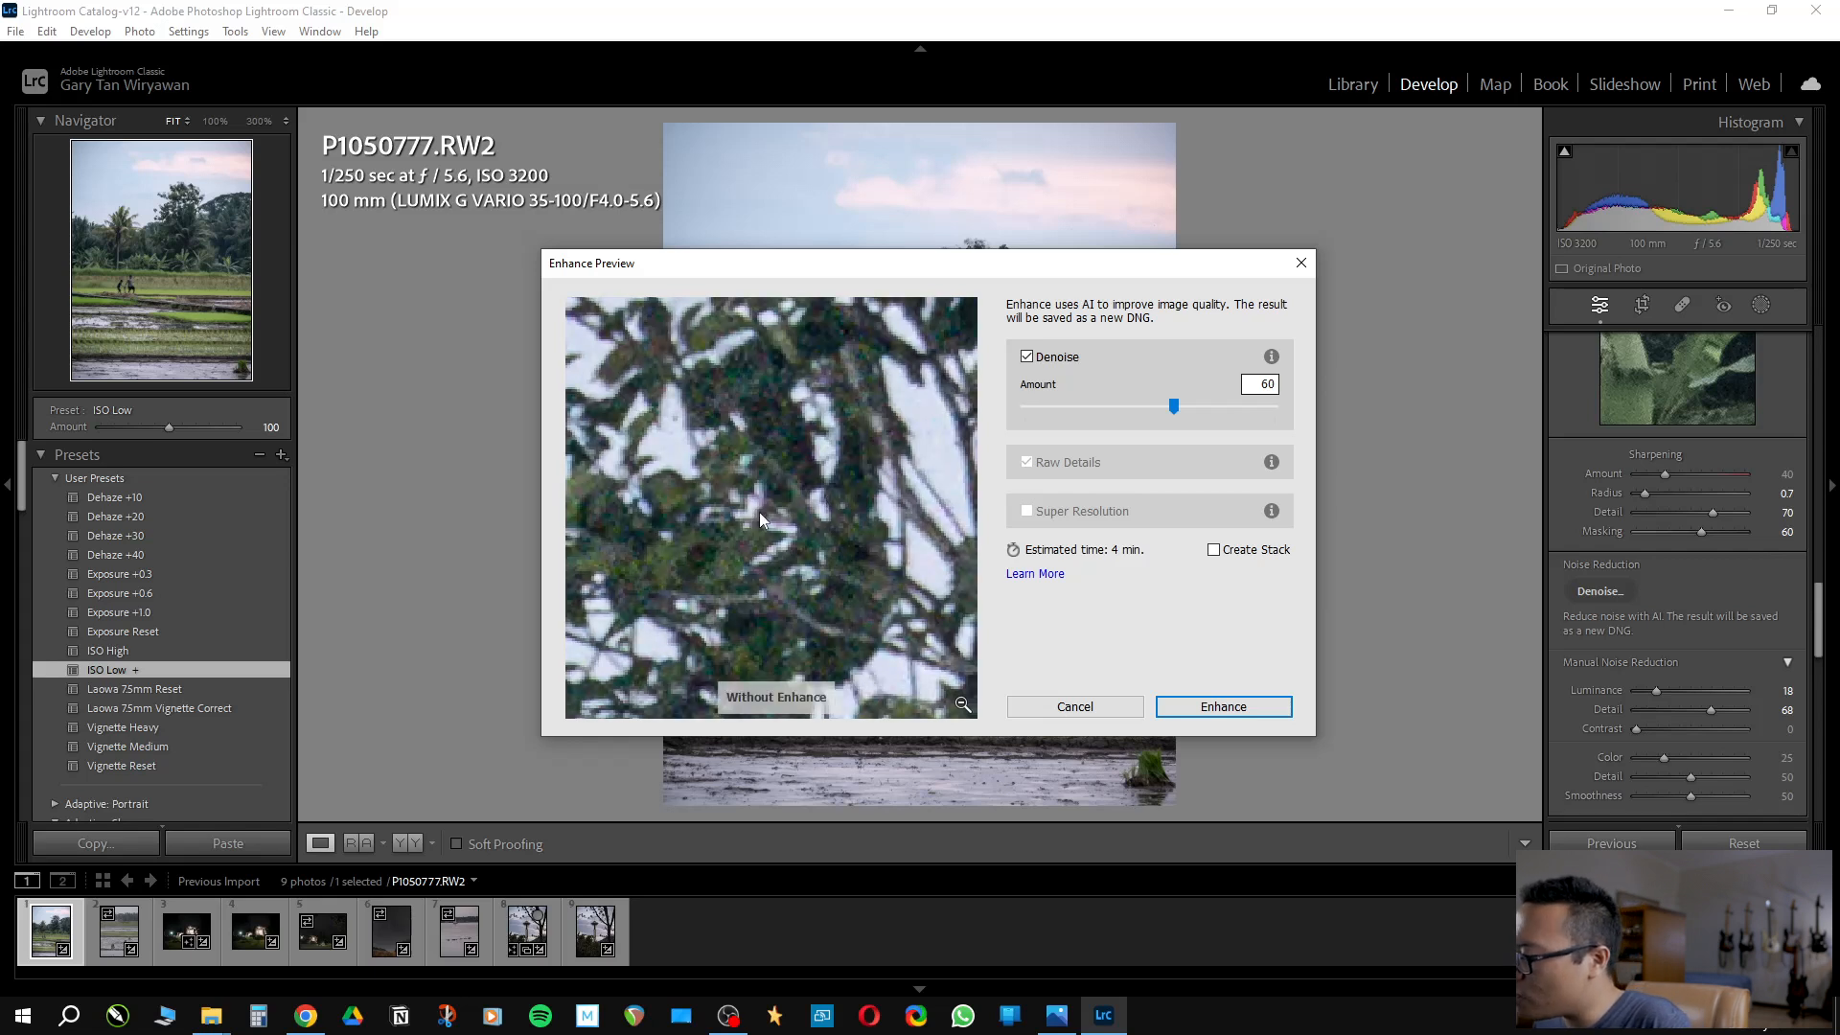
Check the tree foliage and the two children in the denoise preview, and enhance the rice field photo with Denoise at 60
drag(742, 493, 846, 367)
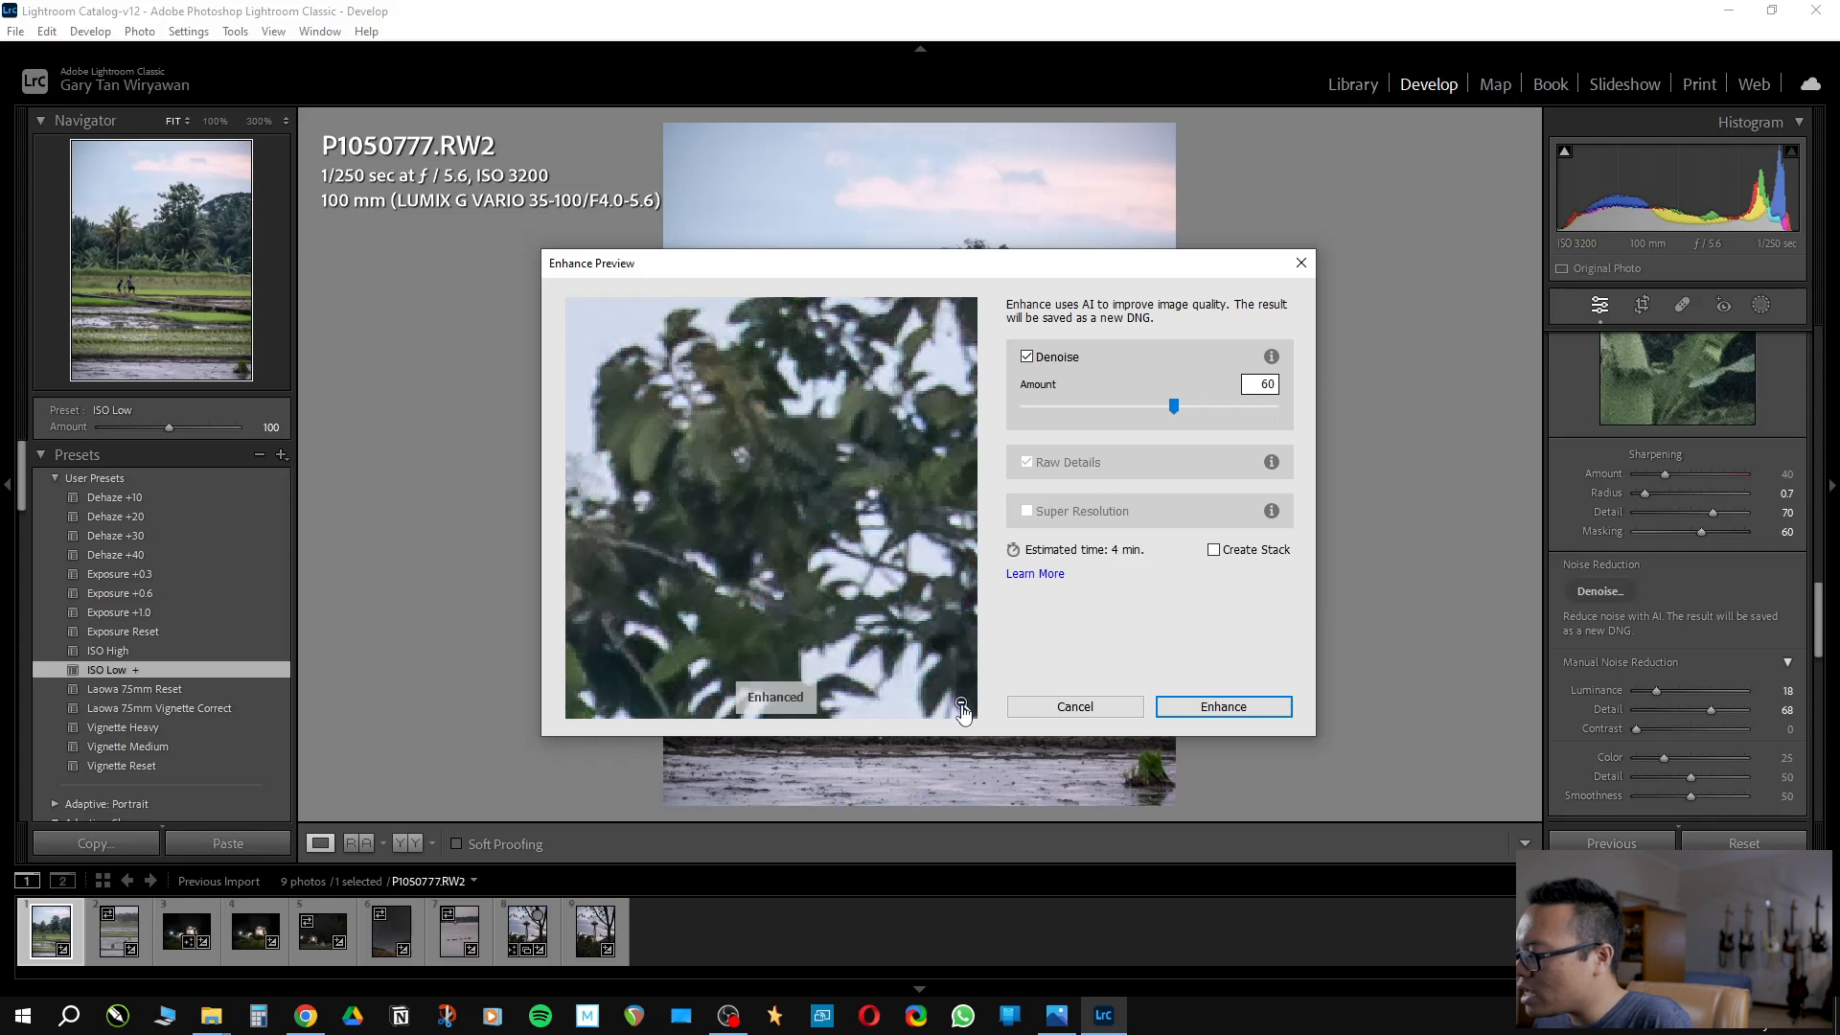
click(949, 694)
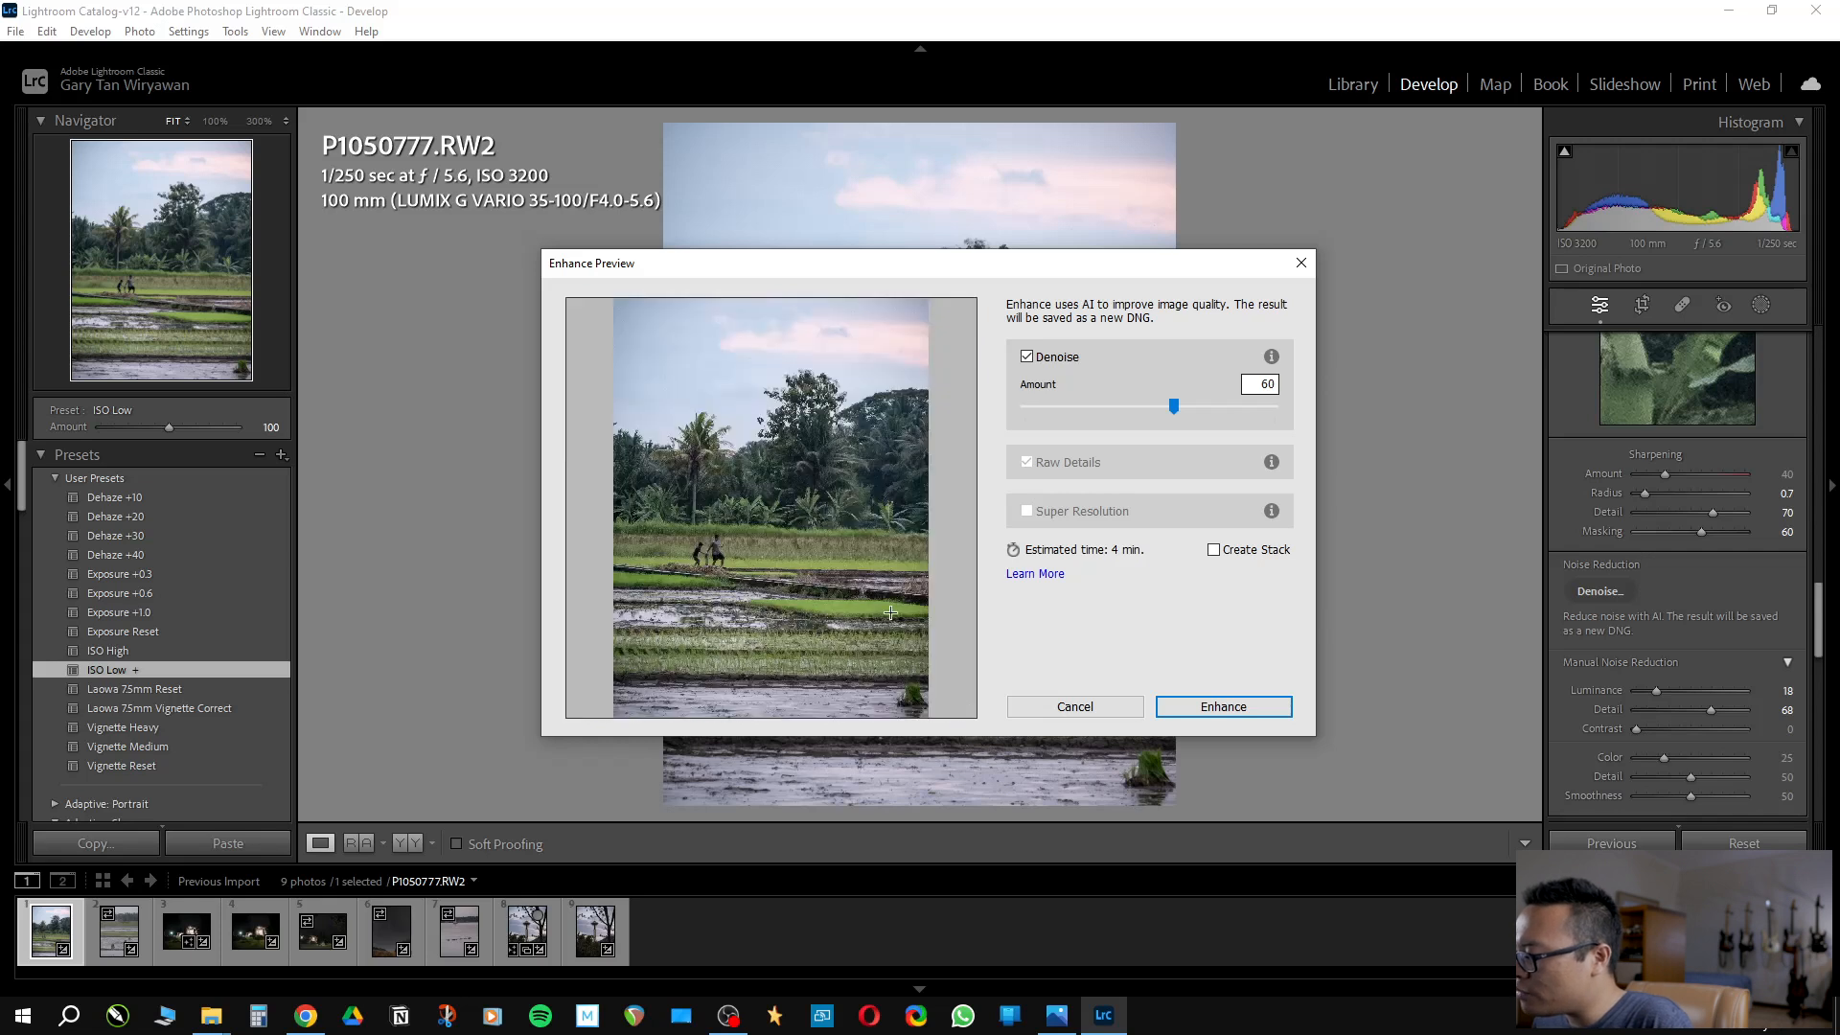
click(710, 549)
drag(710, 549, 782, 552)
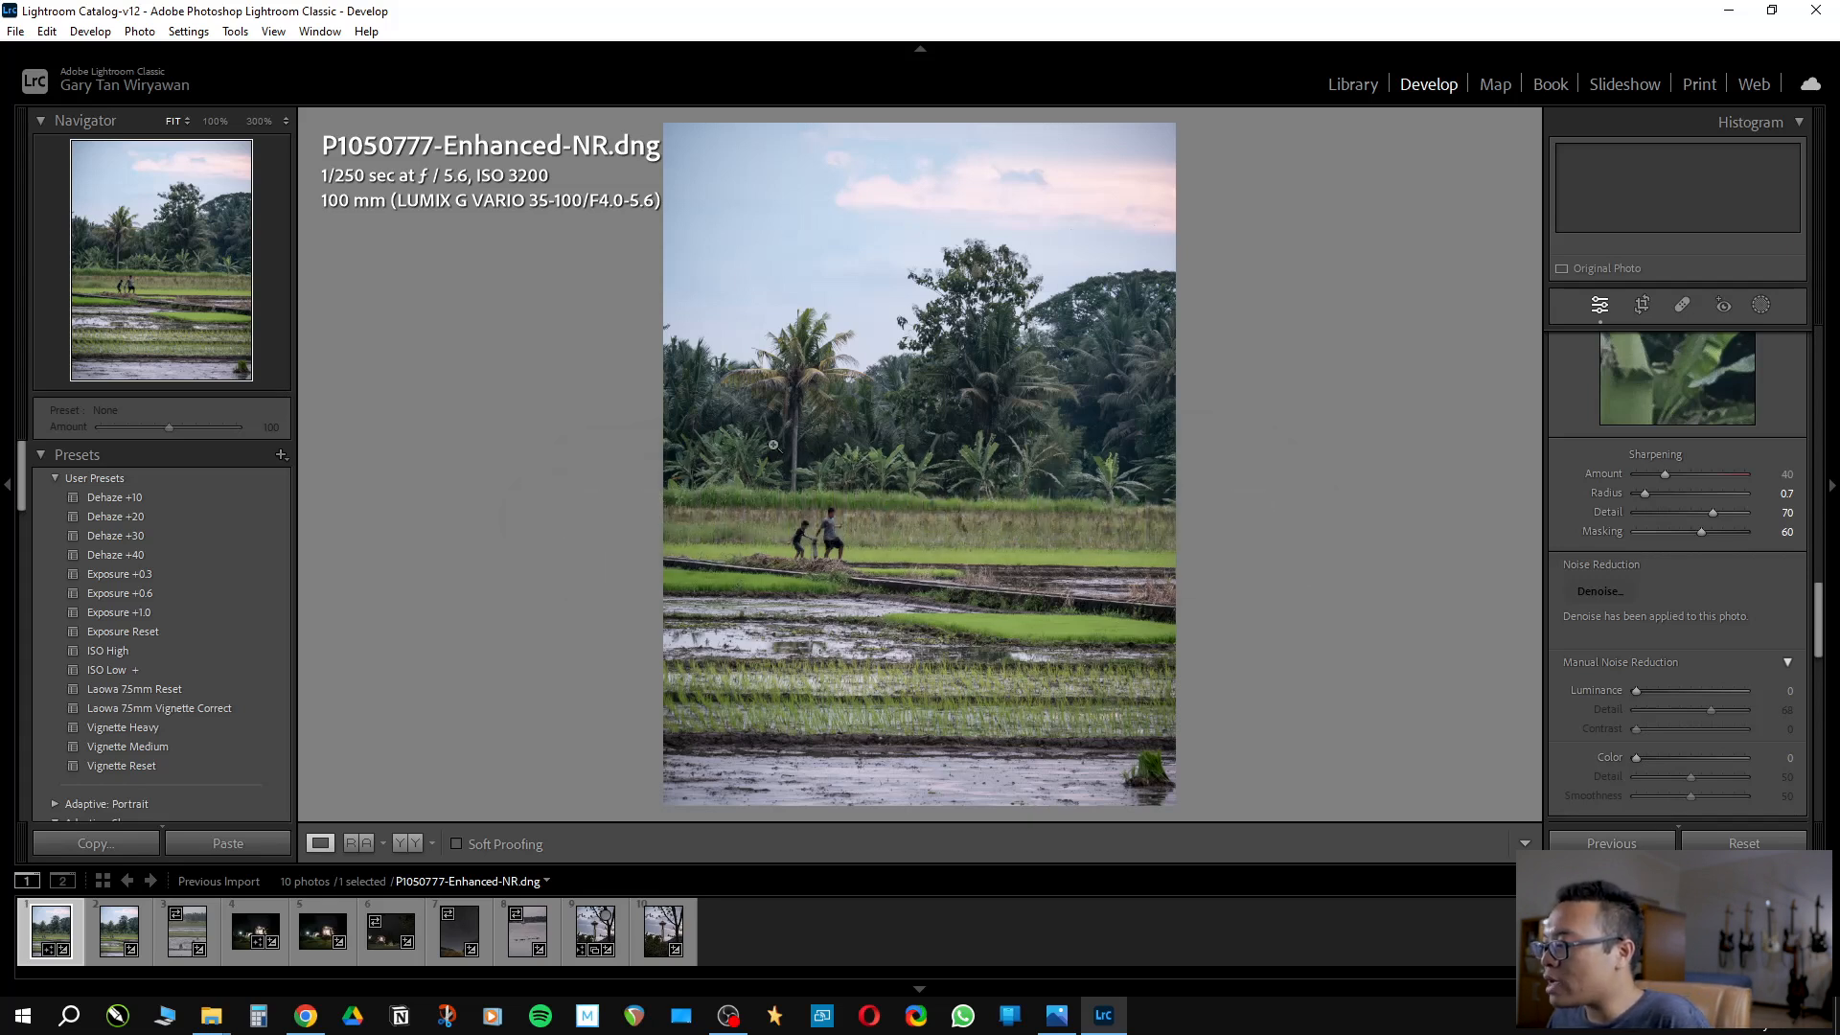
Inspect the two walking children and the surrounding grass in the enhanced rice field photo at 100%
click(837, 501)
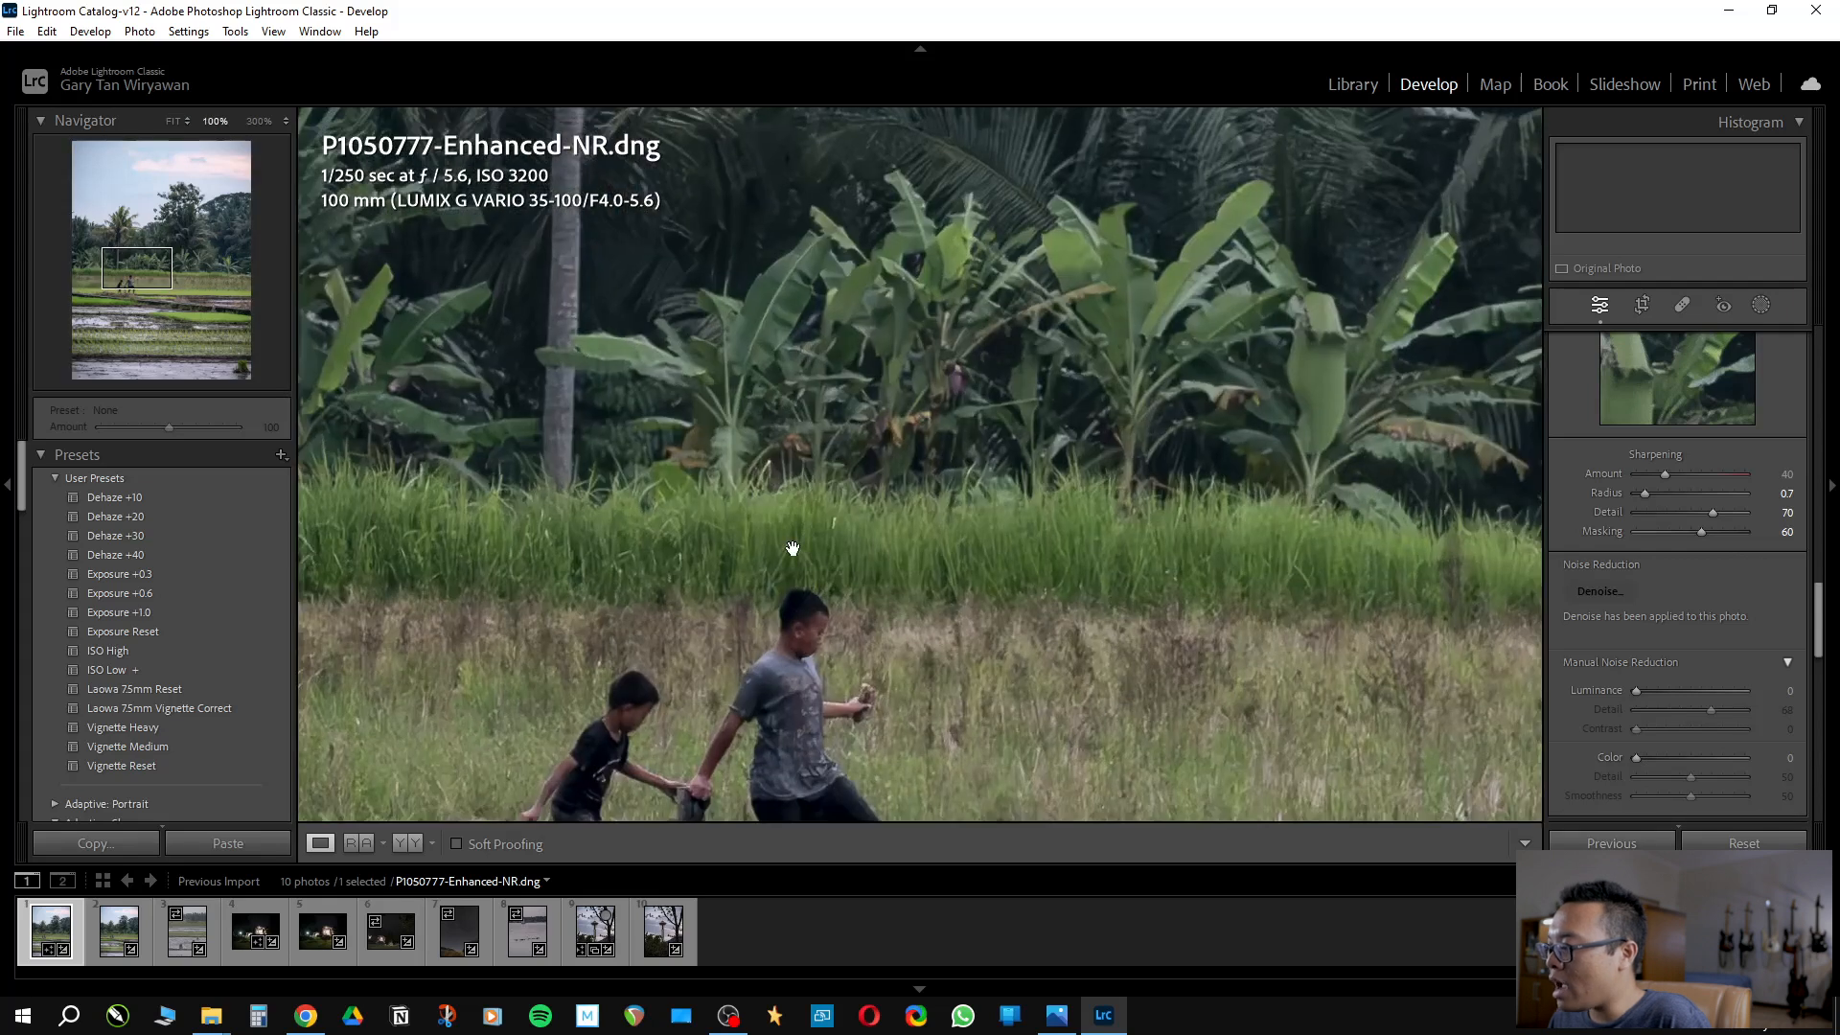
drag(793, 546, 866, 320)
drag(800, 423, 867, 365)
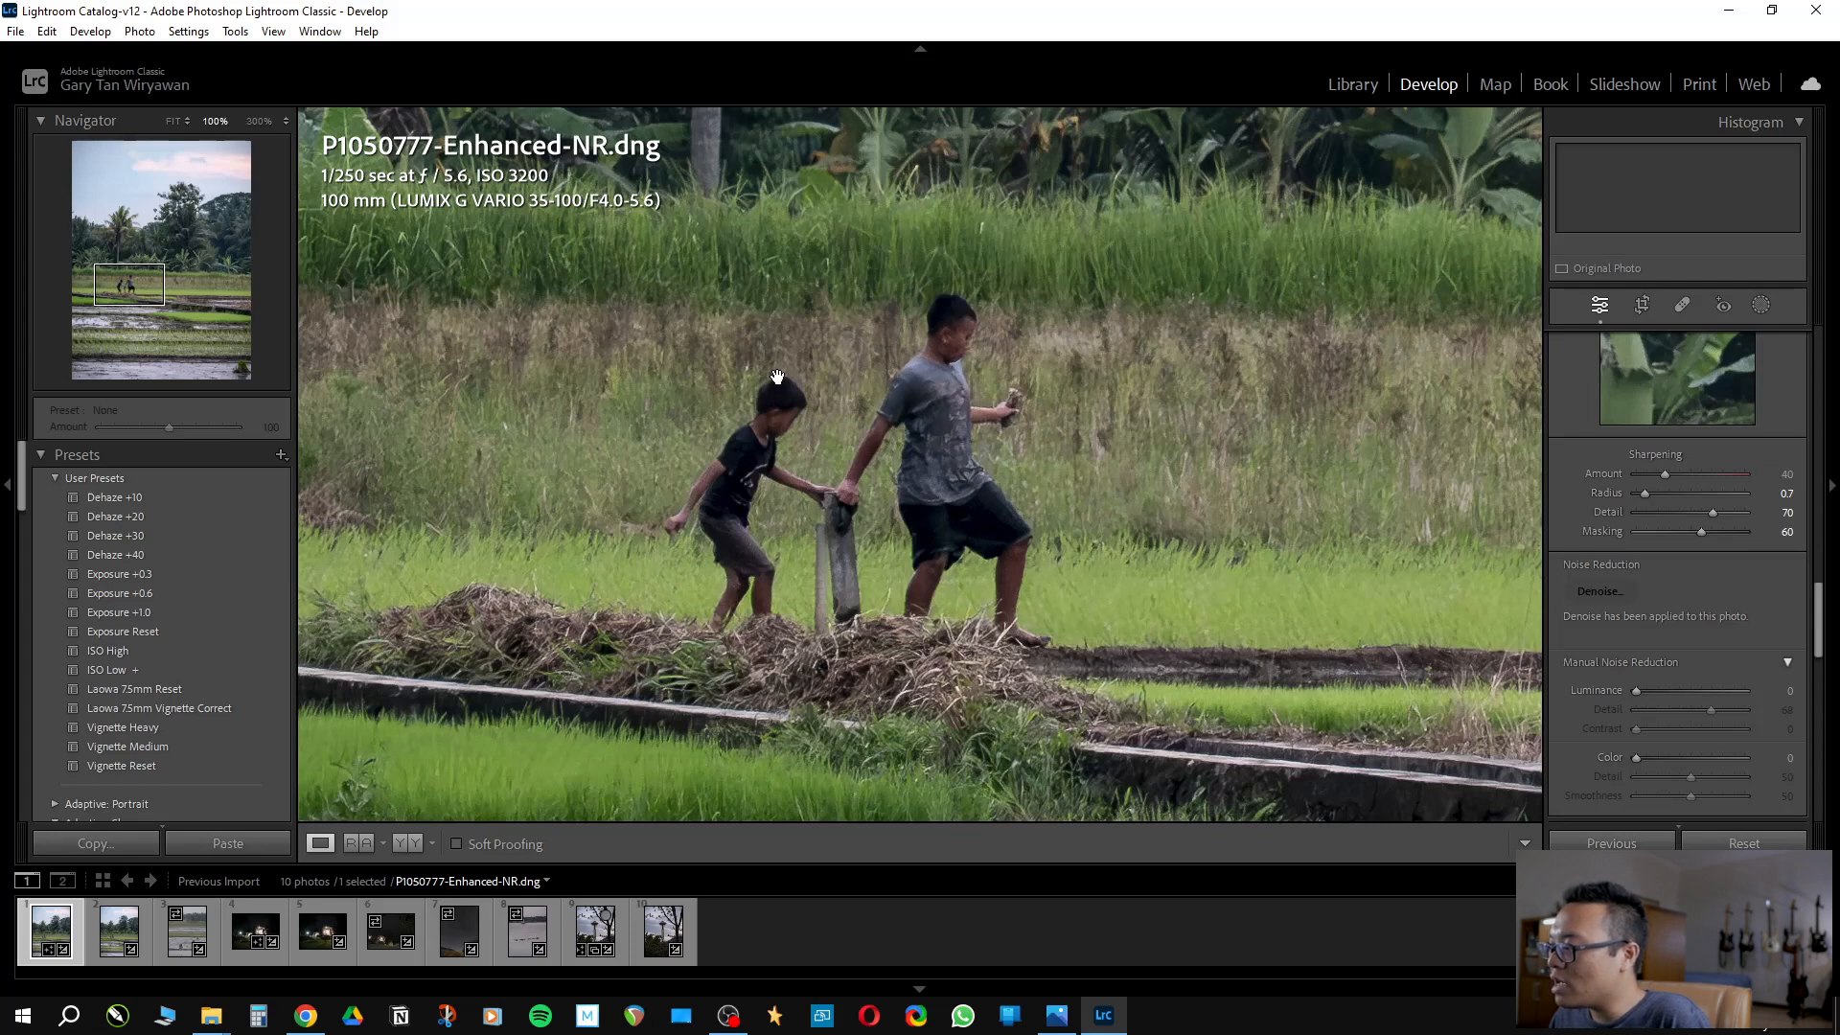
drag(1115, 417, 664, 360)
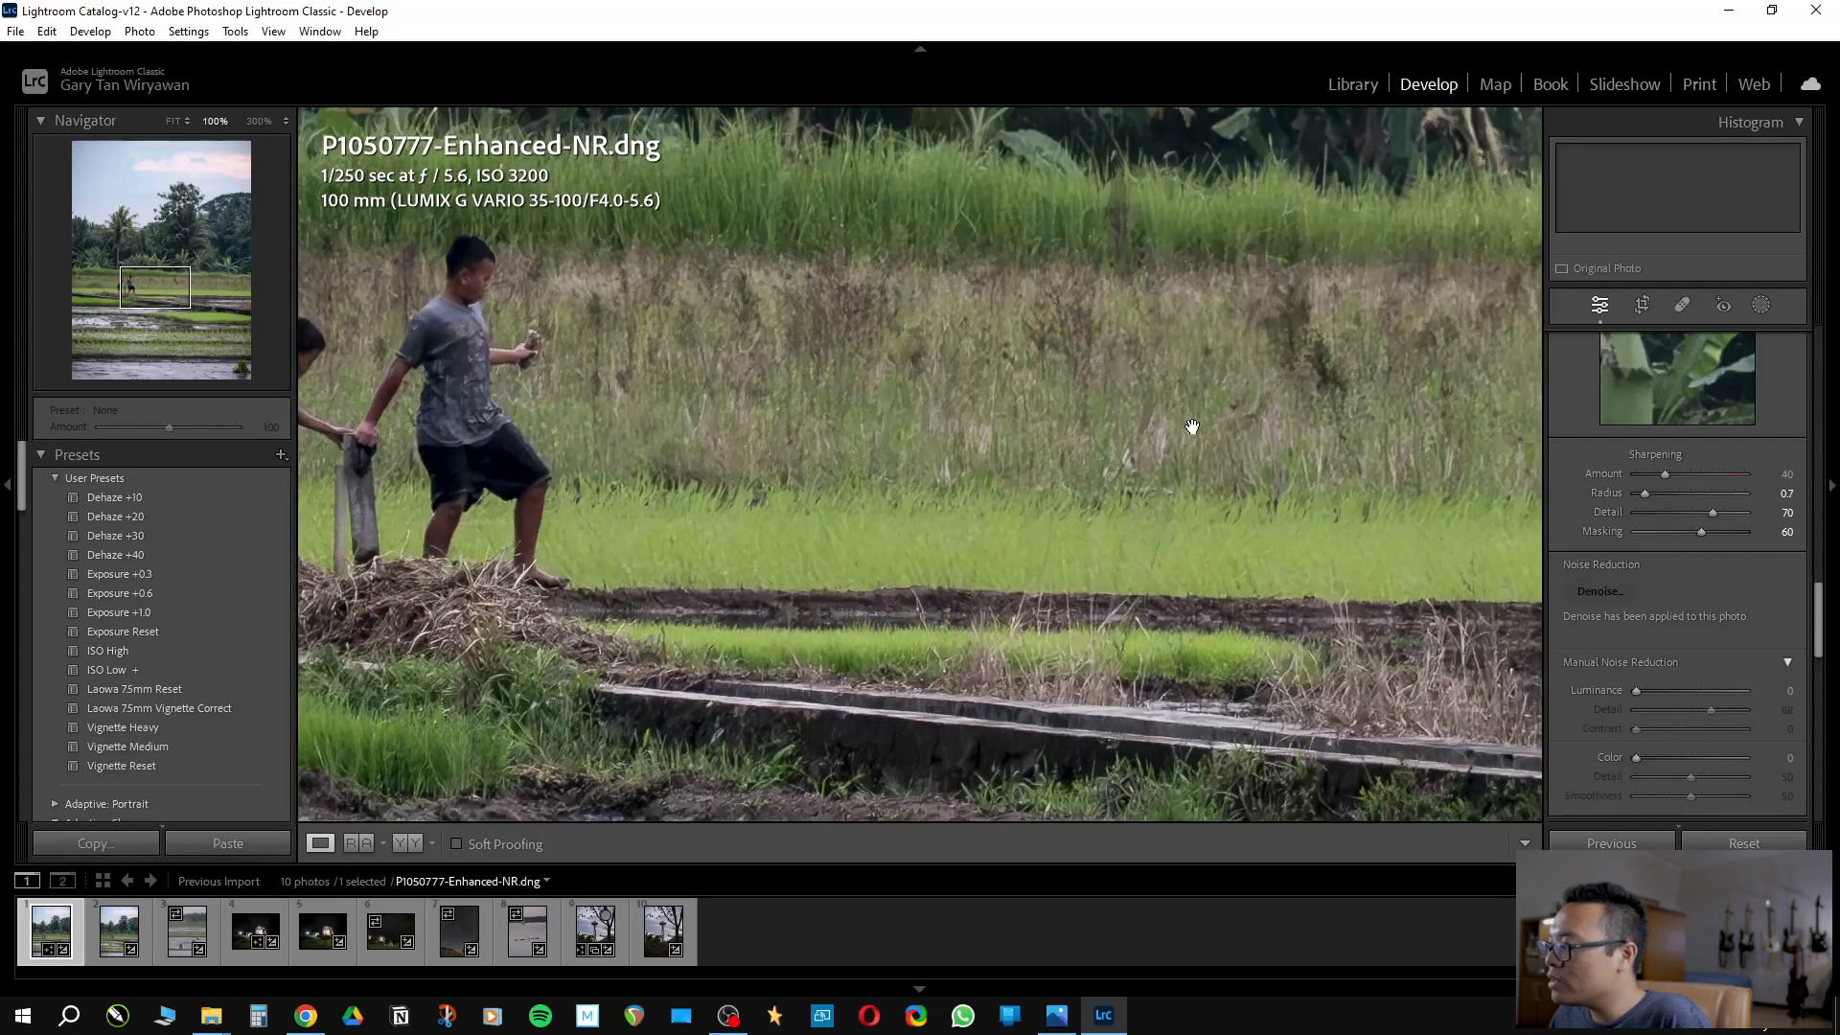
drag(1193, 426, 973, 337)
Examine the coconut palm, the tall leafy tree and the sky behind them in the enhanced photo
drag(1113, 412, 1166, 789)
drag(1020, 506, 1043, 661)
mouse_move(848, 328)
mouse_down()
mouse_move(874, 464)
mouse_move(1049, 599)
mouse_up()
drag(541, 438, 948, 497)
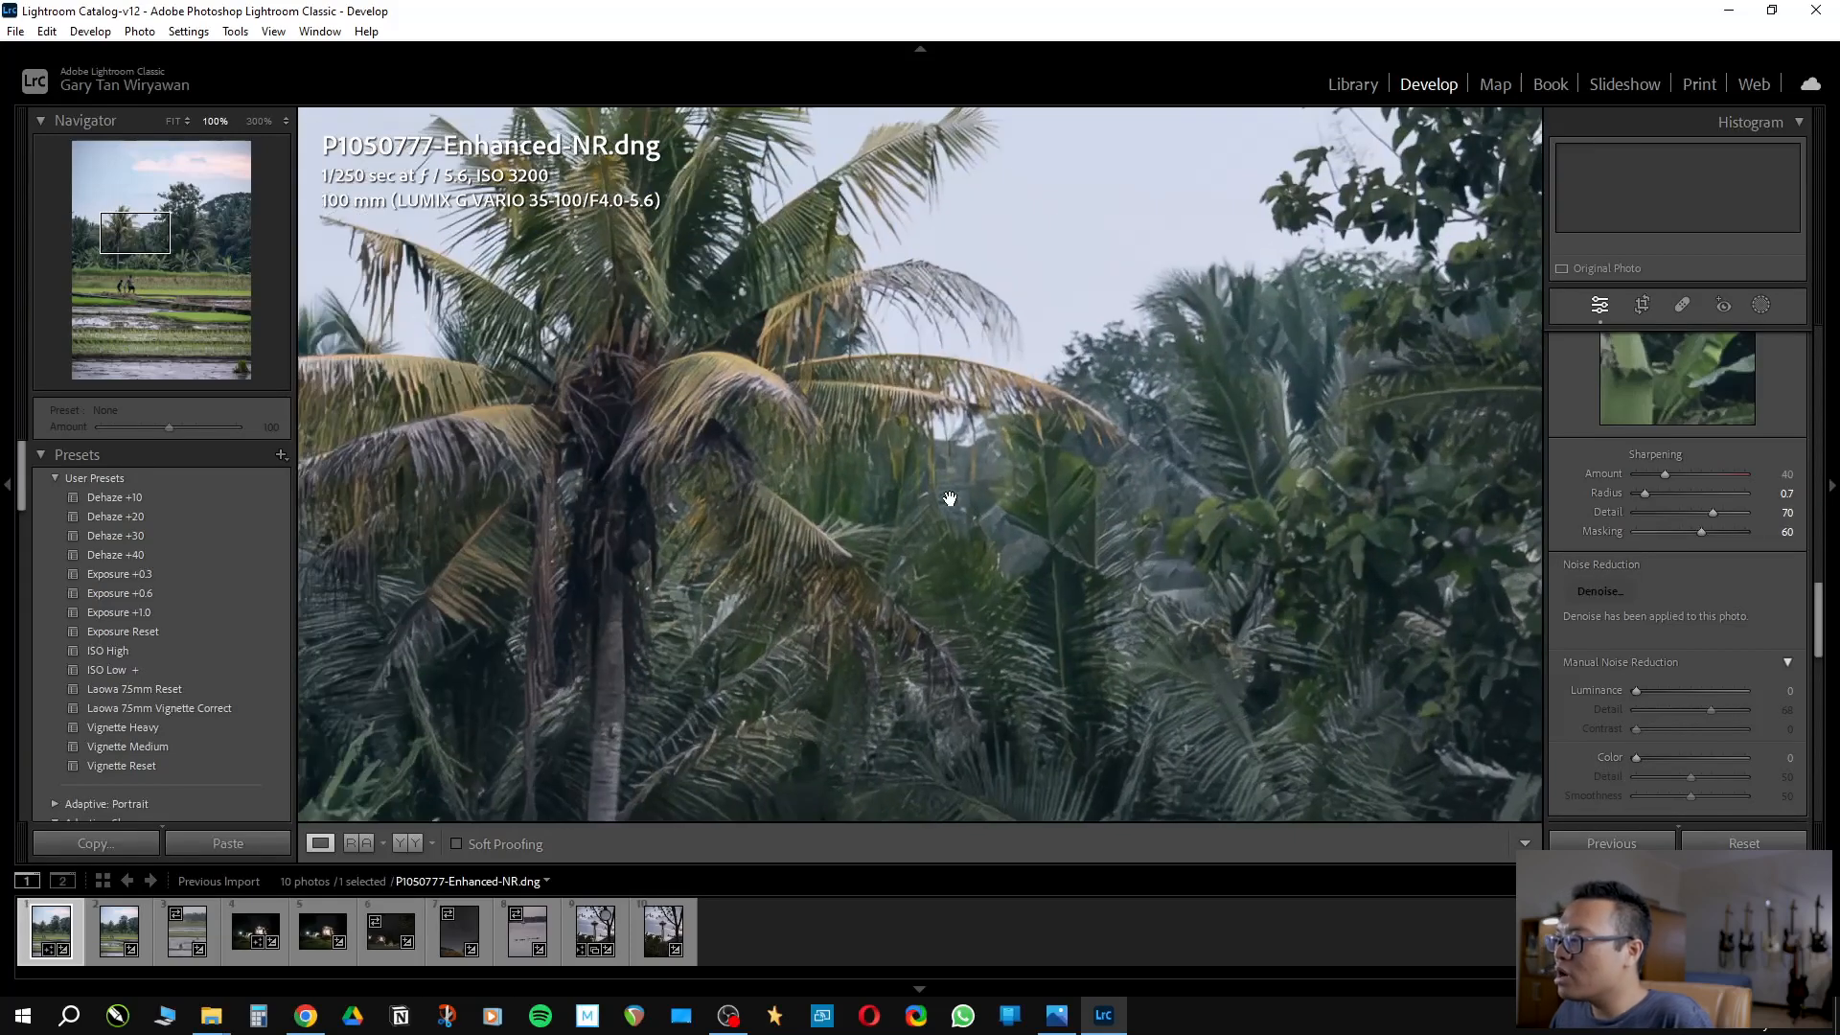
drag(793, 460, 1119, 437)
drag(1116, 564, 585, 393)
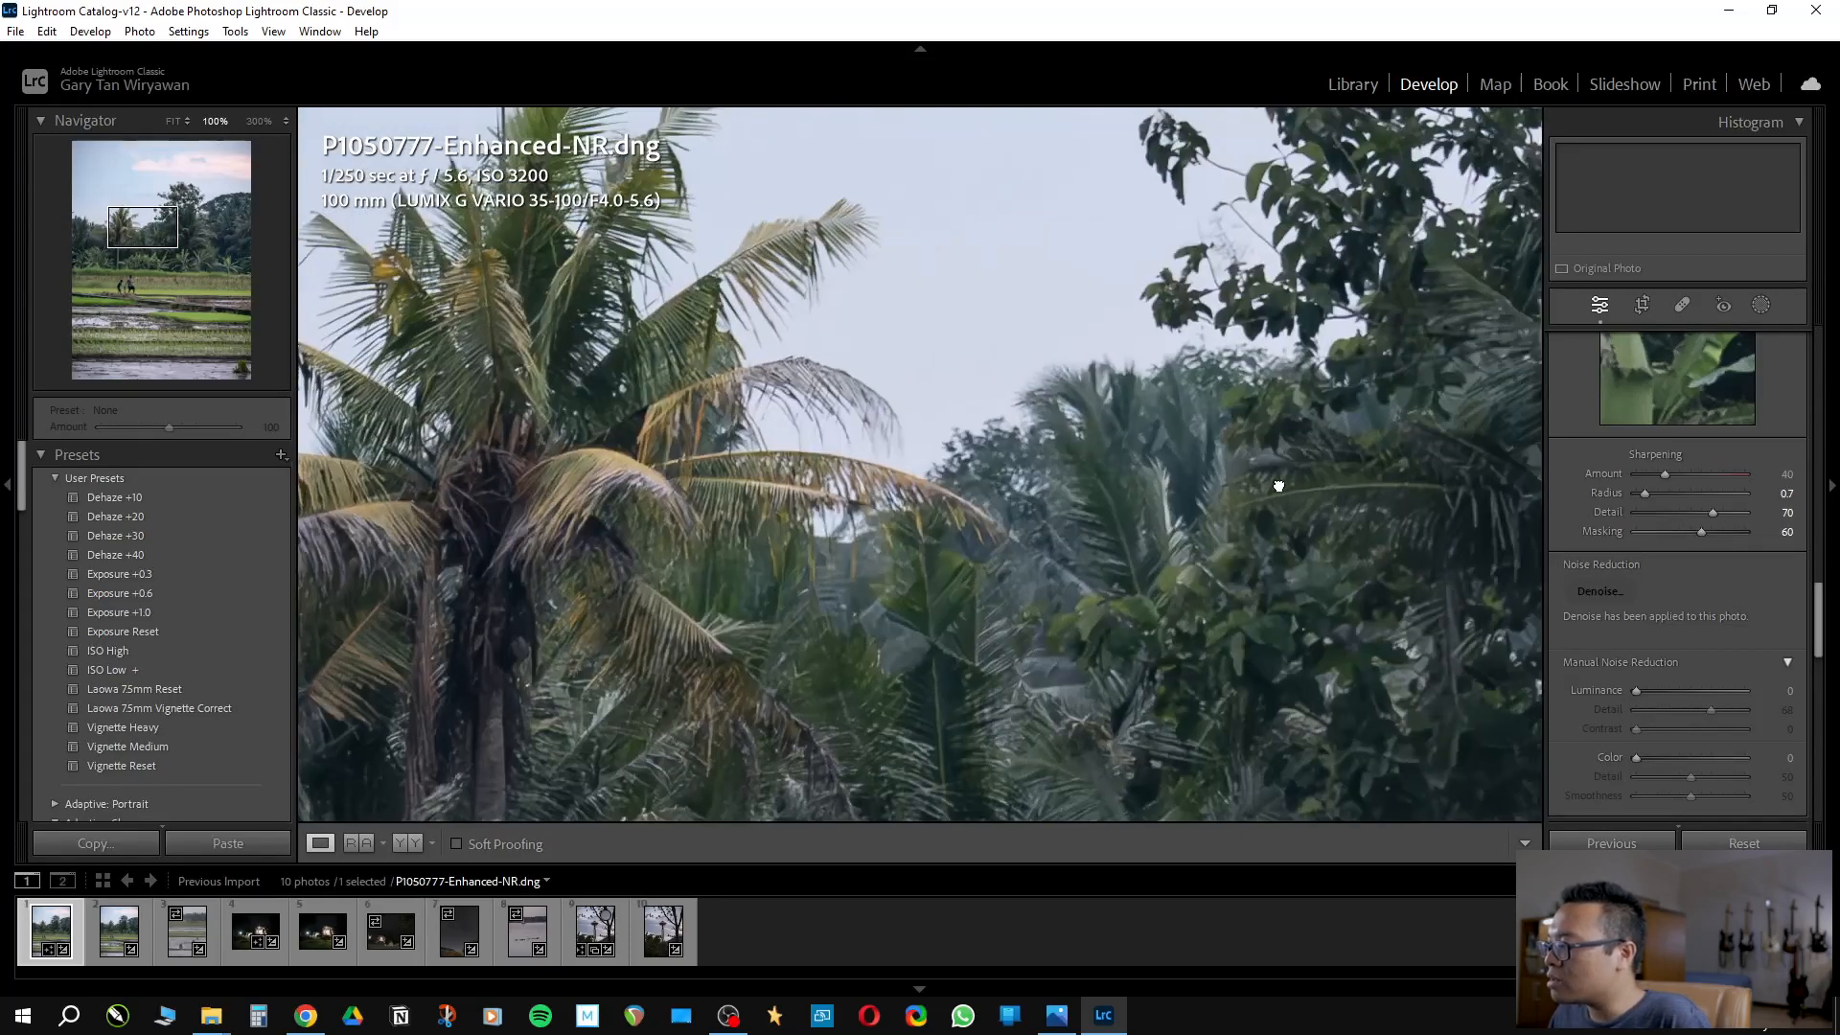
drag(1277, 485, 973, 632)
drag(658, 360, 759, 460)
drag(1181, 434, 775, 497)
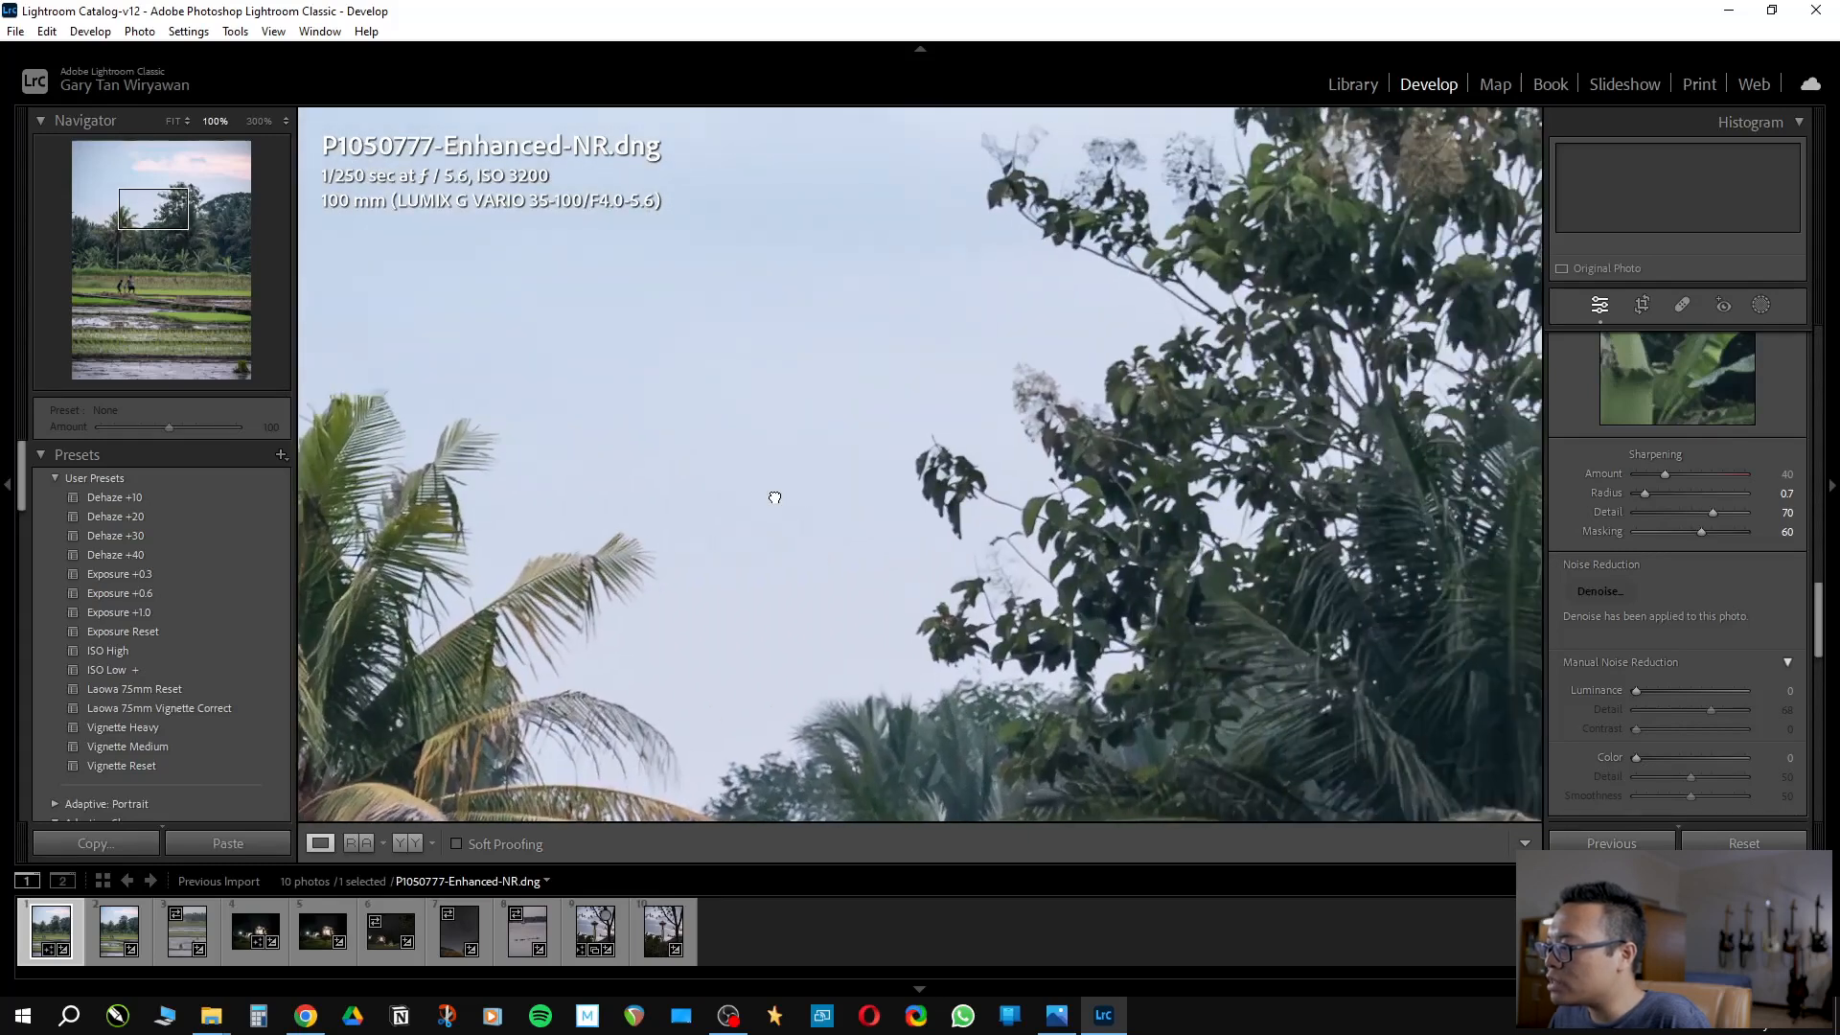
drag(1077, 419, 755, 403)
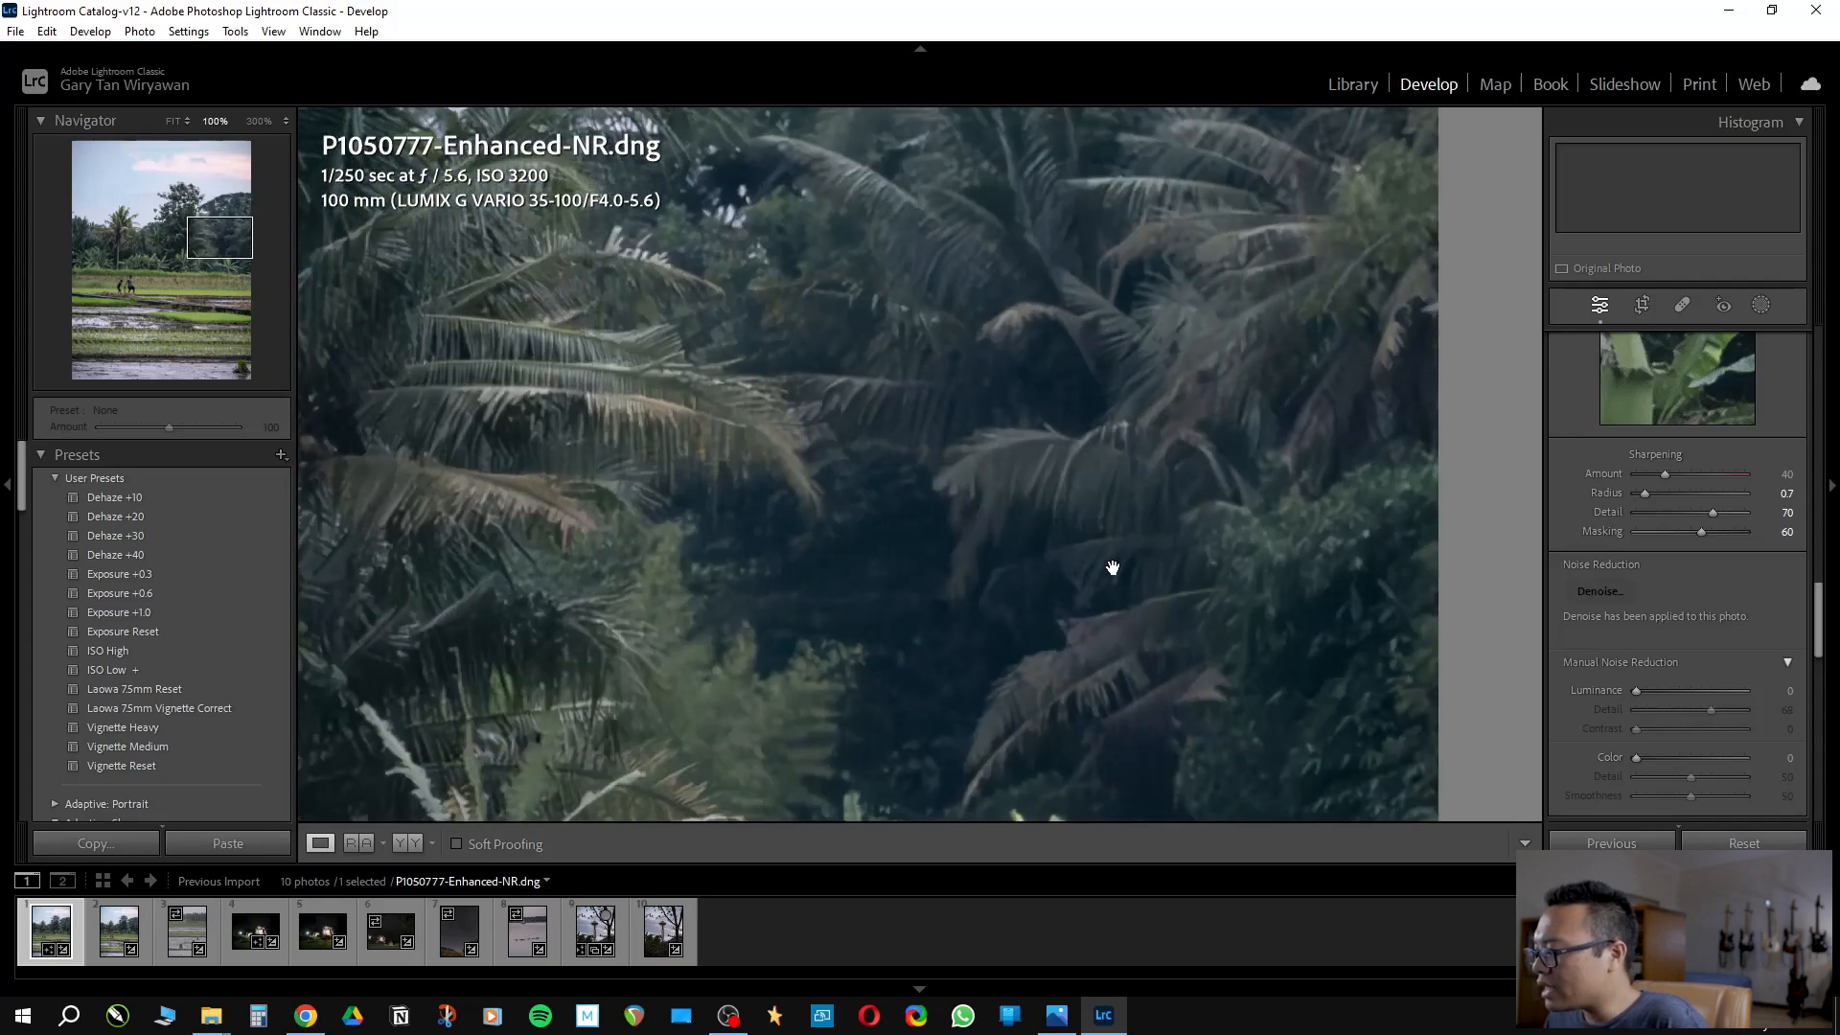
Check the dark palm foliage and distant treetops of the enhanced photo, and return to the full view
drag(1113, 568, 1192, 661)
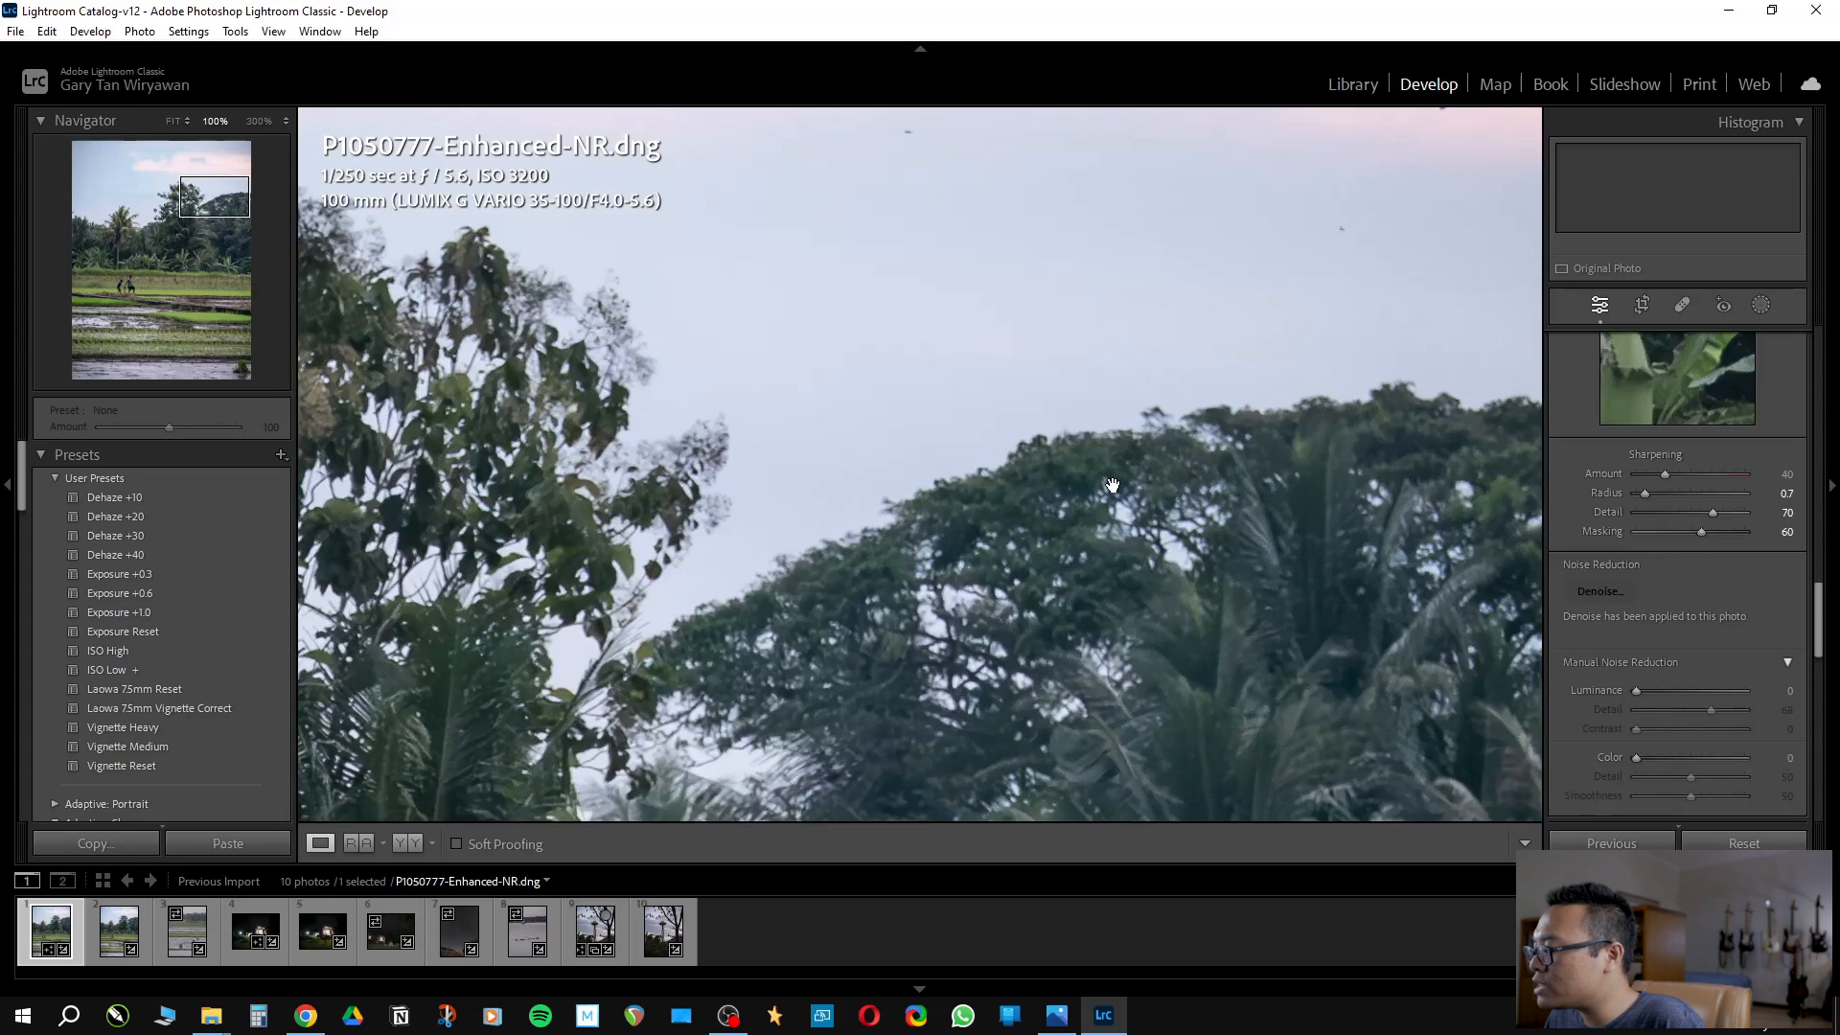
drag(1111, 485, 1128, 318)
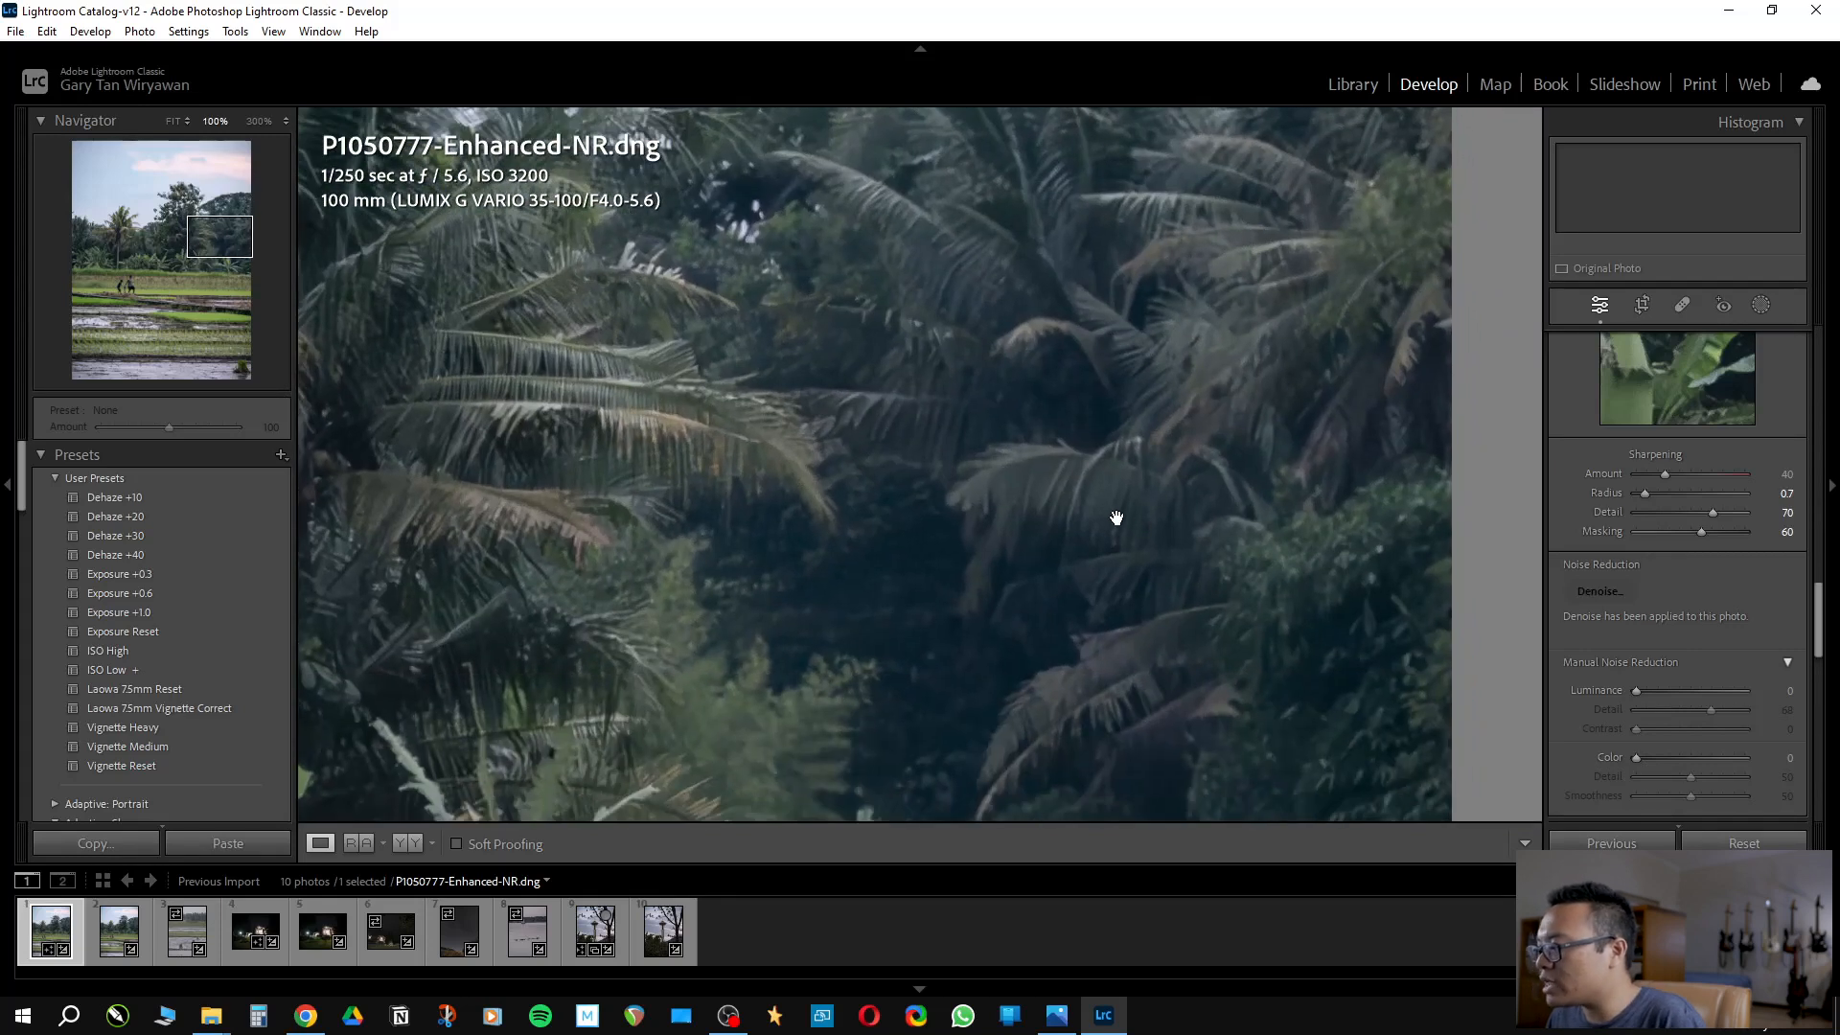
drag(1083, 556, 1092, 239)
drag(986, 460, 1047, 221)
drag(994, 394, 1116, 182)
drag(986, 433, 1196, 198)
drag(1090, 323, 1284, 259)
drag(968, 661, 953, 532)
drag(958, 191, 982, 458)
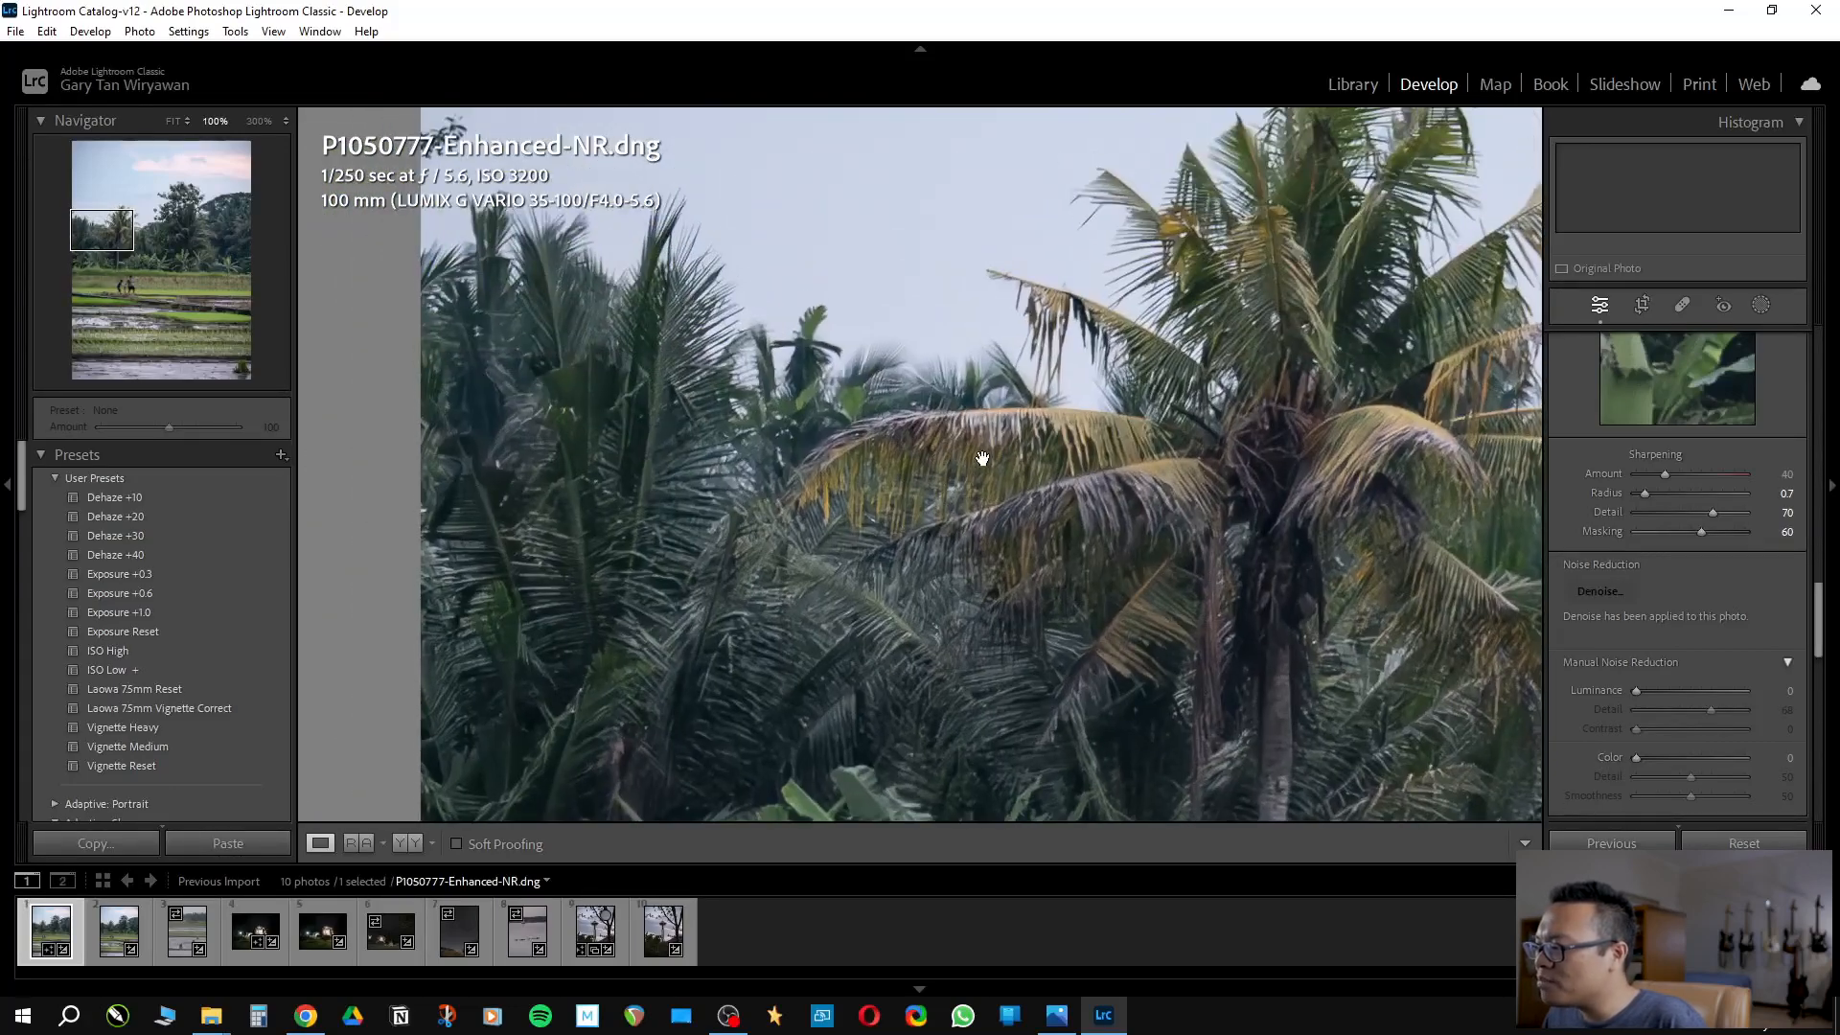
drag(1177, 432, 887, 377)
click(920, 326)
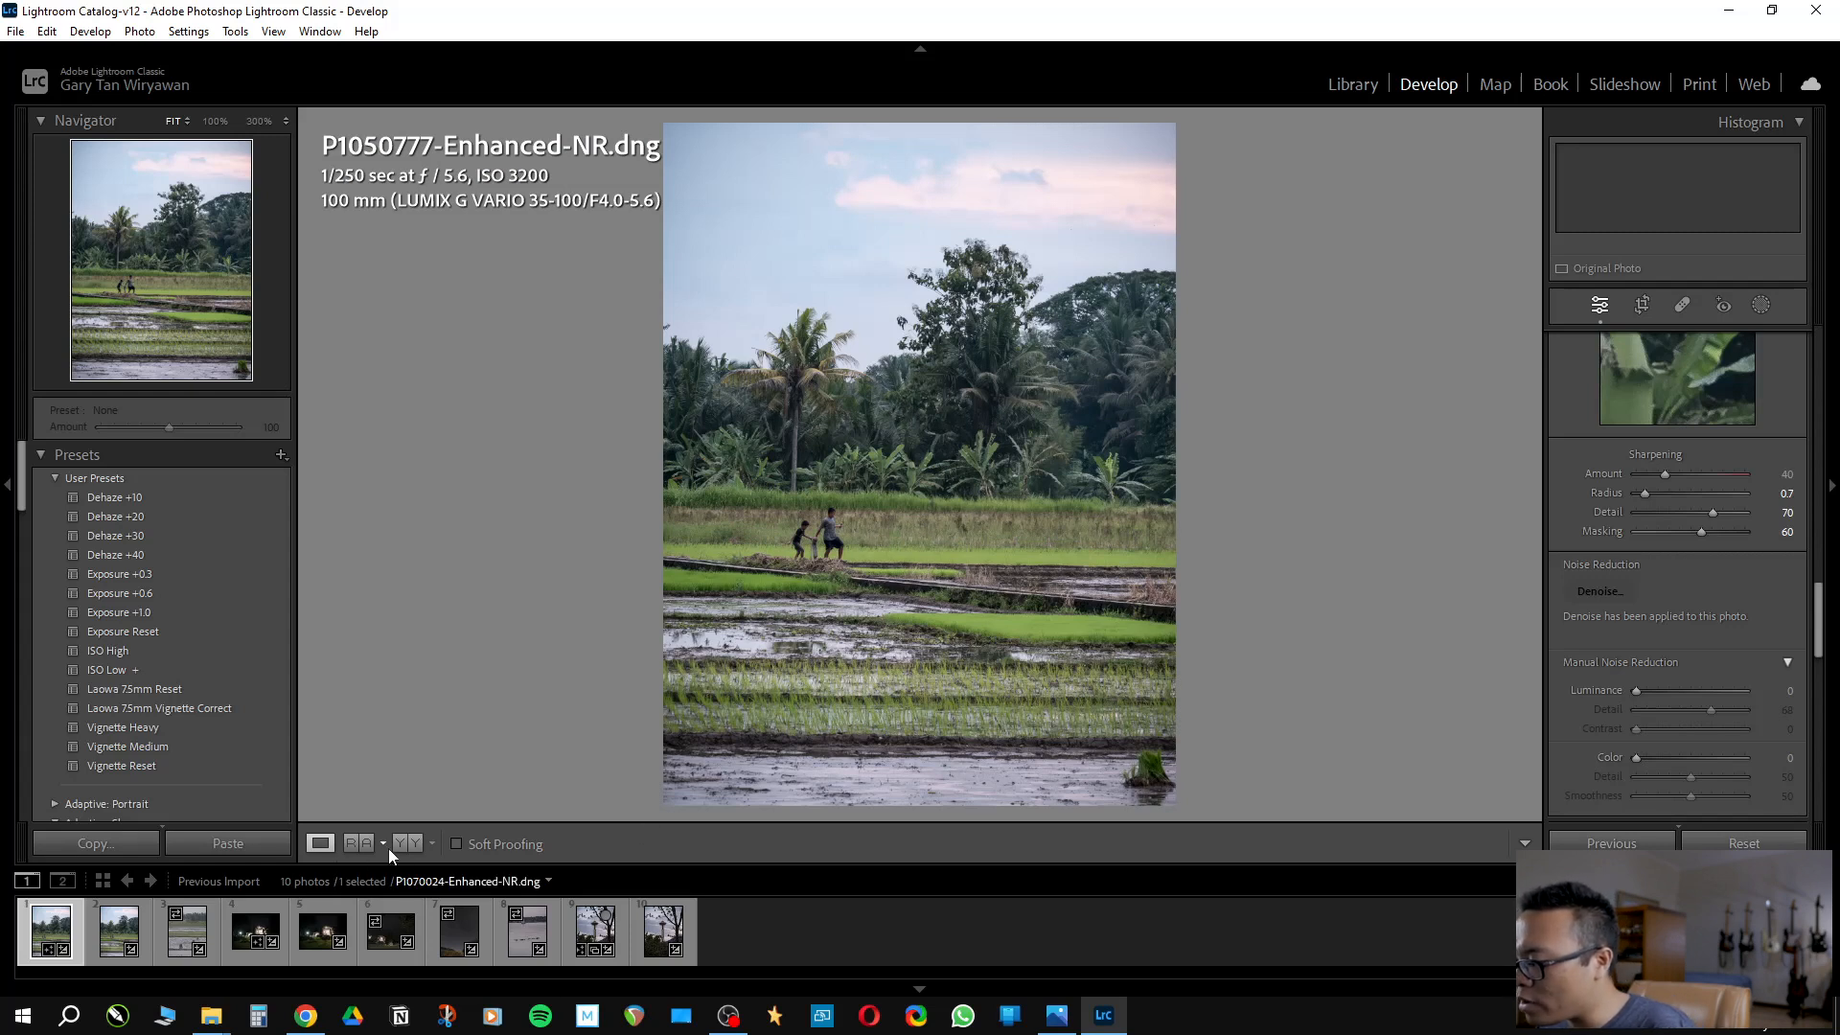
Show P1050777.RW2 as the reference beside P1050777-Enhanced-NR.dng, and compare the two children at 100%
click(354, 845)
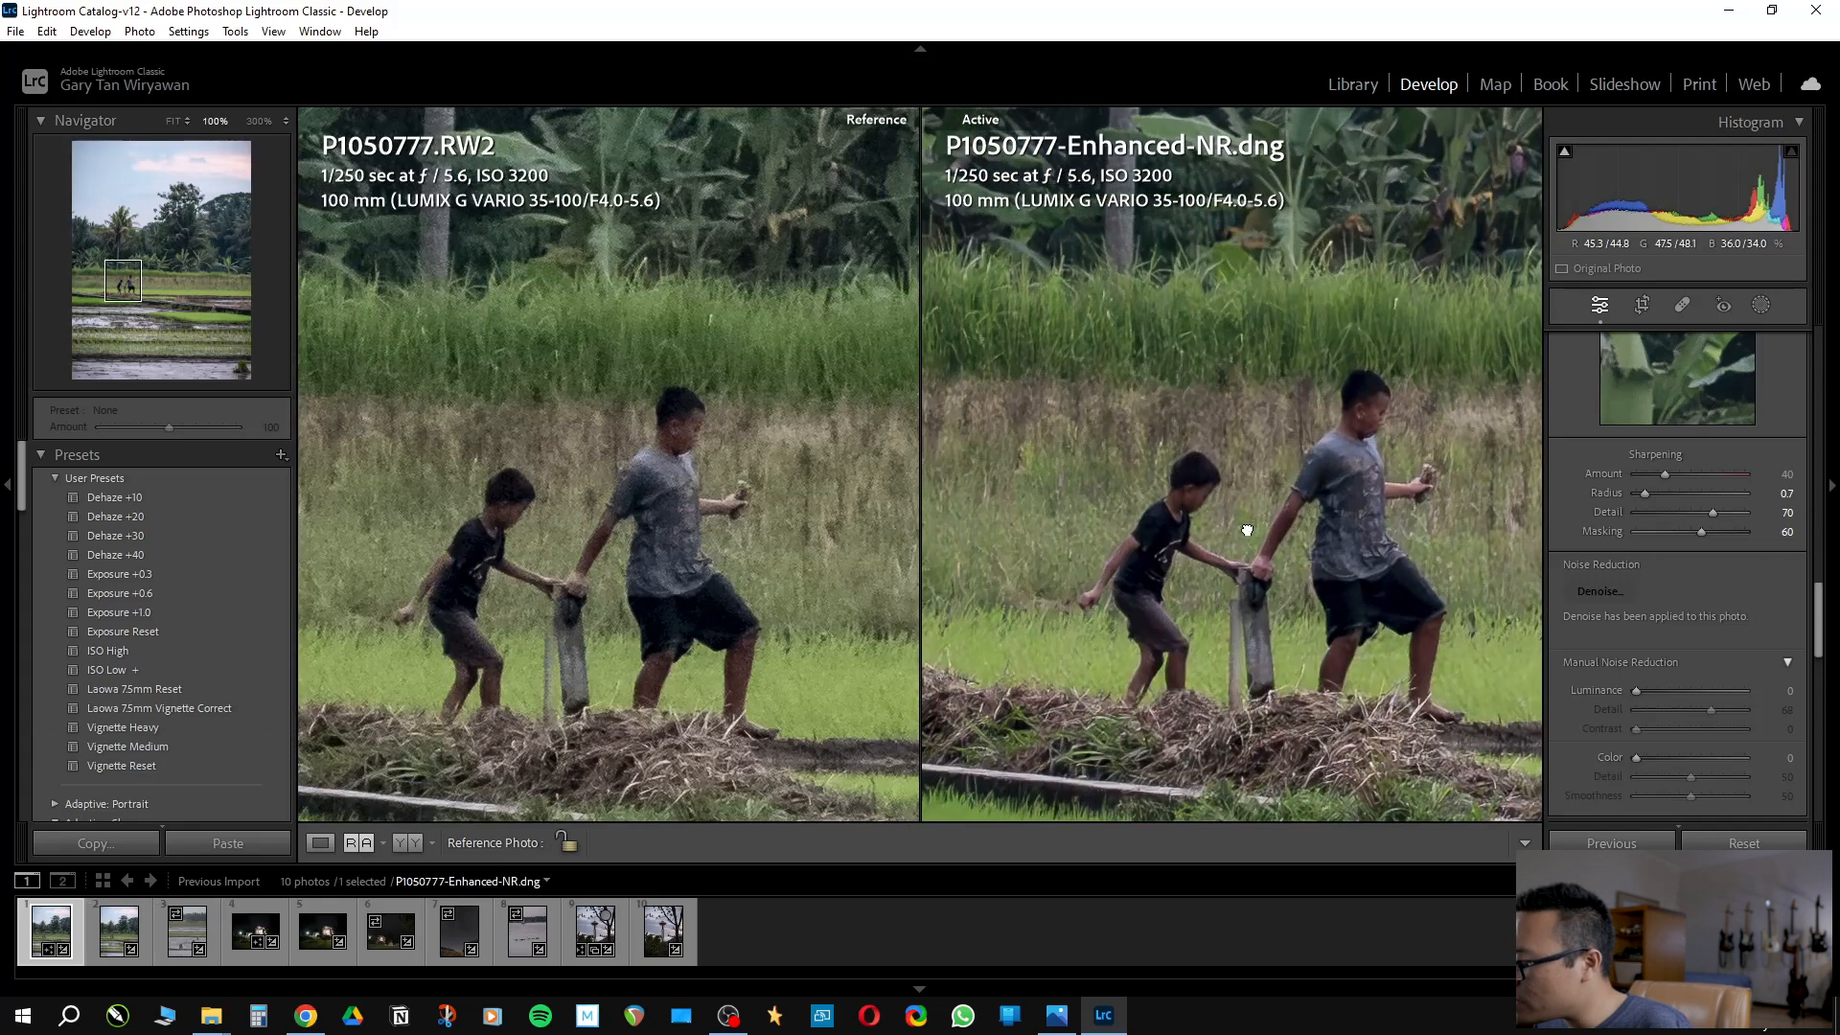
drag(1245, 530, 1250, 588)
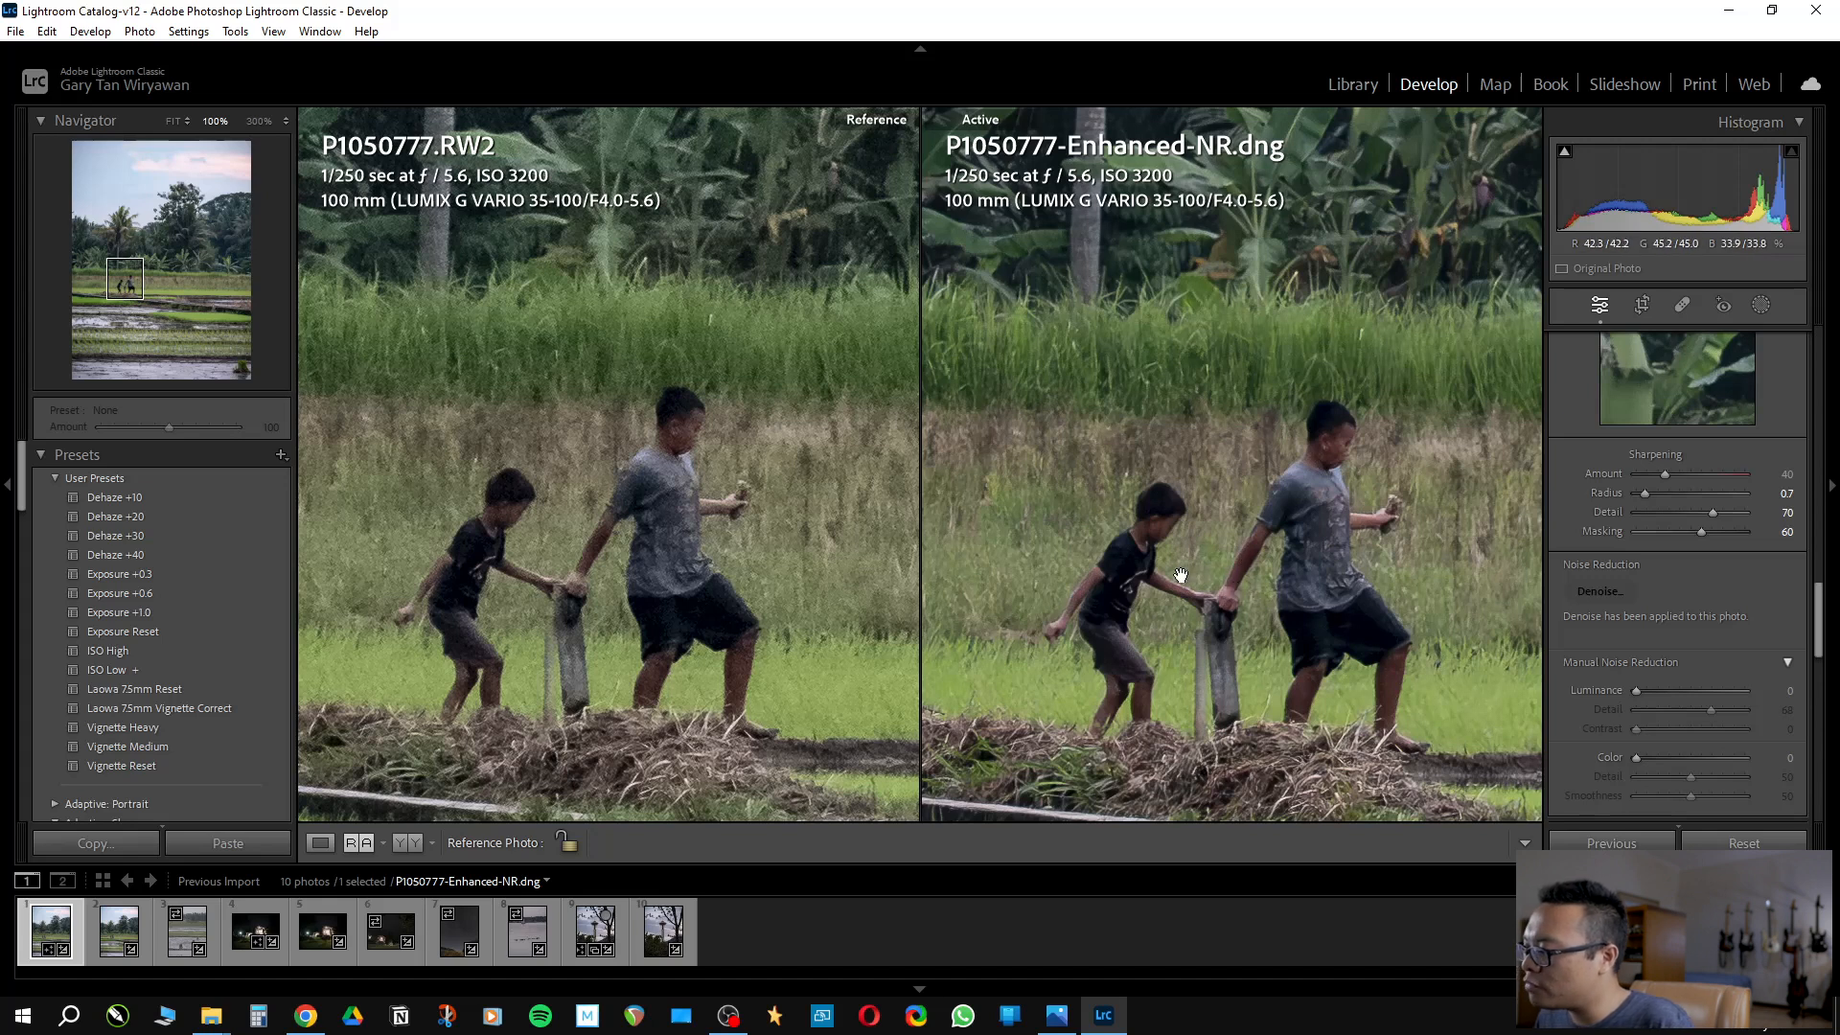
click(614, 518)
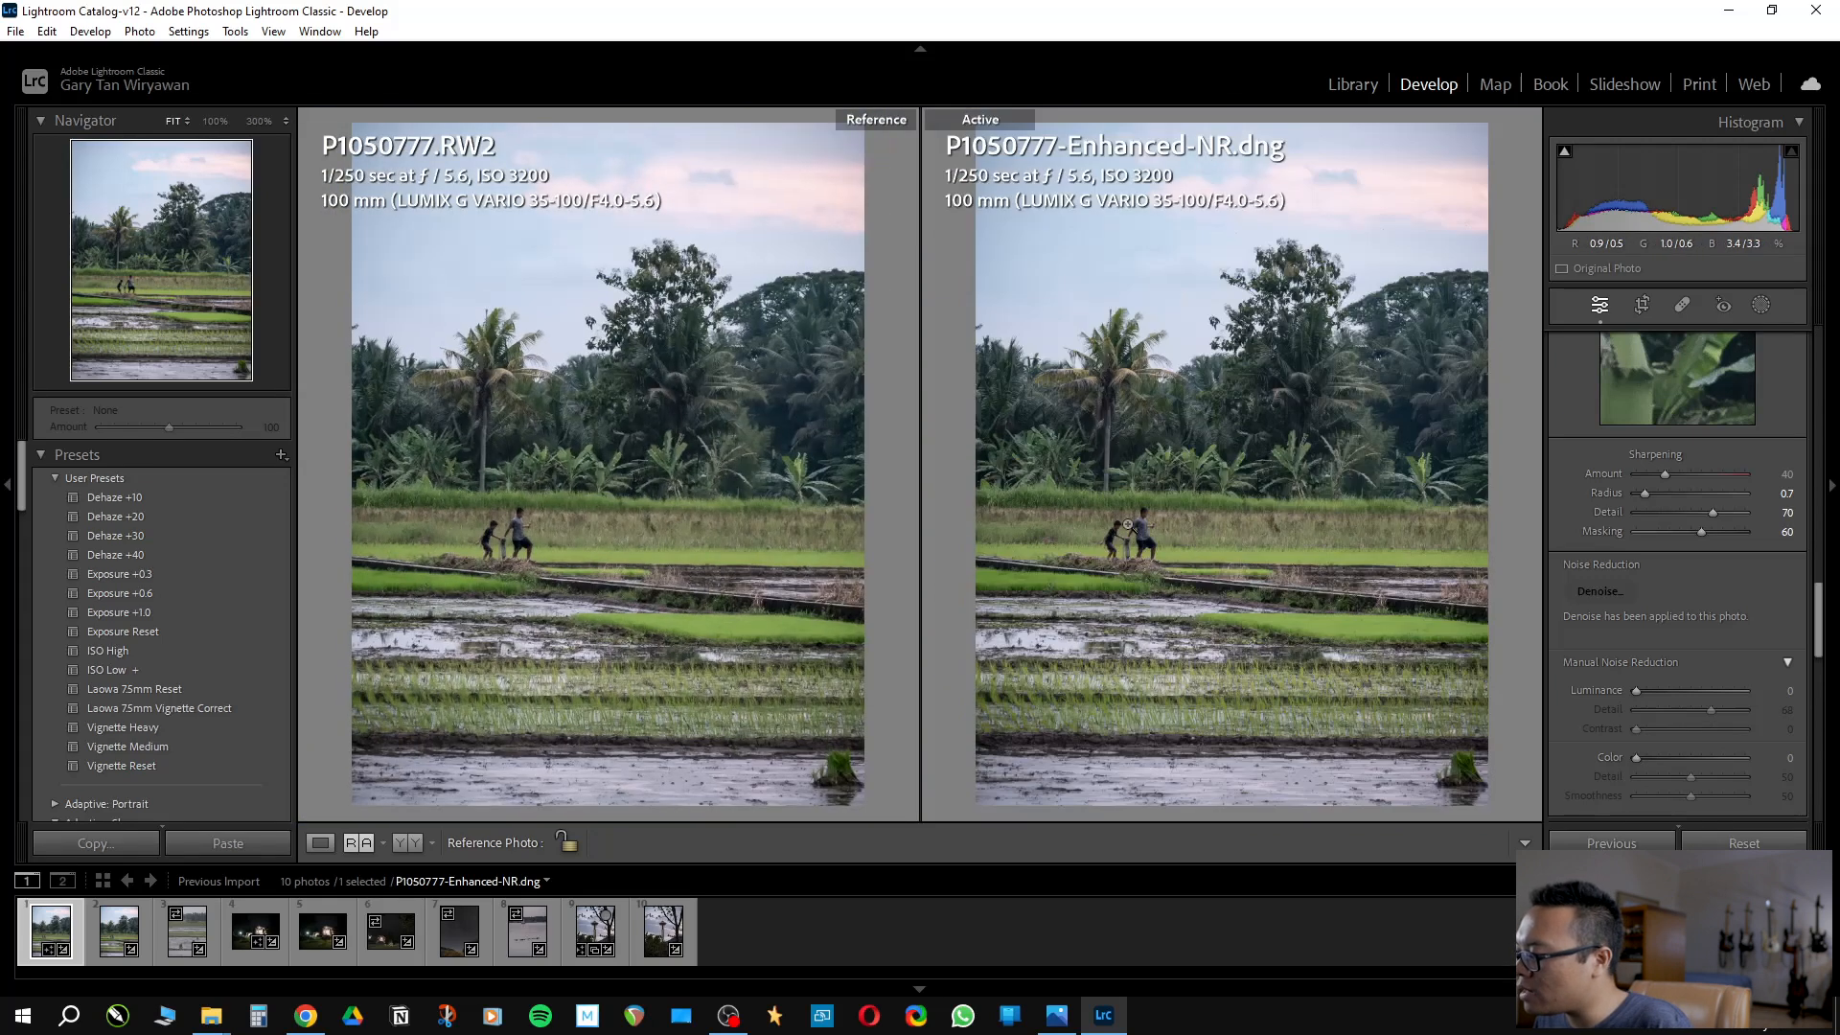
click(1128, 524)
drag(505, 526, 548, 562)
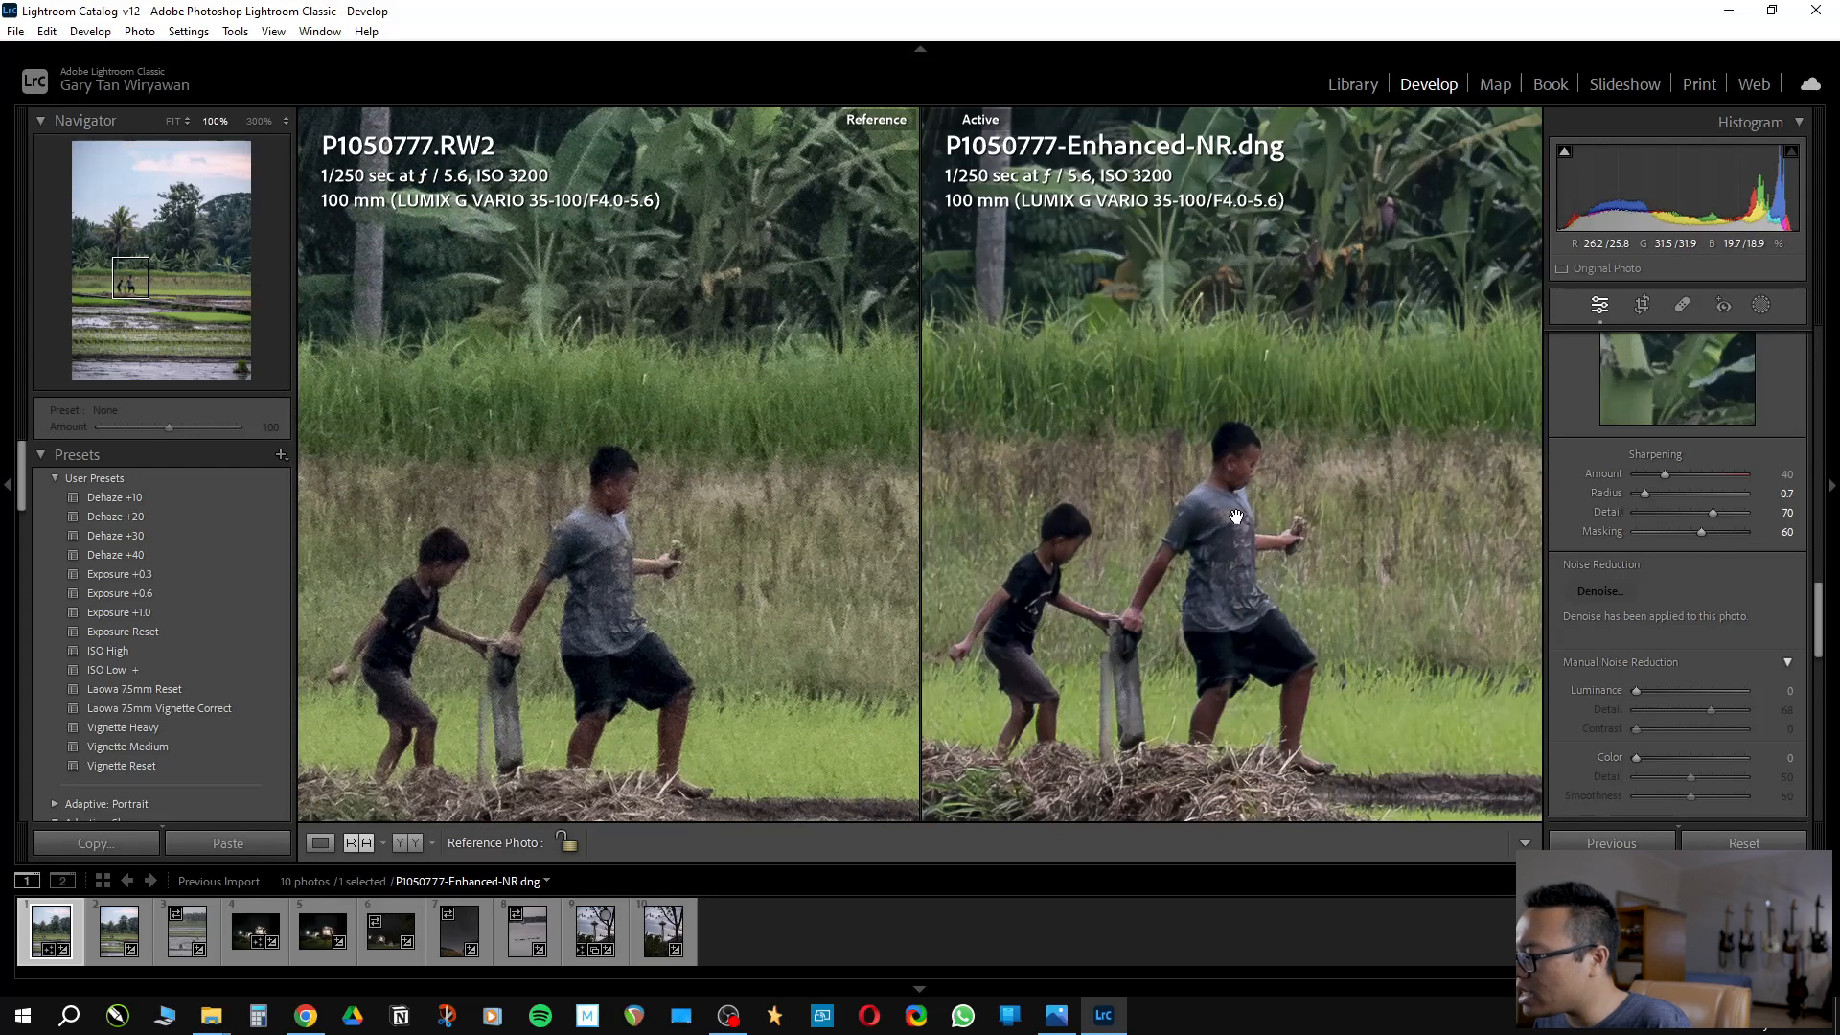
drag(960, 606, 922, 560)
Compare the banana plants, palm trunk and dark background above the children in the original and enhanced photos
drag(1221, 532, 1326, 432)
drag(1188, 218, 1211, 347)
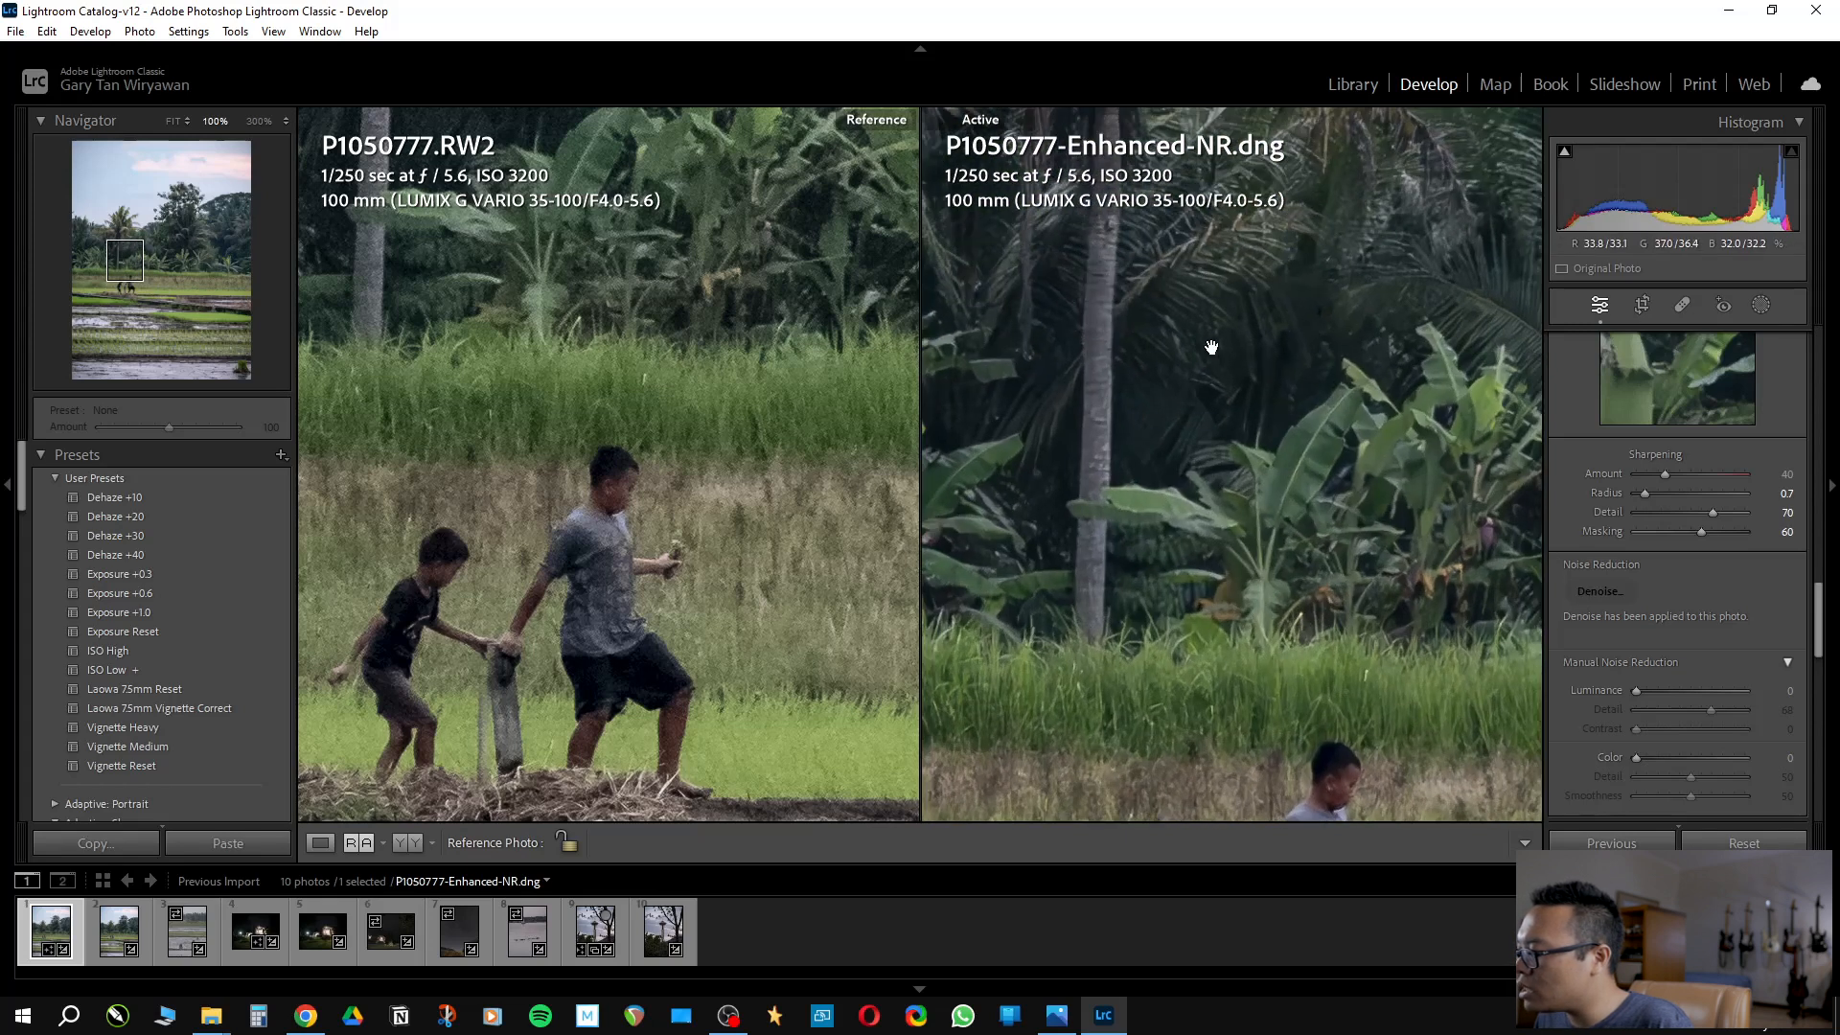
drag(757, 412, 776, 616)
drag(663, 373, 628, 507)
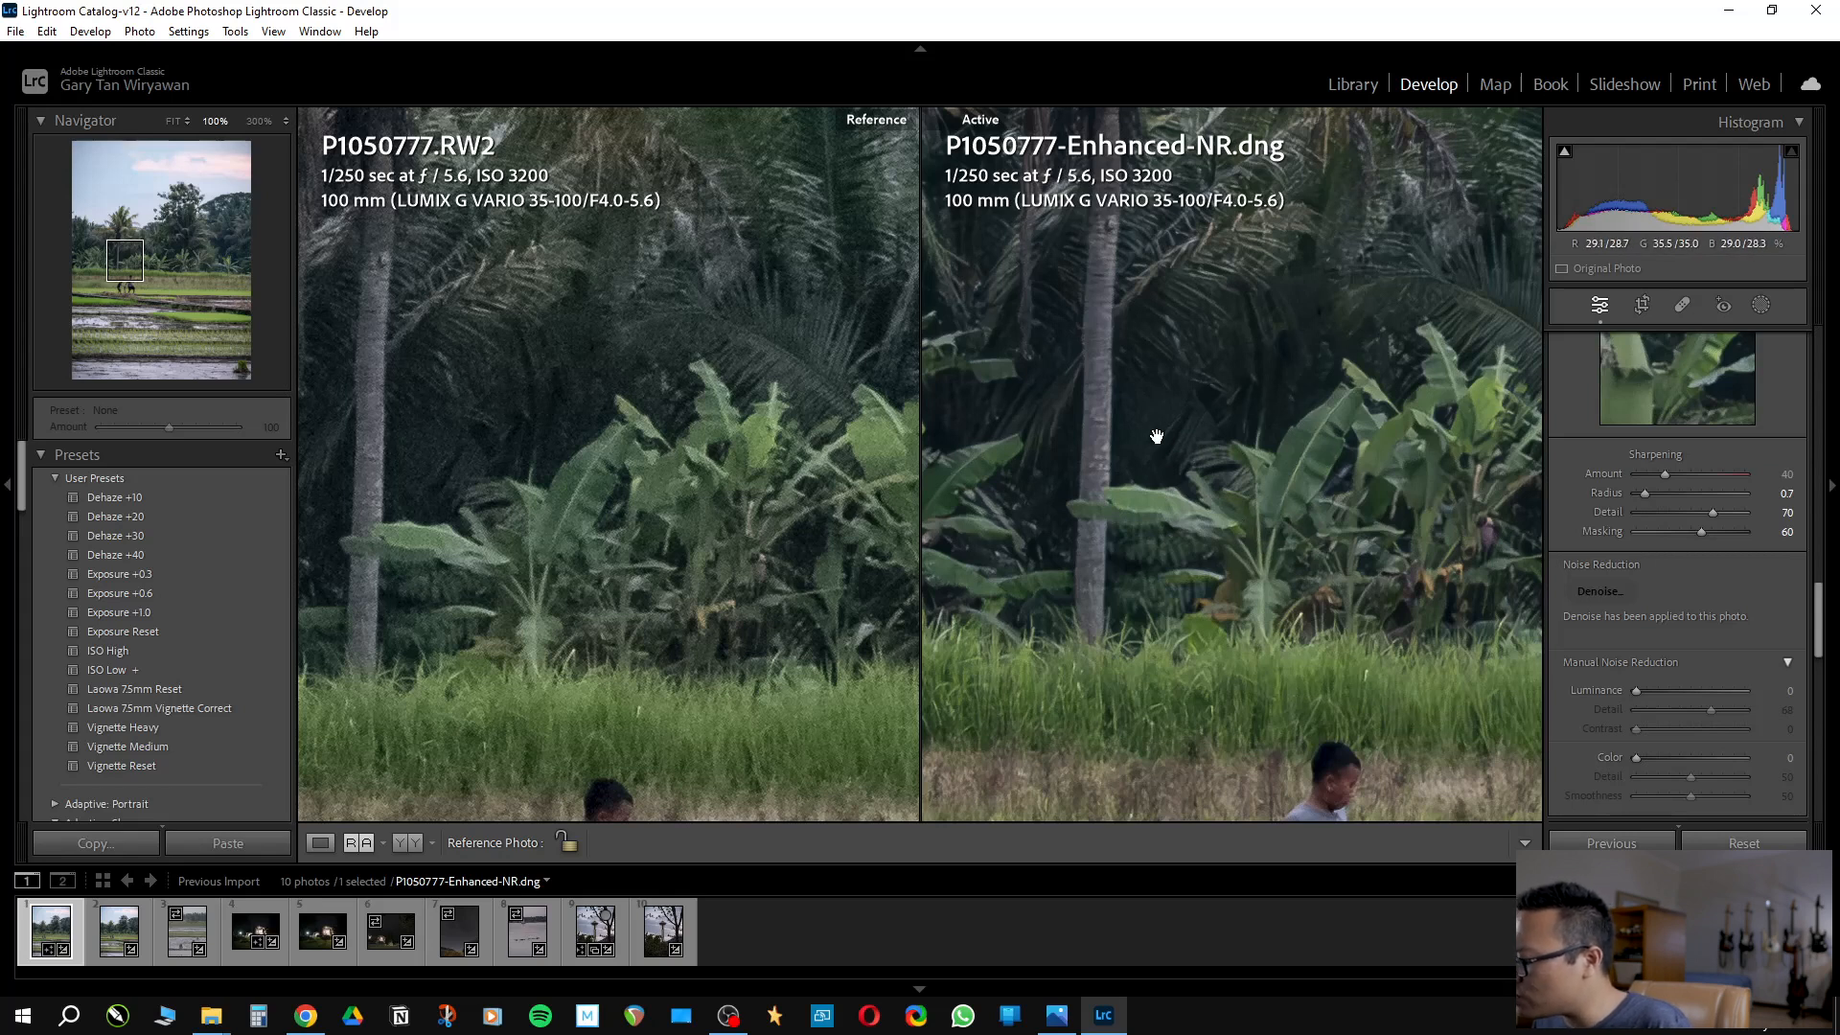
drag(658, 509, 622, 490)
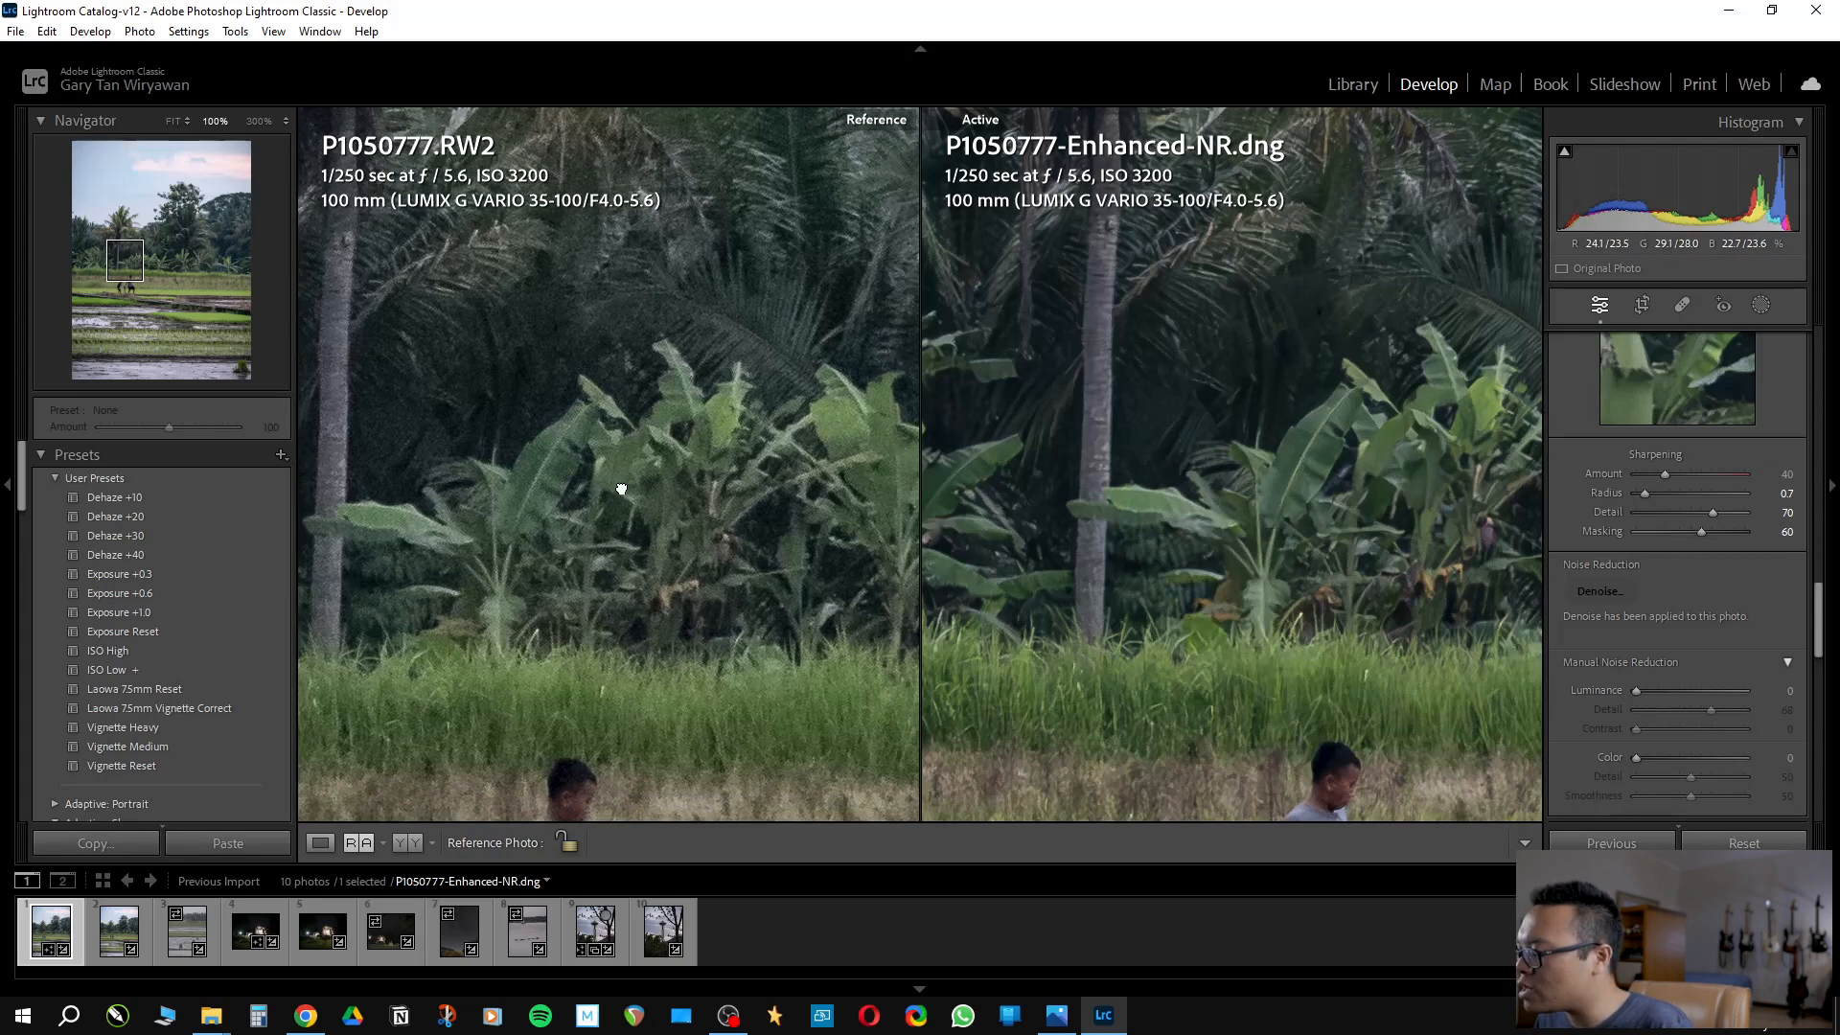
drag(1227, 494, 1243, 574)
Compare the palms, the dense tree foliage and the sky in the original and enhanced rice field photos
drag(671, 690, 494, 539)
drag(1164, 551, 872, 543)
drag(1255, 552, 1383, 537)
drag(767, 211, 690, 518)
drag(613, 240, 798, 492)
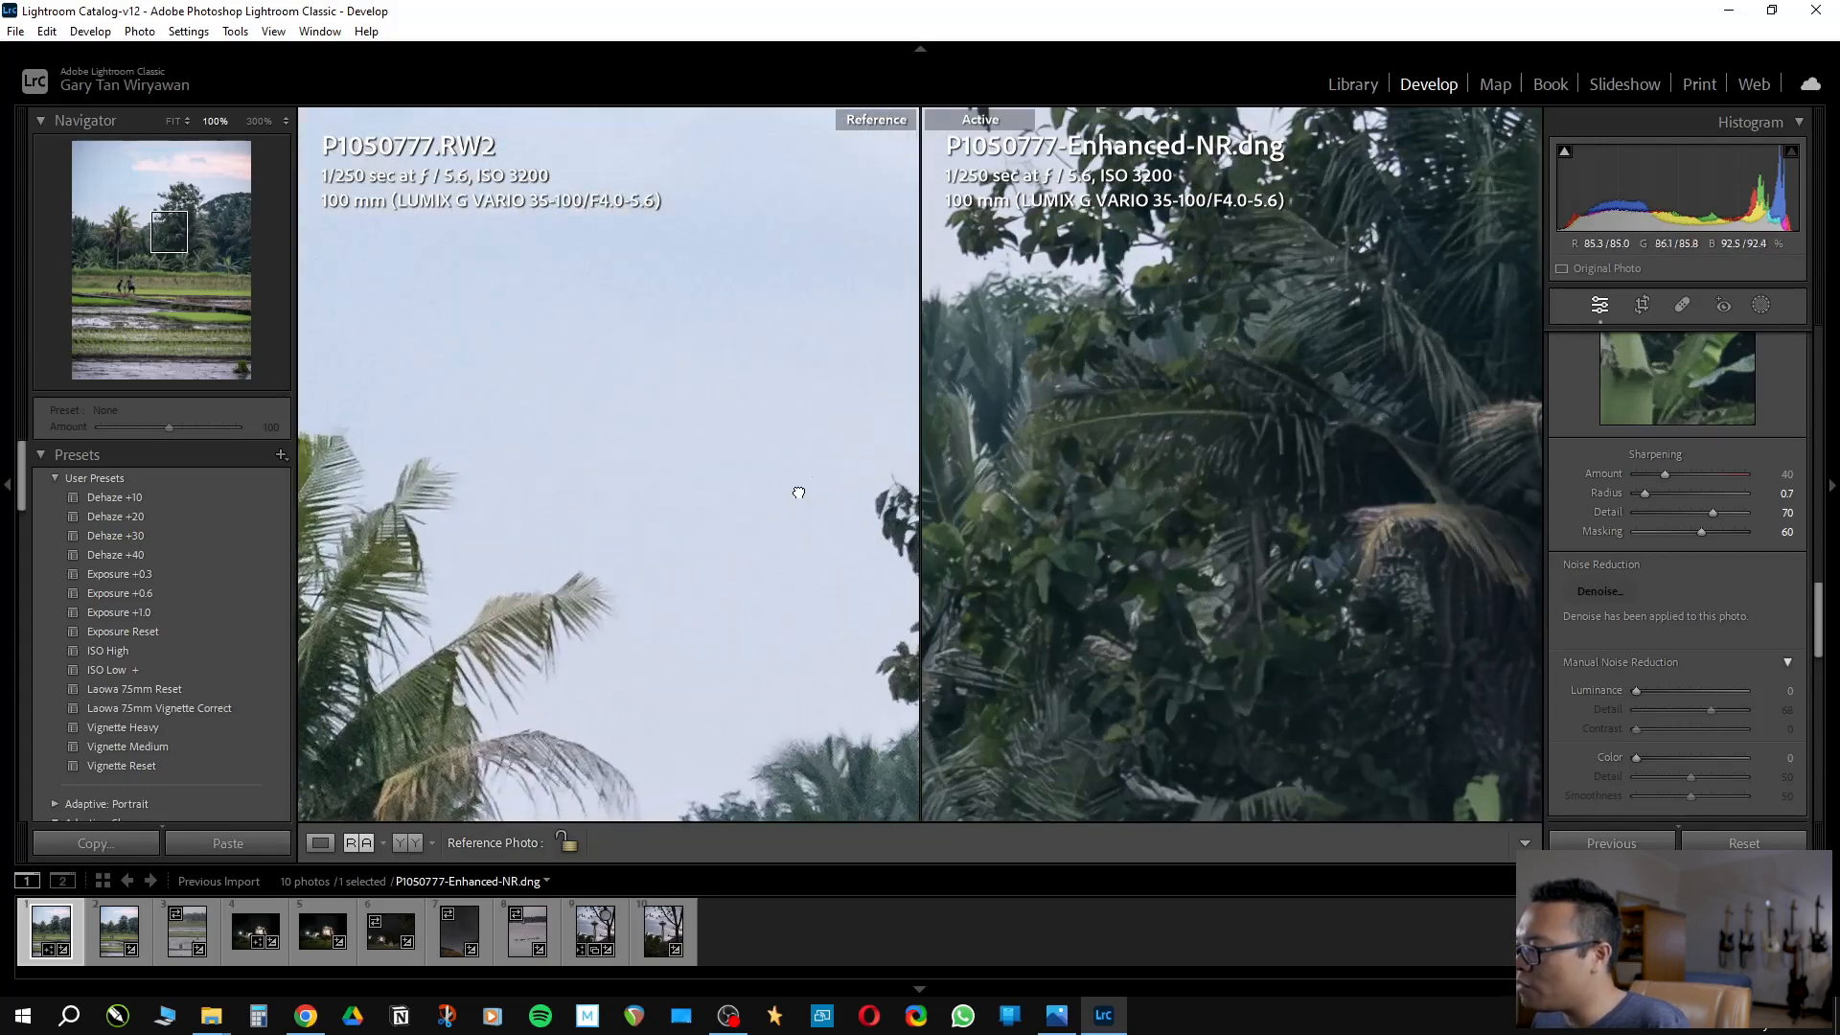
drag(560, 372, 727, 486)
drag(1131, 364, 1360, 565)
drag(1135, 416, 1366, 665)
drag(1184, 556, 1361, 627)
drag(1324, 738, 1293, 403)
drag(1331, 604, 1035, 258)
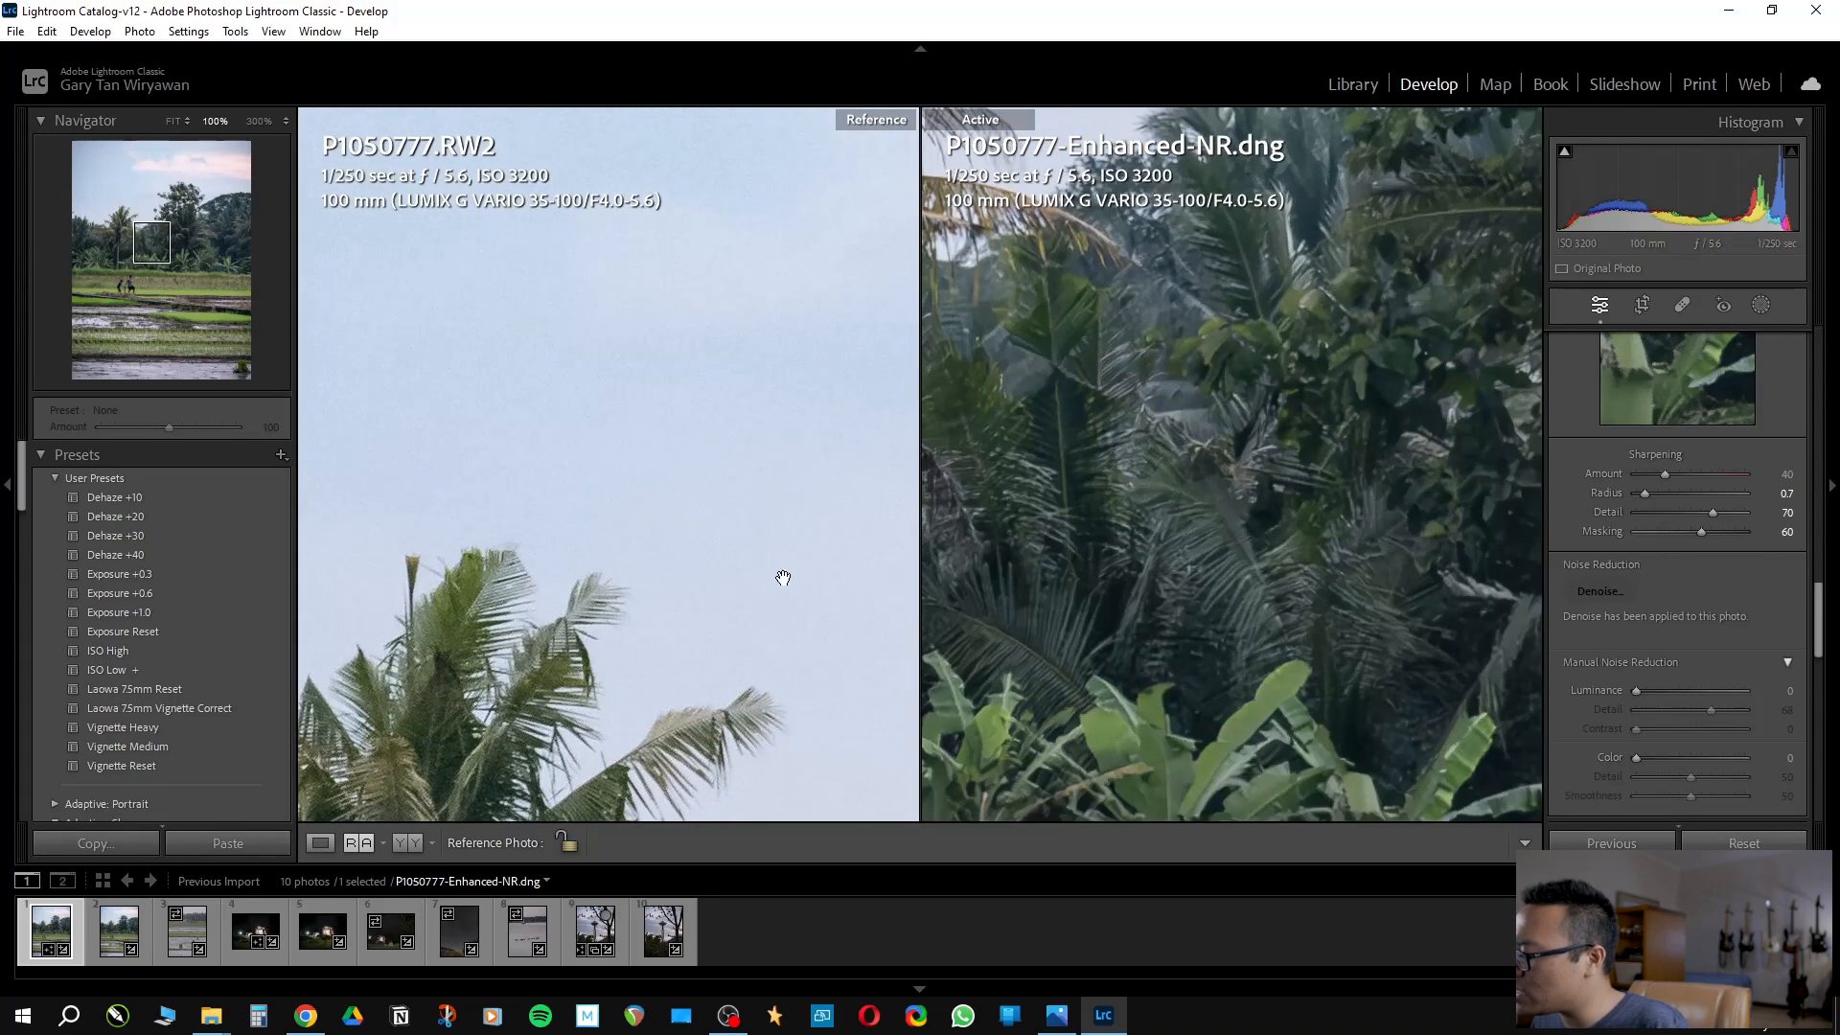
Compare the grass, dry field and mud path in both rice field photos, and return both to the full view
drag(783, 578, 767, 412)
drag(781, 729, 632, 364)
drag(1233, 518, 1141, 390)
drag(1285, 503, 1194, 414)
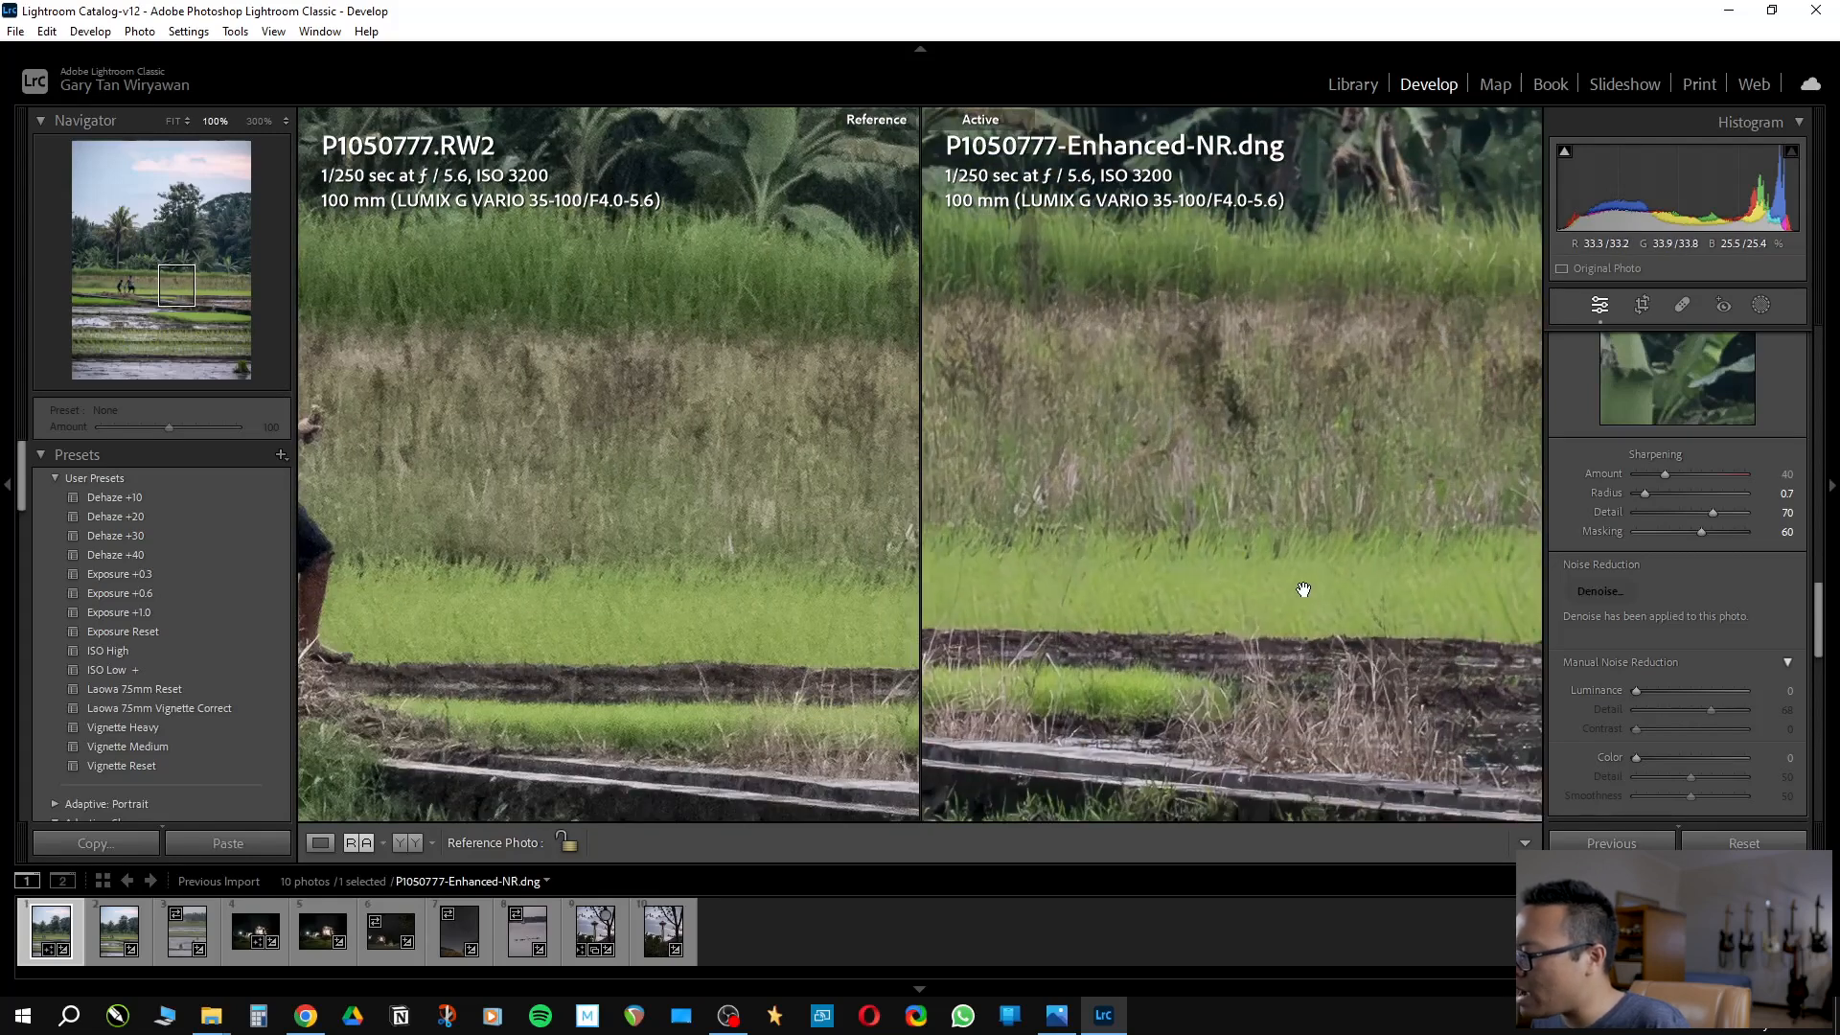
drag(1253, 582, 1285, 415)
drag(517, 529, 571, 424)
click(571, 424)
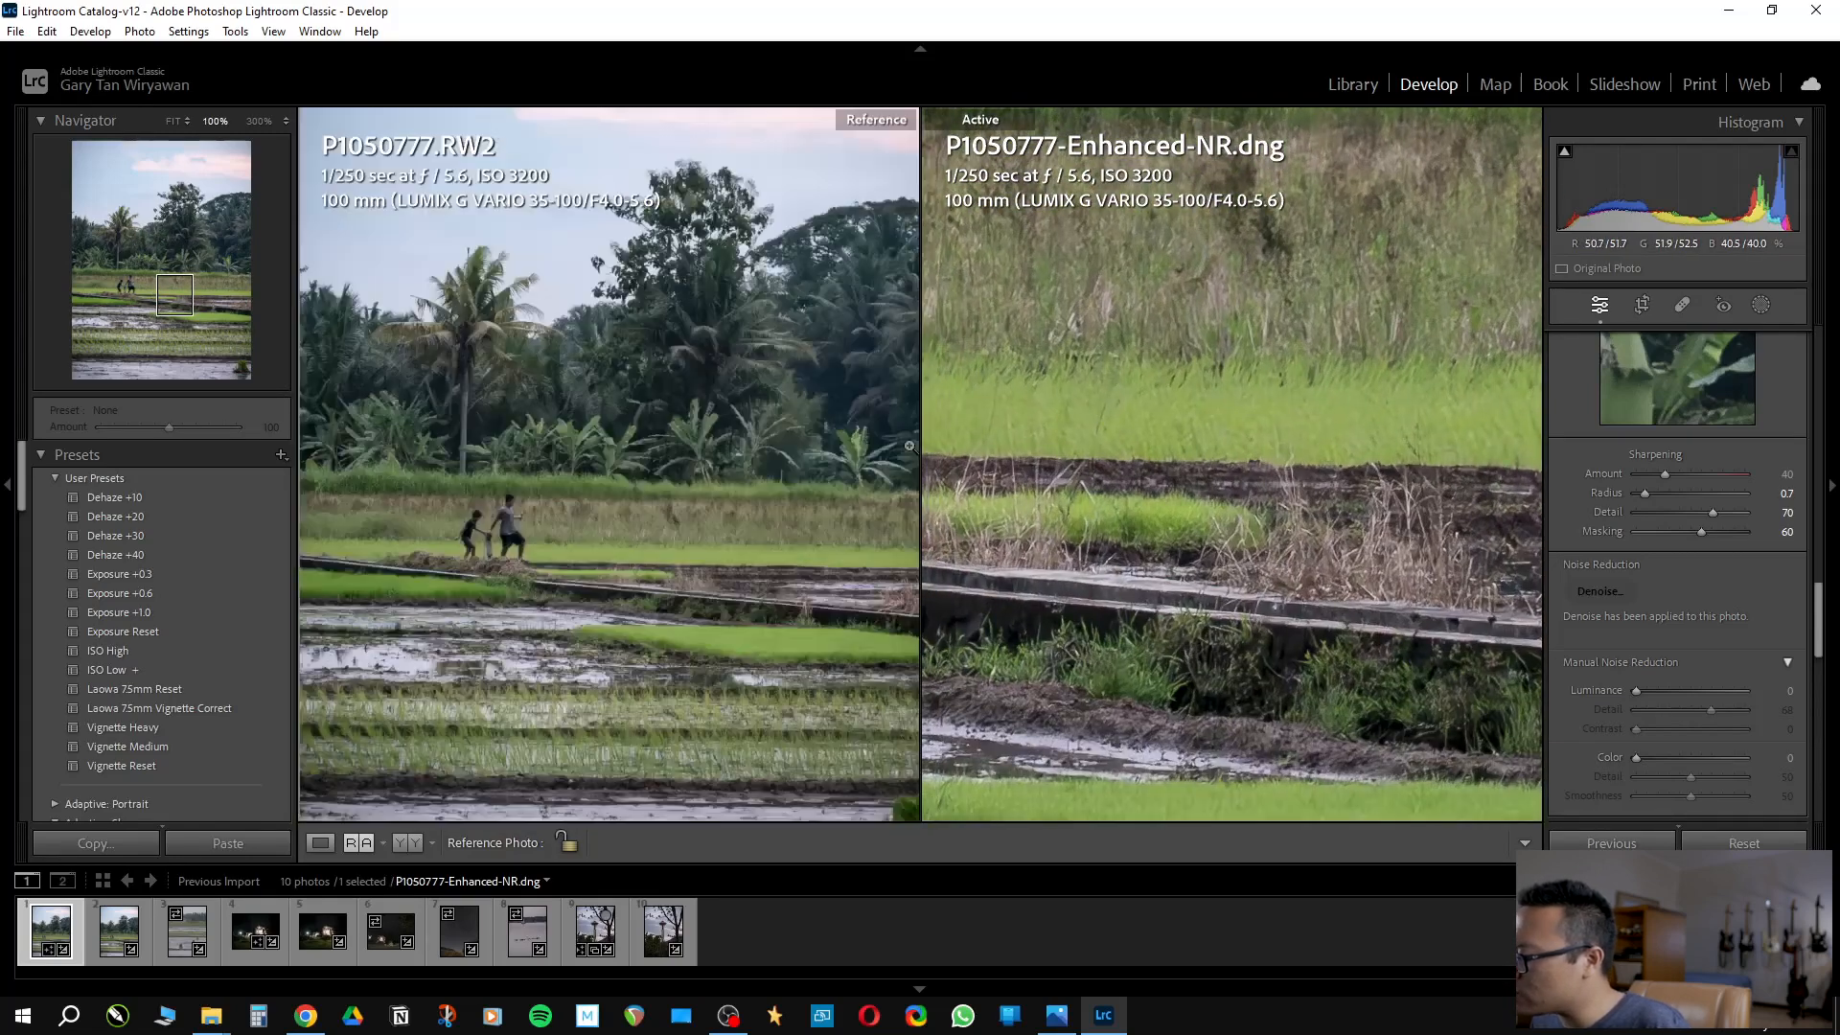
click(1074, 456)
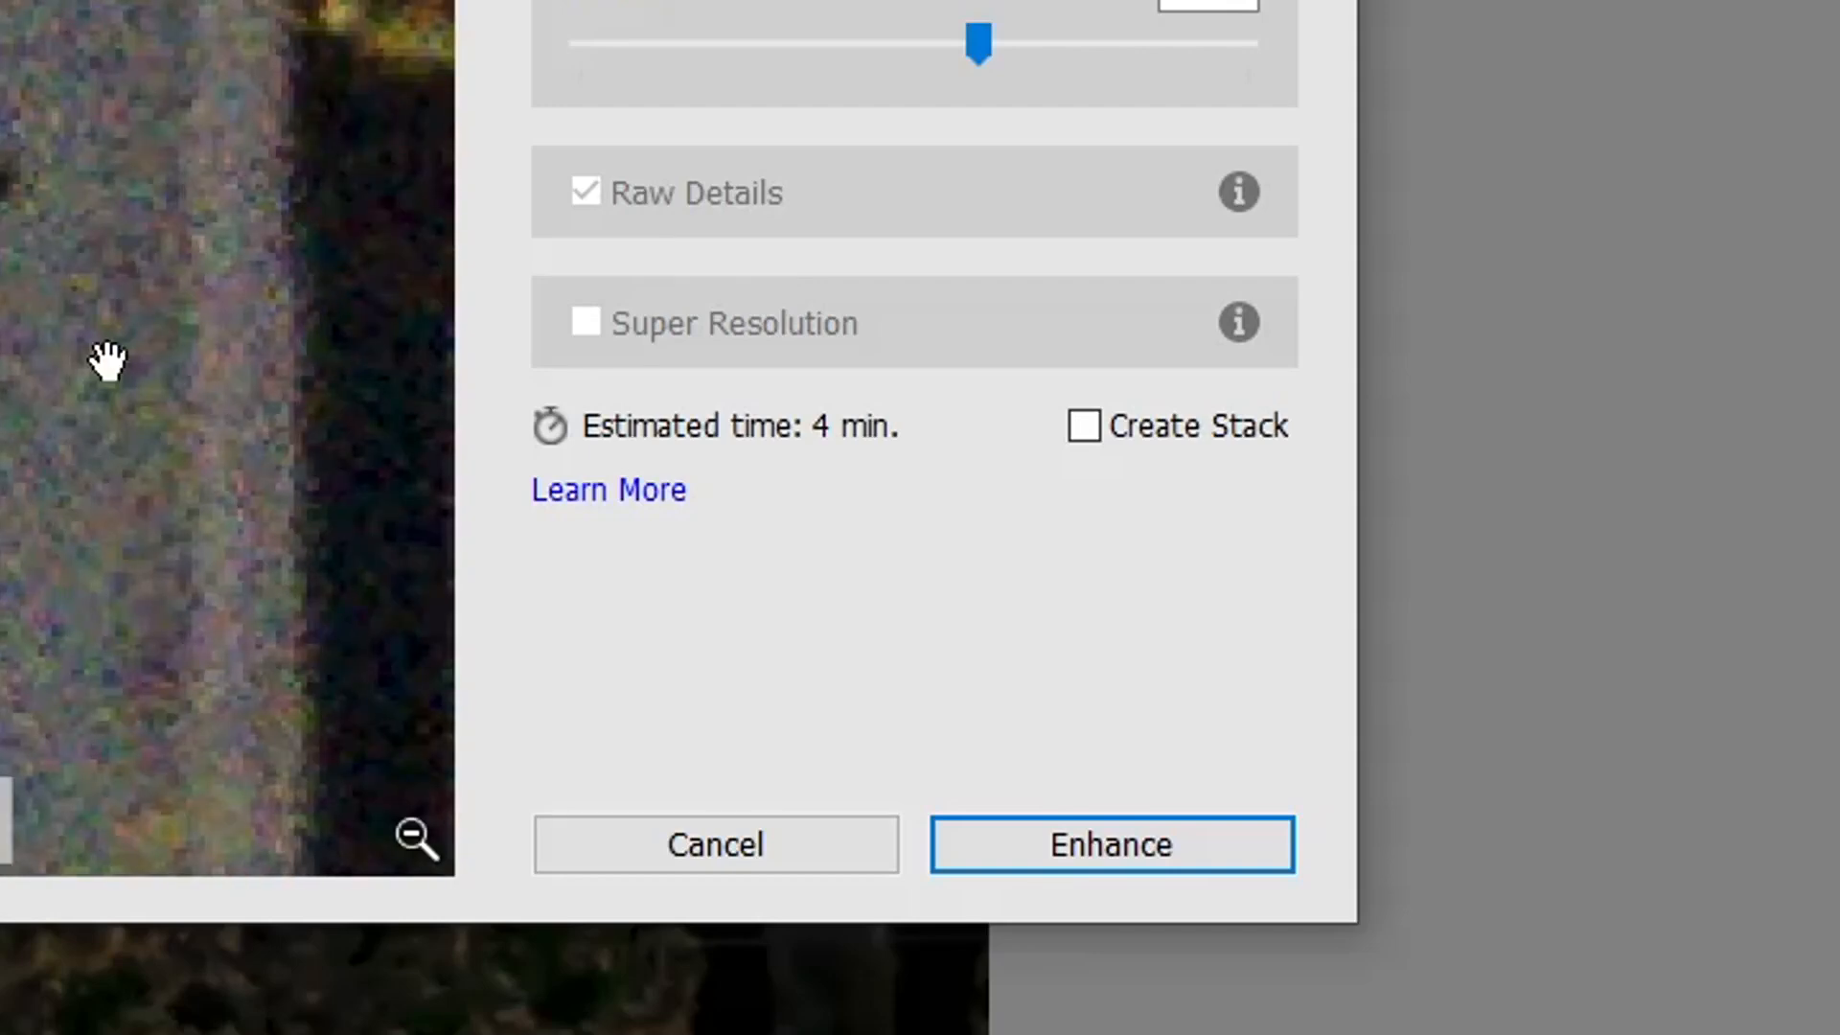
Examine the noise around the bright light in the night photo's AI Denoise preview
drag(128, 427, 135, 993)
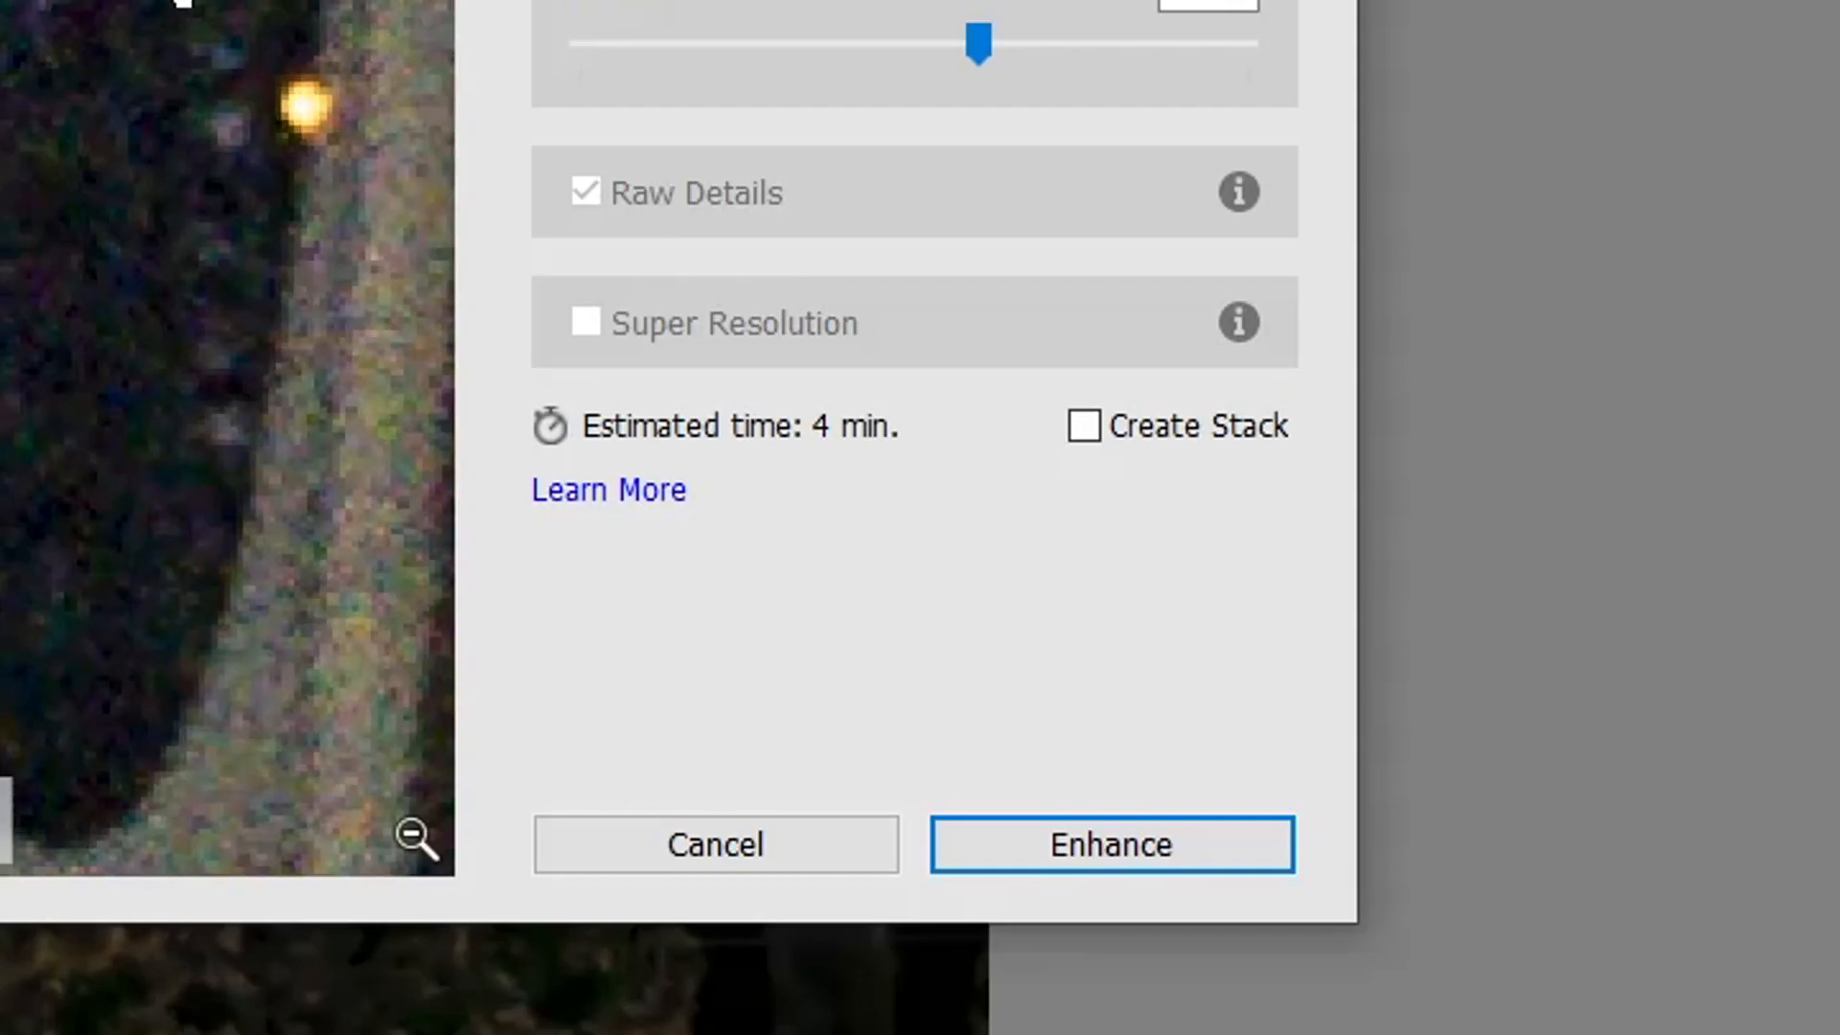